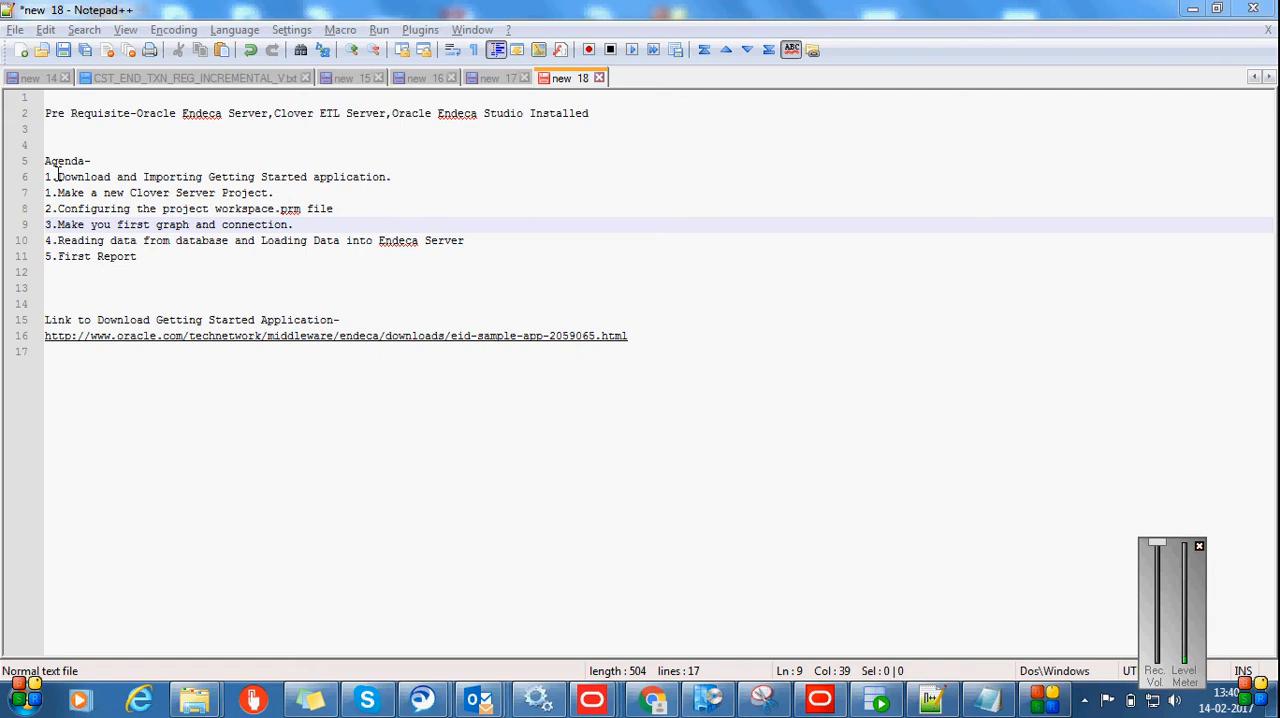
Review the agenda items in the notes, from downloading the Getting Started application to loading data into Endeca Server
{"action": "left_click_drag", "start_coordinate": [57, 176], "coordinate": [394, 191]}
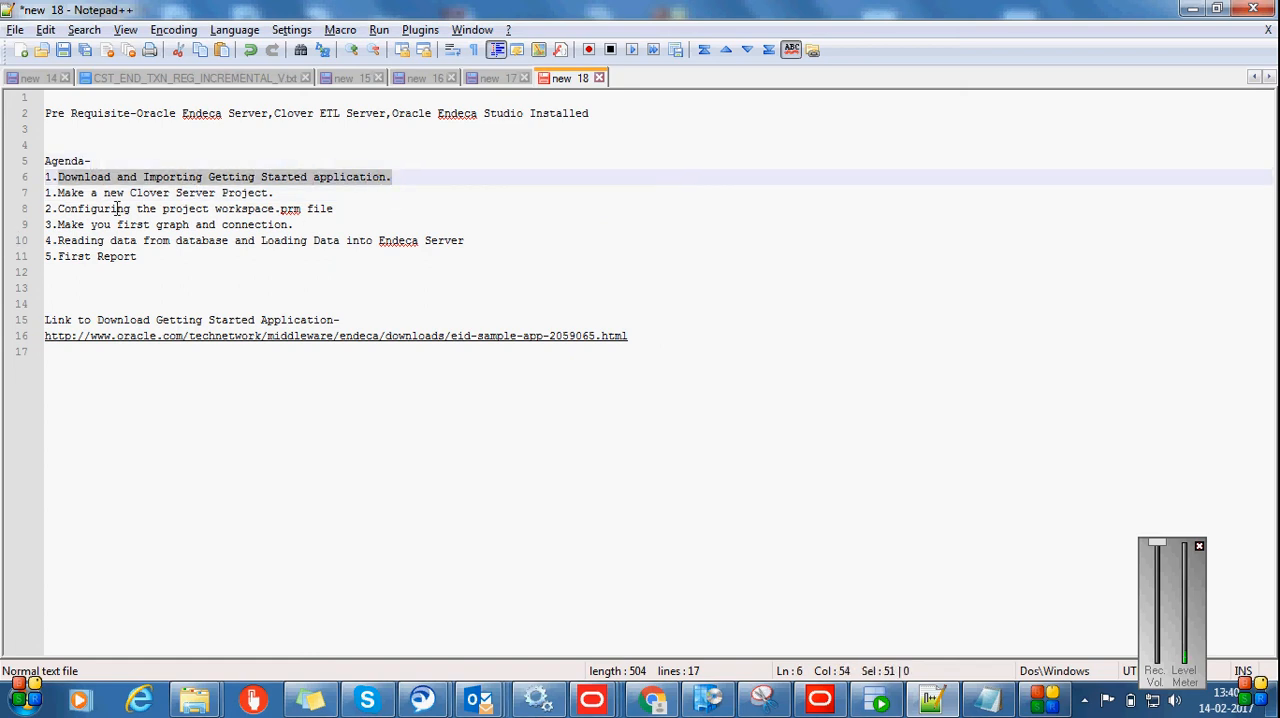
{"action": "left_click", "coordinate": [287, 192]}
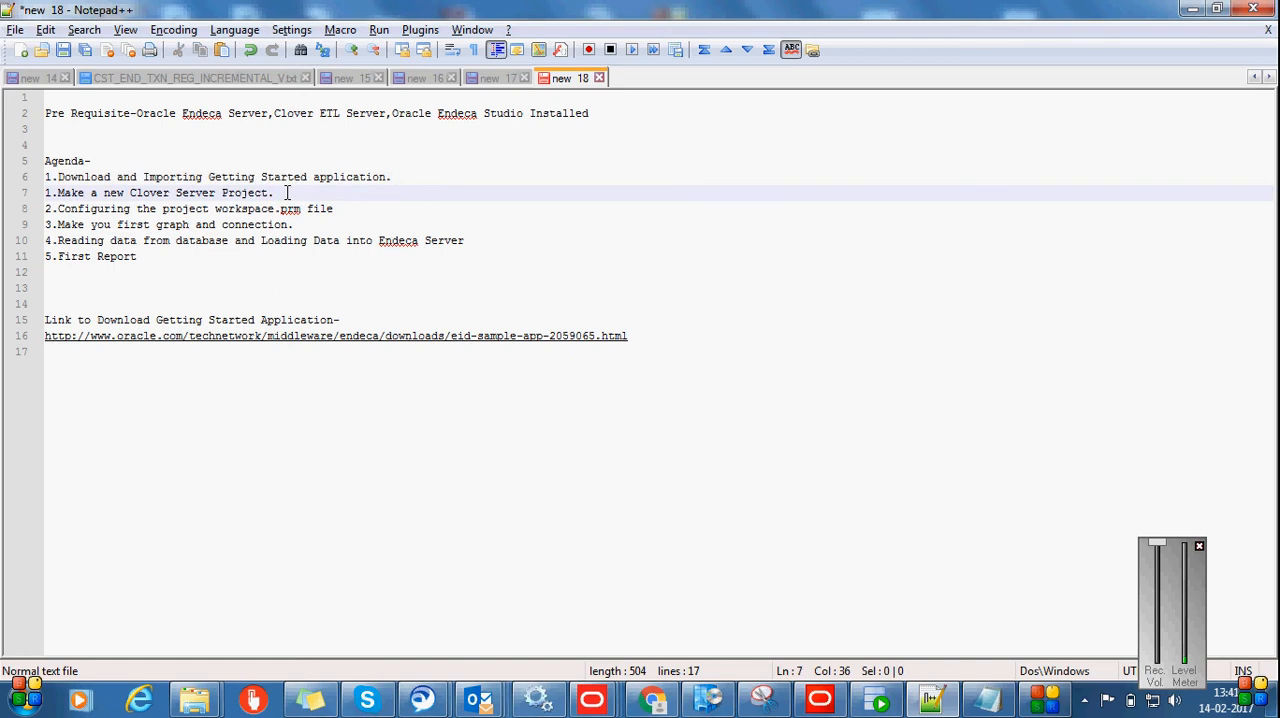
{"action": "left_click", "coordinate": [337, 209]}
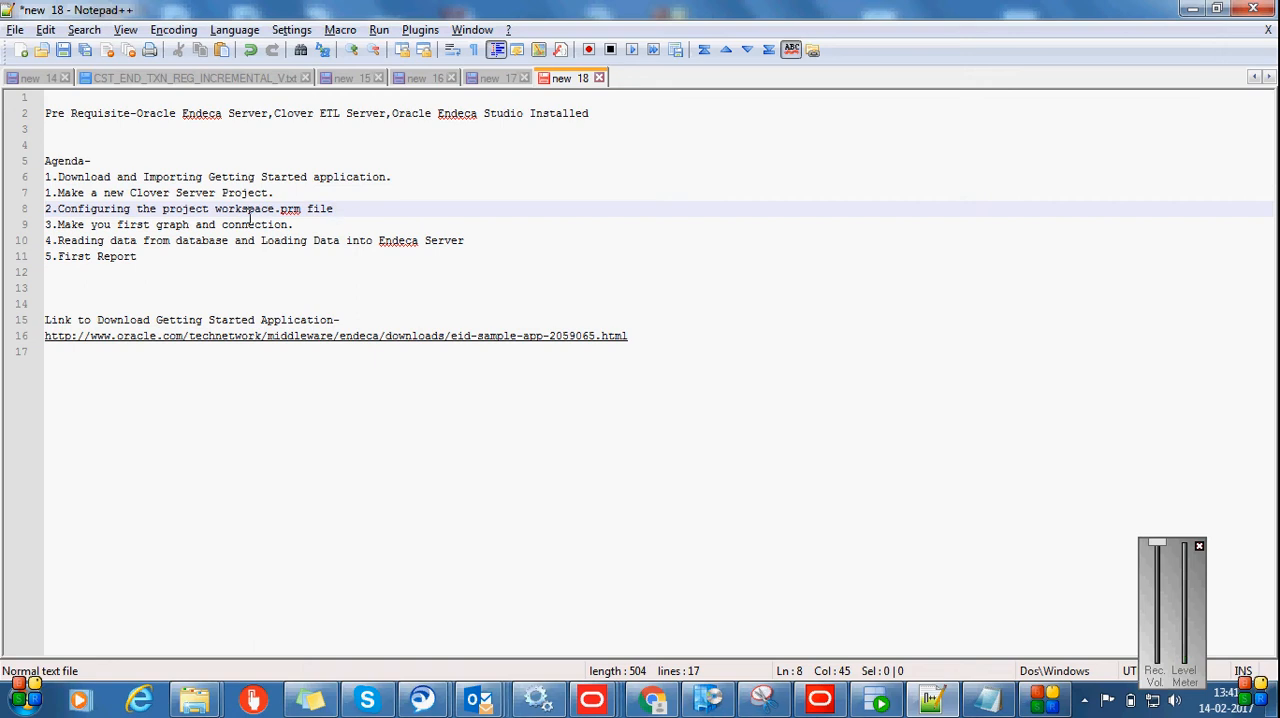
{"action": "left_click_drag", "start_coordinate": [215, 212], "coordinate": [303, 216]}
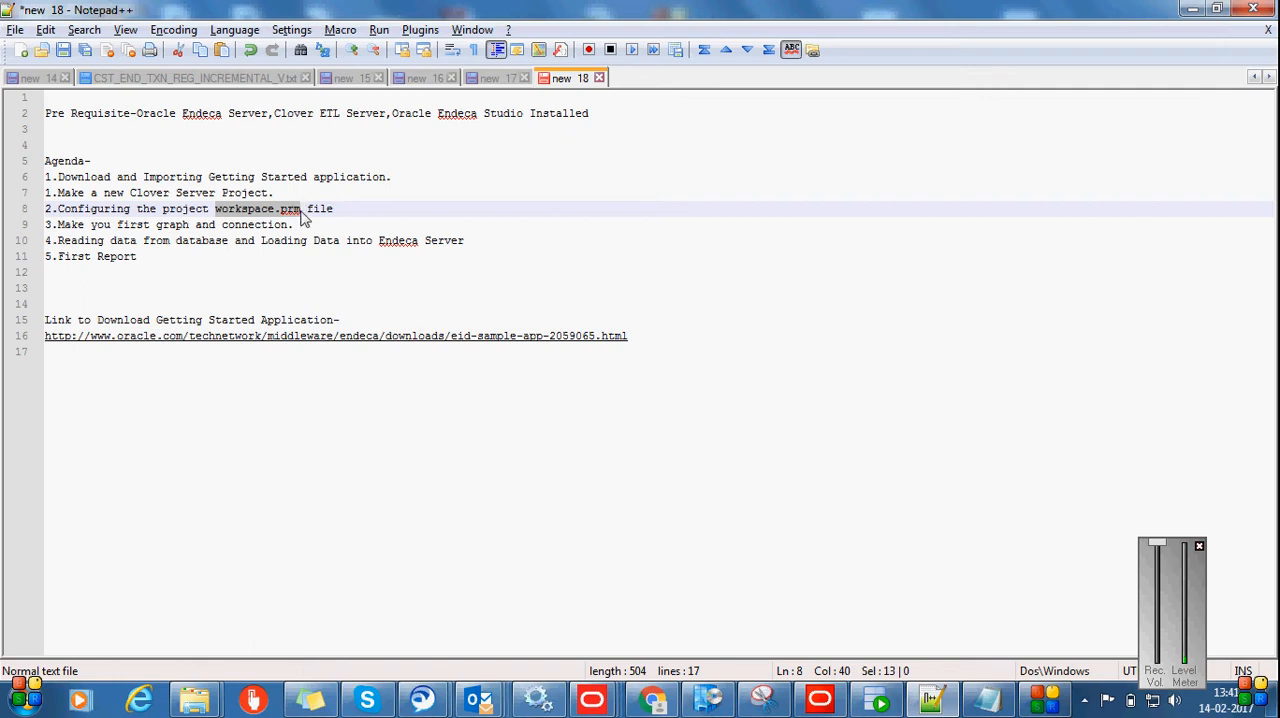
{"action": "left_click", "coordinate": [314, 224]}
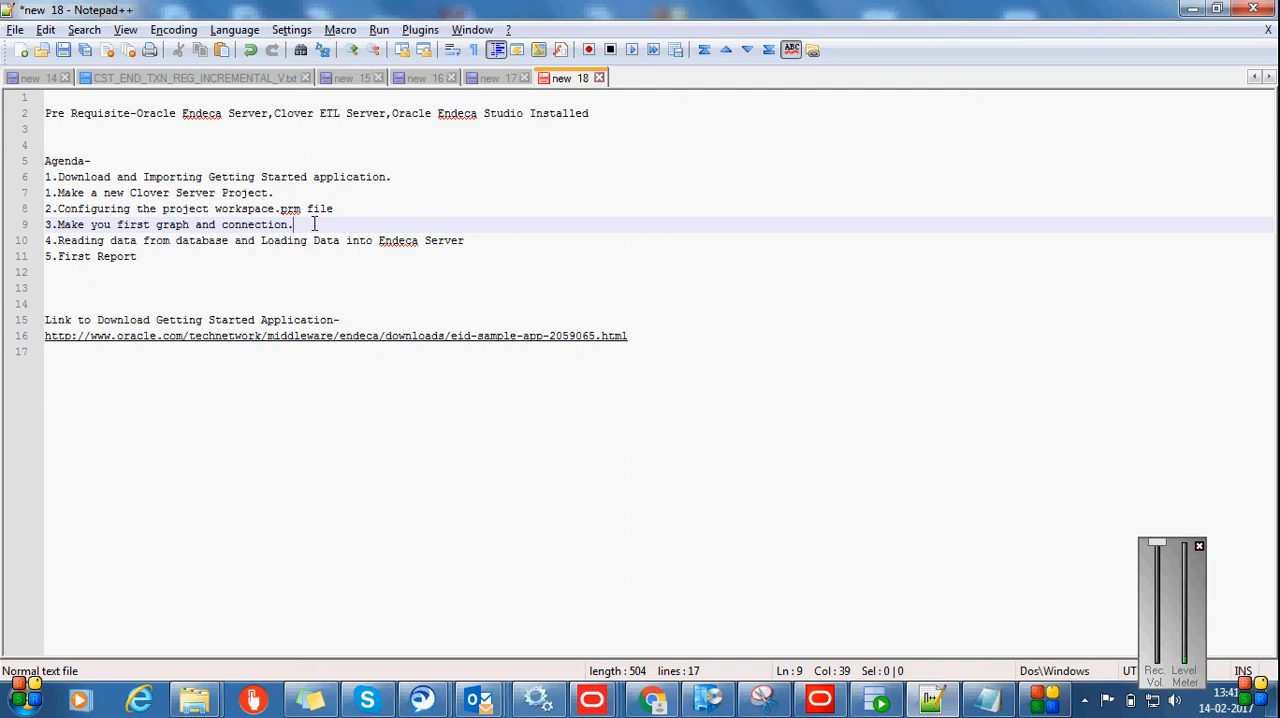
{"action": "left_click", "coordinate": [472, 240]}
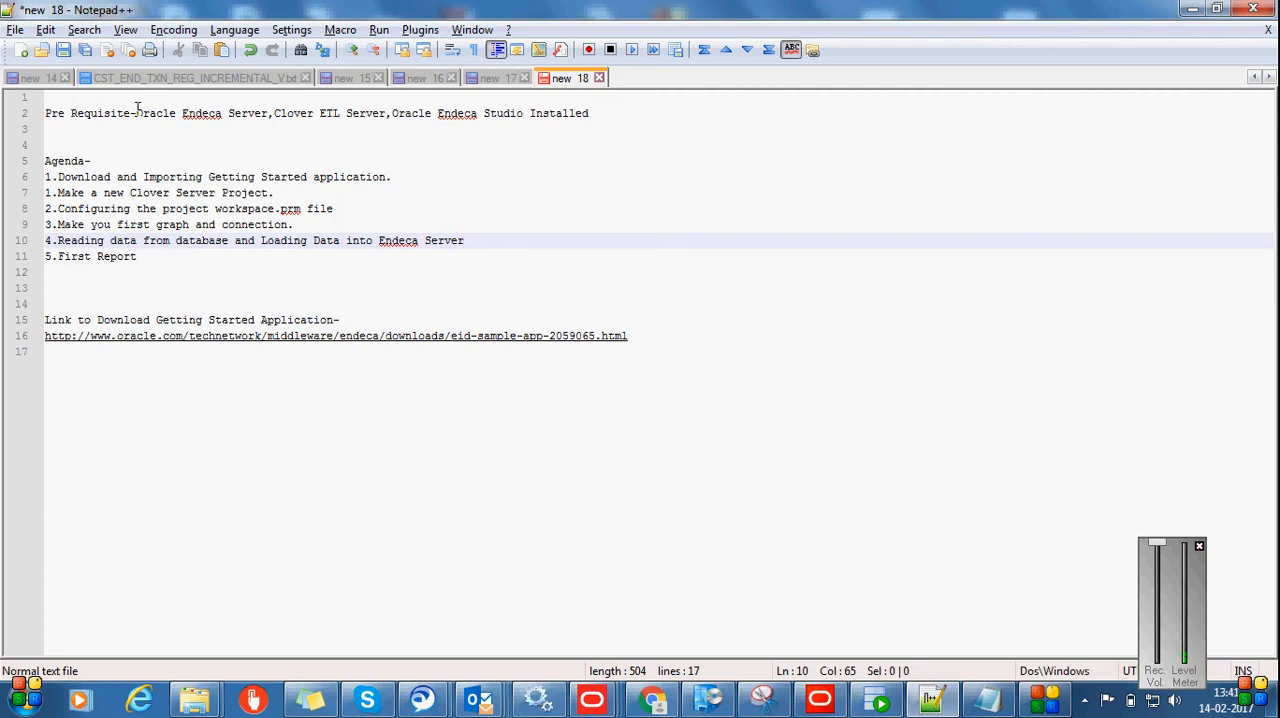
Review the prerequisites line and the download link for the Getting Started application in the notes
{"action": "left_click_drag", "start_coordinate": [136, 113], "coordinate": [404, 115]}
{"action": "left_click", "coordinate": [280, 113]}
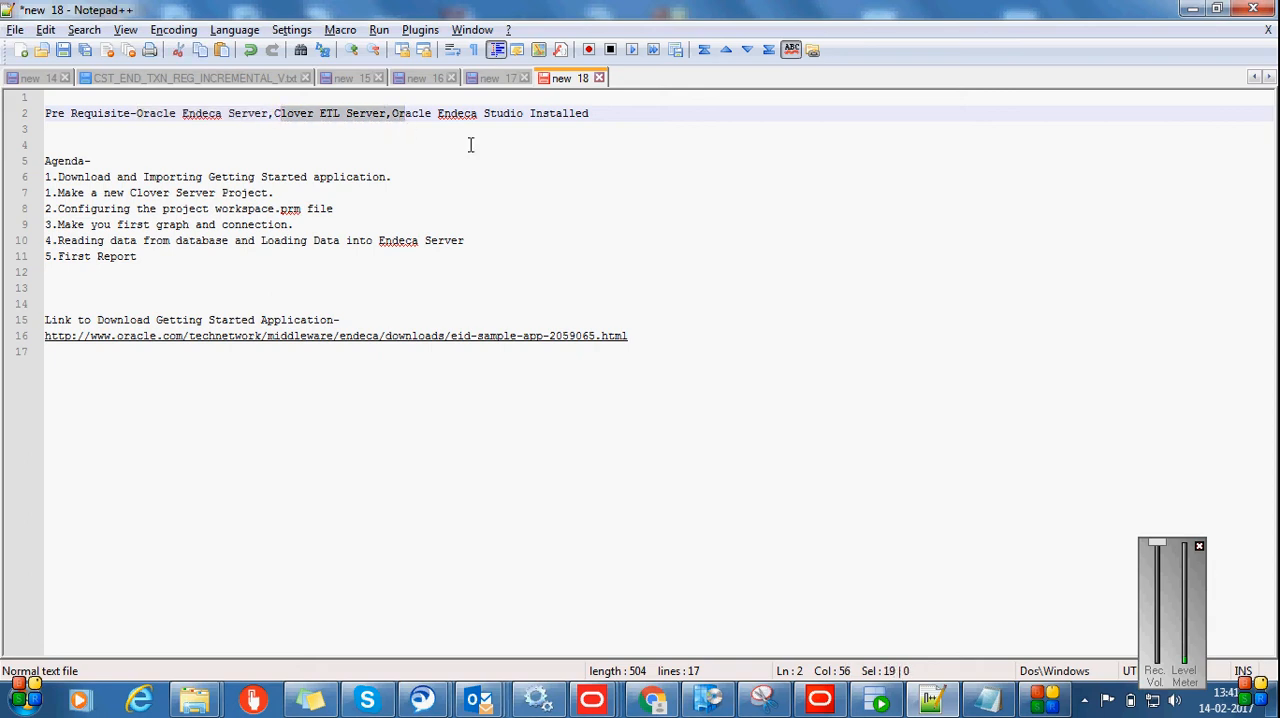
{"action": "left_click_drag", "start_coordinate": [598, 113], "coordinate": [46, 116]}
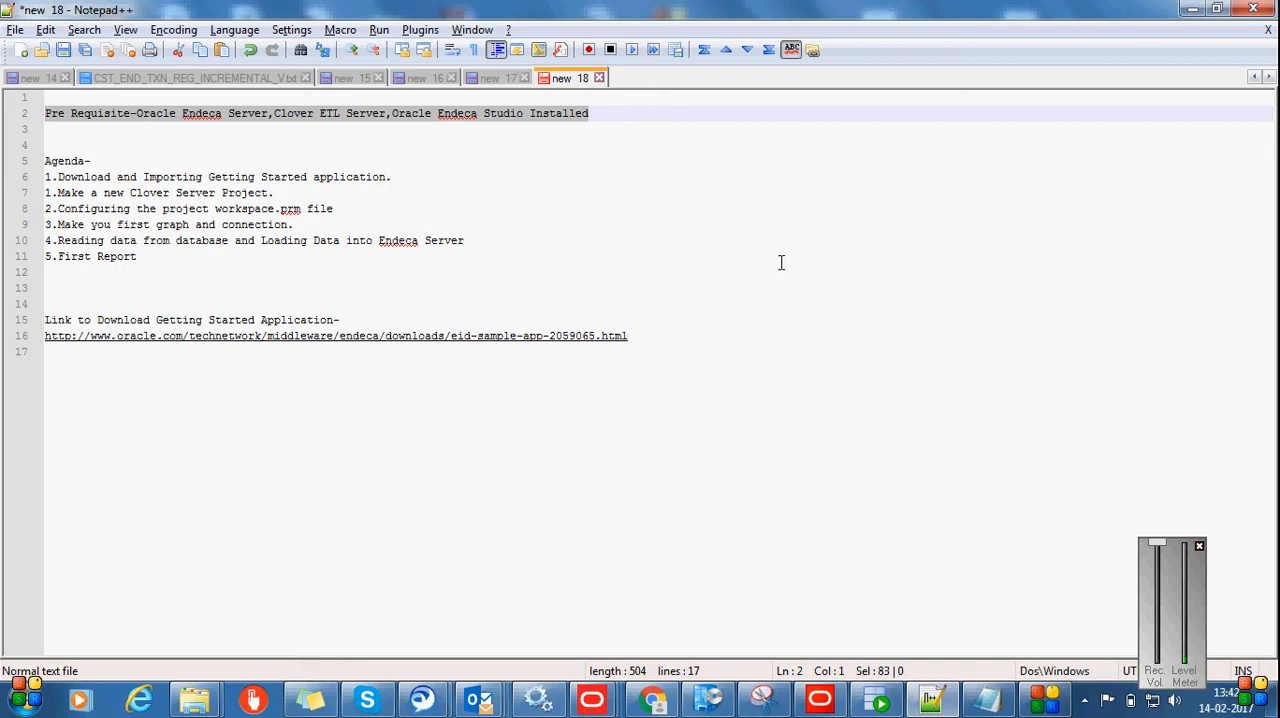
{"action": "left_click", "coordinate": [819, 699]}
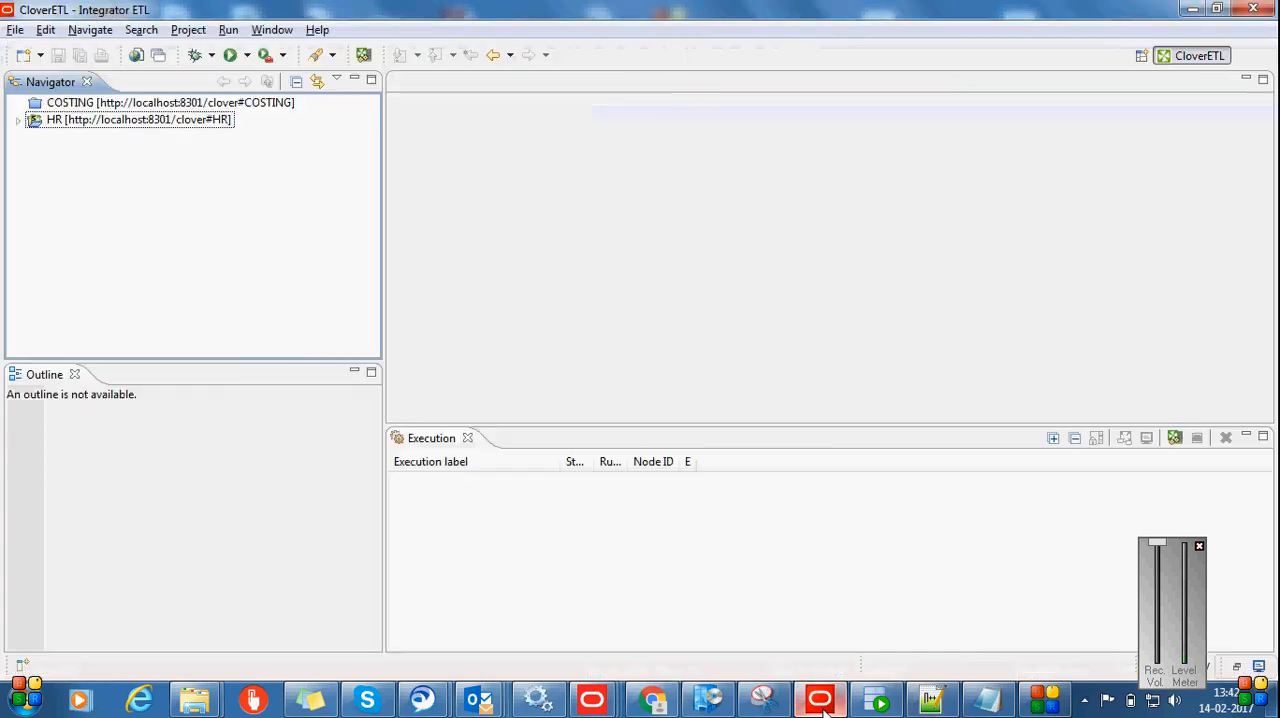
{"action": "key", "text": "alt+Tab"}
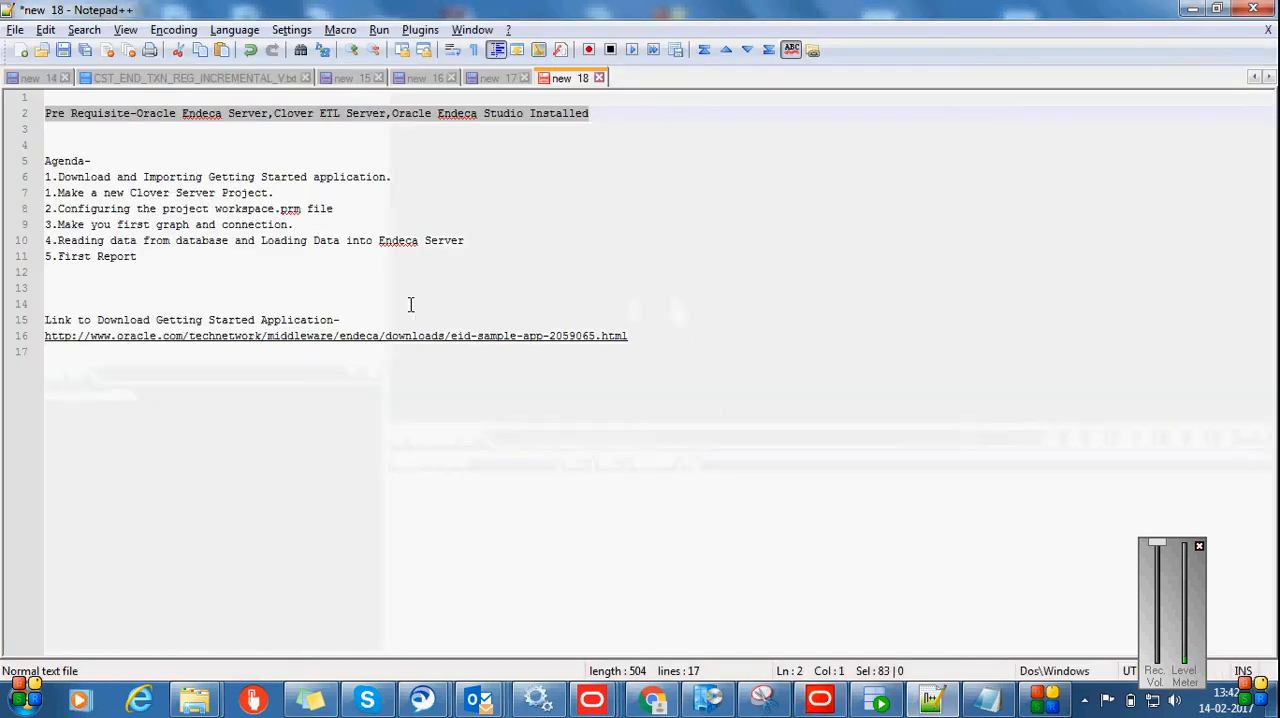
{"action": "left_click_drag", "start_coordinate": [221, 177], "coordinate": [391, 182]}
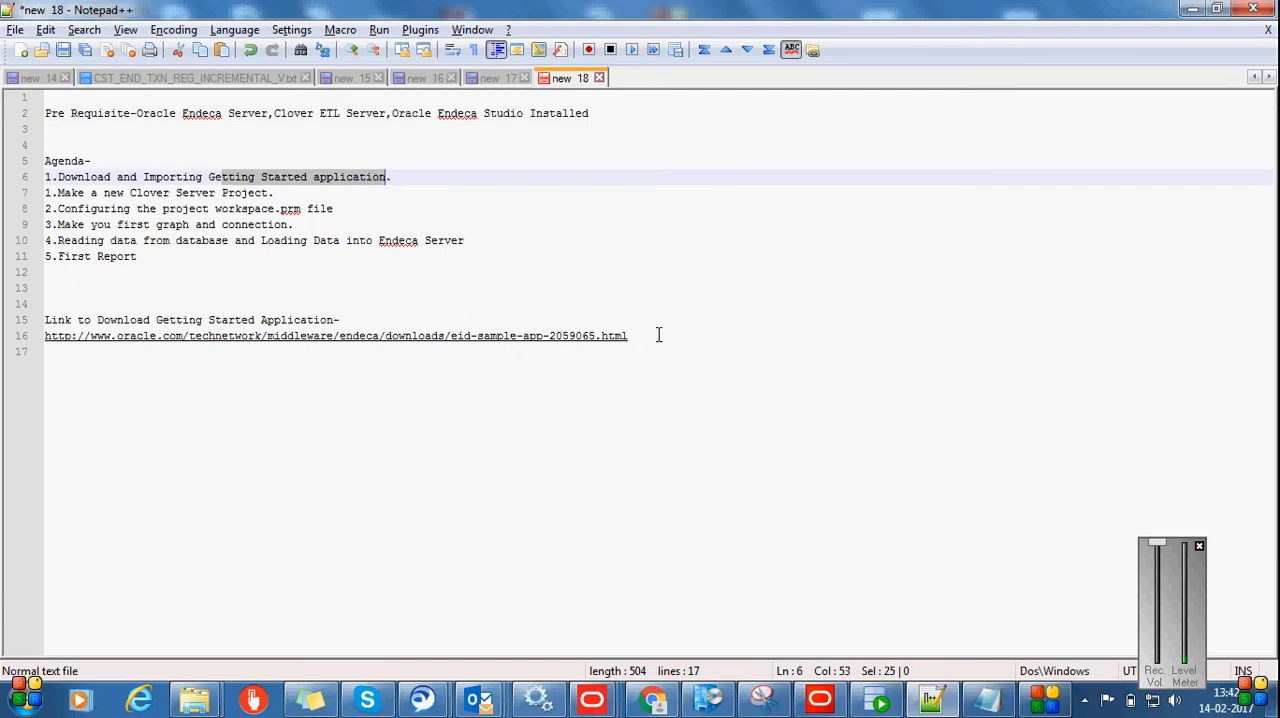
{"action": "left_click_drag", "start_coordinate": [658, 335], "coordinate": [35, 345]}
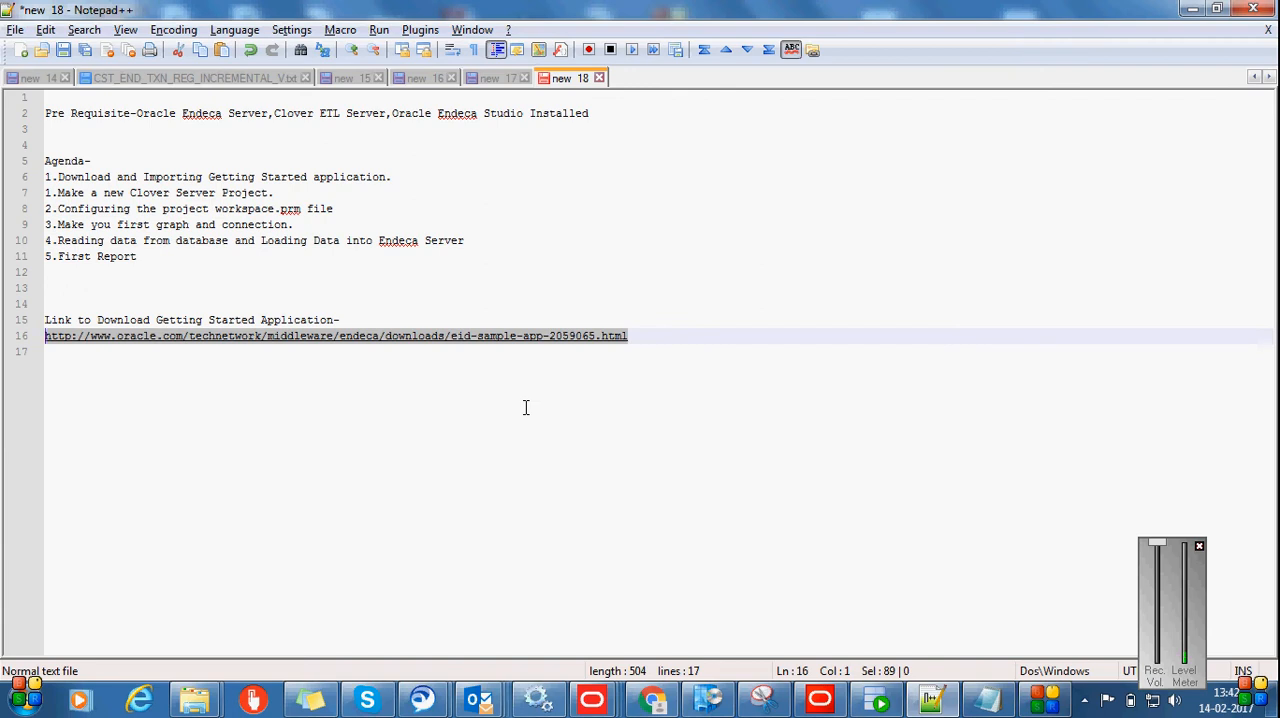
Switch to Integrator ETL and start a new CloverETL project named Getting_Started in the default location
{"action": "key", "text": "alt+Tab"}
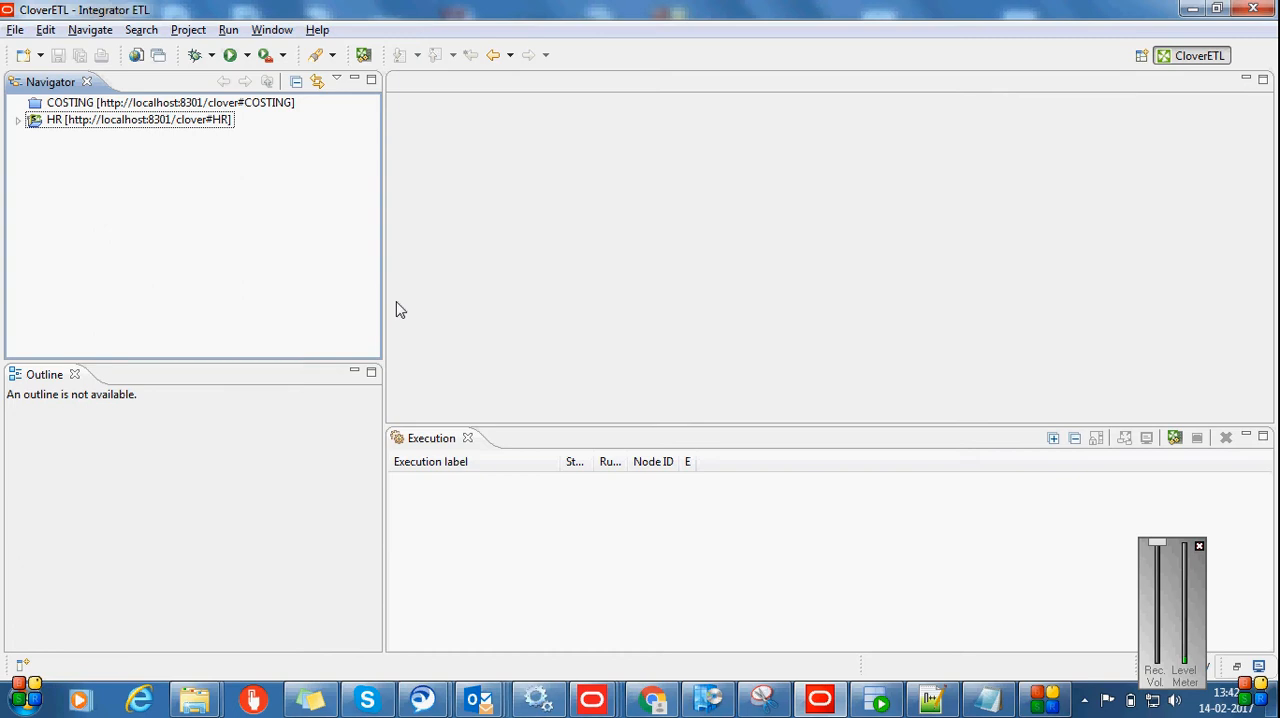
{"action": "left_click", "coordinate": [14, 30]}
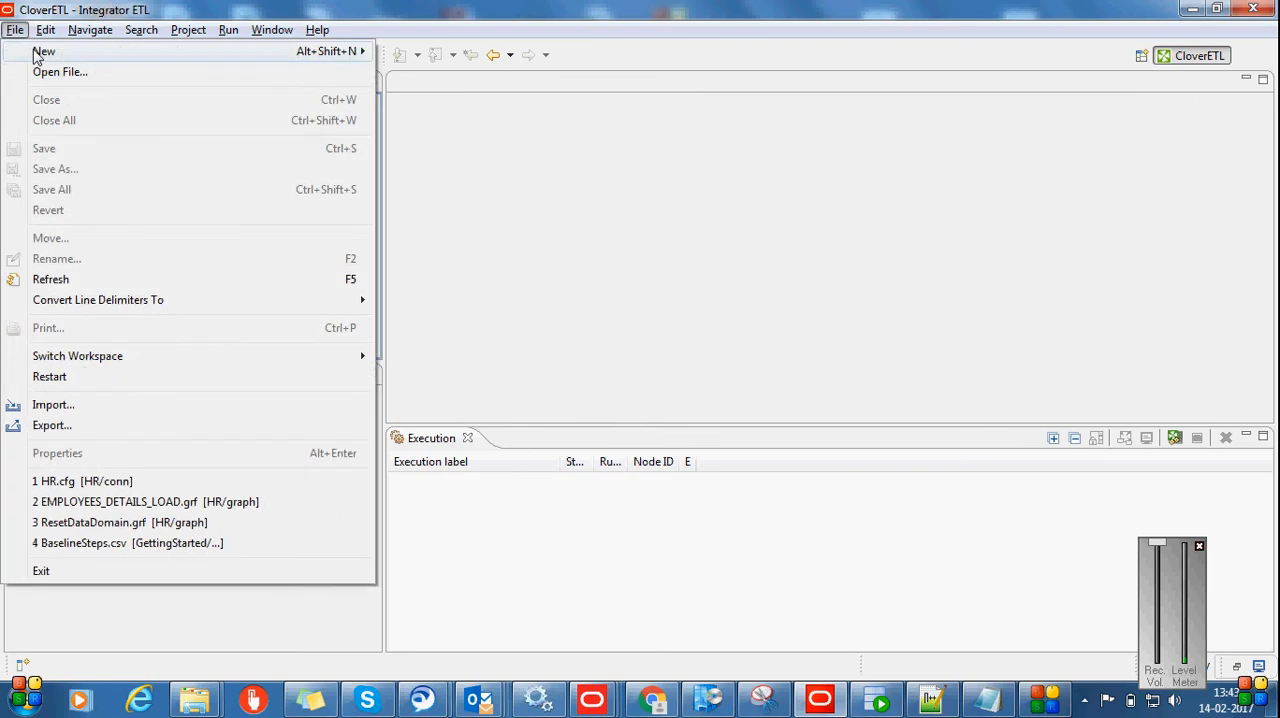
{"action": "mouse_move", "coordinate": [45, 58]}
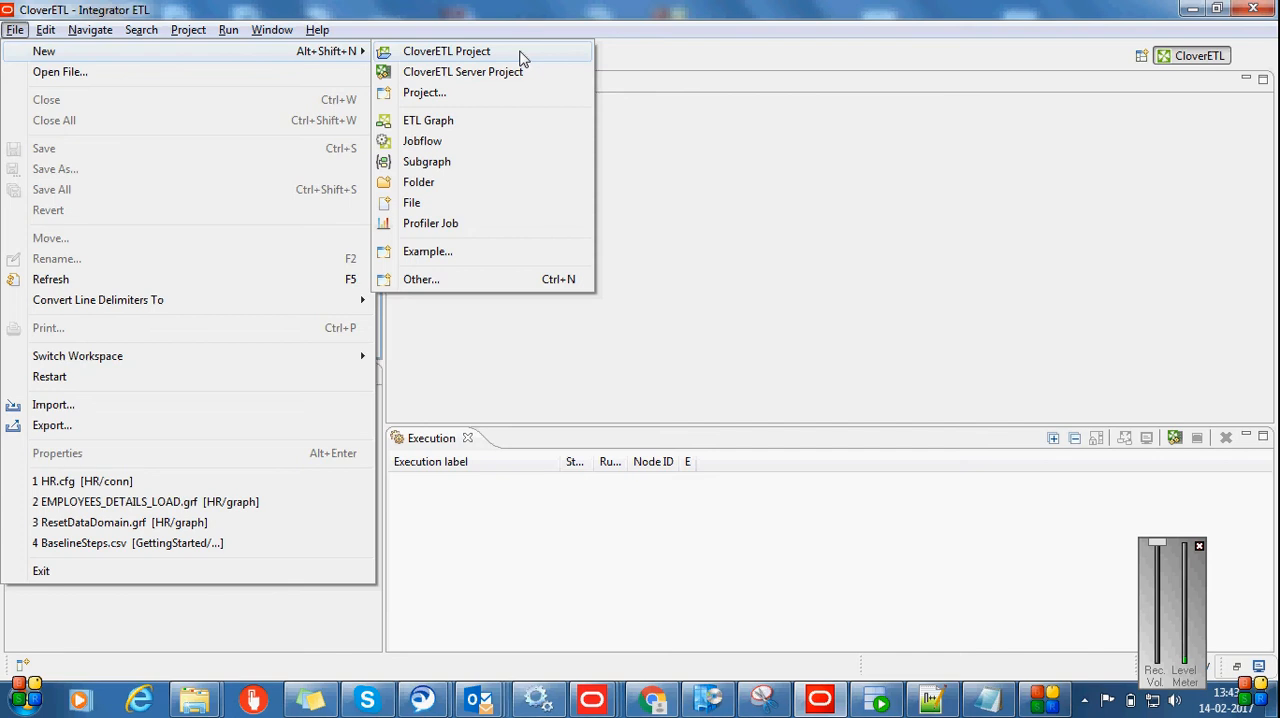
{"action": "left_click", "coordinate": [520, 58]}
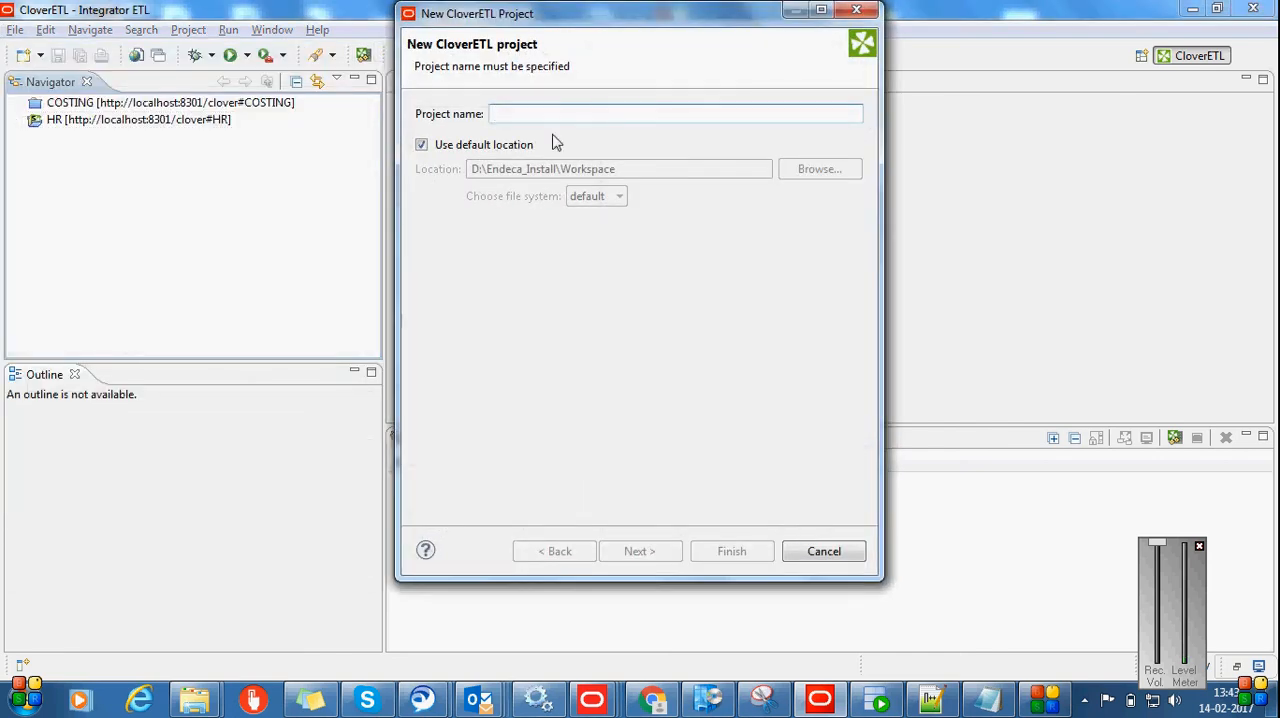
{"action": "type", "text": "G"}
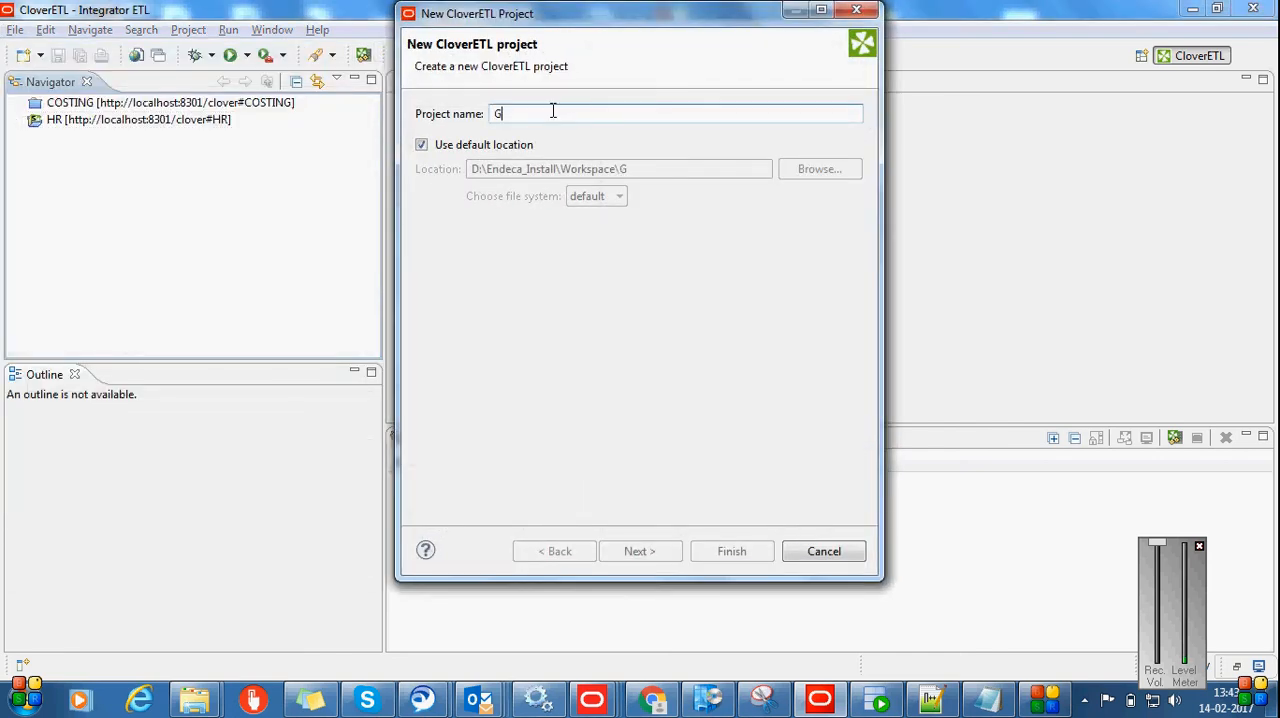
{"action": "type", "text": "ettinf"}
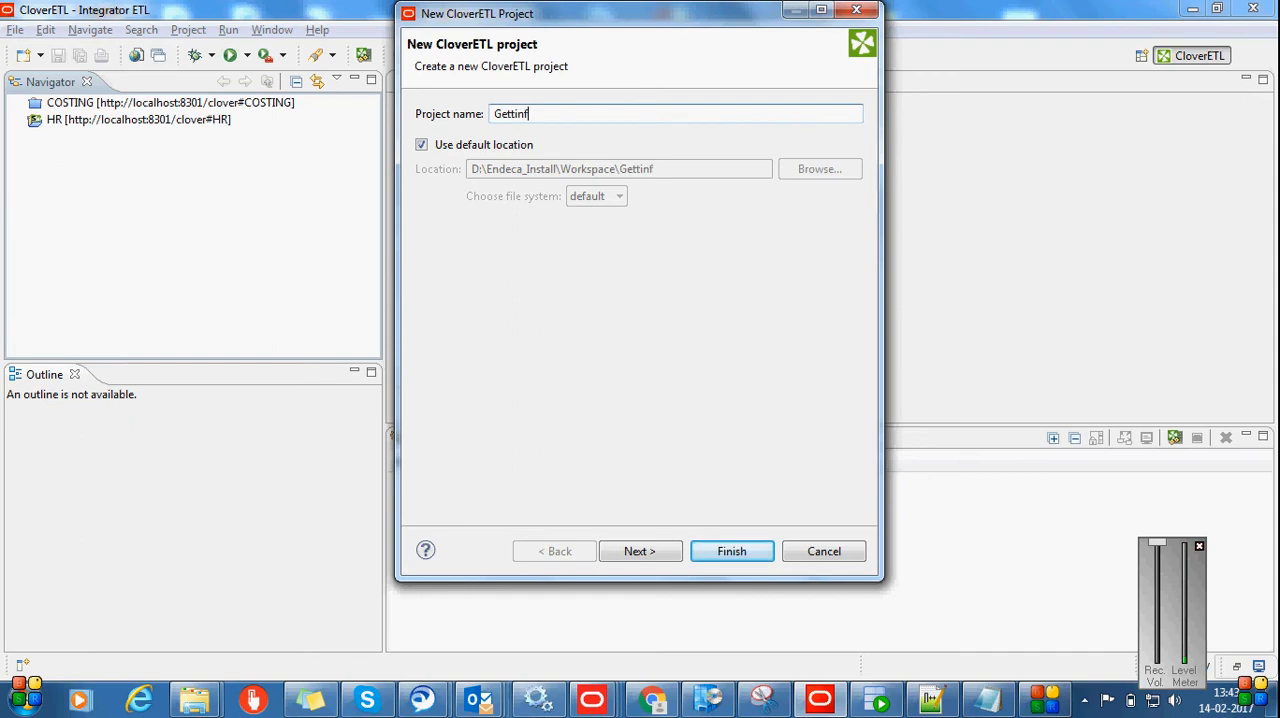
{"action": "type", "text": "_D"}
{"action": "type", "text": "tarted"}
{"action": "key", "text": "BackSpace"}
{"action": "type", "text": "g"}
Finish creating the project with the default subdirectories and expand its folder tree
{"action": "left_click", "coordinate": [630, 560]}
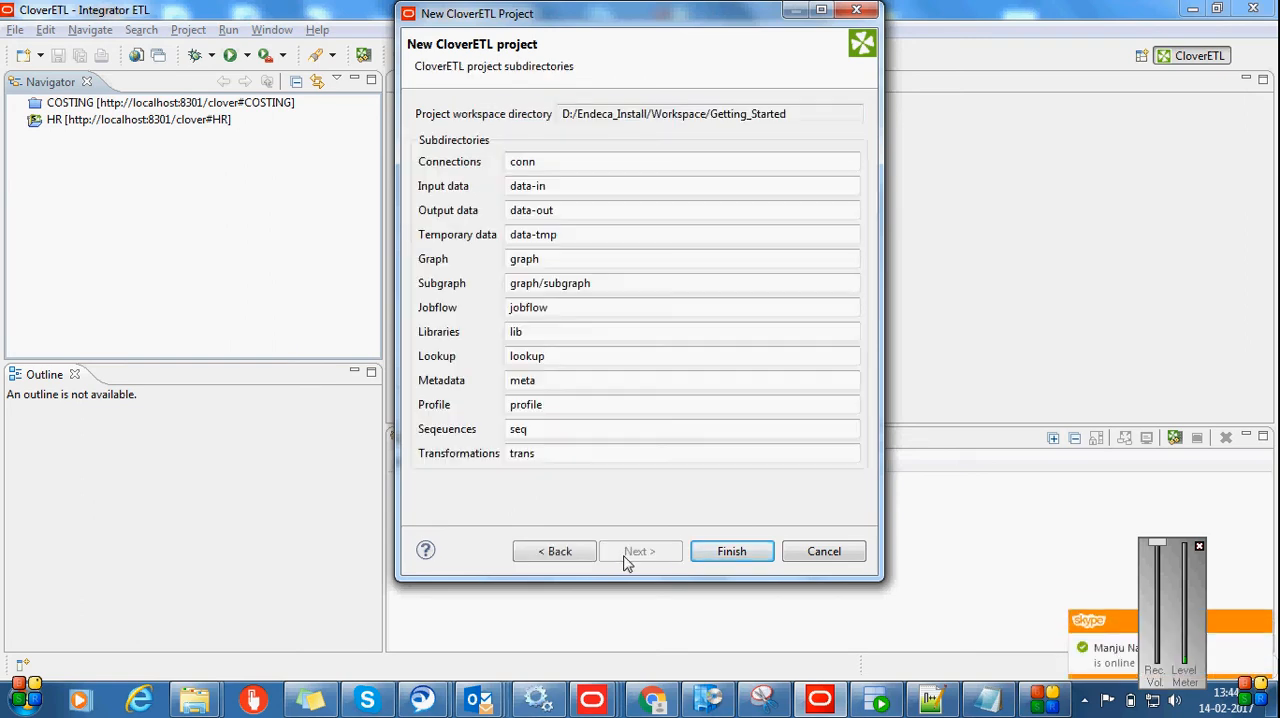
{"action": "left_click", "coordinate": [702, 556]}
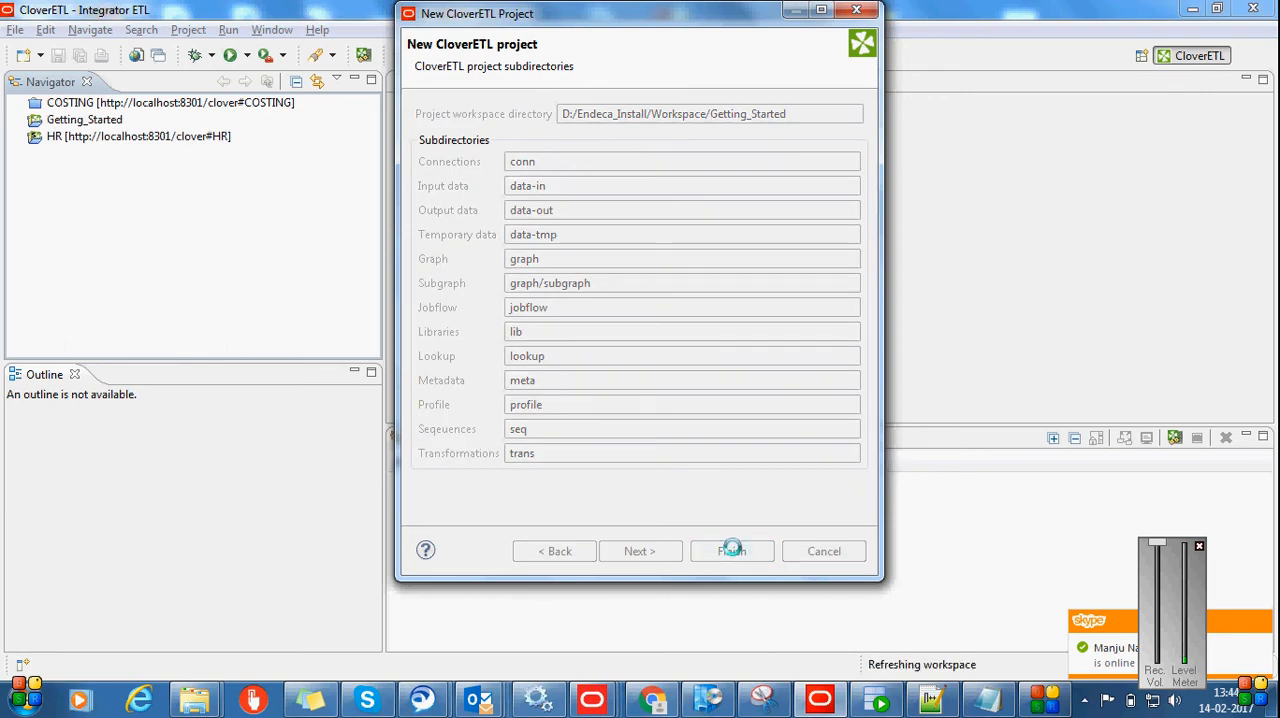
{"action": "left_click", "coordinate": [19, 121]}
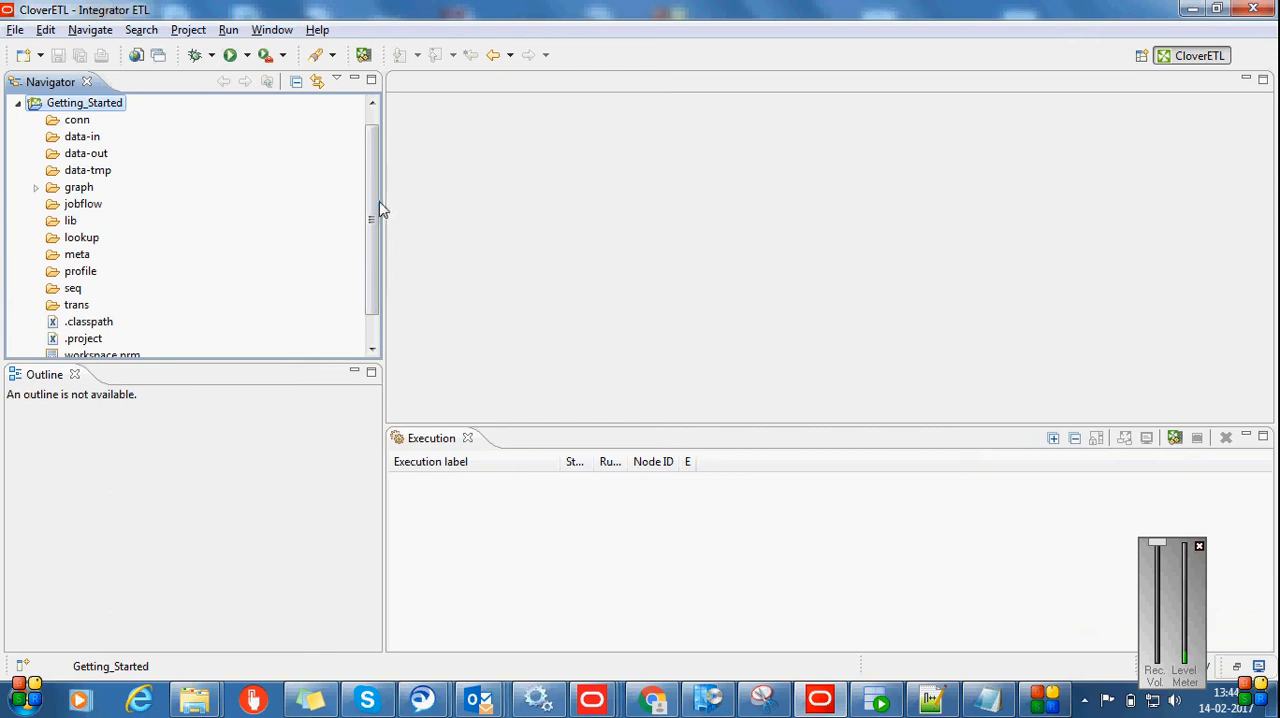
{"action": "scroll", "coordinate": [368, 200], "scroll_direction": "up", "scroll_amount": 1}
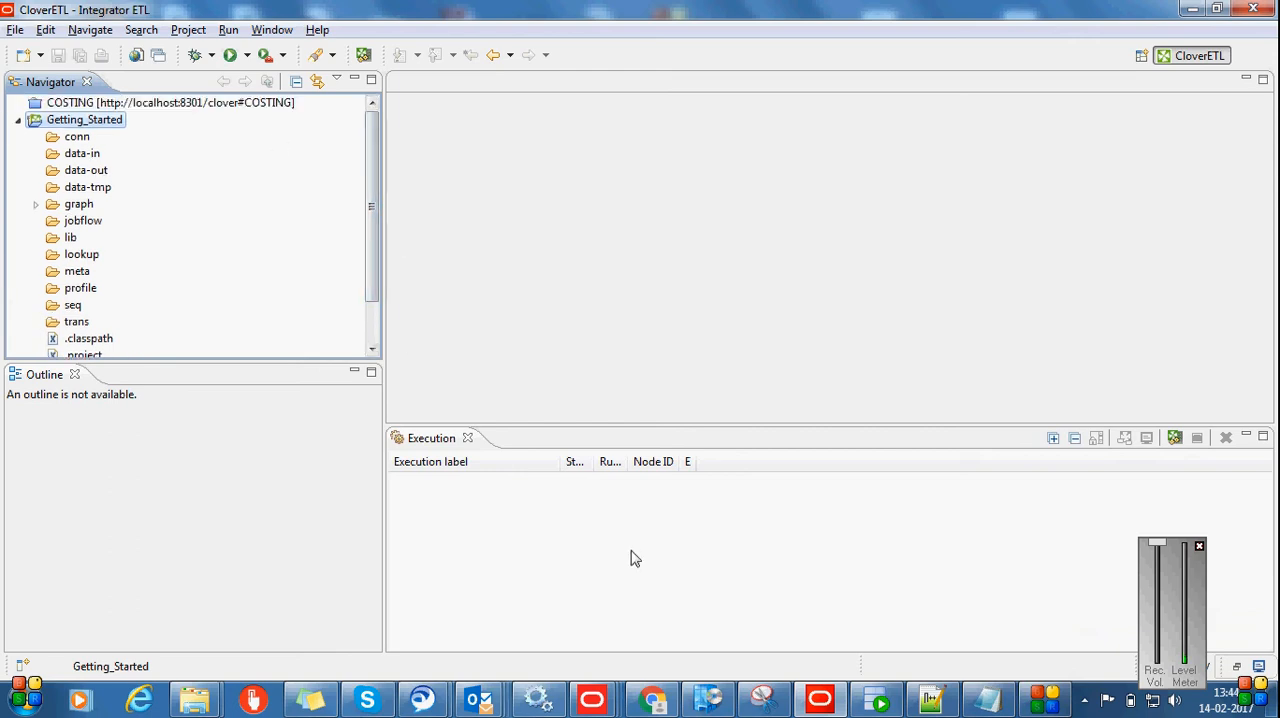
Check the download link in the notes, then examine the EID31_SamplePipeline archive and GettingStarted folder inside EID3.1_Sample_IntegratorETL in Windows Explorer
{"action": "left_click", "coordinate": [930, 700]}
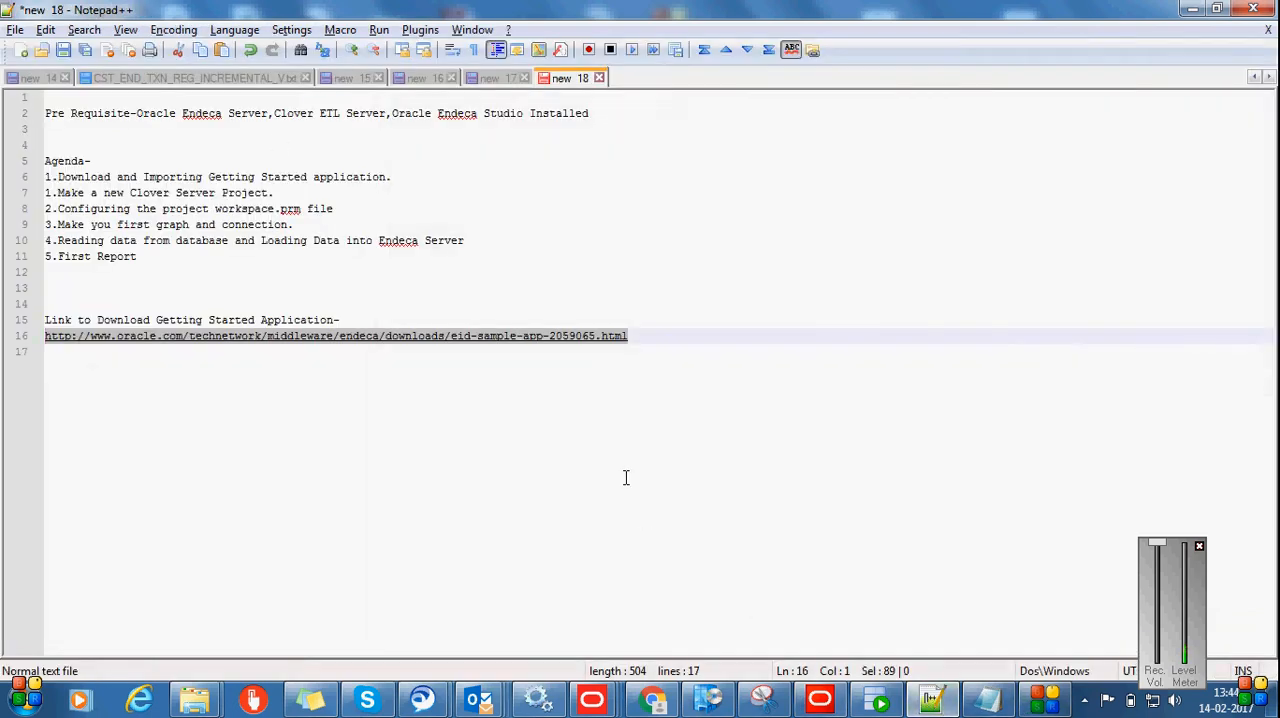
{"action": "left_click_drag", "start_coordinate": [656, 330], "coordinate": [42, 338]}
{"action": "mouse_move", "coordinate": [193, 705]}
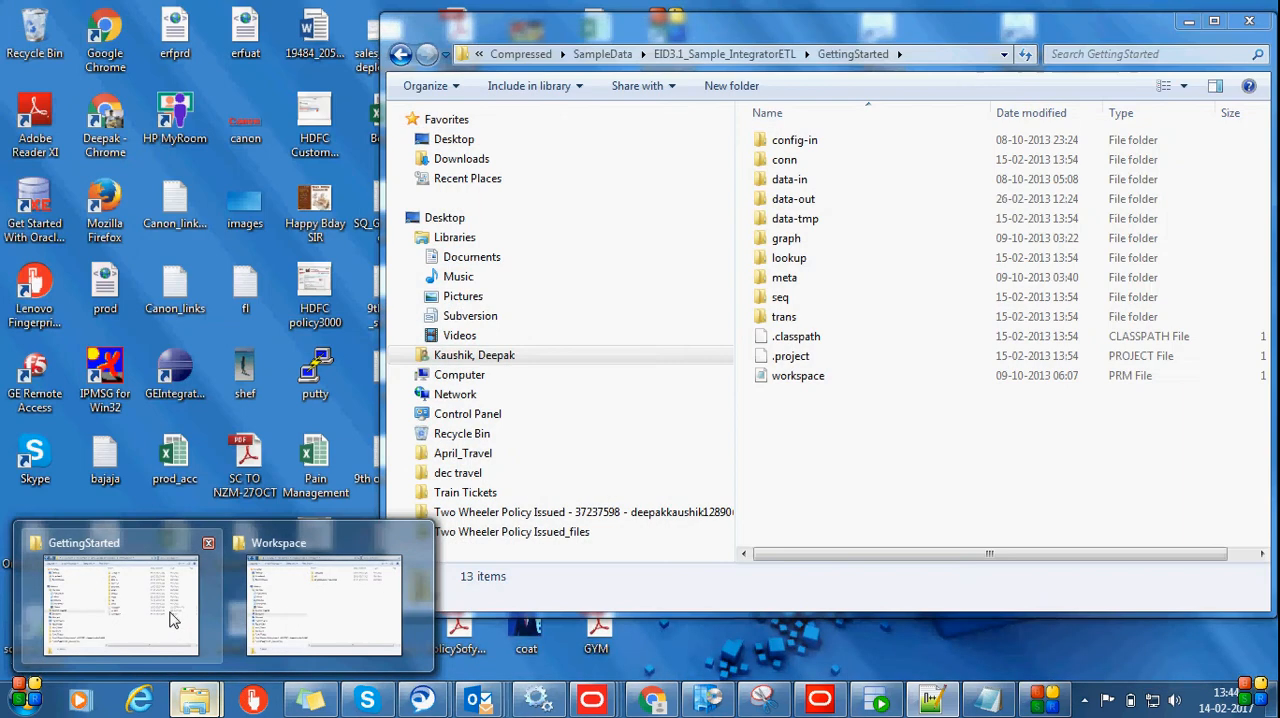
{"action": "left_click", "coordinate": [170, 620]}
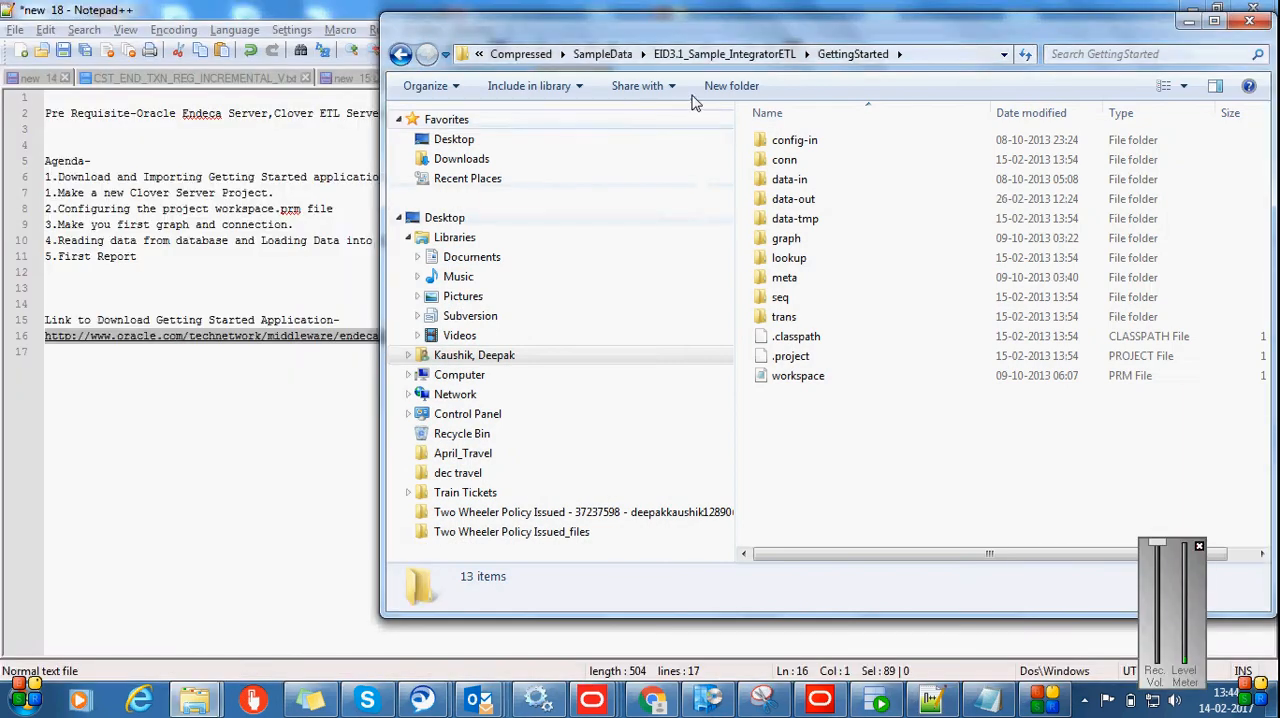
{"action": "left_click", "coordinate": [603, 54]}
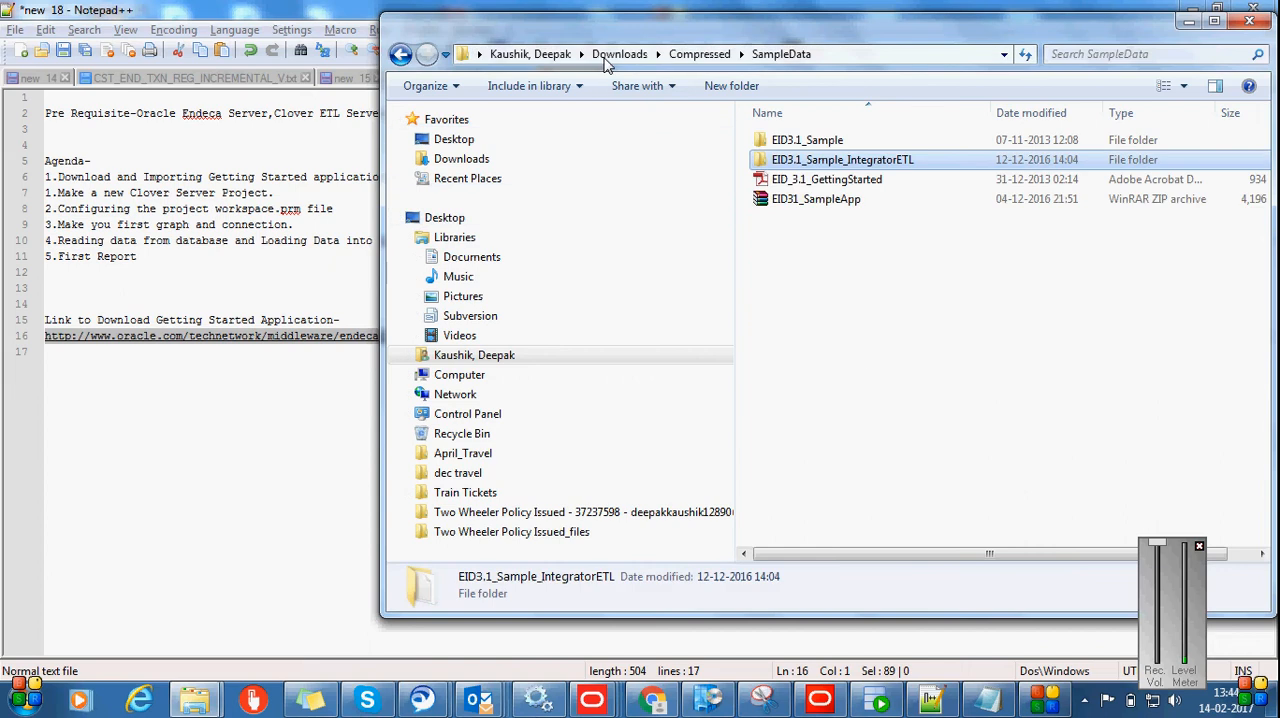
{"action": "double_click", "coordinate": [806, 160]}
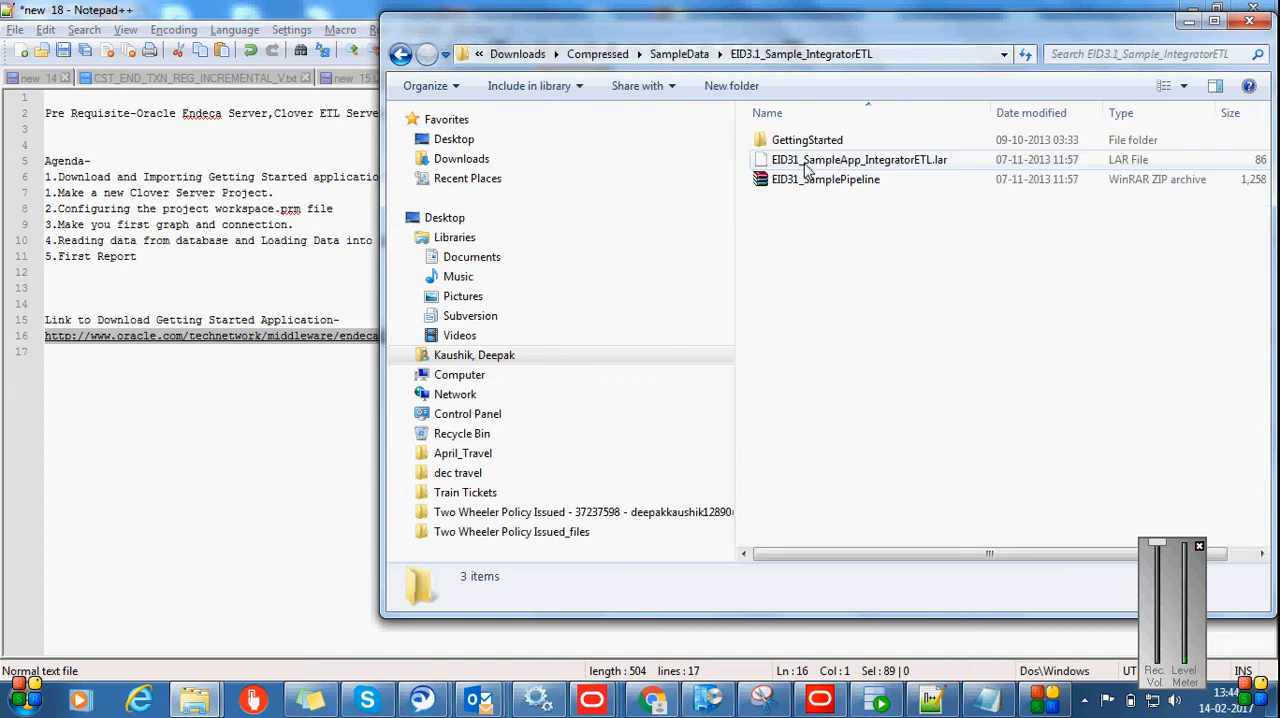
{"action": "left_click", "coordinate": [826, 180]}
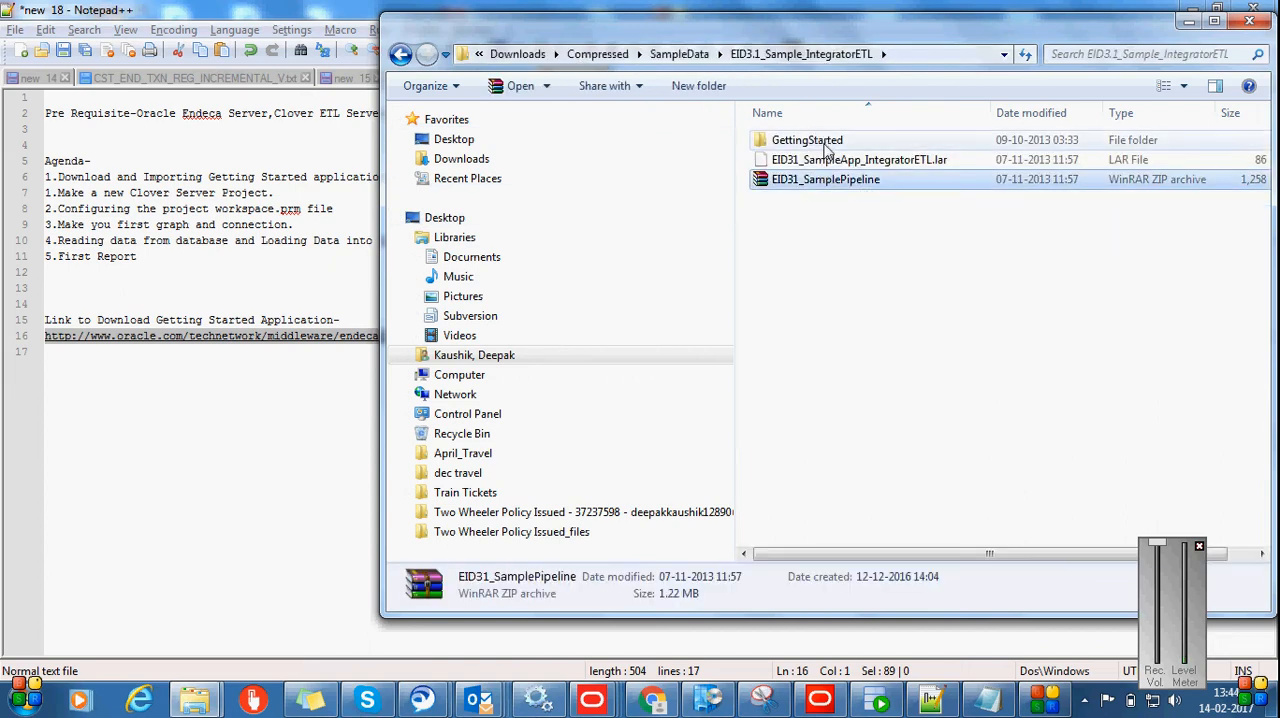
{"action": "left_click", "coordinate": [826, 150]}
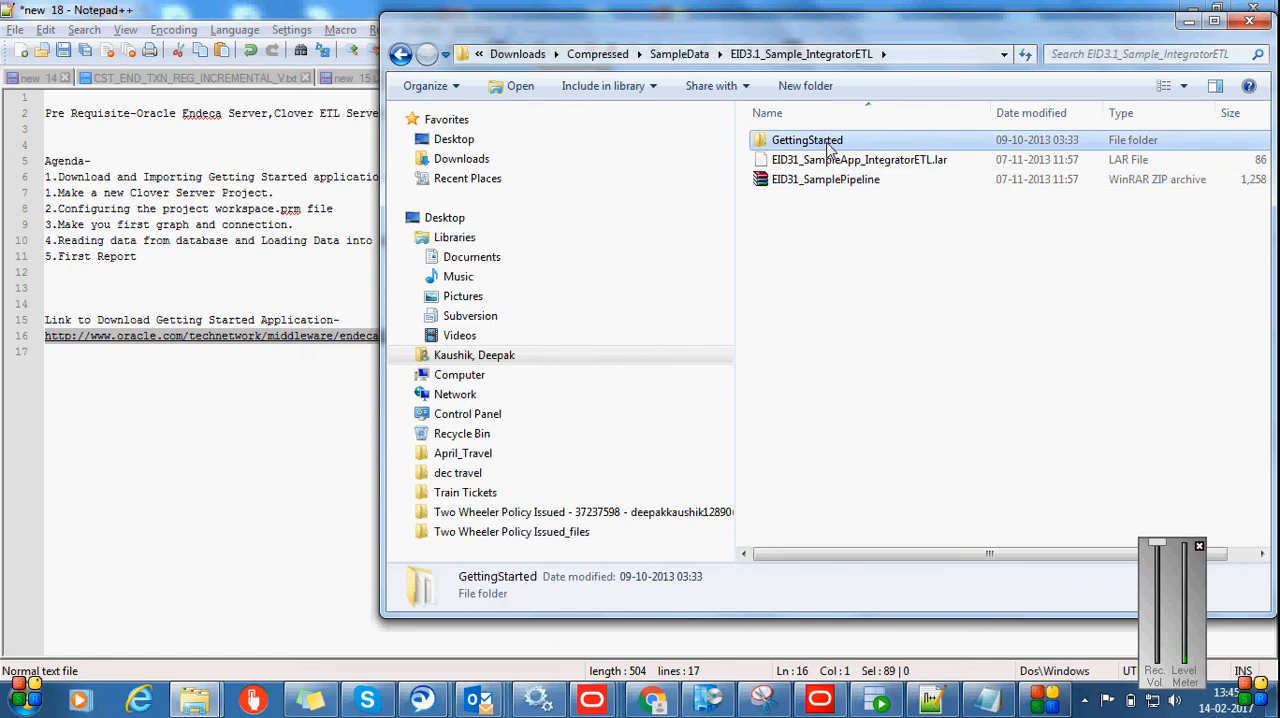
{"action": "double_click", "coordinate": [826, 146]}
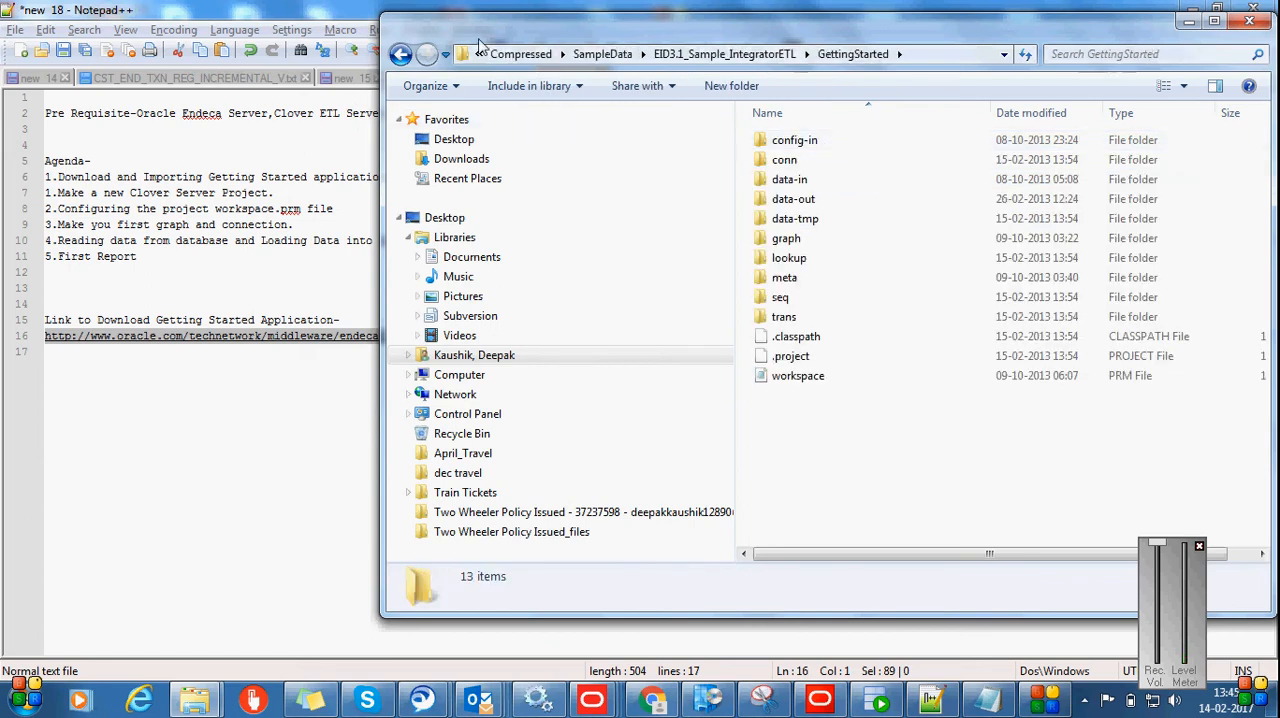
{"action": "left_click", "coordinate": [401, 54]}
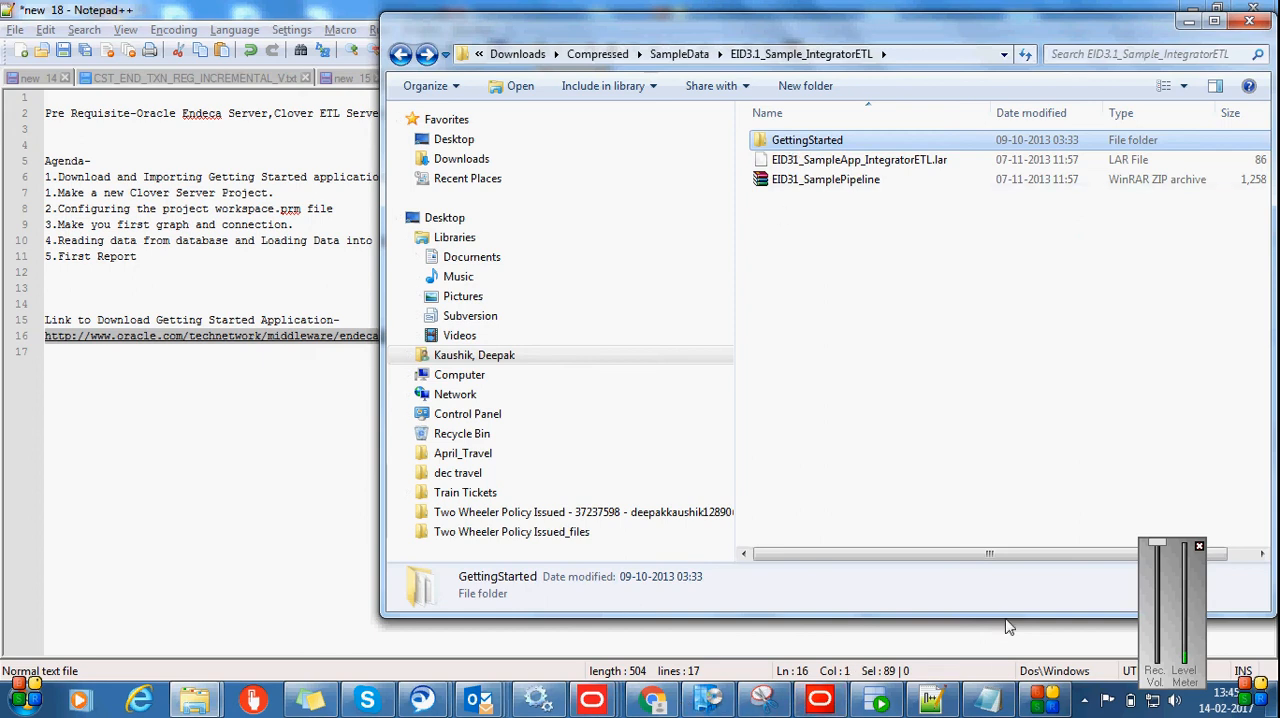
Switch to Integrator ETL and start importing resources from the file system into the Getting_Started project
{"action": "mouse_move", "coordinate": [820, 698]}
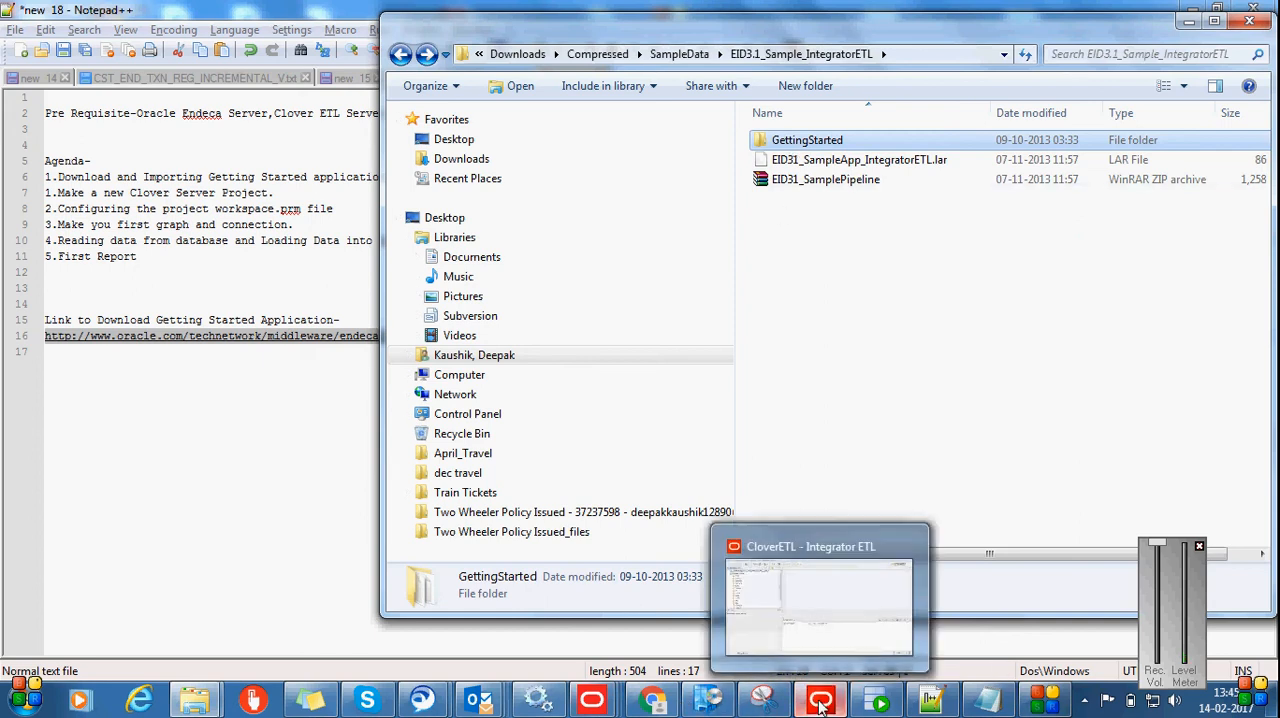
{"action": "left_click", "coordinate": [781, 652]}
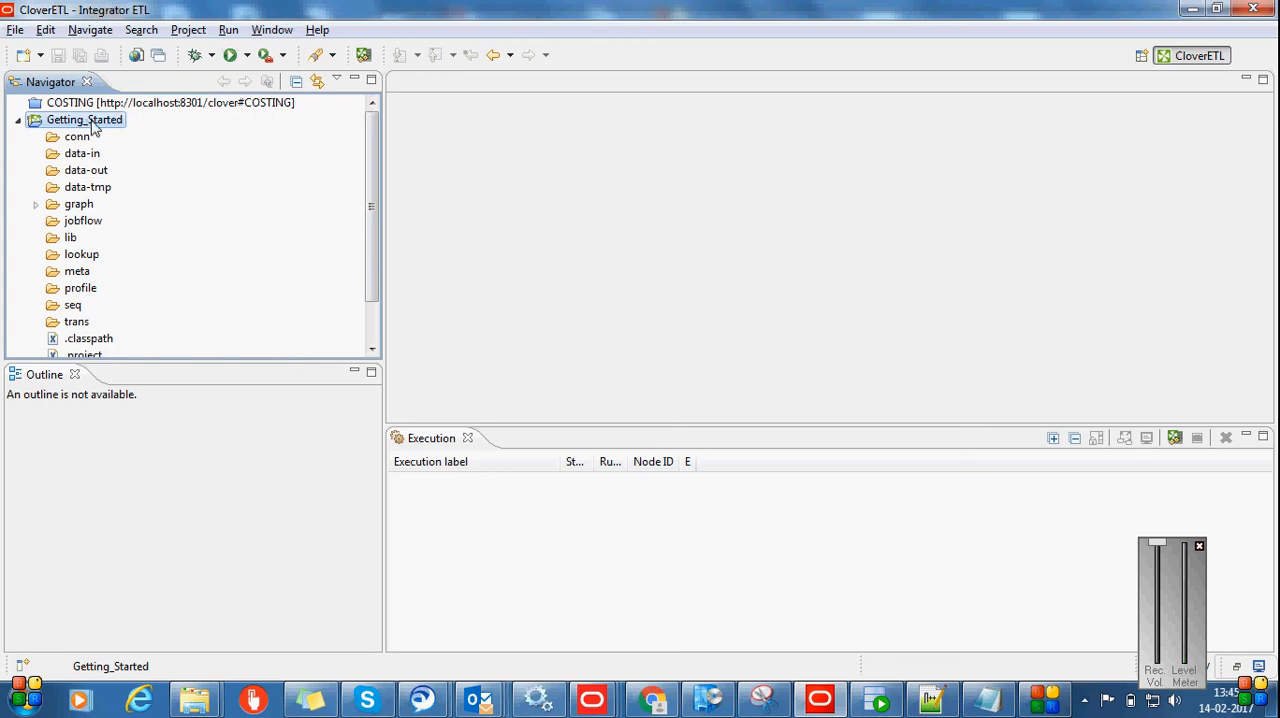
{"action": "left_click", "coordinate": [15, 30]}
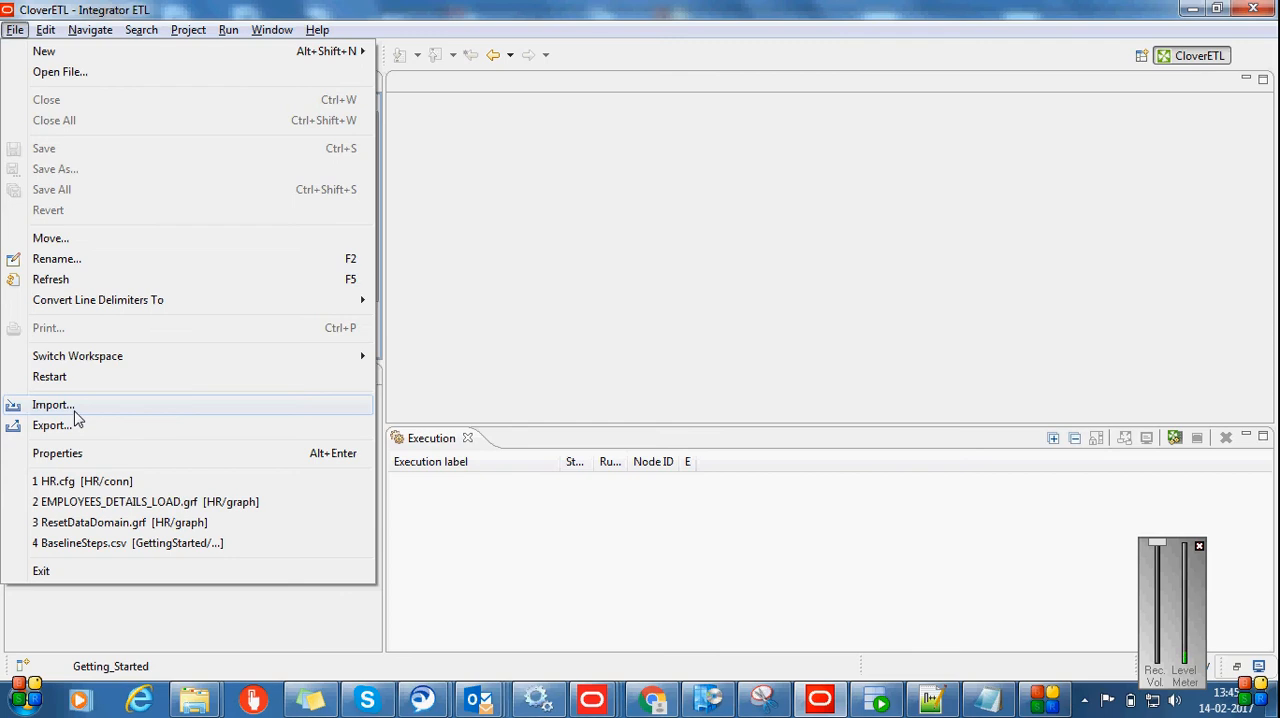
{"action": "left_click", "coordinate": [112, 407]}
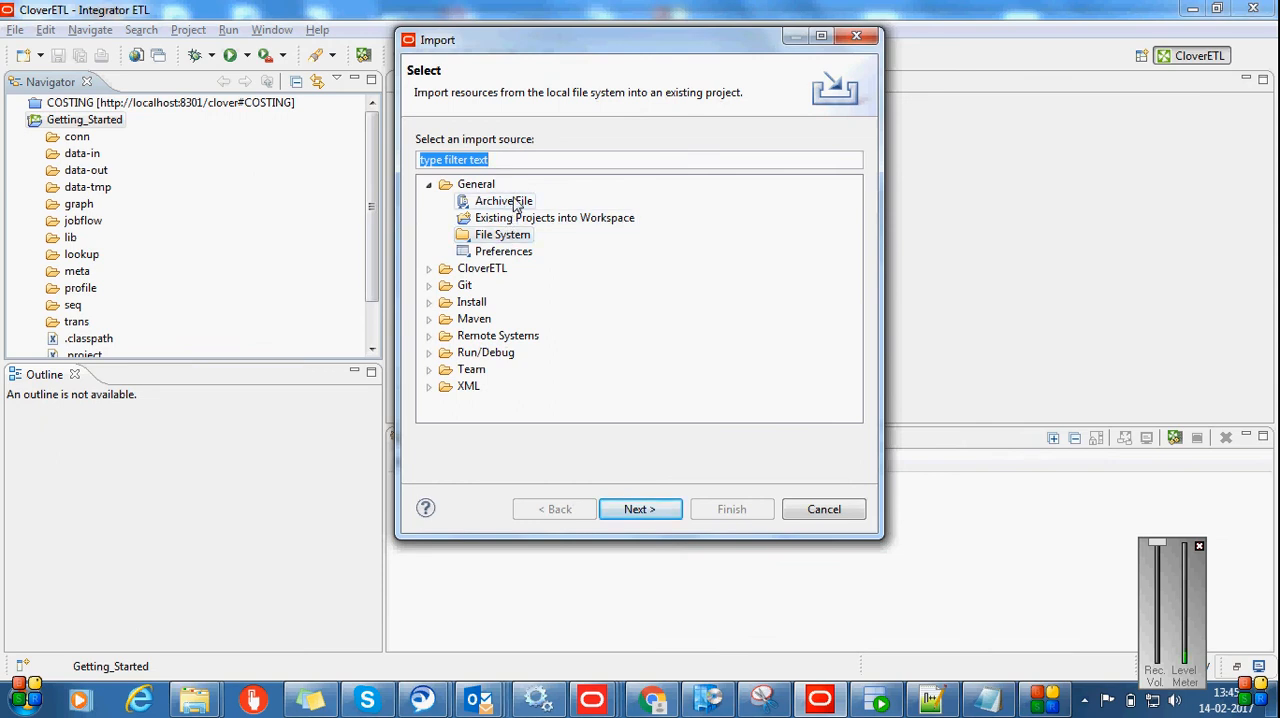
{"action": "left_click", "coordinate": [515, 236]}
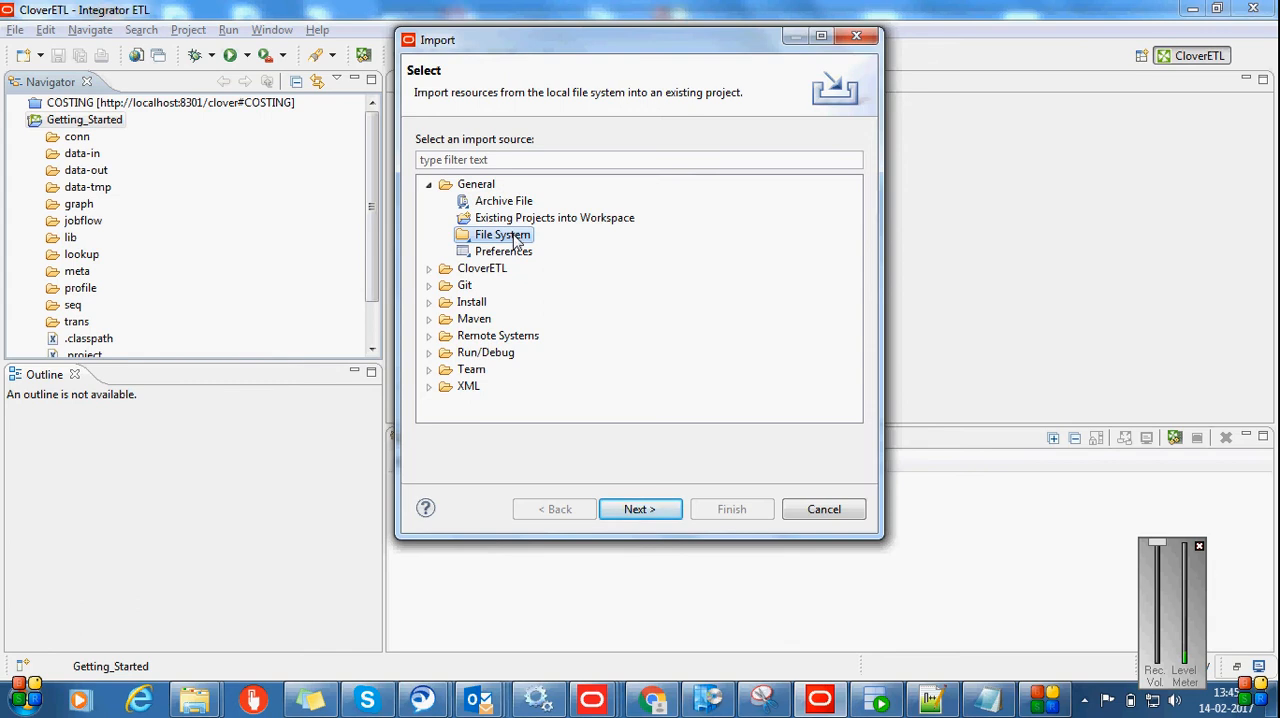
{"action": "left_click", "coordinate": [640, 509]}
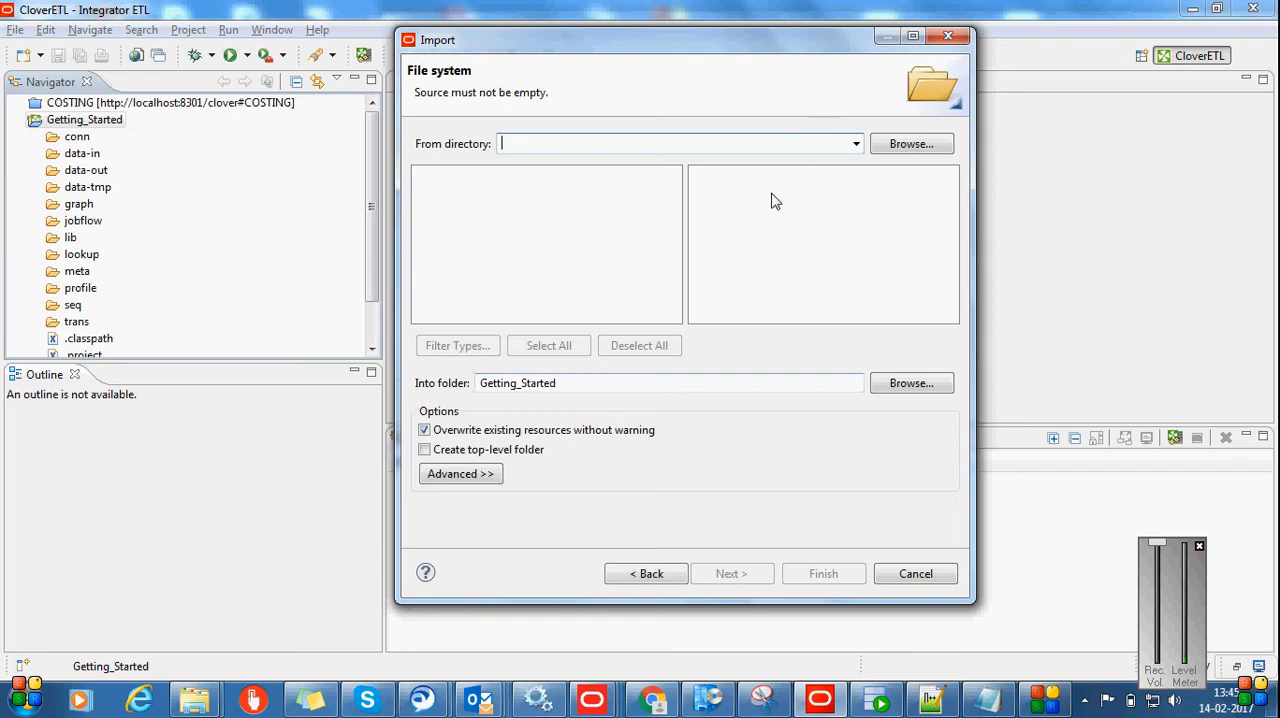
Set the import source directory to the EID3.1_Sample_IntegratorETL folder, using its path copied from Windows Explorer
{"action": "left_click", "coordinate": [888, 145]}
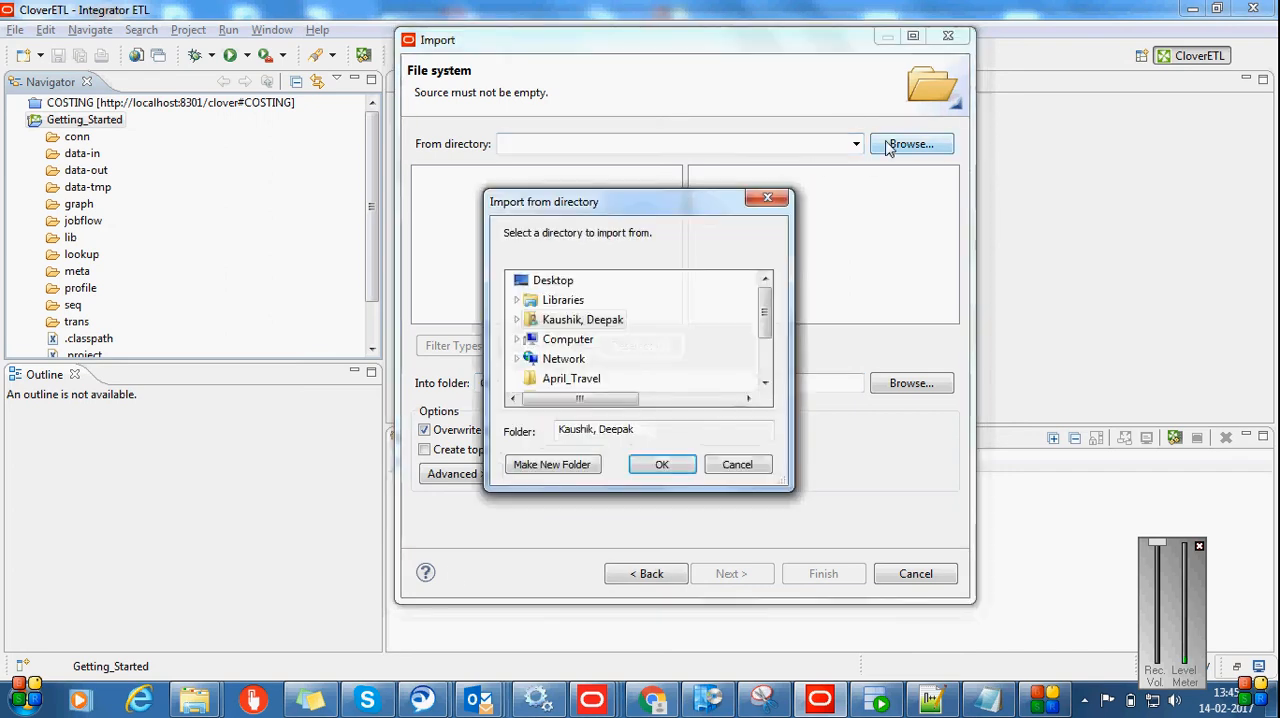
{"action": "left_click", "coordinate": [770, 198]}
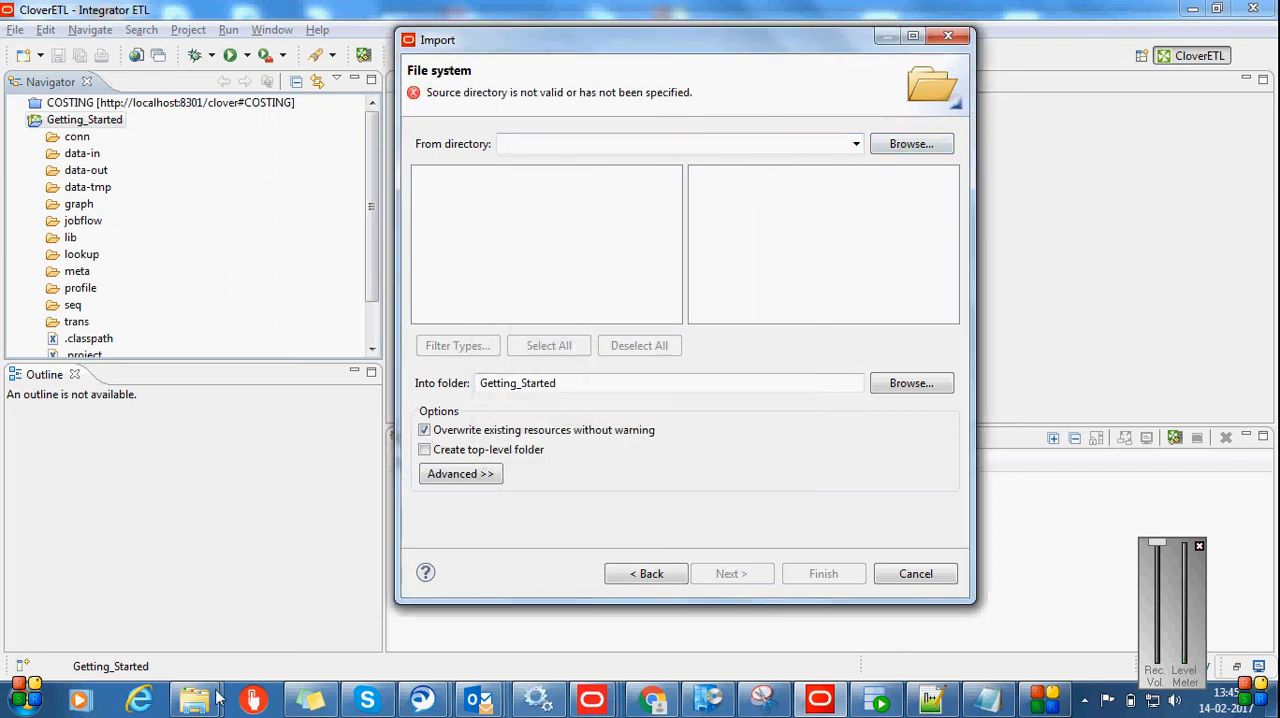
{"action": "mouse_move", "coordinate": [200, 699]}
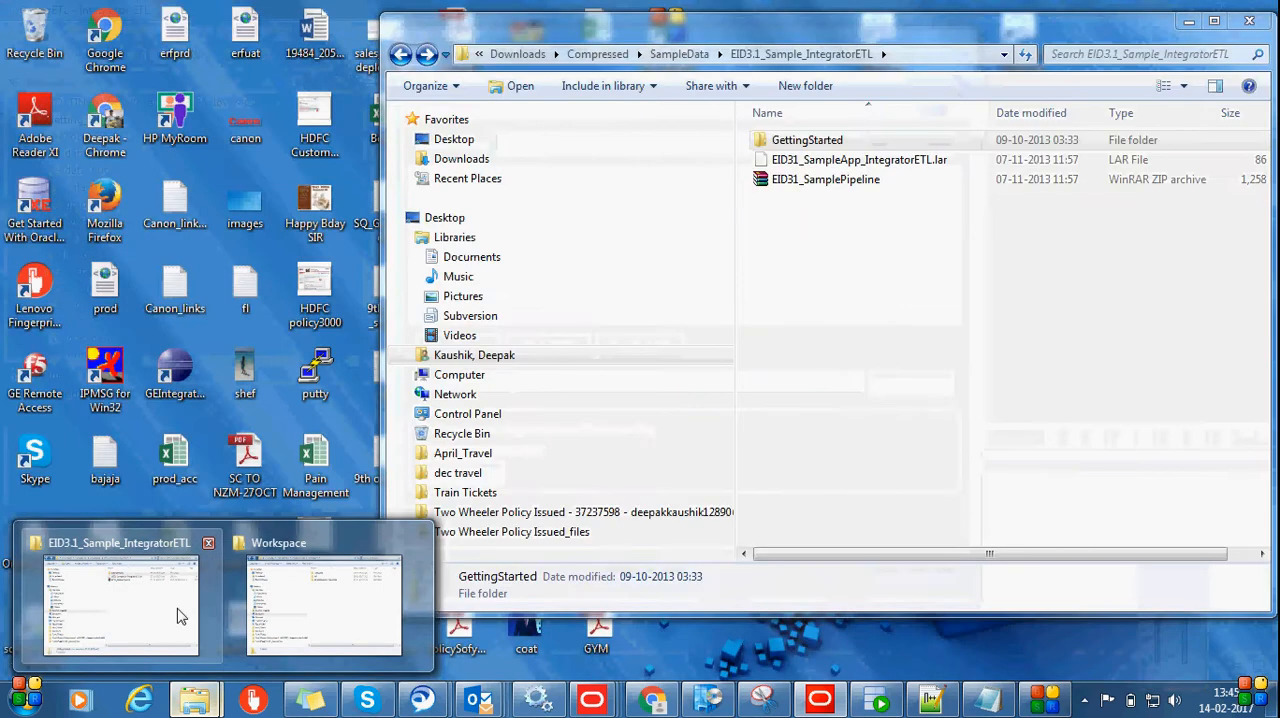
{"action": "left_click", "coordinate": [177, 615]}
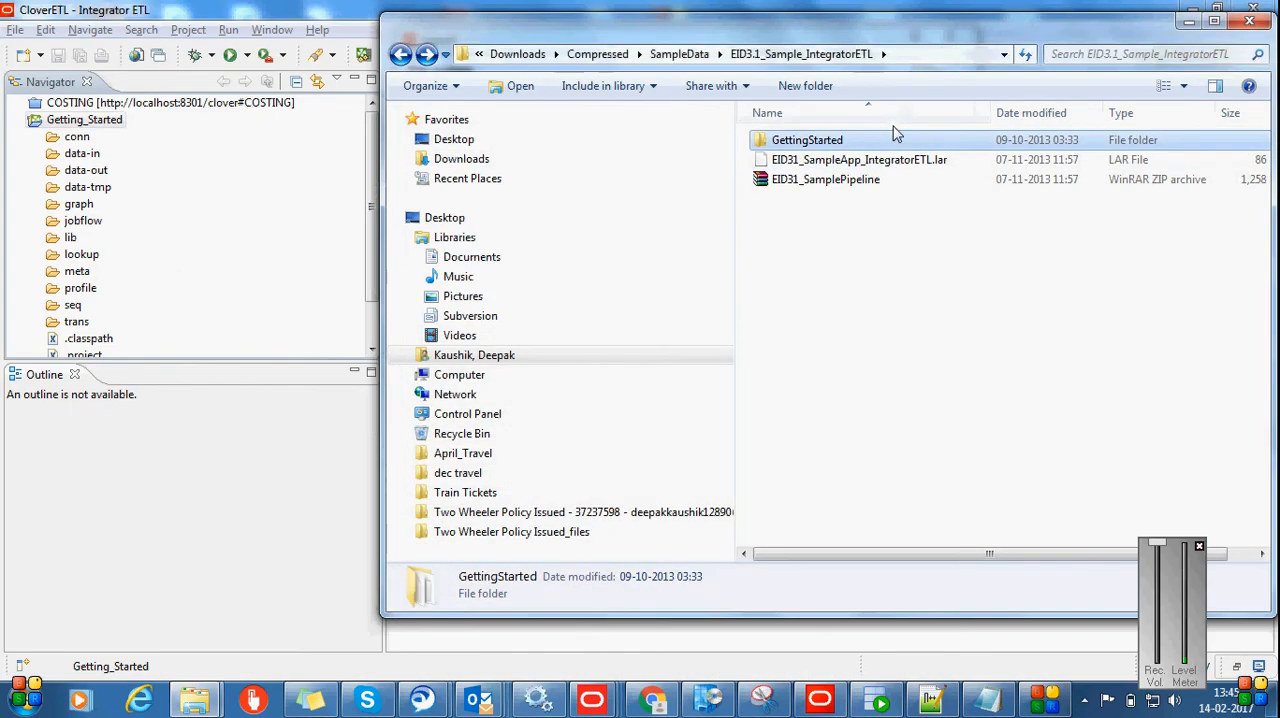
{"action": "left_click", "coordinate": [912, 54]}
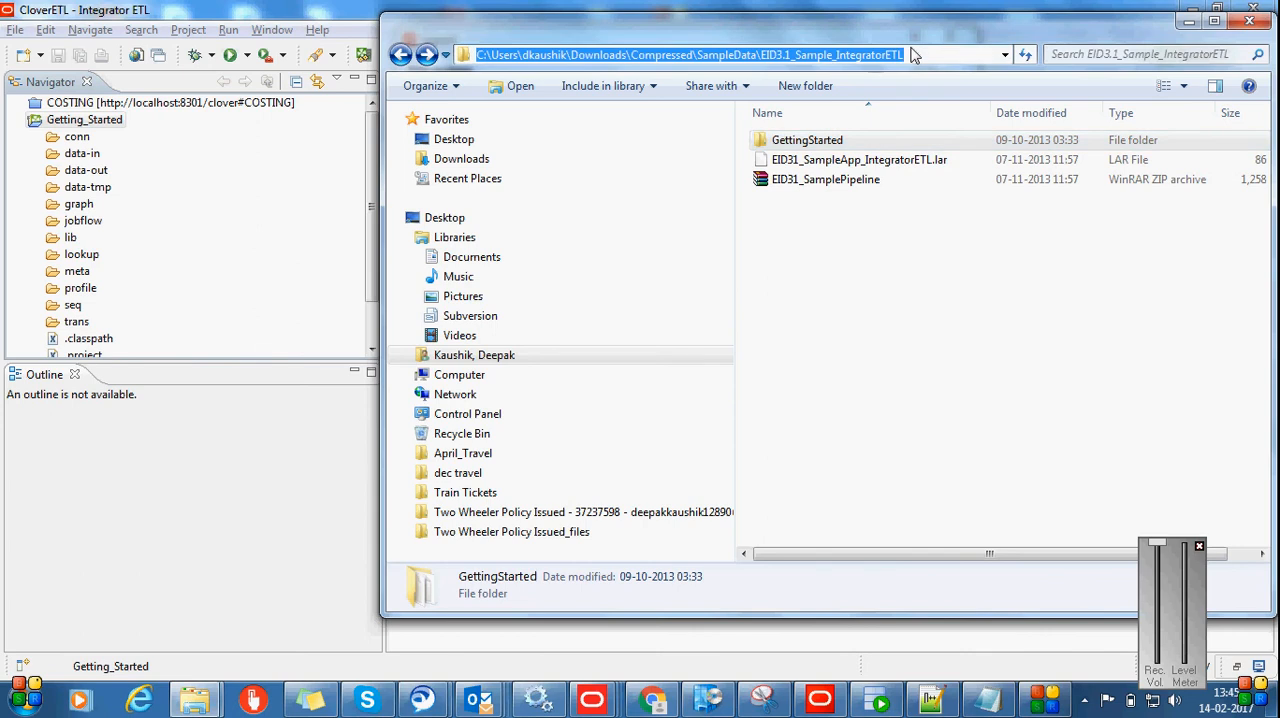
{"action": "key", "text": "alt+Tab"}
{"action": "left_click", "coordinate": [794, 146]}
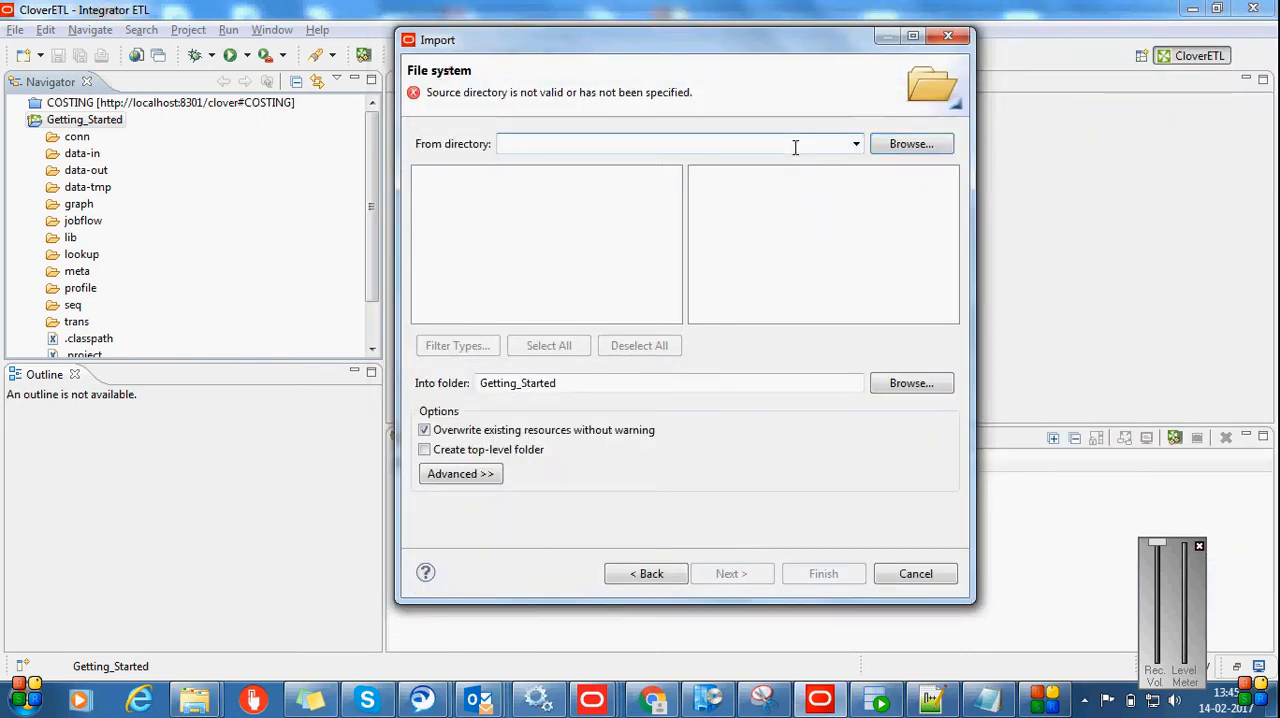
{"action": "key", "text": "ctrl+v"}
{"action": "key", "text": "Return"}
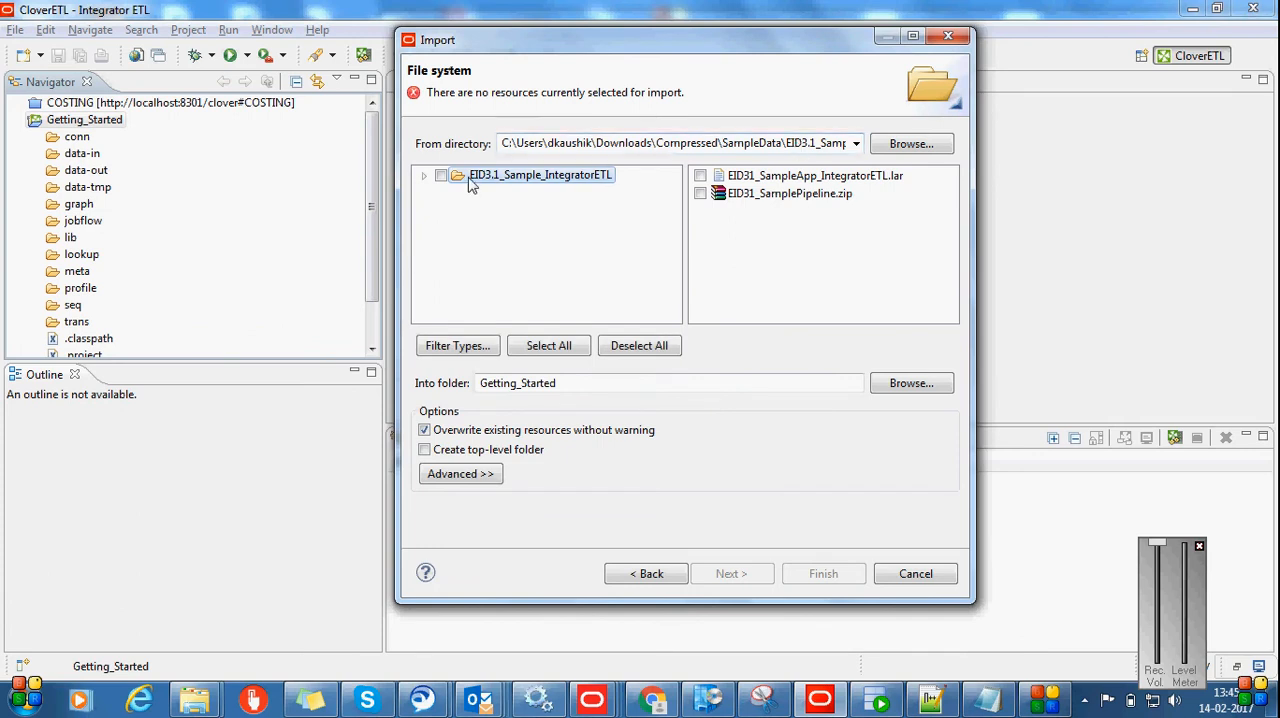
{"action": "left_click", "coordinate": [900, 146]}
{"action": "left_click", "coordinate": [774, 203]}
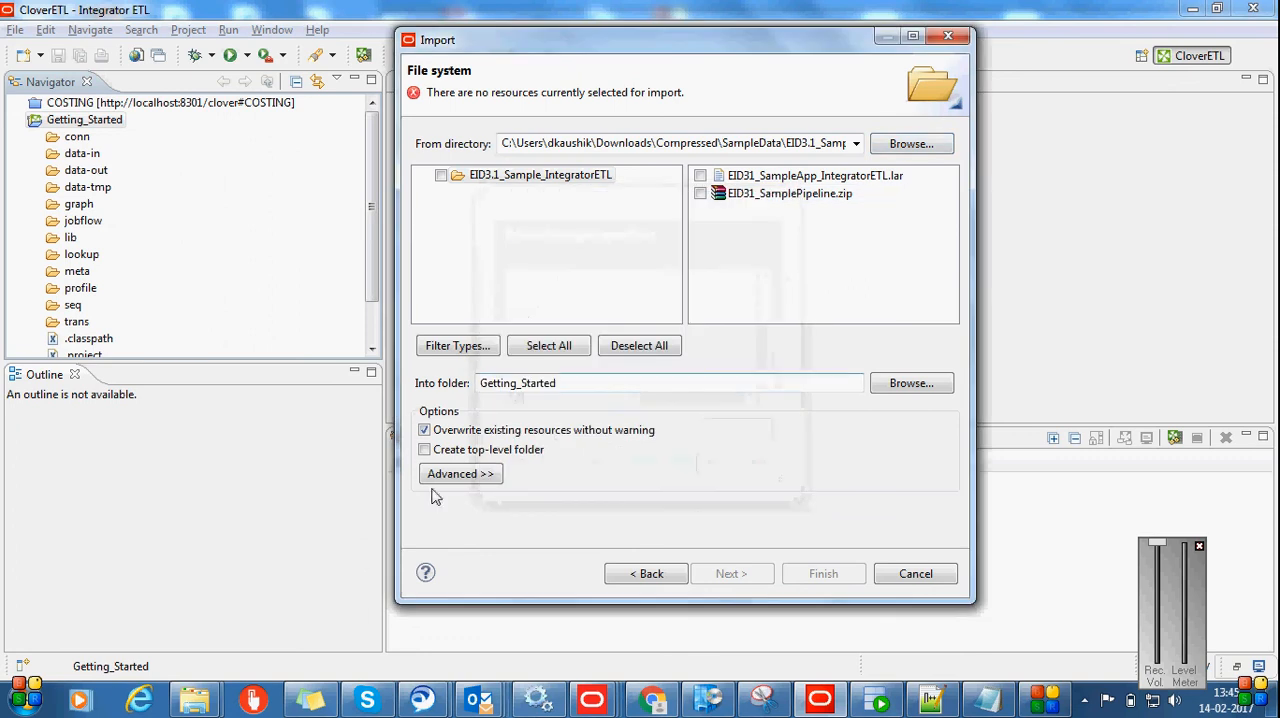
Copy the path of the GettingStarted subfolder in Windows Explorer and set it as the import source directory
{"action": "left_click", "coordinate": [195, 700]}
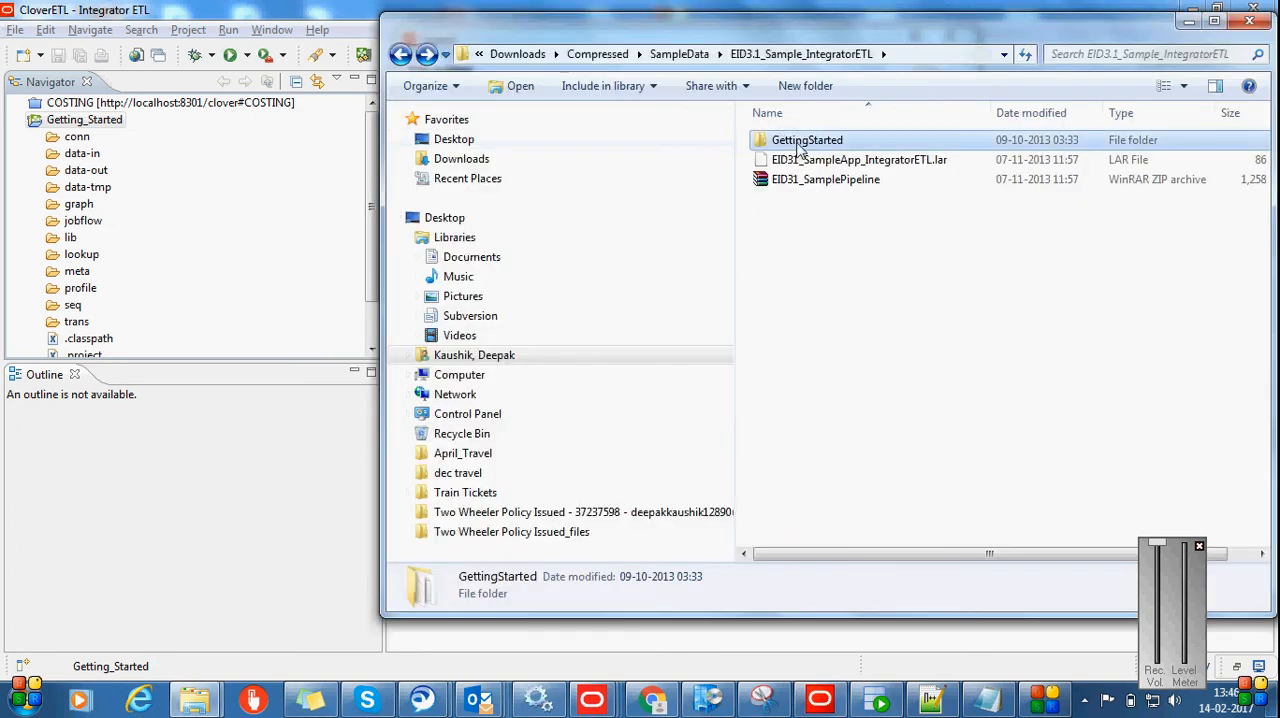
{"action": "double_click", "coordinate": [800, 141]}
{"action": "left_click", "coordinate": [921, 52]}
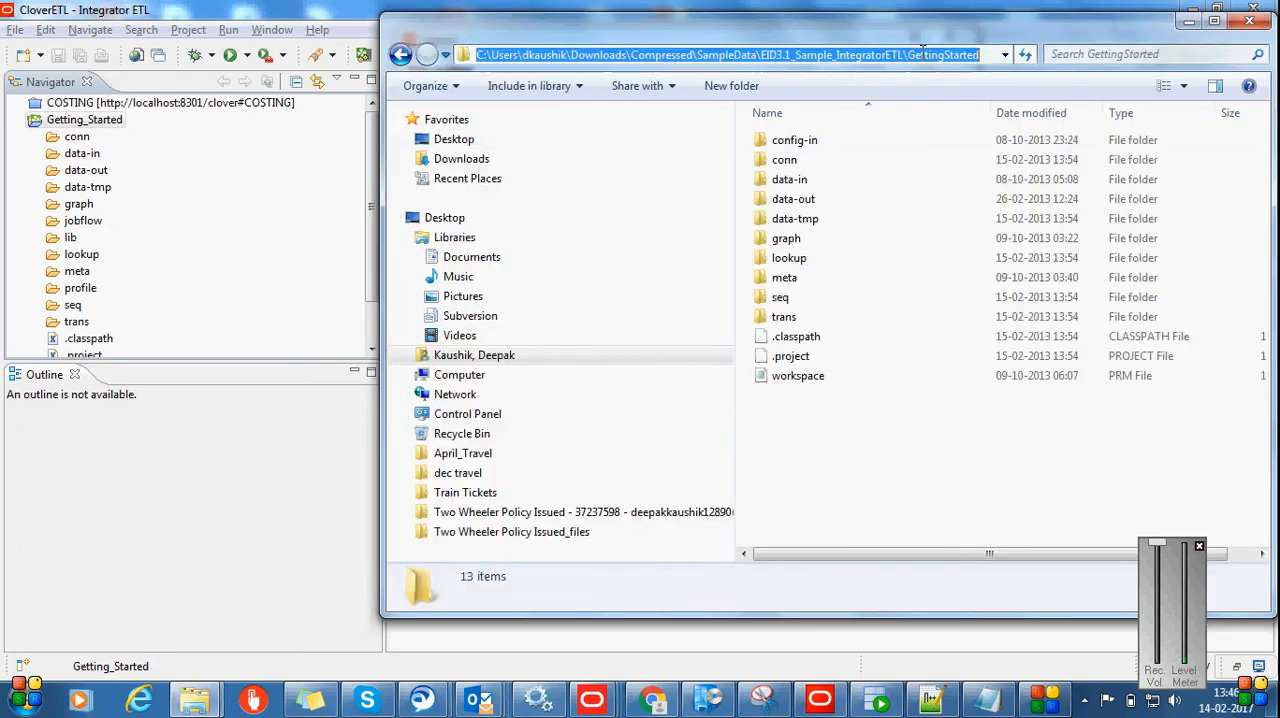
{"action": "key", "text": "alt+Tab"}
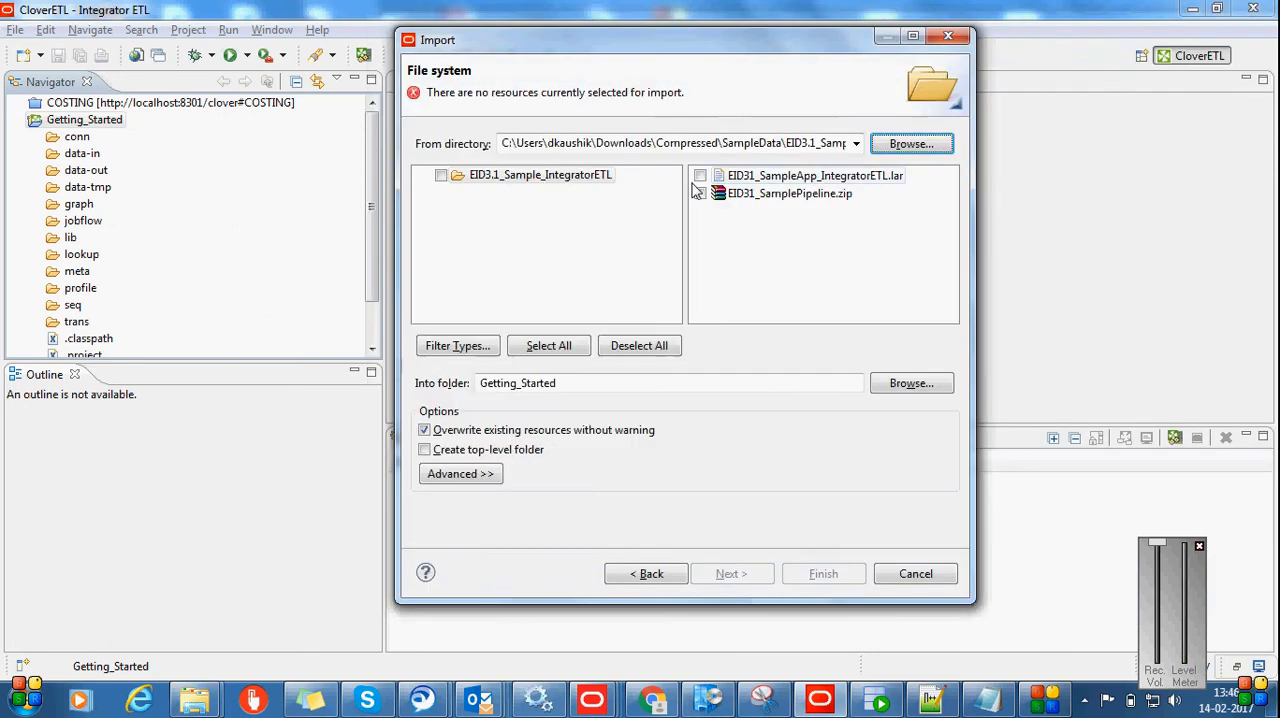
{"action": "double_click", "coordinate": [758, 145]}
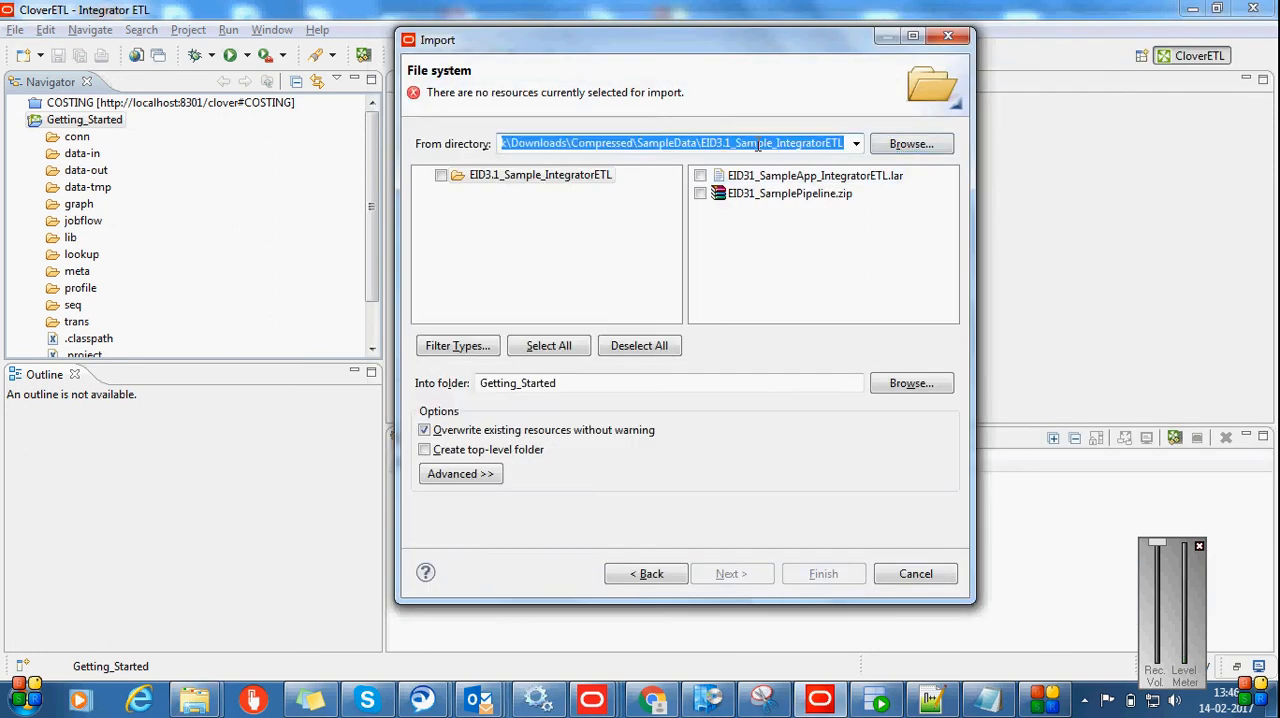
{"action": "key", "text": "ctrl+v"}
{"action": "key", "text": "Return"}
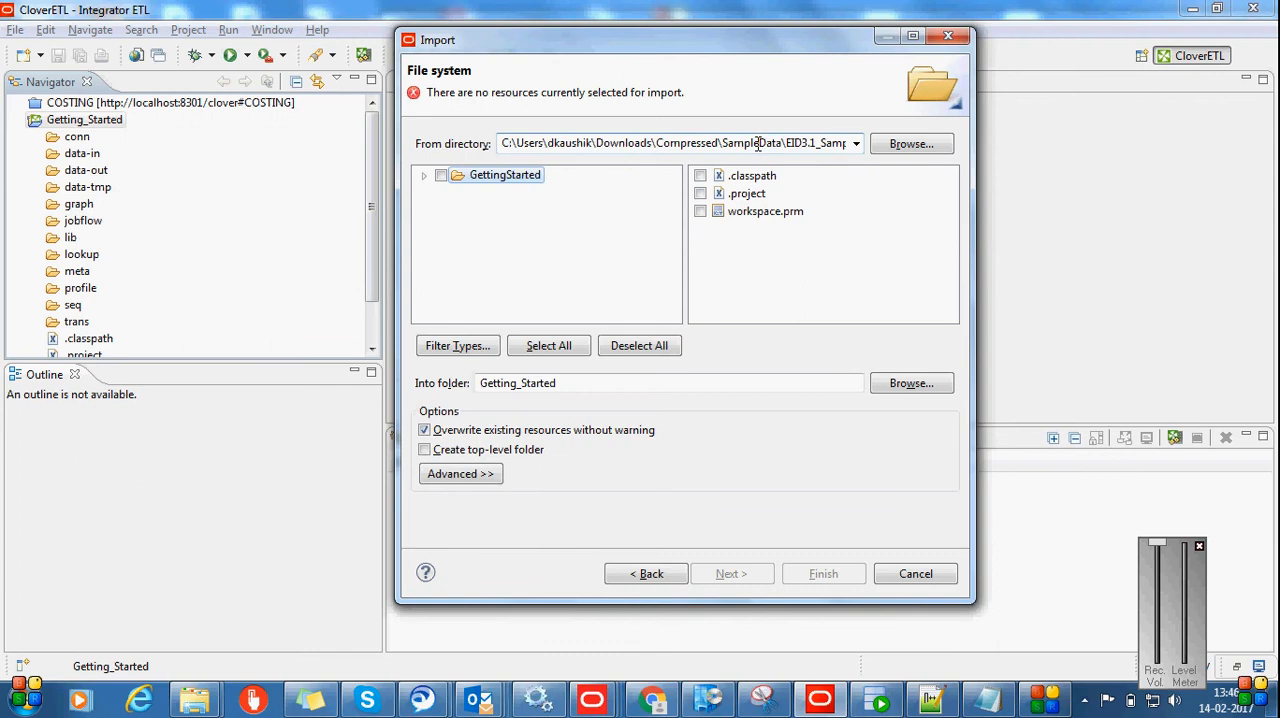
Include the whole GettingStarted folder with all its subfolders and files, and finish the import into Getting_Started
{"action": "left_click", "coordinate": [441, 175]}
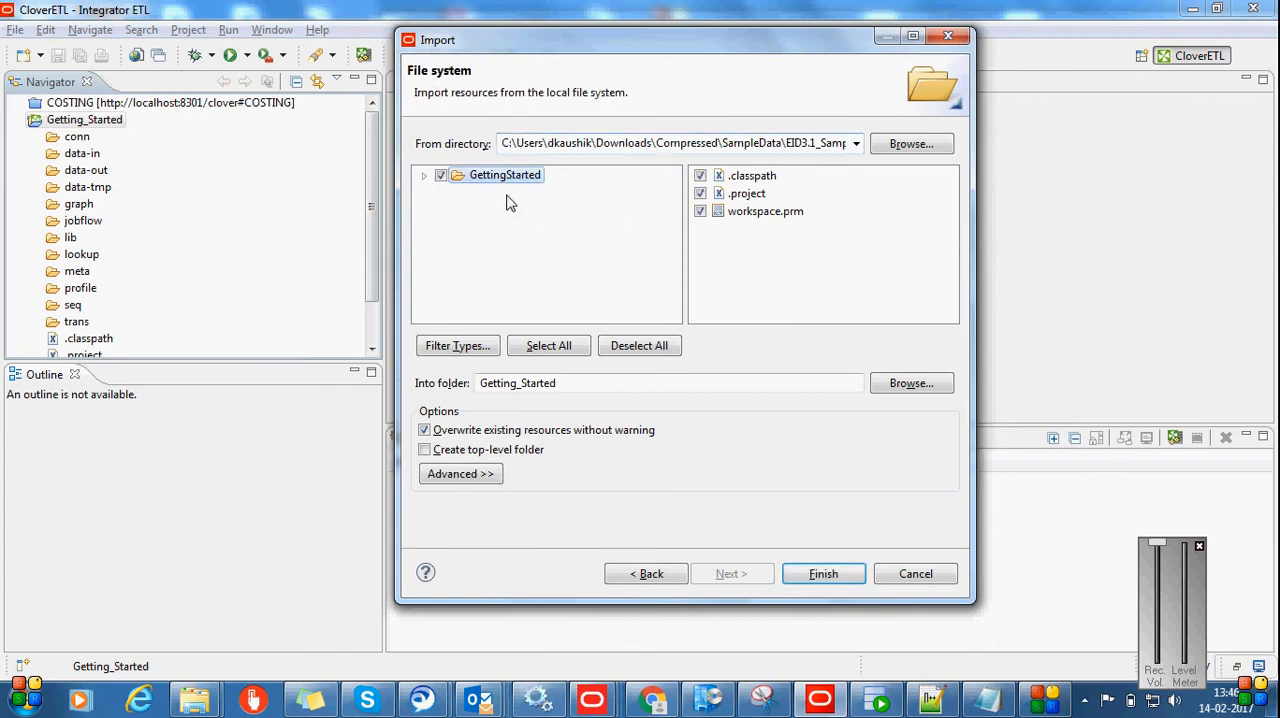
{"action": "left_click", "coordinate": [424, 175]}
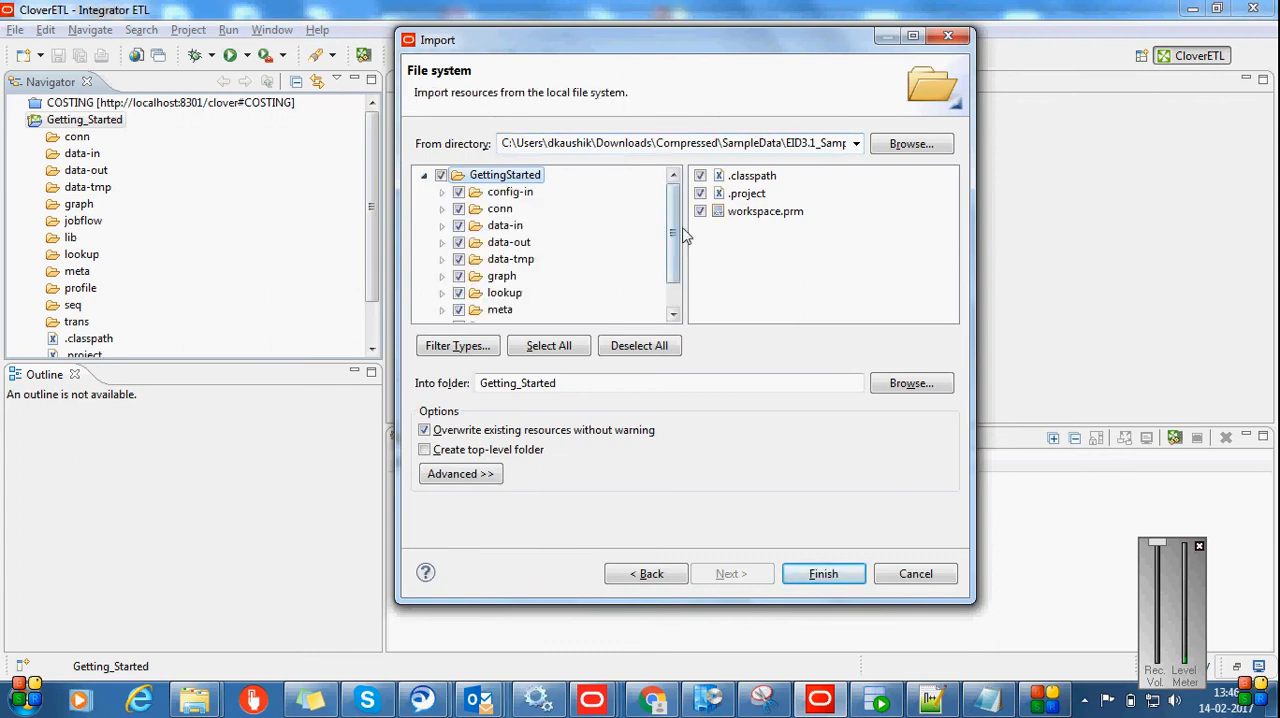
{"action": "left_click_drag", "start_coordinate": [677, 251], "coordinate": [672, 320]}
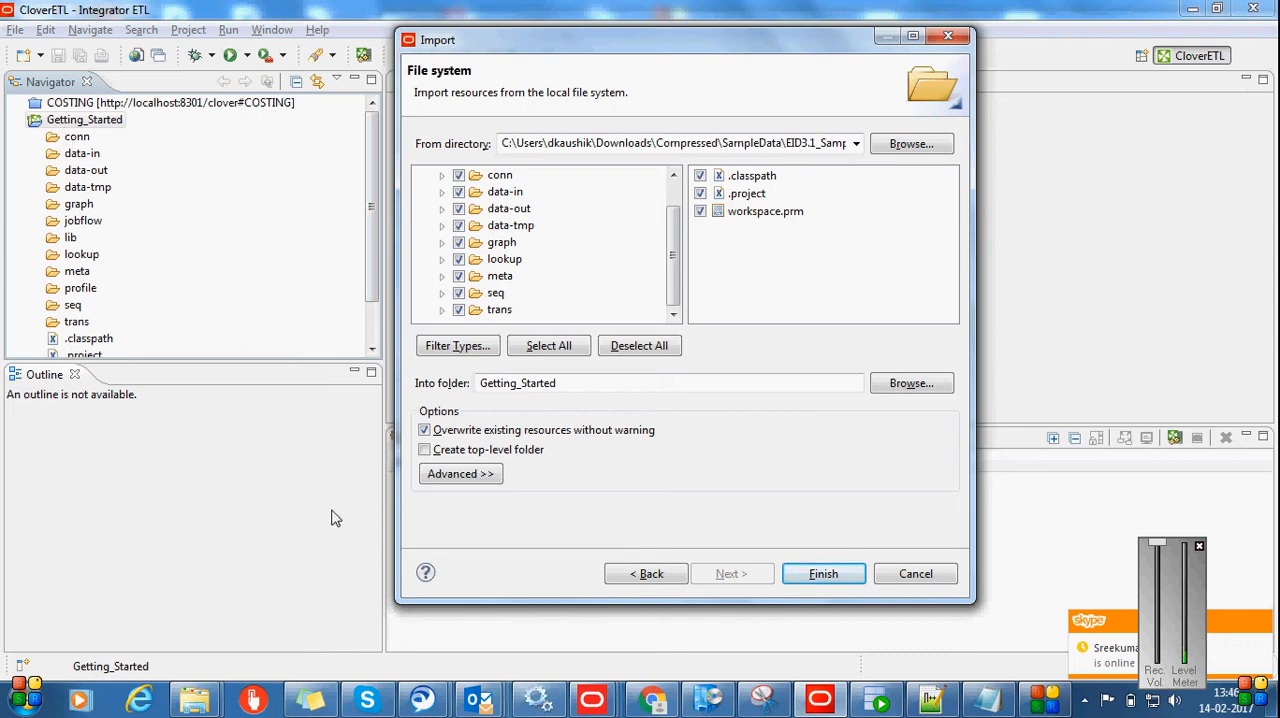
{"action": "left_click_drag", "start_coordinate": [672, 262], "coordinate": [672, 237]}
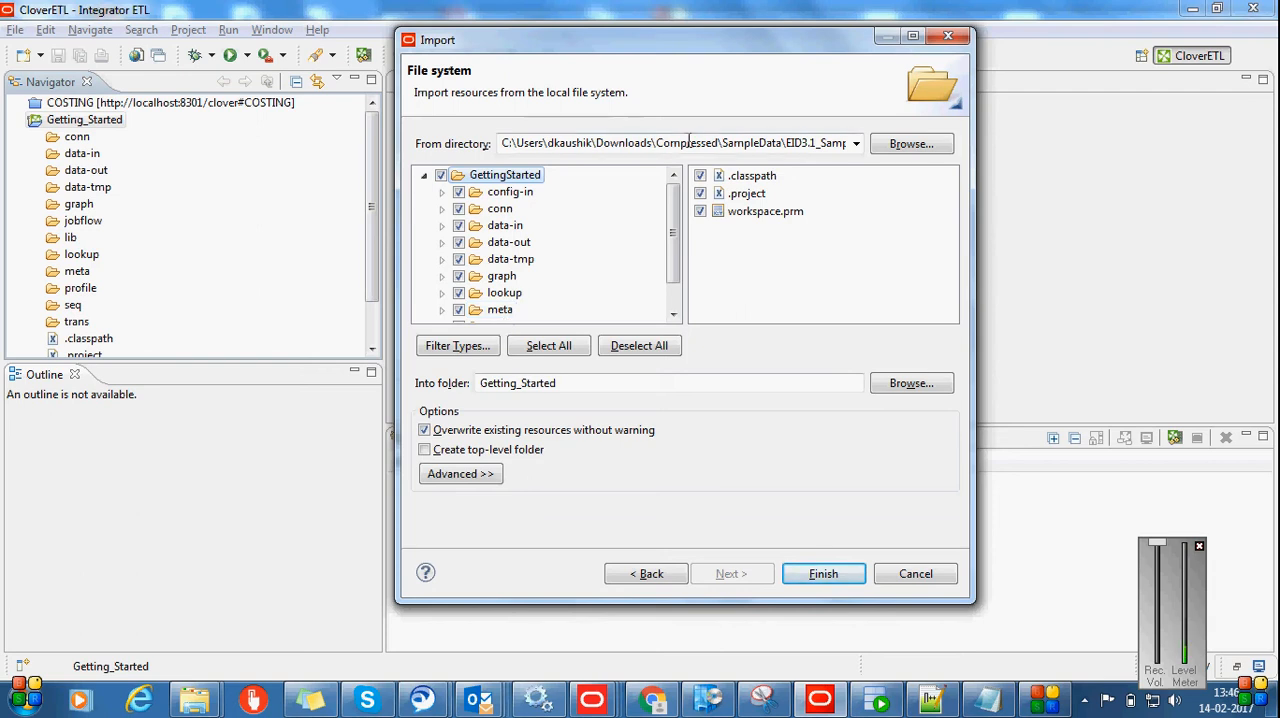
{"action": "left_click_drag", "start_coordinate": [674, 222], "coordinate": [674, 247]}
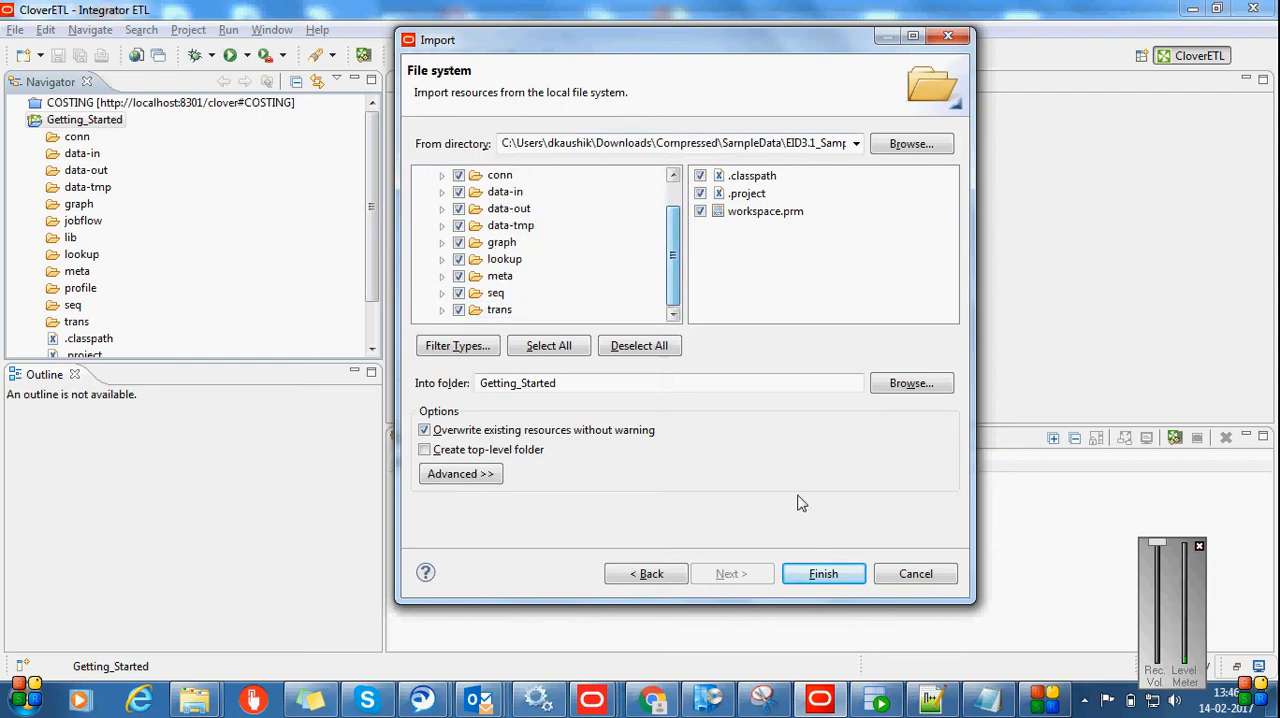
{"action": "left_click", "coordinate": [825, 573]}
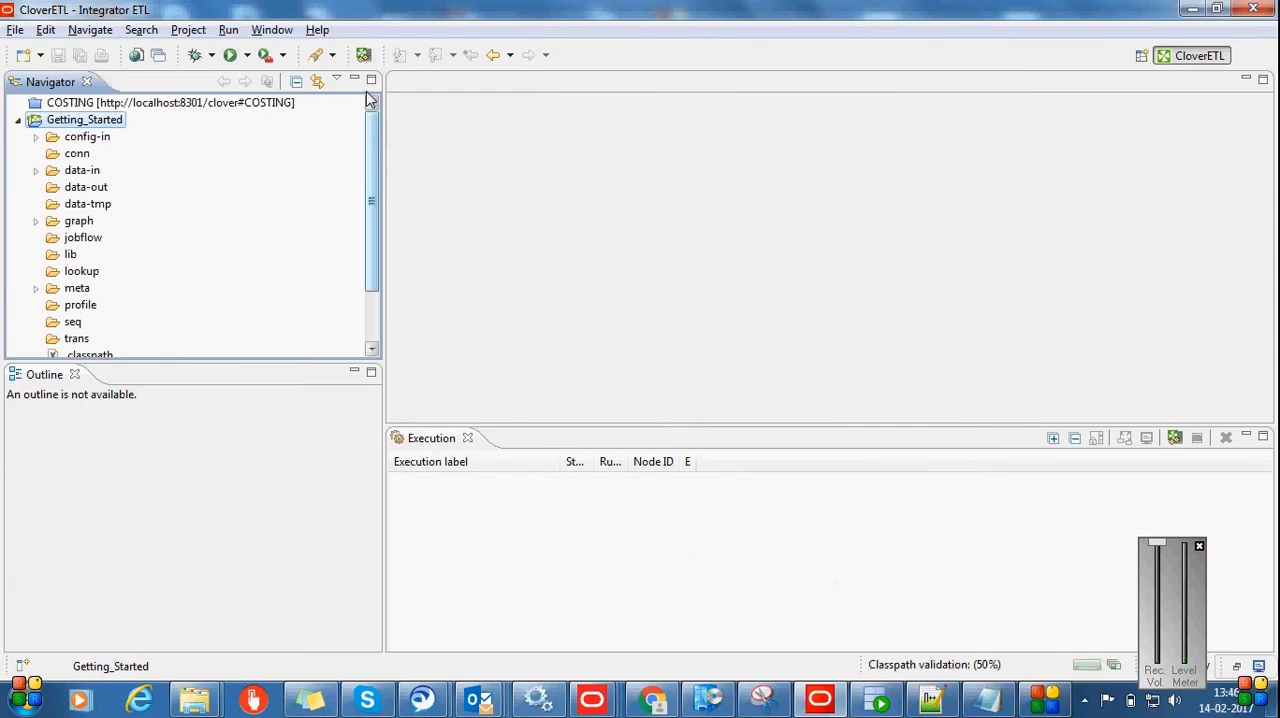
Examine the imported graph files and the data-in CSV files in the Getting_Started project, and collapse its tree
{"action": "left_click", "coordinate": [36, 221]}
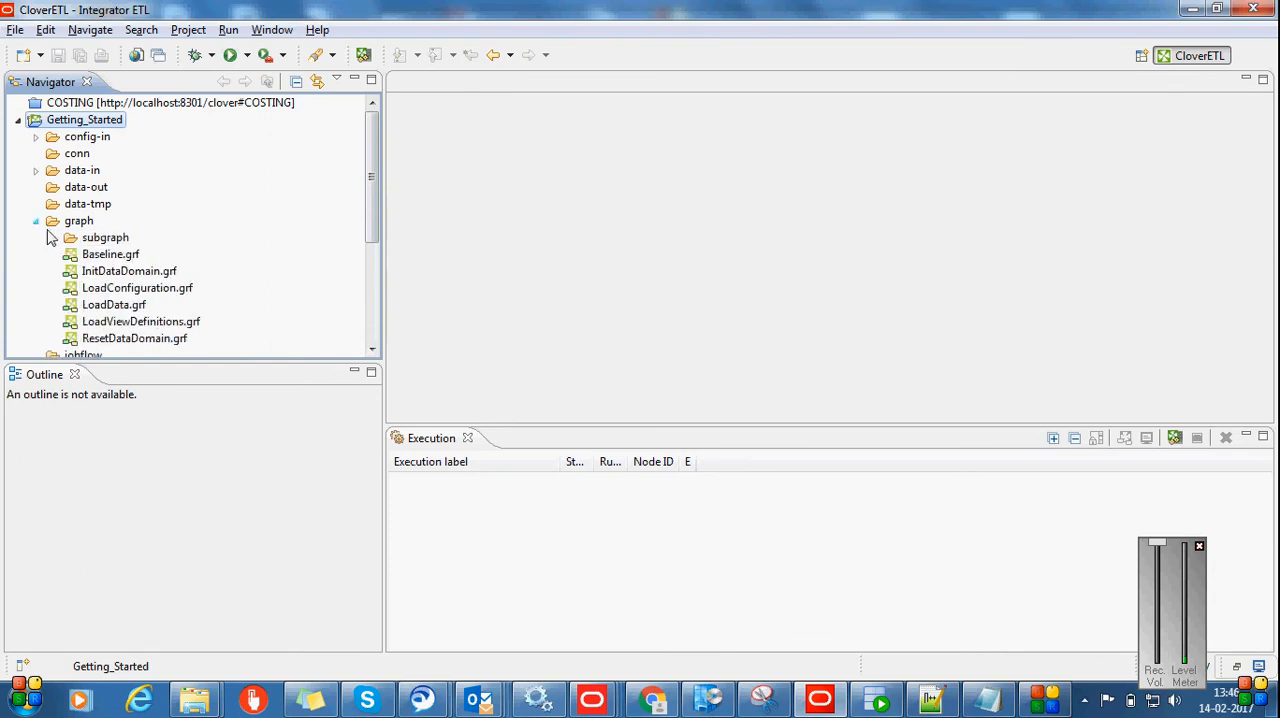
{"action": "left_click", "coordinate": [118, 257]}
{"action": "left_click", "coordinate": [125, 271]}
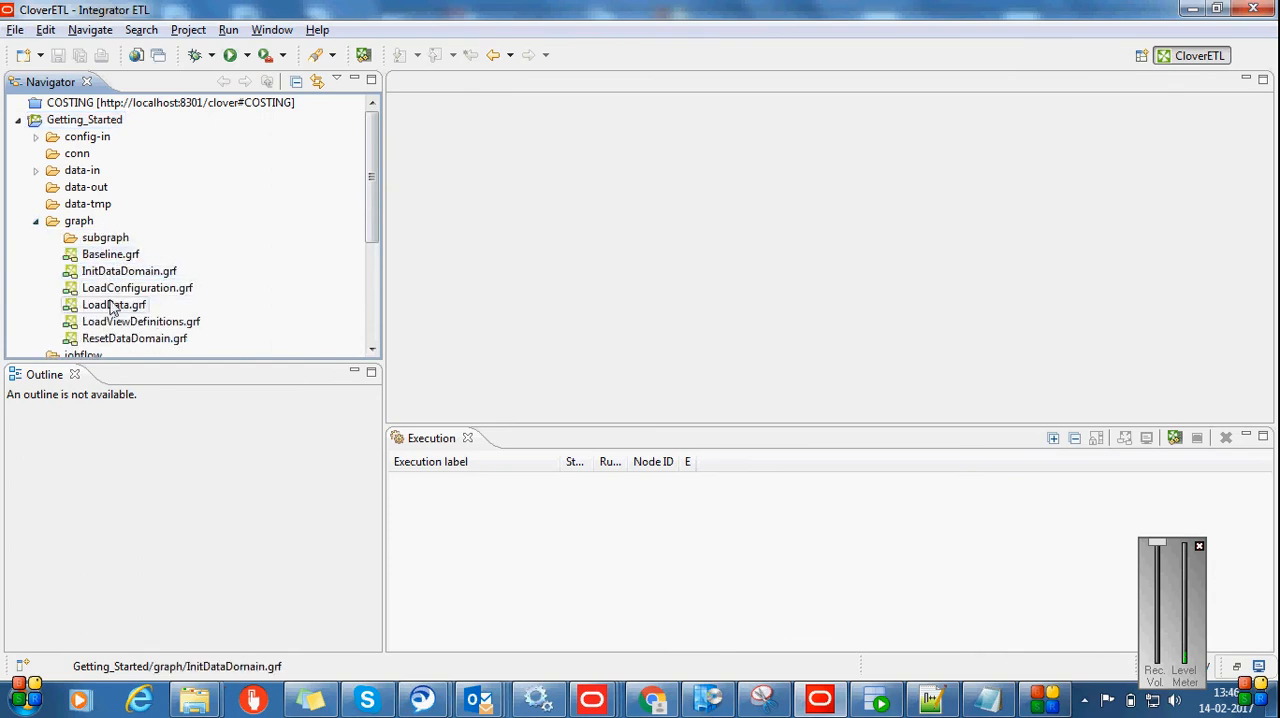
{"action": "left_click", "coordinate": [115, 304]}
{"action": "left_click", "coordinate": [130, 338]}
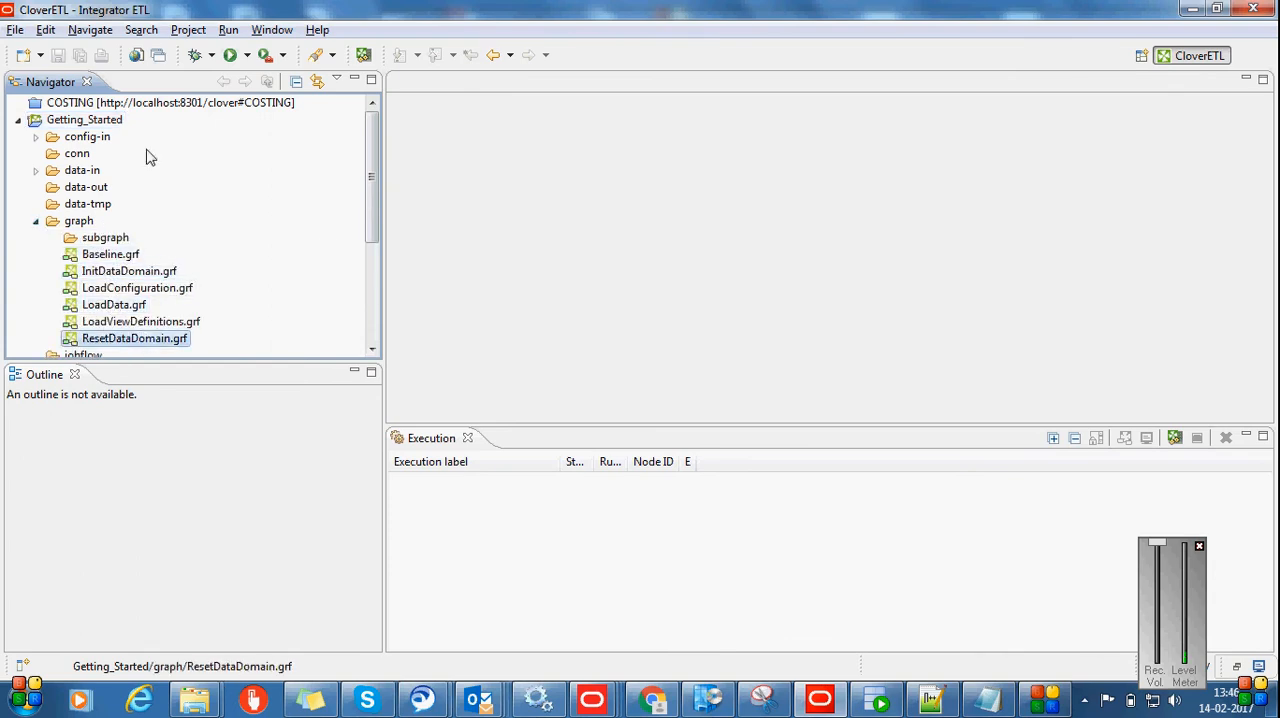
{"action": "left_click", "coordinate": [36, 170]}
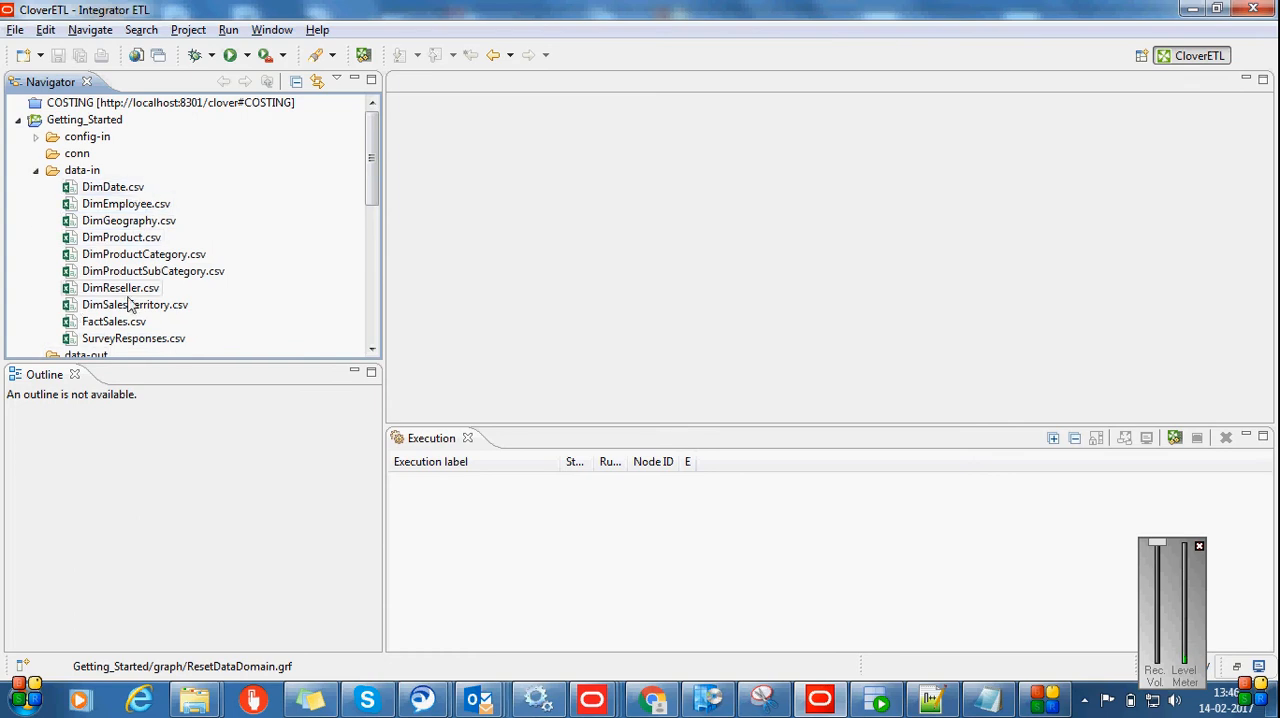
{"action": "left_click", "coordinate": [36, 171]}
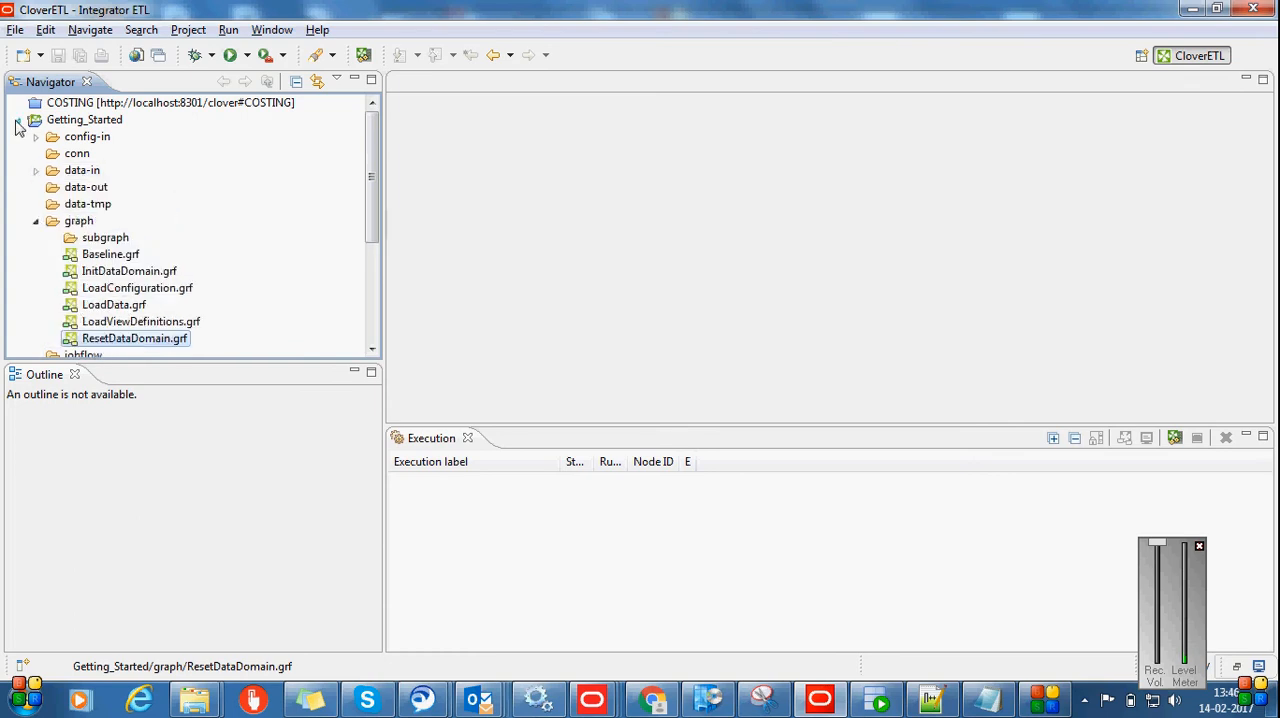
{"action": "left_click", "coordinate": [36, 222]}
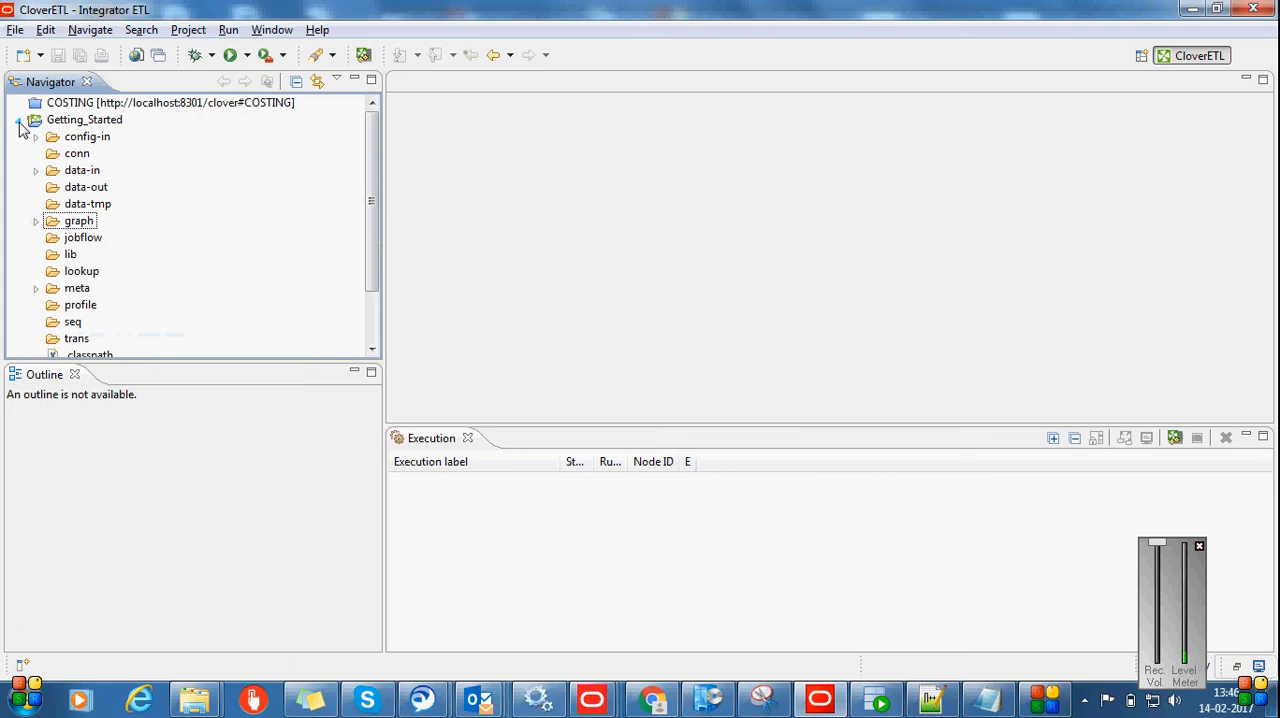
{"action": "left_click", "coordinate": [18, 120]}
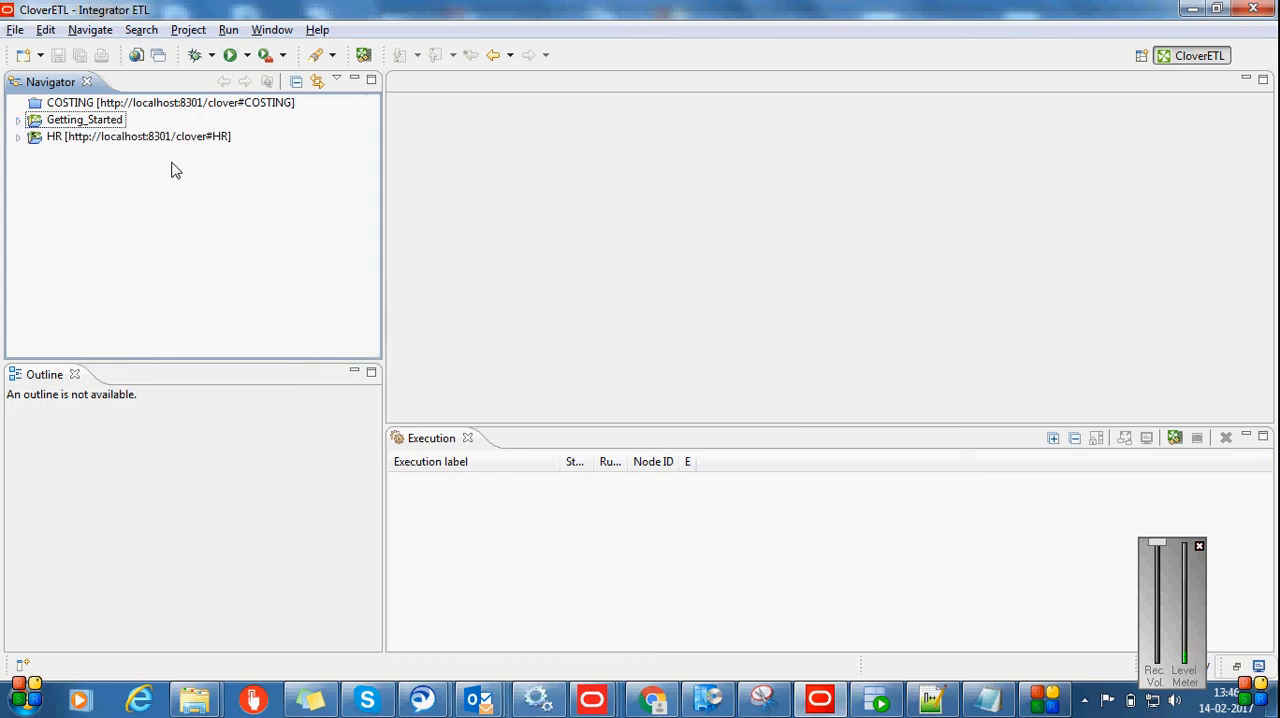
Expand the Getting_Started project's graph folder again and review the InitDataDomain.grf and LoadData.grf entries
{"action": "left_click", "coordinate": [19, 120]}
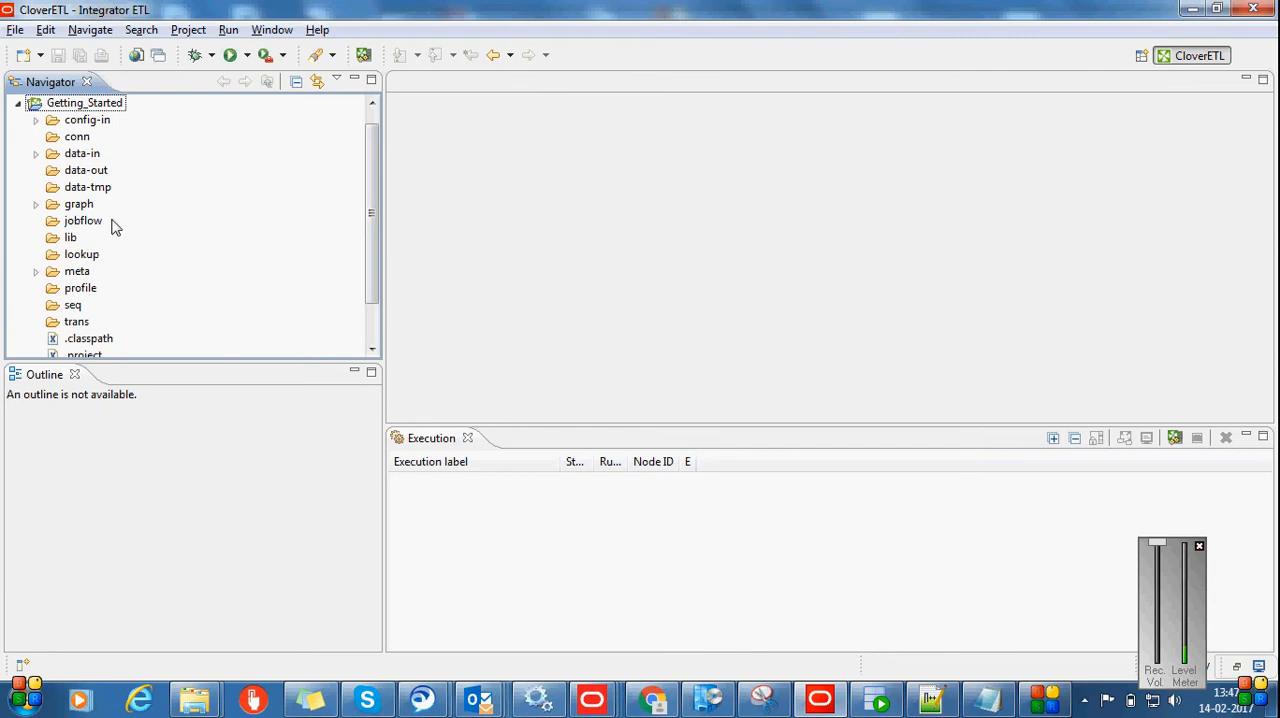
{"action": "left_click", "coordinate": [36, 204]}
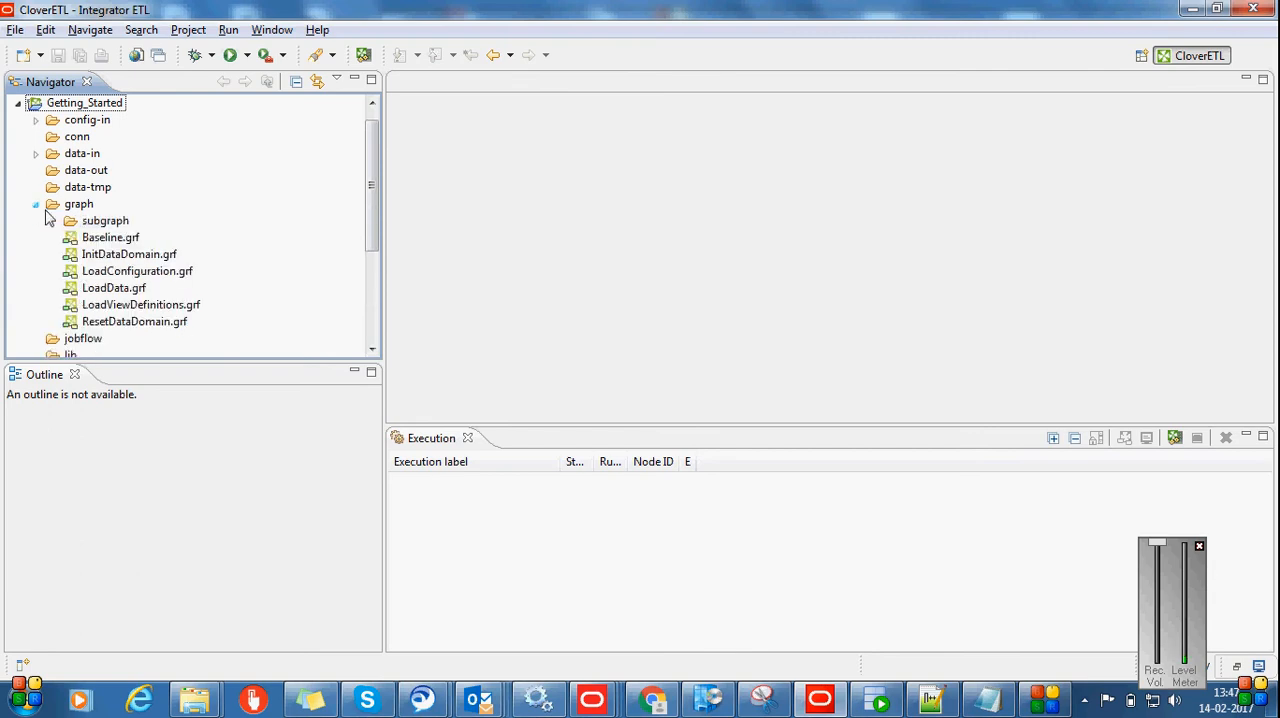
{"action": "left_click", "coordinate": [126, 258]}
{"action": "left_click", "coordinate": [133, 289]}
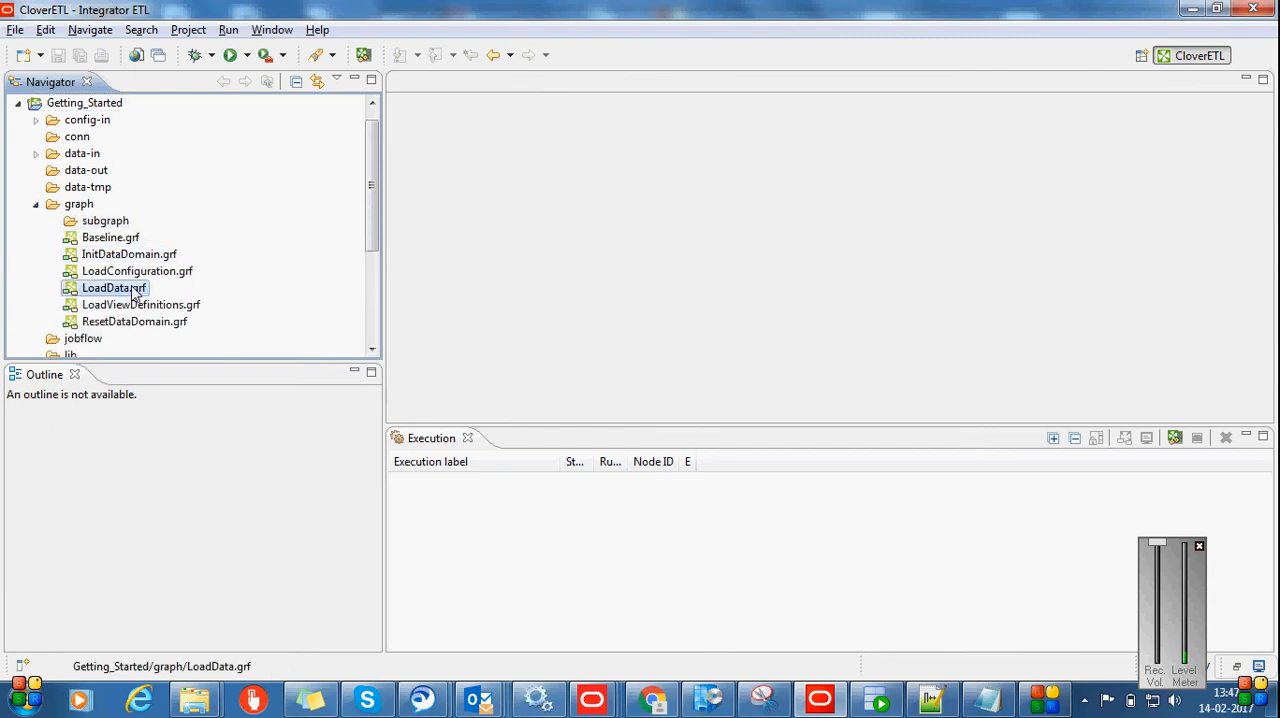
Review the Baseline.grf, InitDataDomain.grf and ResetDataDomain.grf entries in Getting_Started, and collapse the graph folder and the project
{"action": "left_click", "coordinate": [110, 239]}
{"action": "left_click", "coordinate": [115, 256]}
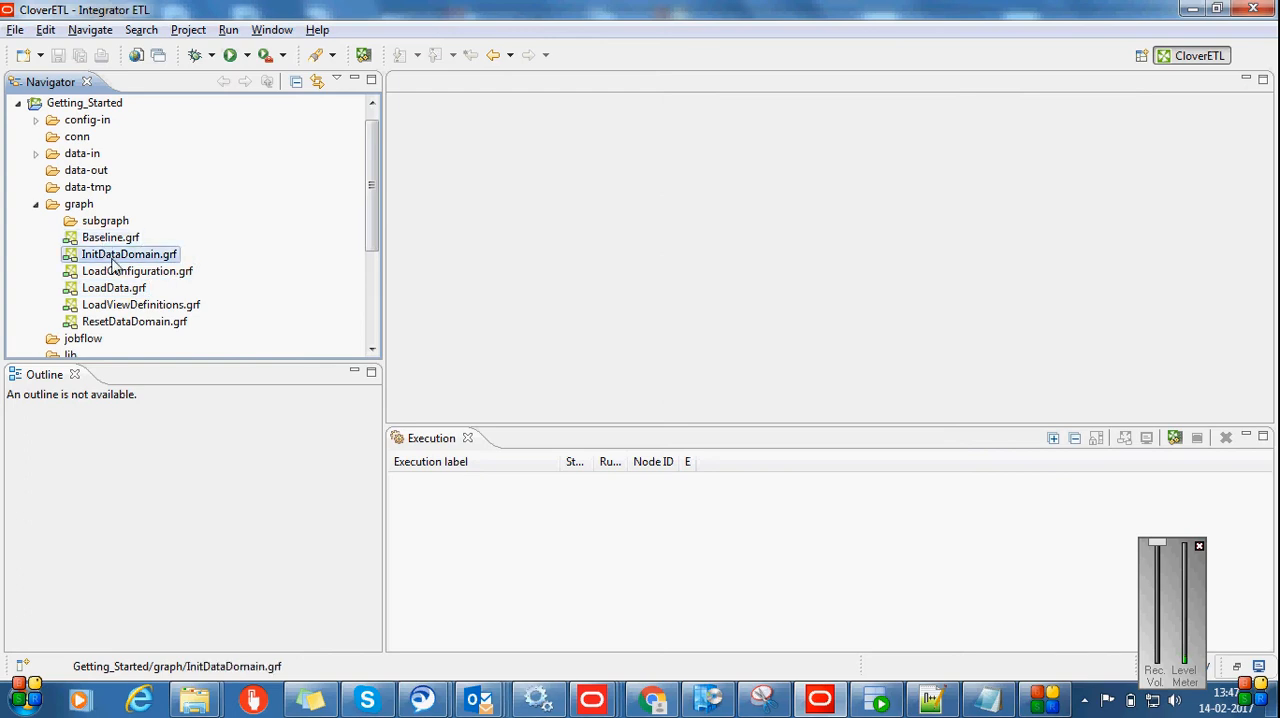
{"action": "left_click", "coordinate": [184, 322]}
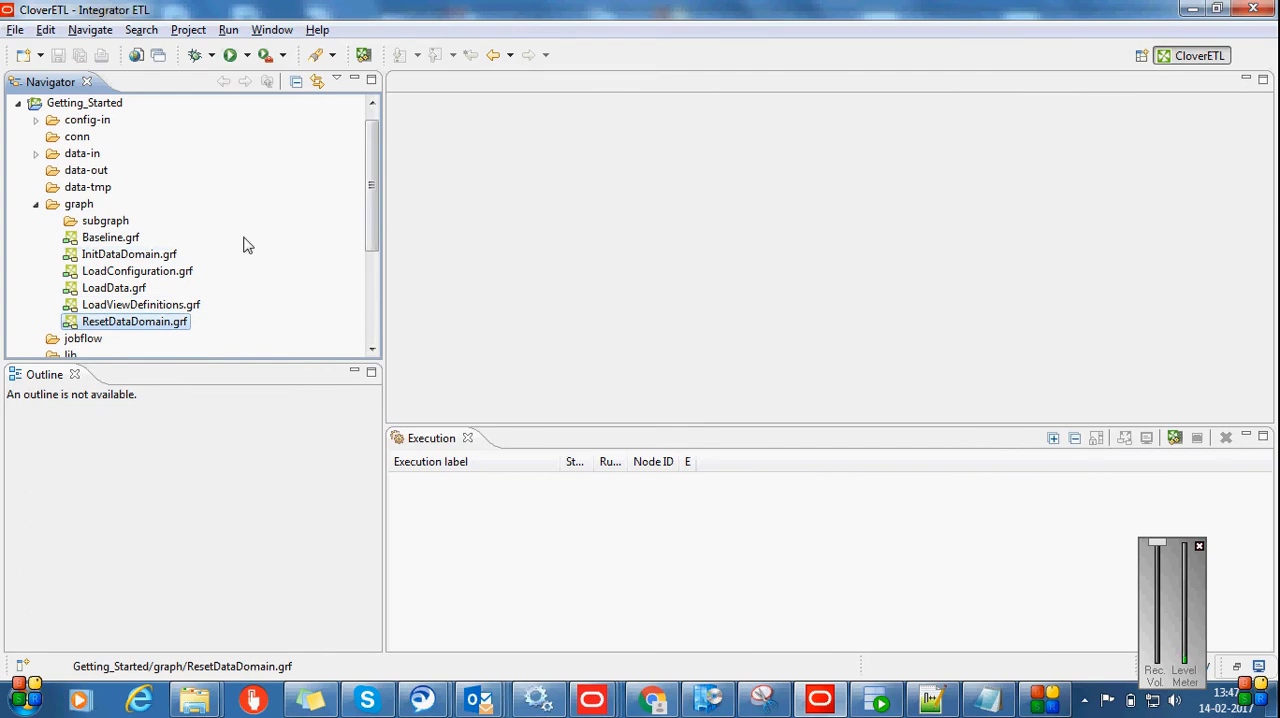
{"action": "left_click", "coordinate": [35, 205]}
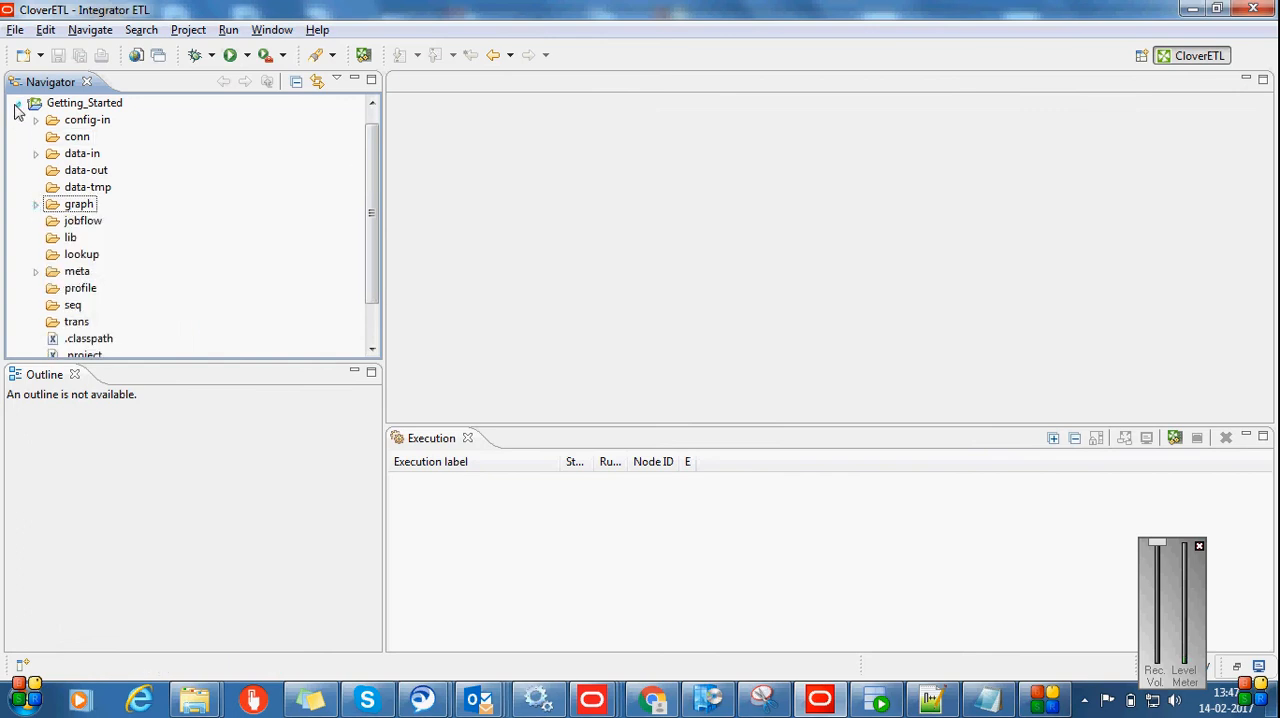
{"action": "left_click", "coordinate": [17, 104]}
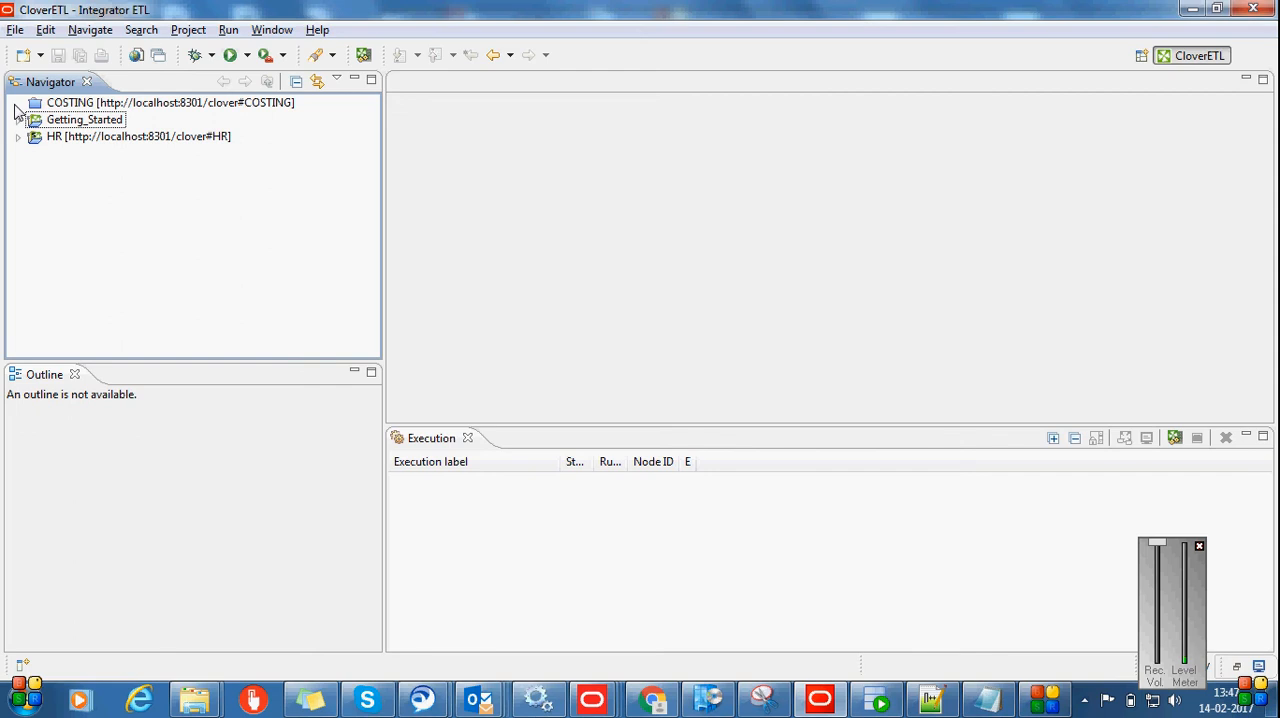
{"action": "left_click", "coordinate": [14, 31]}
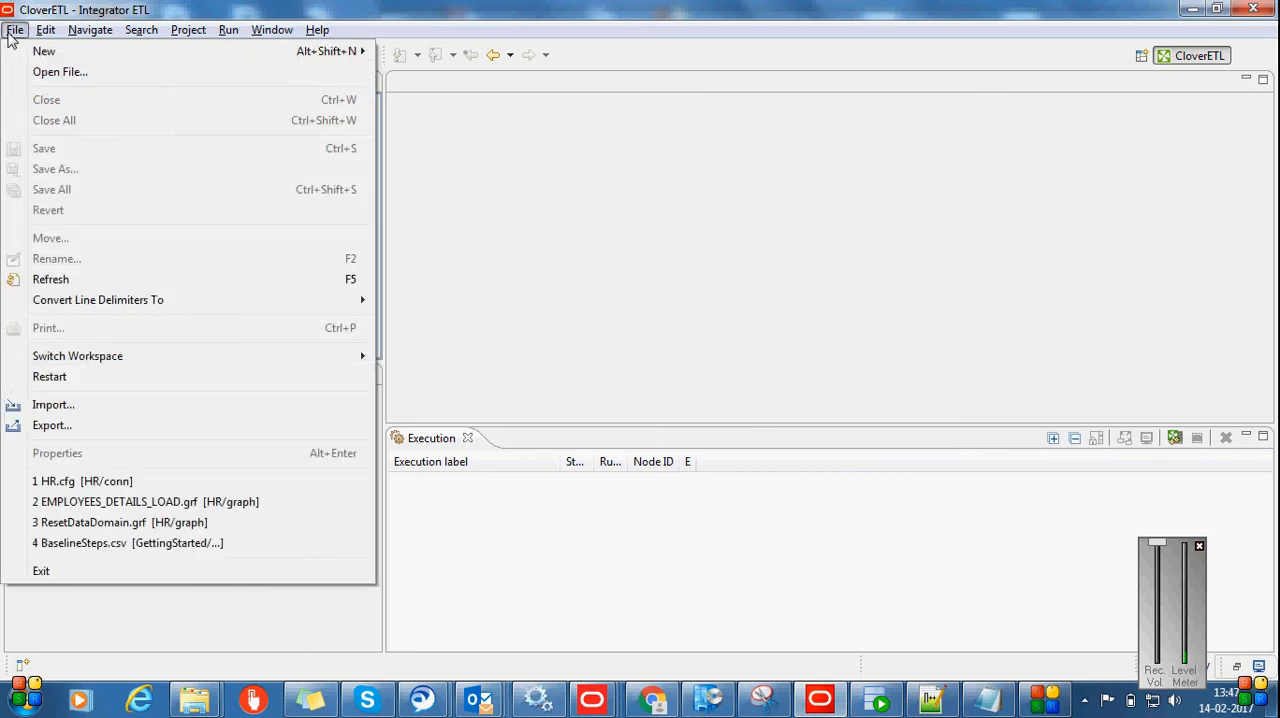
{"action": "mouse_move", "coordinate": [86, 50]}
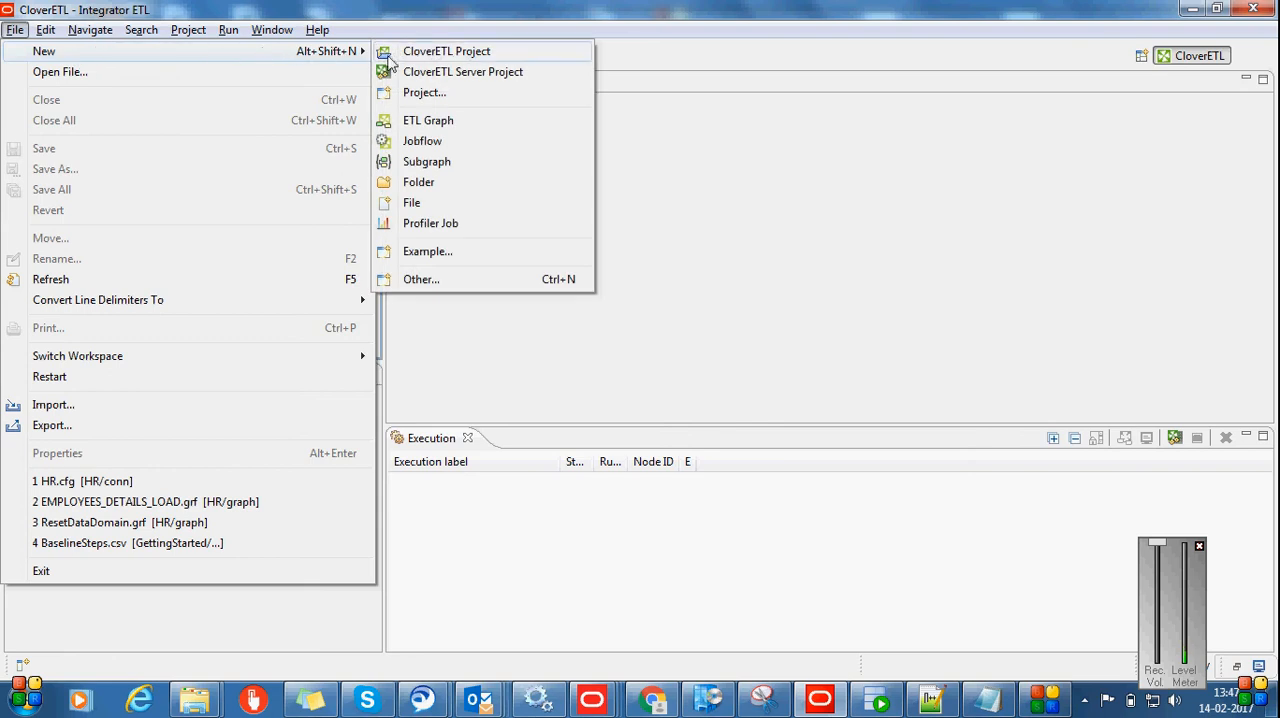
{"action": "left_click", "coordinate": [415, 72]}
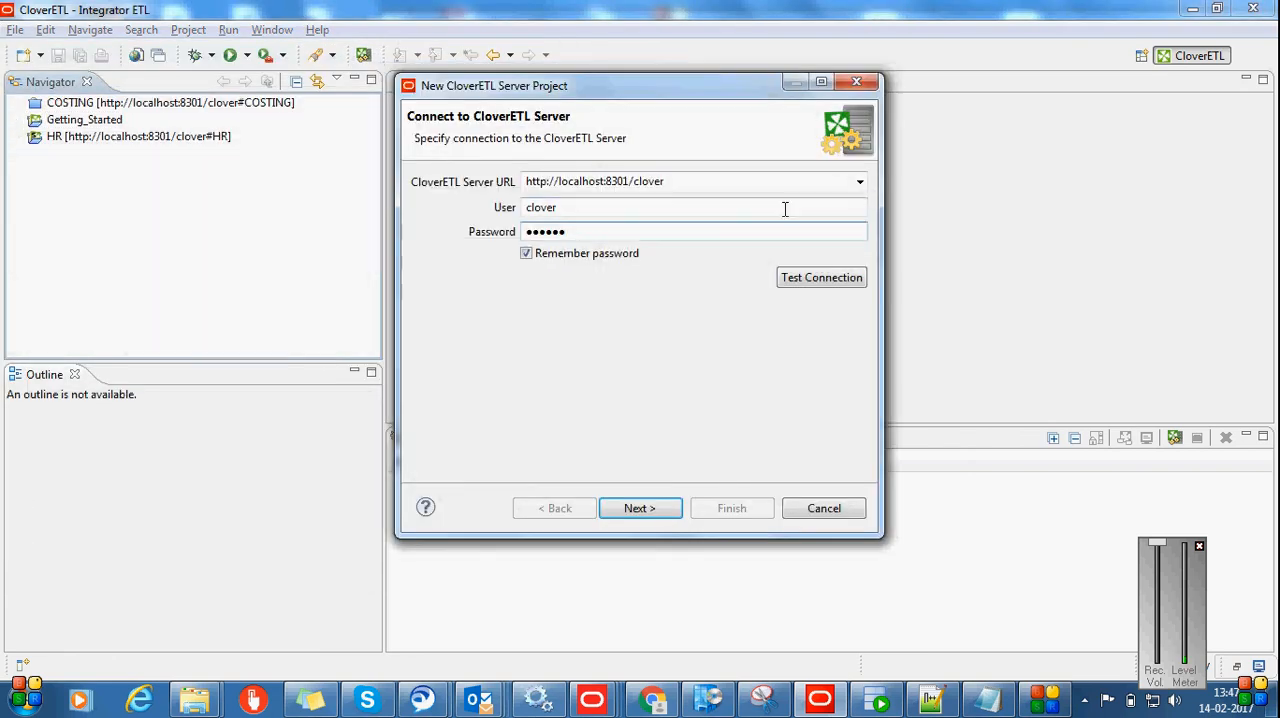
{"action": "left_click", "coordinate": [703, 183]}
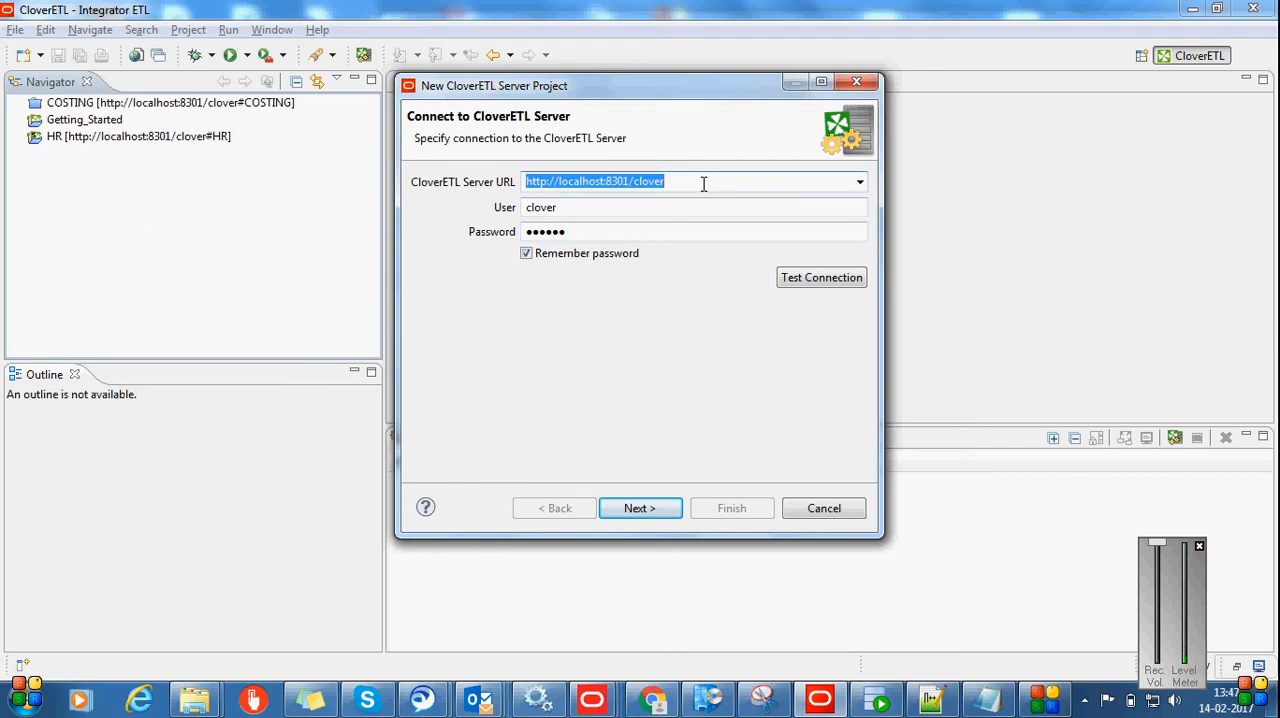
{"action": "left_click", "coordinate": [703, 183]}
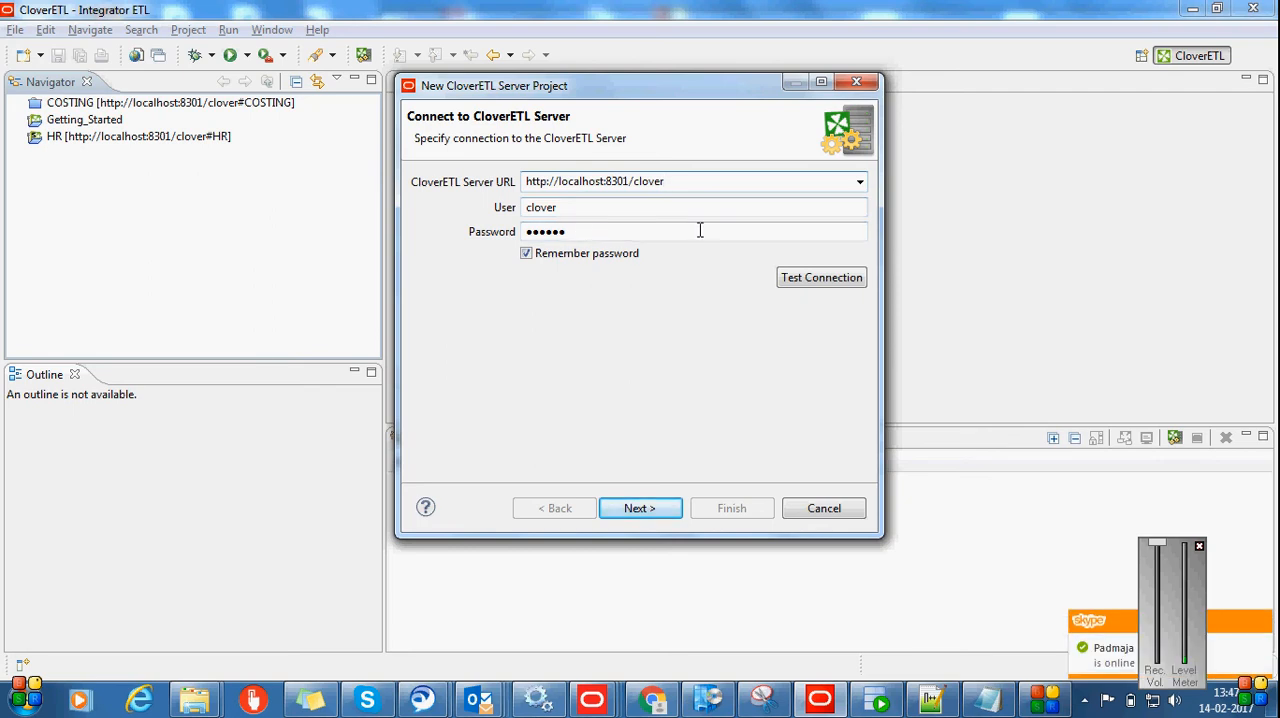
{"action": "left_click", "coordinate": [819, 278]}
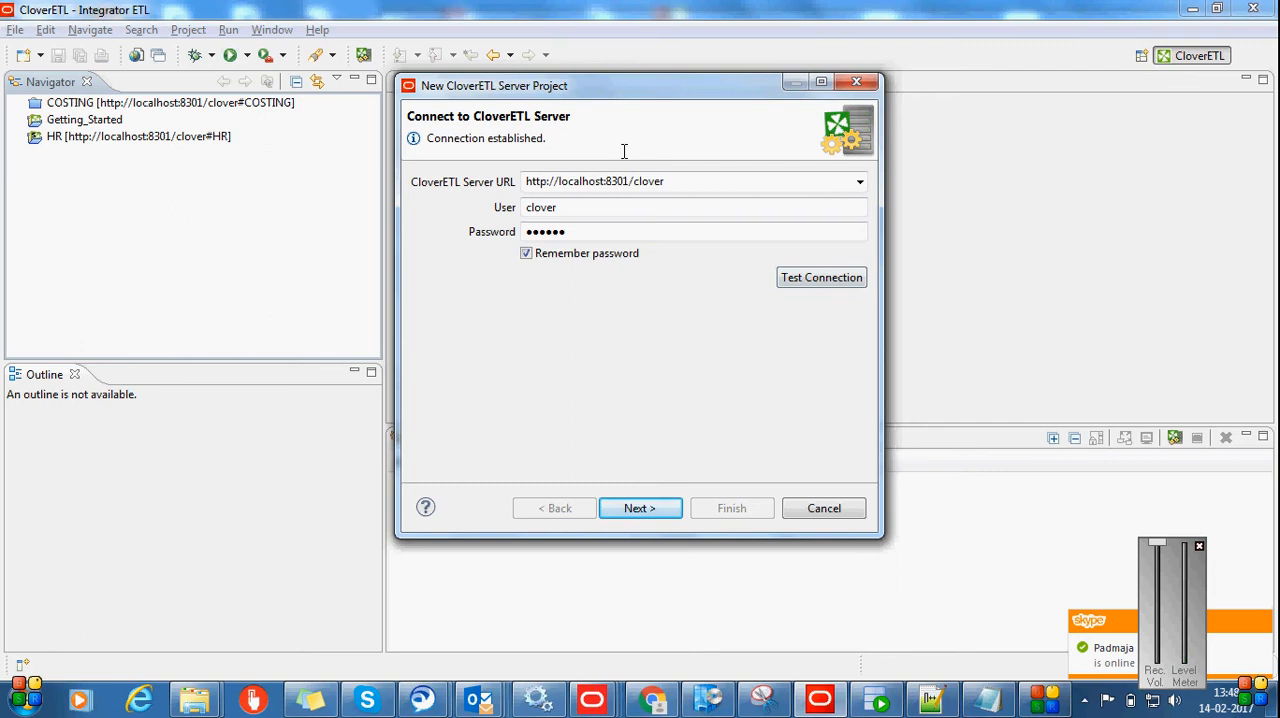
{"action": "left_click", "coordinate": [635, 509]}
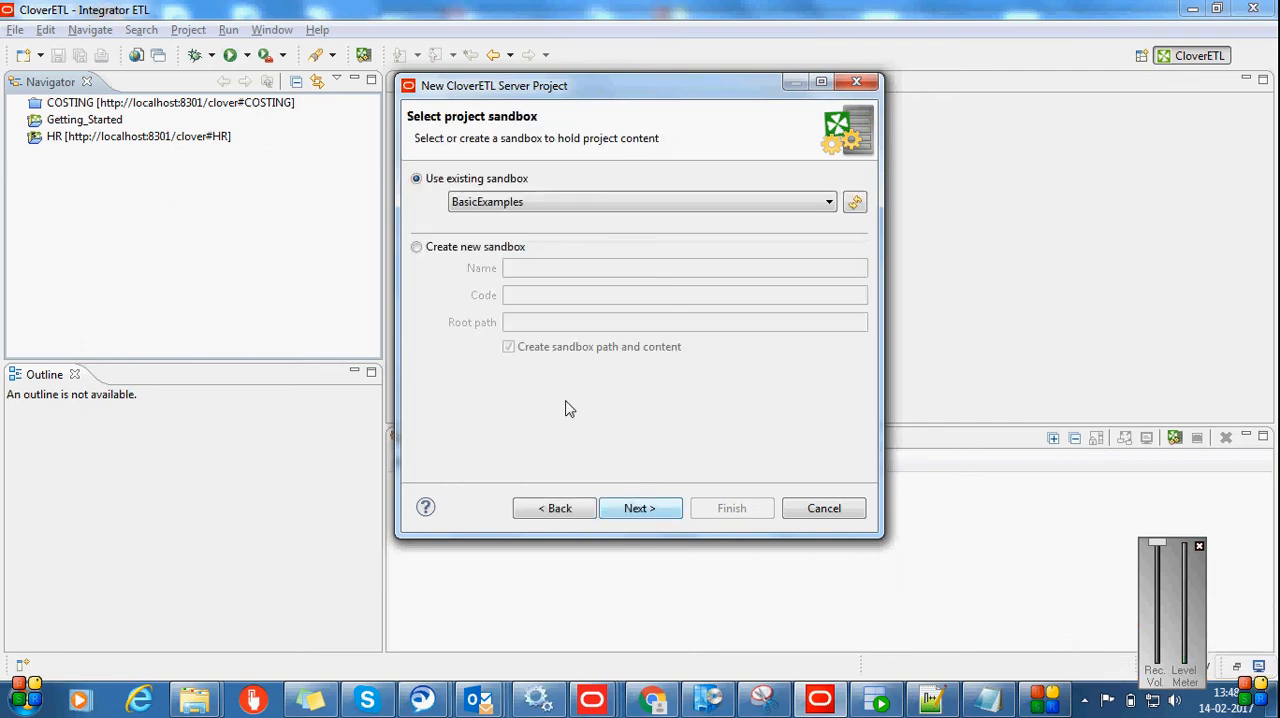
Review the existing sandboxes available on the server and choose to create a new sandbox instead
{"action": "left_click", "coordinate": [758, 205]}
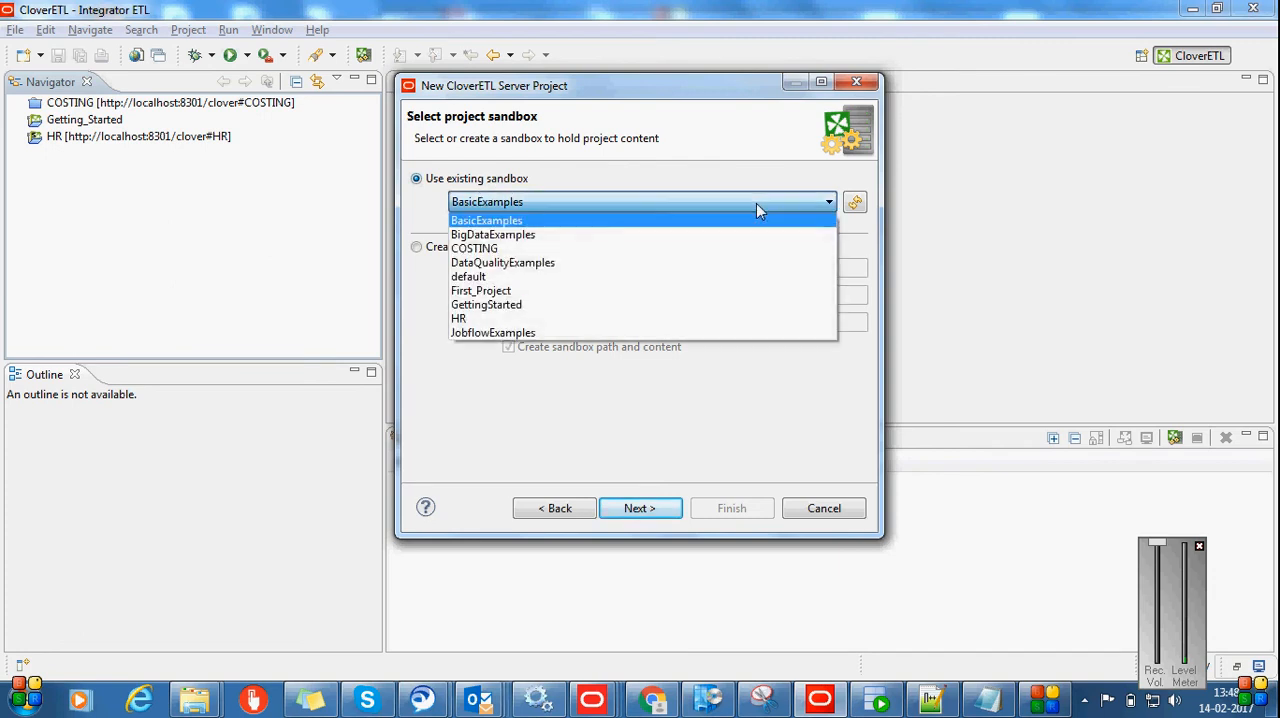
{"action": "left_click", "coordinate": [756, 203]}
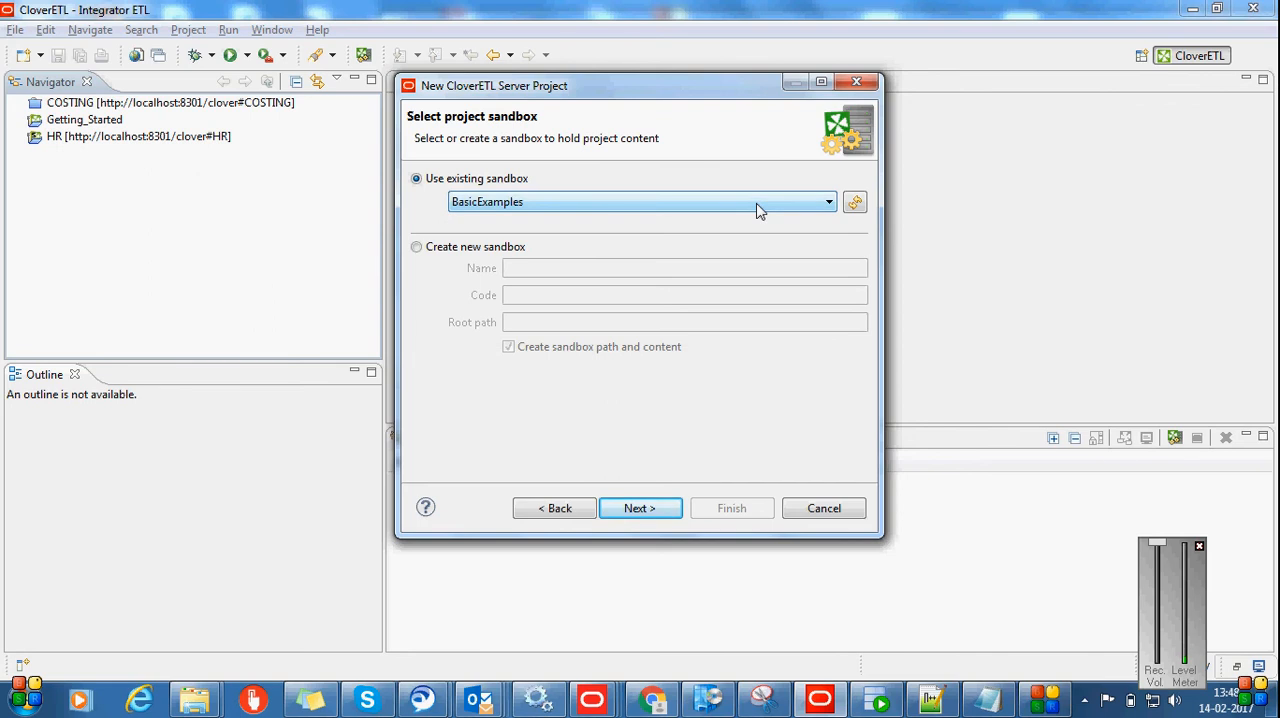
{"action": "left_click", "coordinate": [757, 205]}
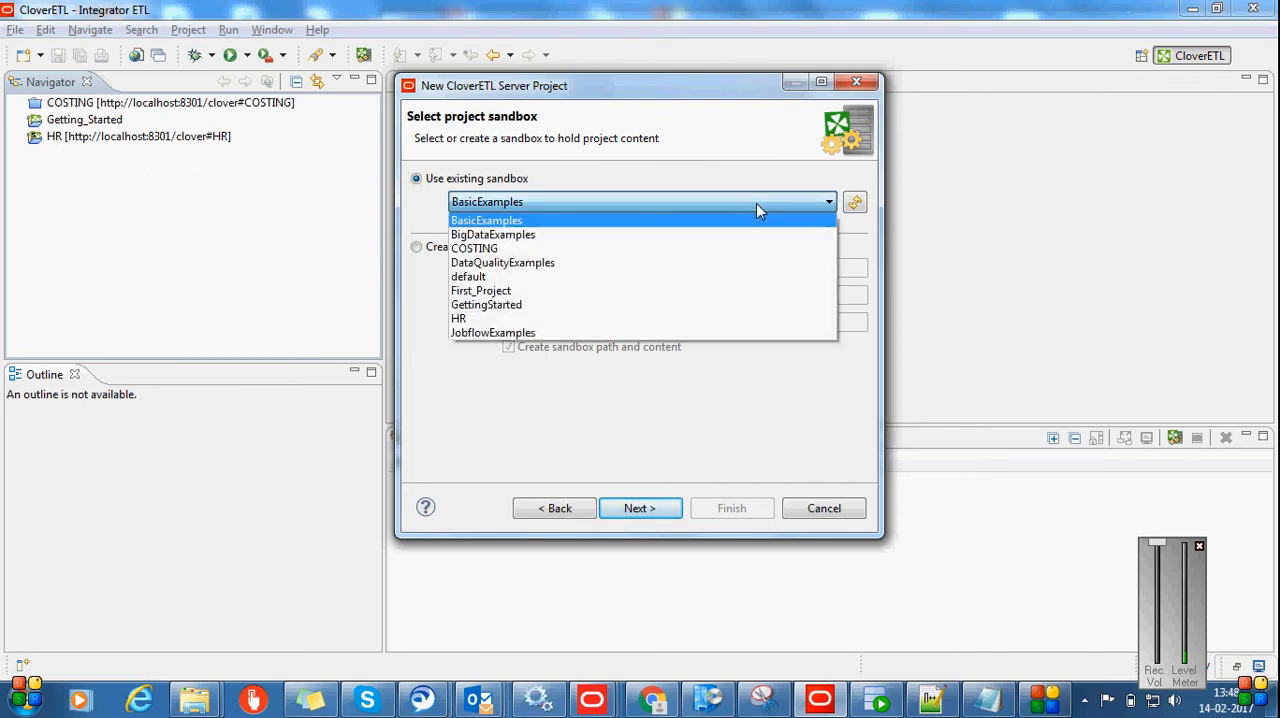
{"action": "left_click", "coordinate": [756, 203]}
{"action": "left_click", "coordinate": [422, 249]}
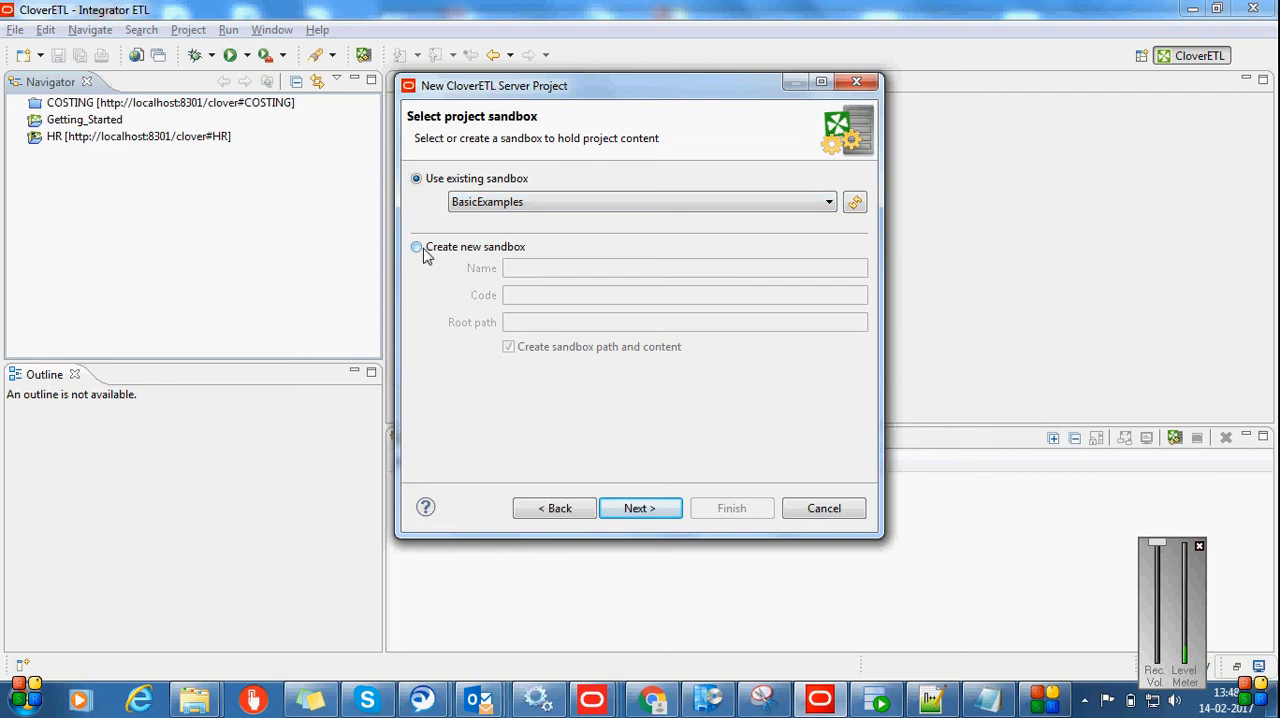
{"action": "left_click", "coordinate": [563, 262]}
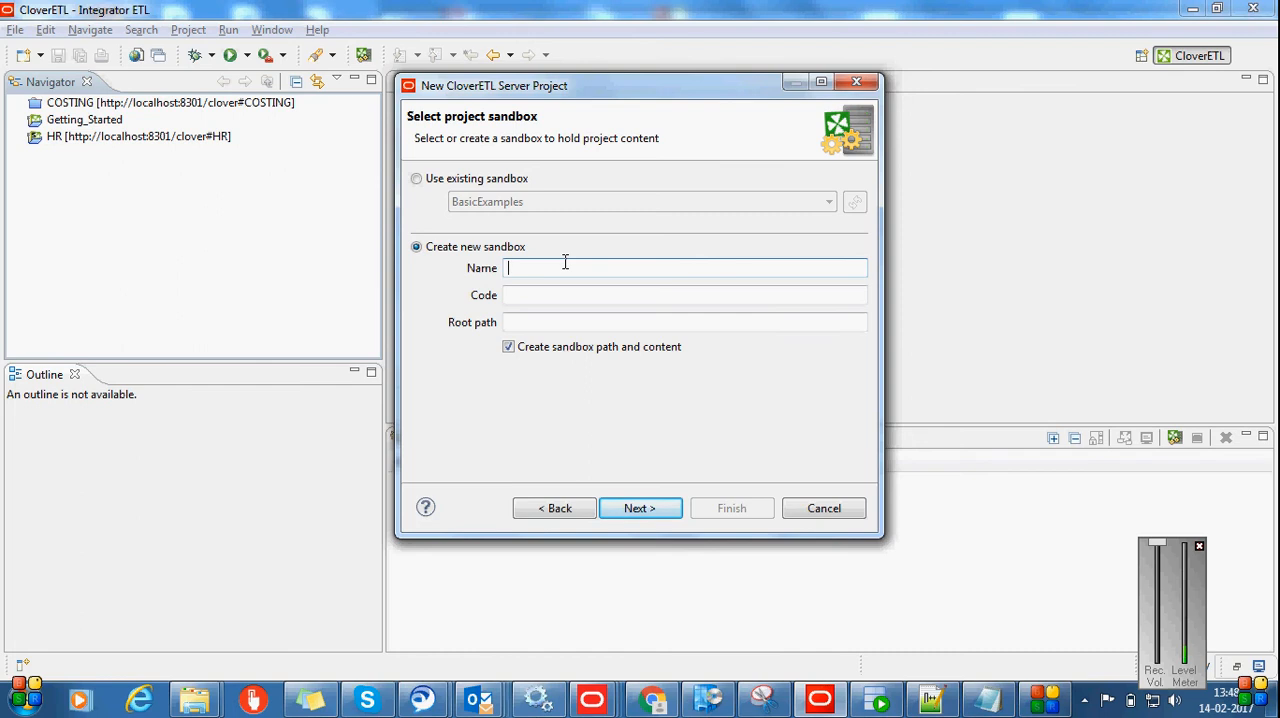
Switch to Oracle SQL Developer to review the Employees query in the HR worksheet, and return to the Integrator ETL project wizard
{"action": "left_click", "coordinate": [930, 697]}
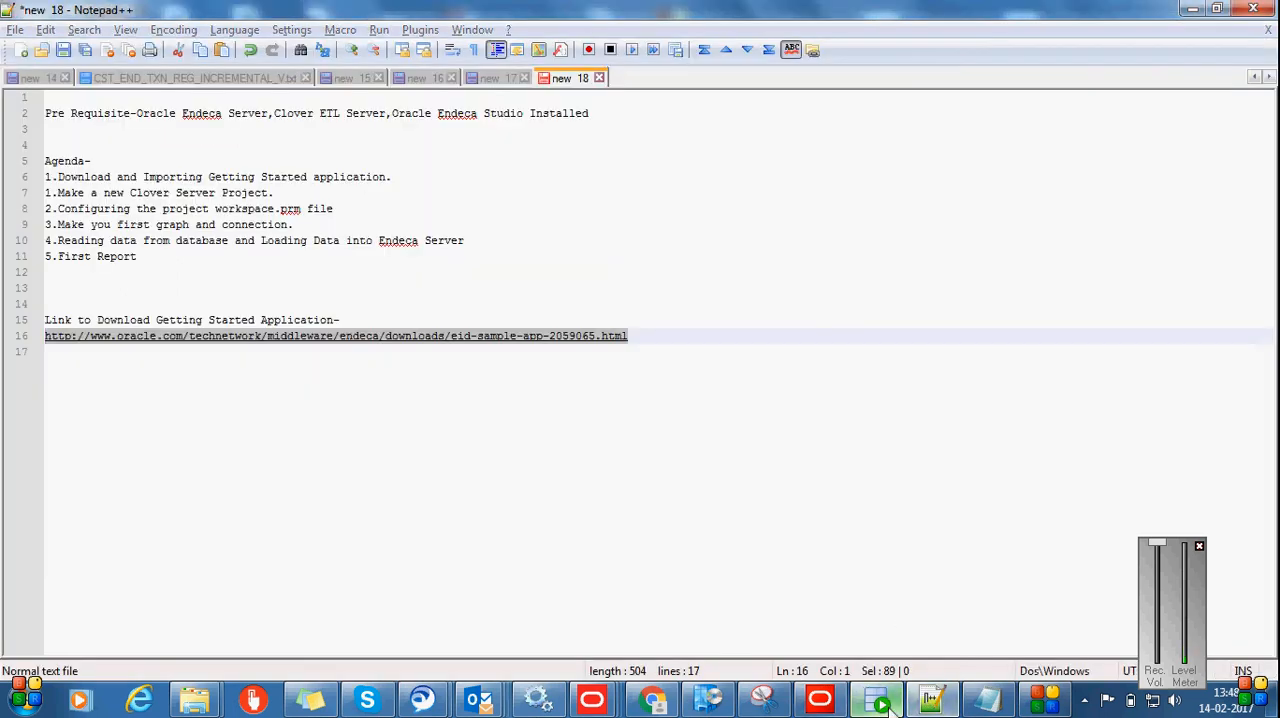
{"action": "left_click", "coordinate": [875, 699]}
{"action": "left_click_drag", "start_coordinate": [462, 163], "coordinate": [247, 155]}
{"action": "left_click", "coordinate": [394, 214]}
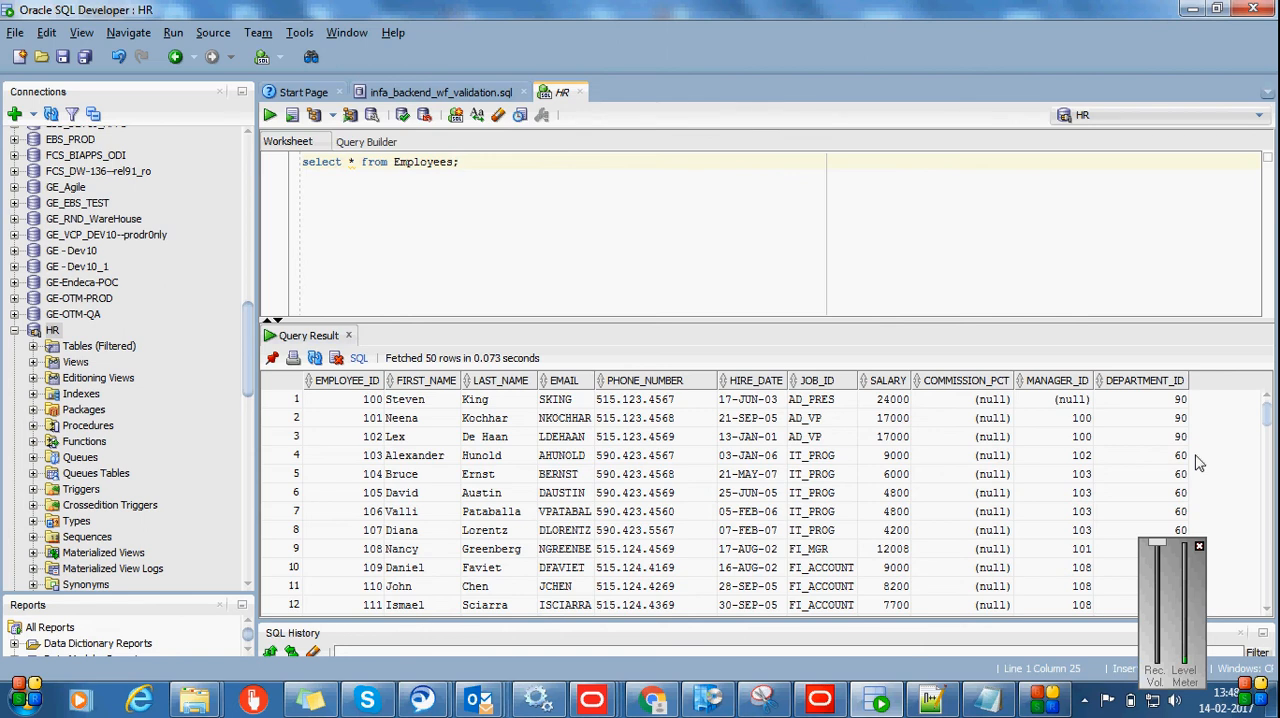
{"action": "key", "text": "alt+Tab"}
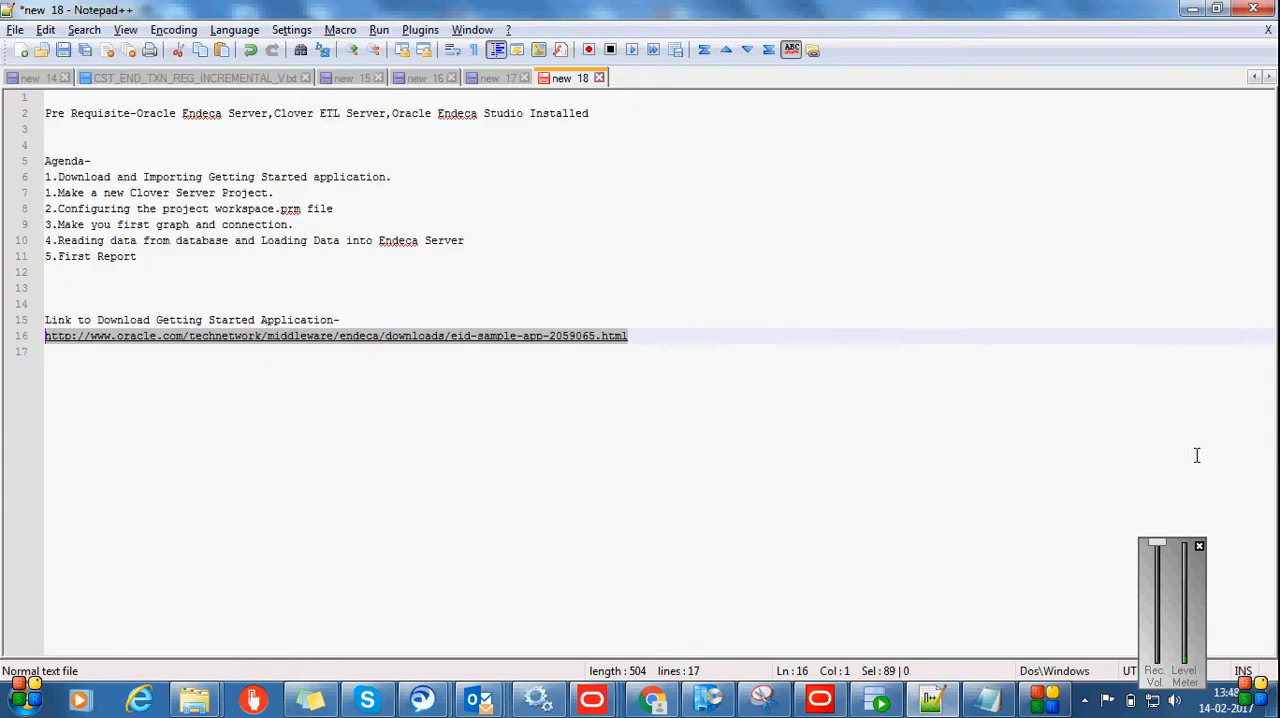
{"action": "left_click", "coordinate": [819, 700]}
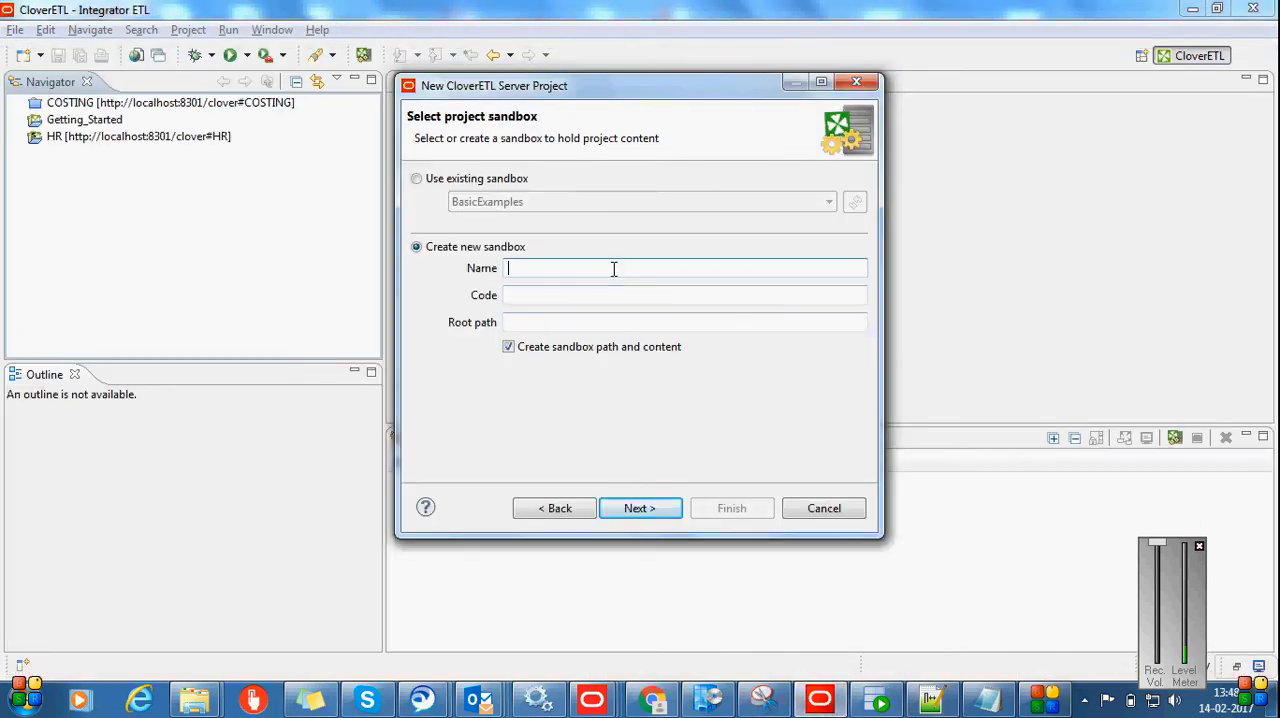
Name the new sandbox EMPLOYEE, keep its generated code and root path, and finish creating the server project in the default location
{"action": "type", "text": "EM"}
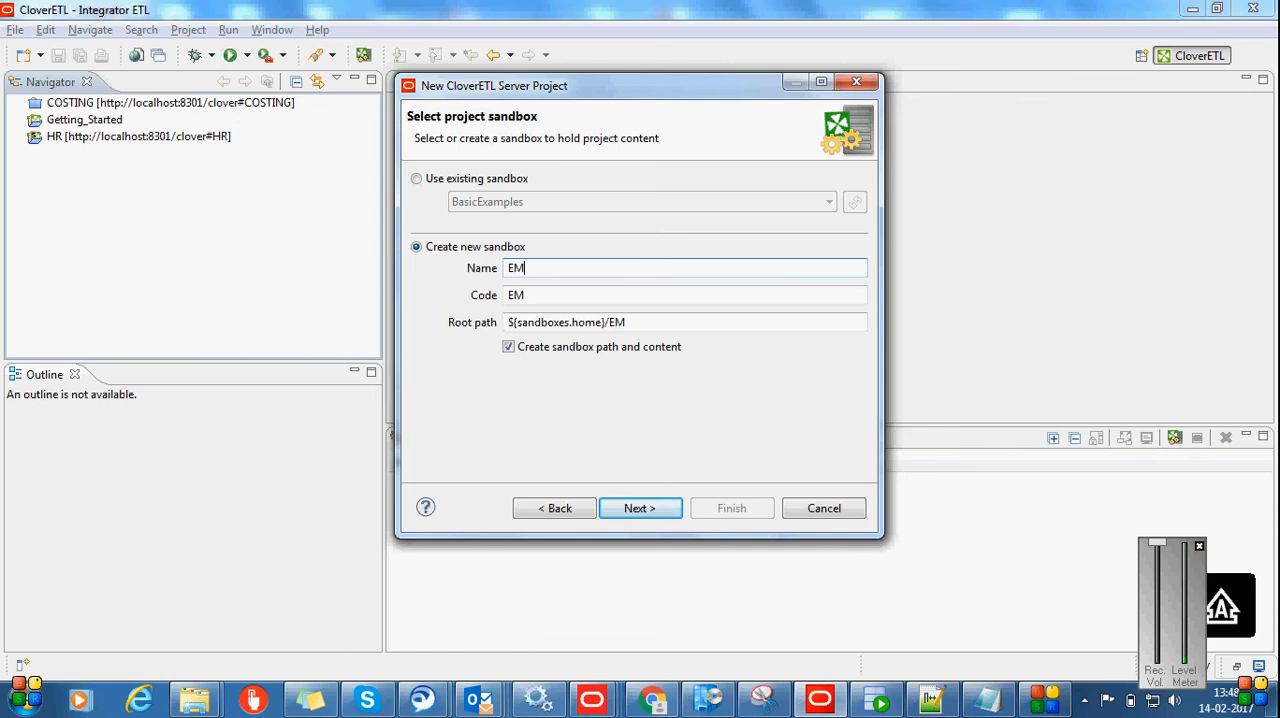
{"action": "type", "text": "PLOYEE"}
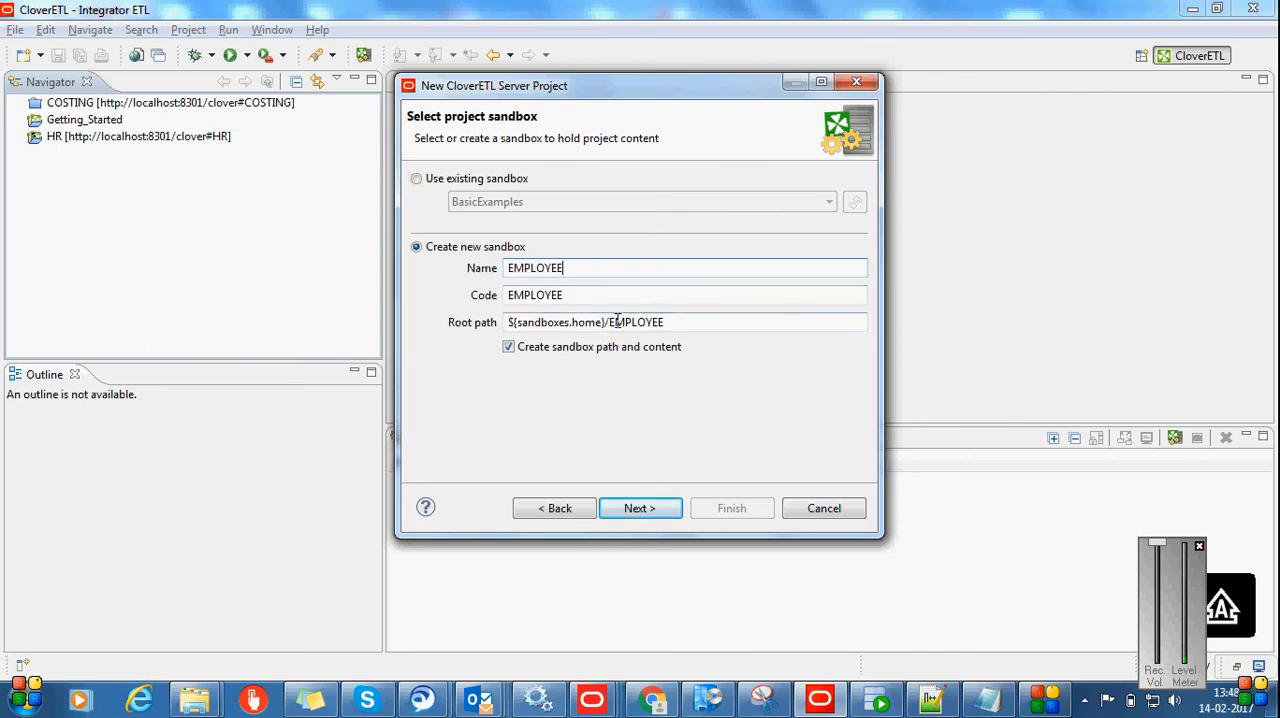
{"action": "left_click", "coordinate": [704, 320]}
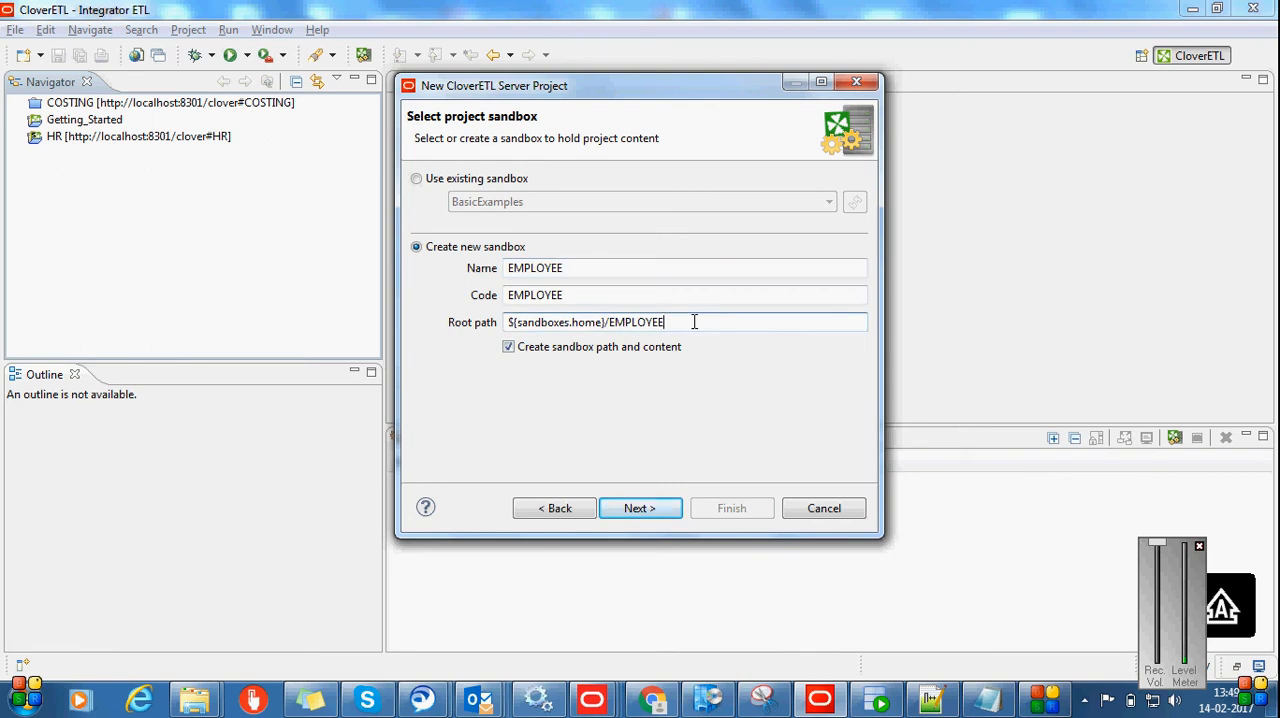
{"action": "left_click", "coordinate": [645, 511]}
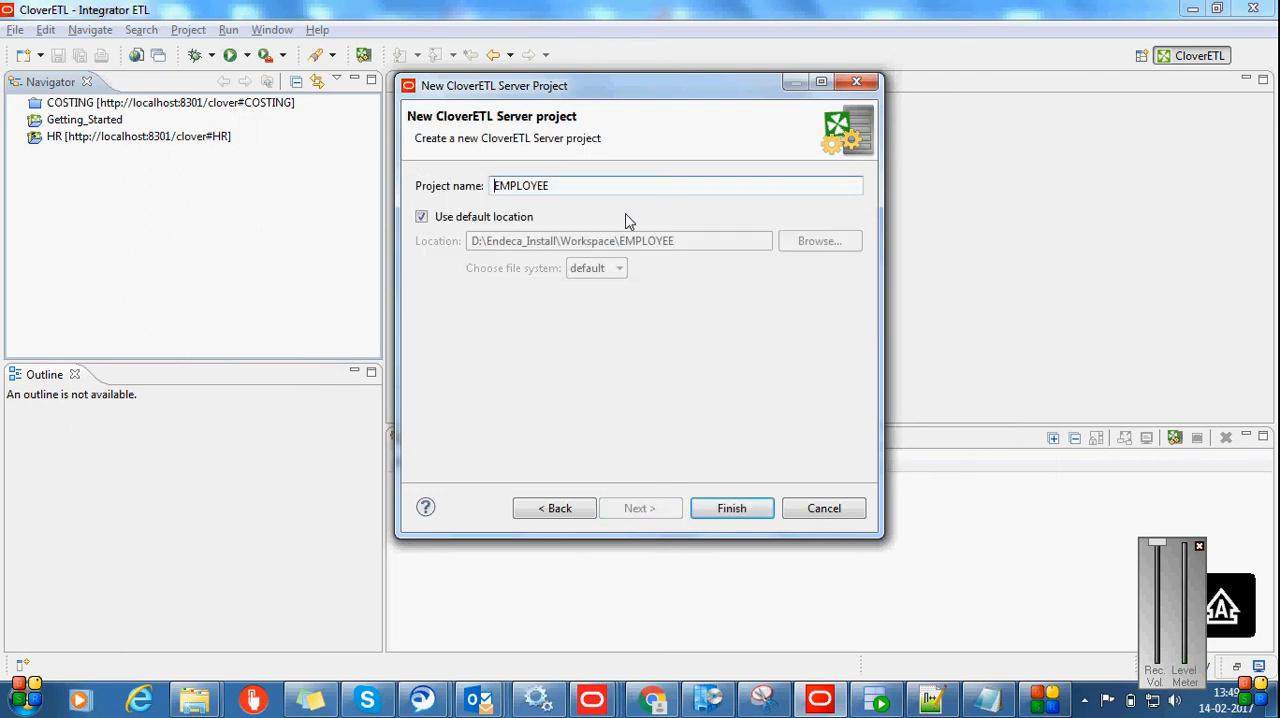
{"action": "left_click", "coordinate": [730, 509]}
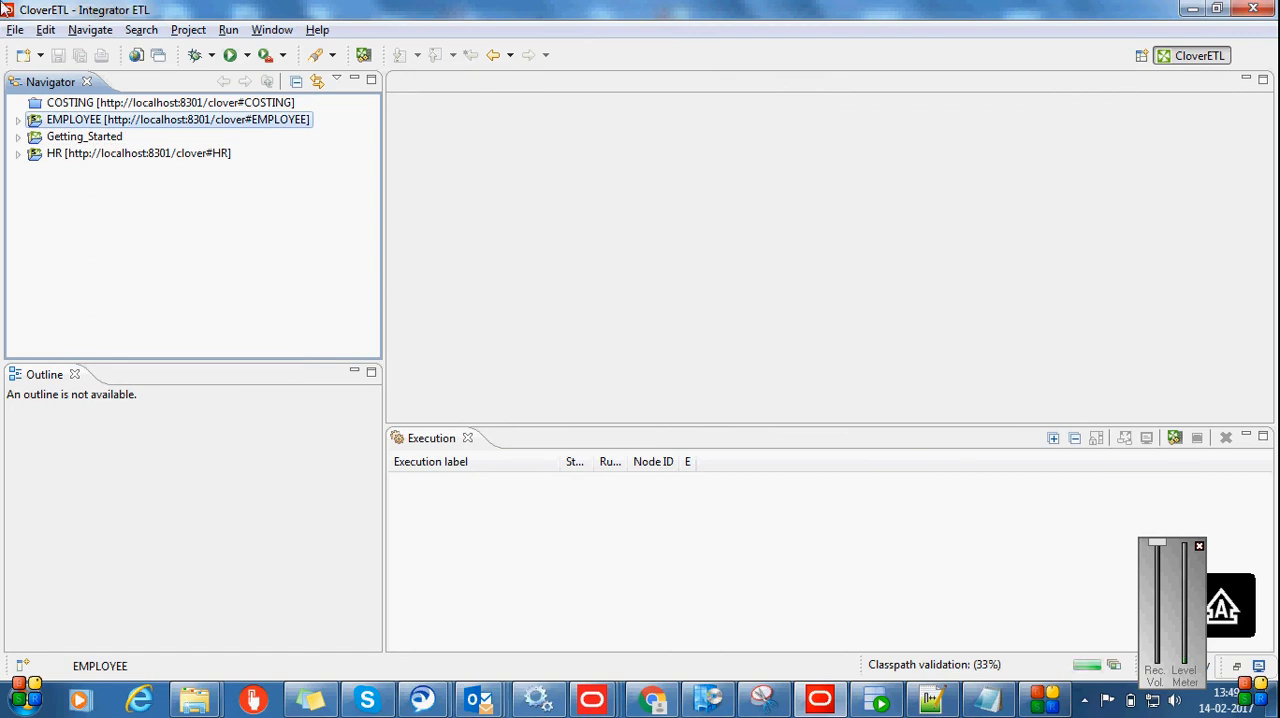
Expand the EMPLOYEE project and try to open the properties of its workspace.prm file
{"action": "left_click", "coordinate": [18, 120]}
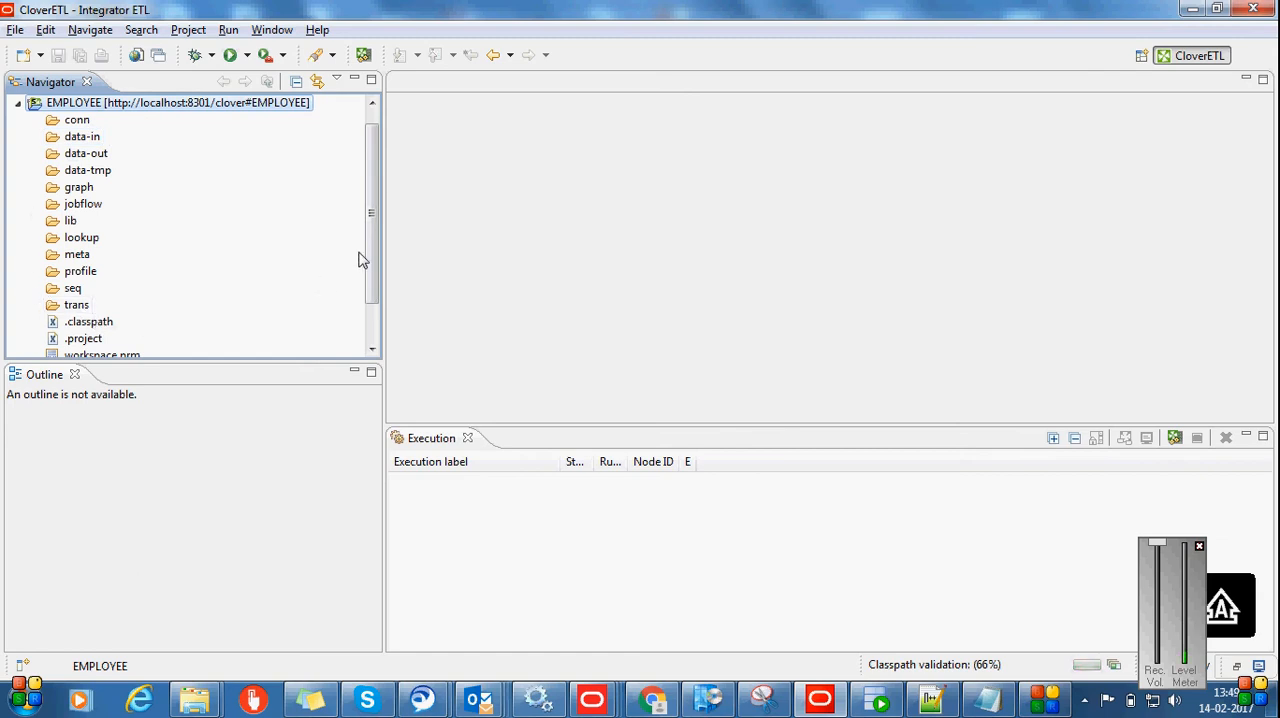
{"action": "left_click_drag", "start_coordinate": [372, 260], "coordinate": [362, 290]}
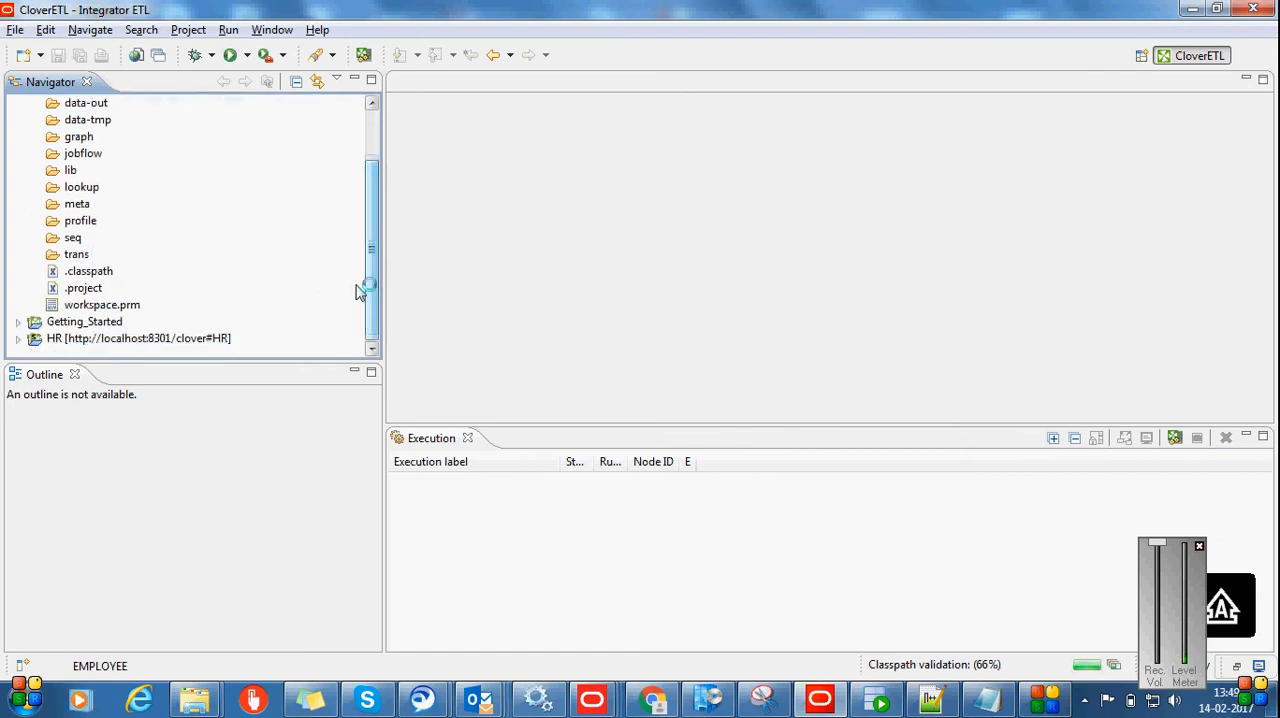
{"action": "left_click", "coordinate": [111, 307]}
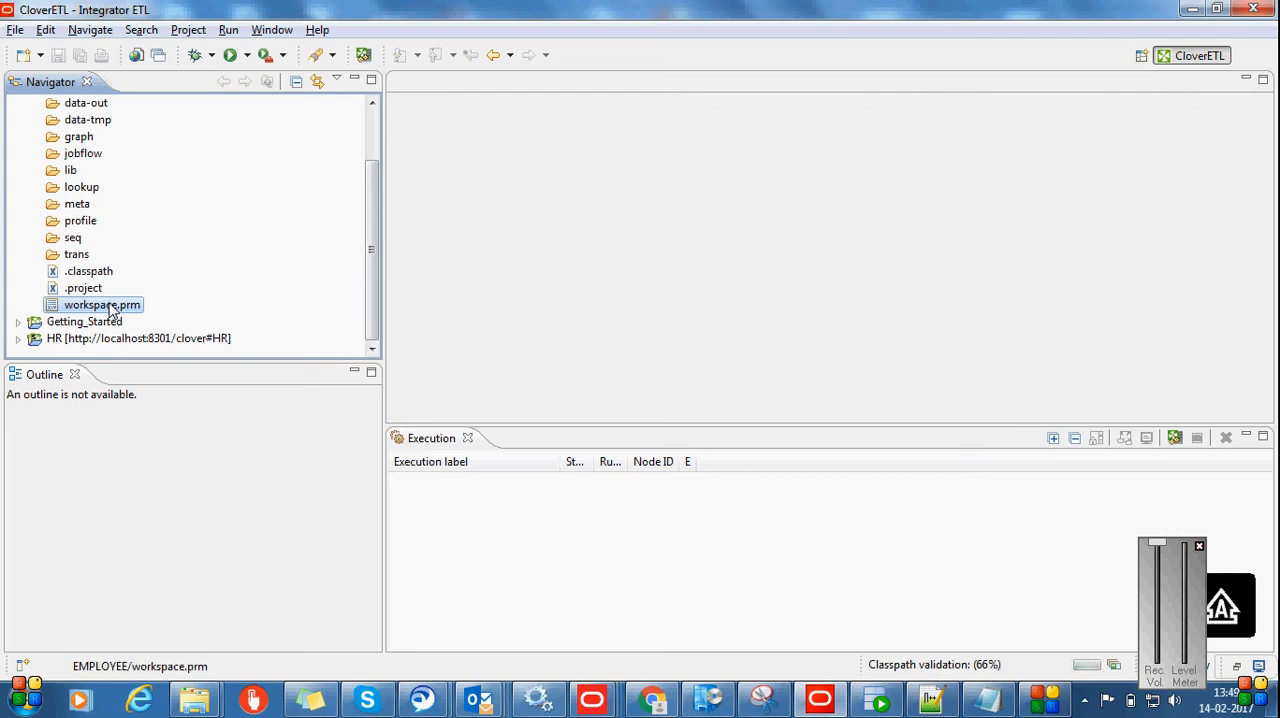
{"action": "right_click", "coordinate": [111, 309]}
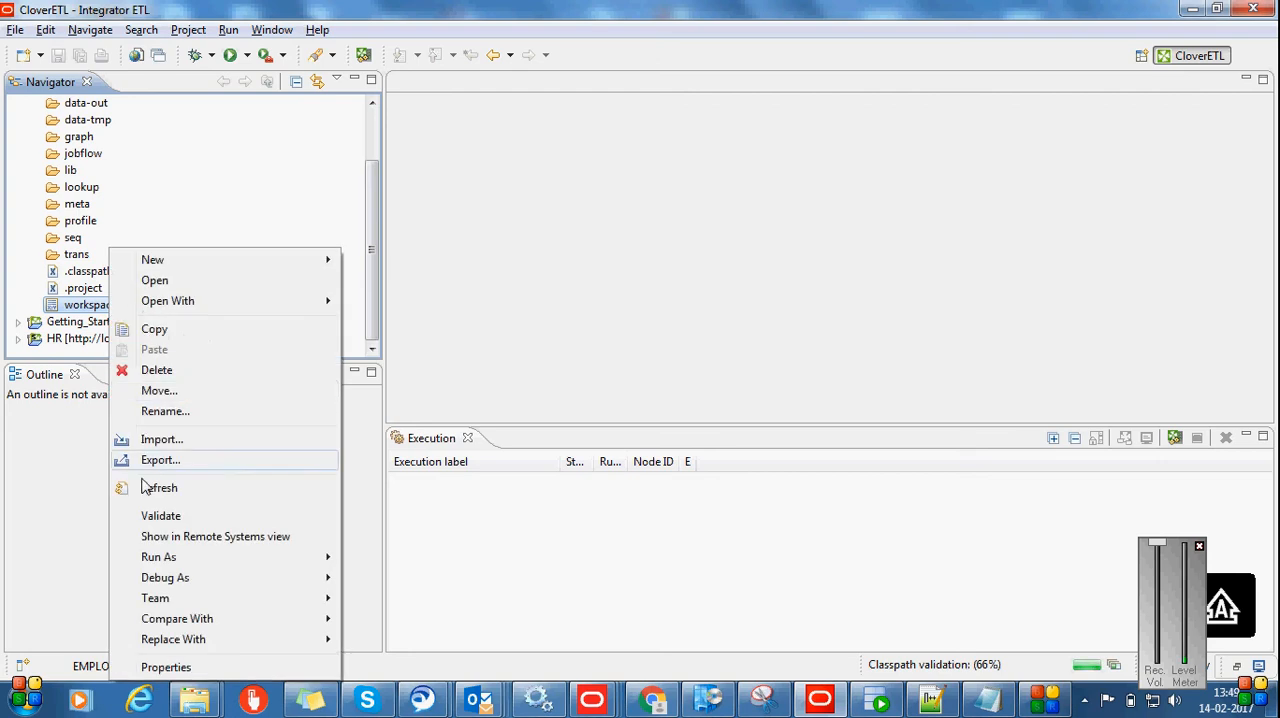
{"action": "left_click", "coordinate": [166, 668]}
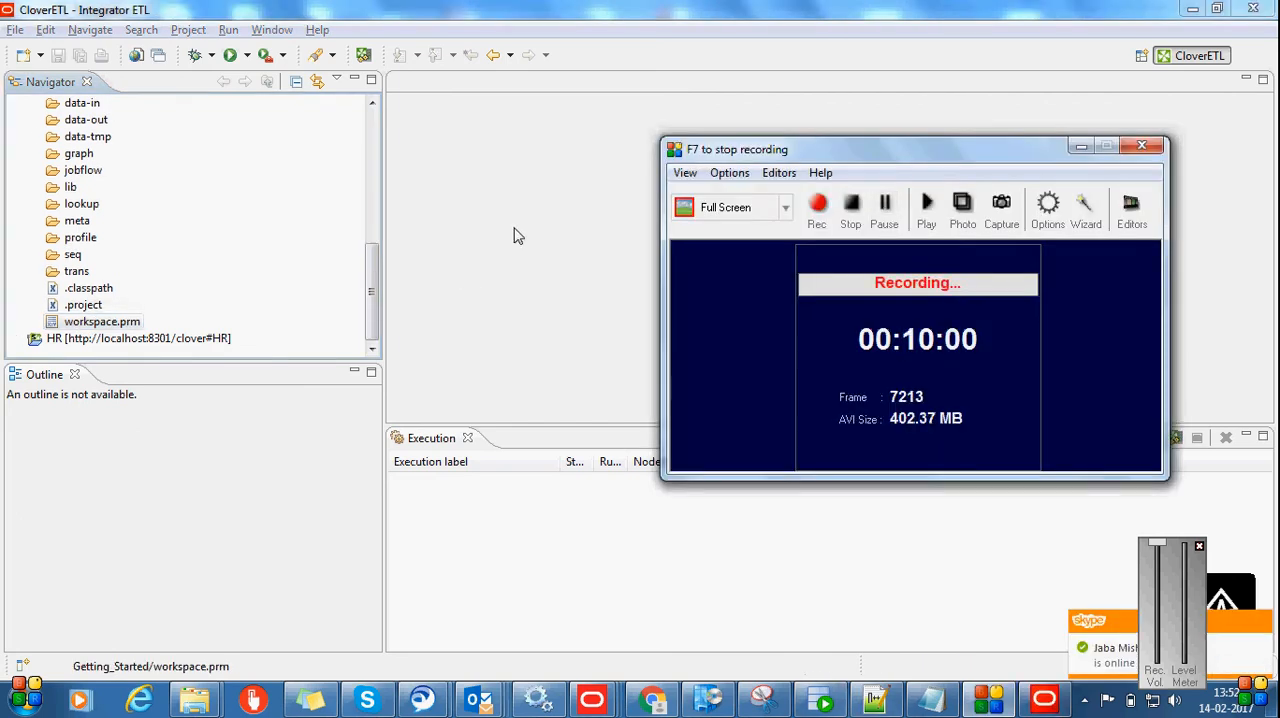
{"action": "left_click", "coordinate": [517, 235]}
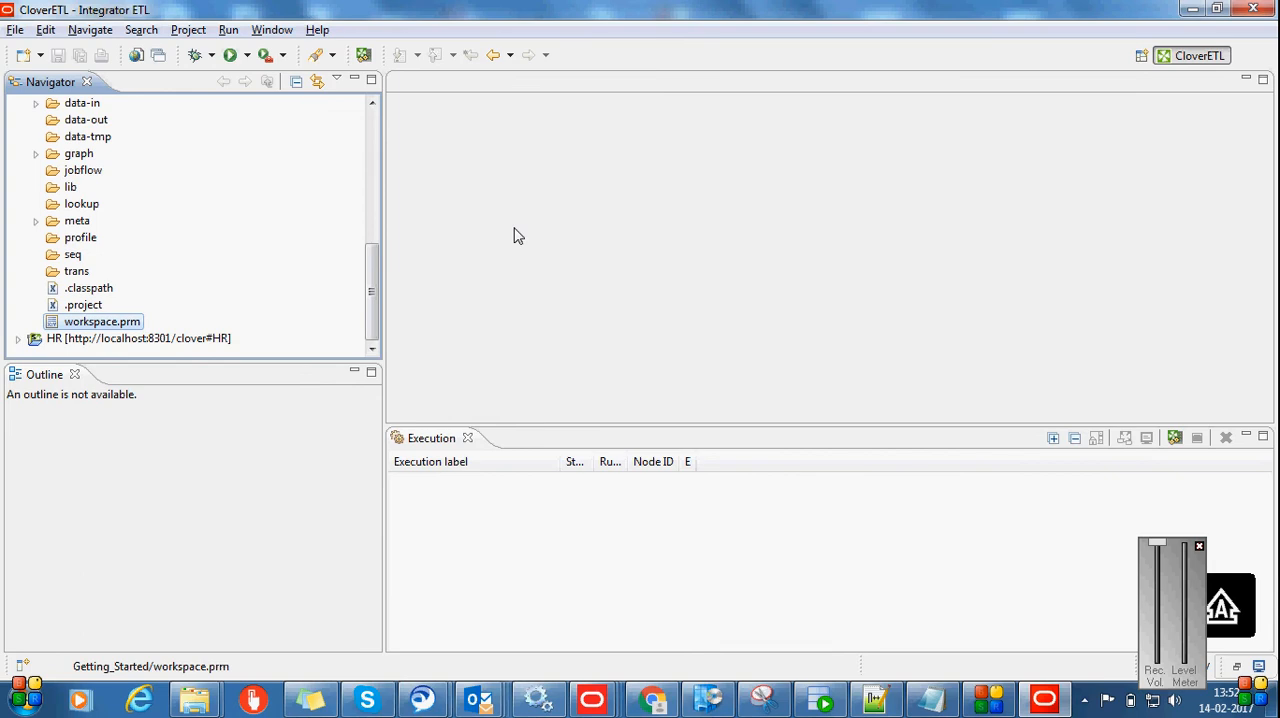
Open the Getting_Started project's workspace.prm file as text and examine its directory paths and Endeca server parameters
{"action": "right_click", "coordinate": [136, 326]}
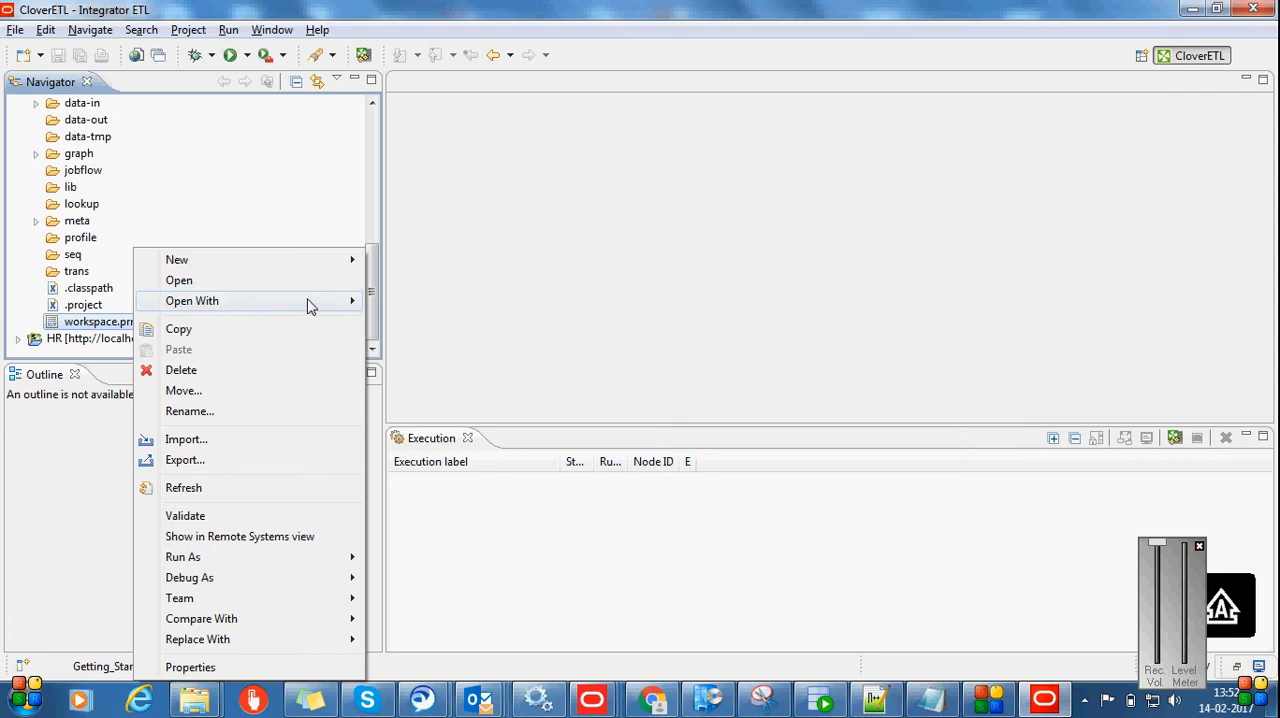
{"action": "mouse_move", "coordinate": [344, 303]}
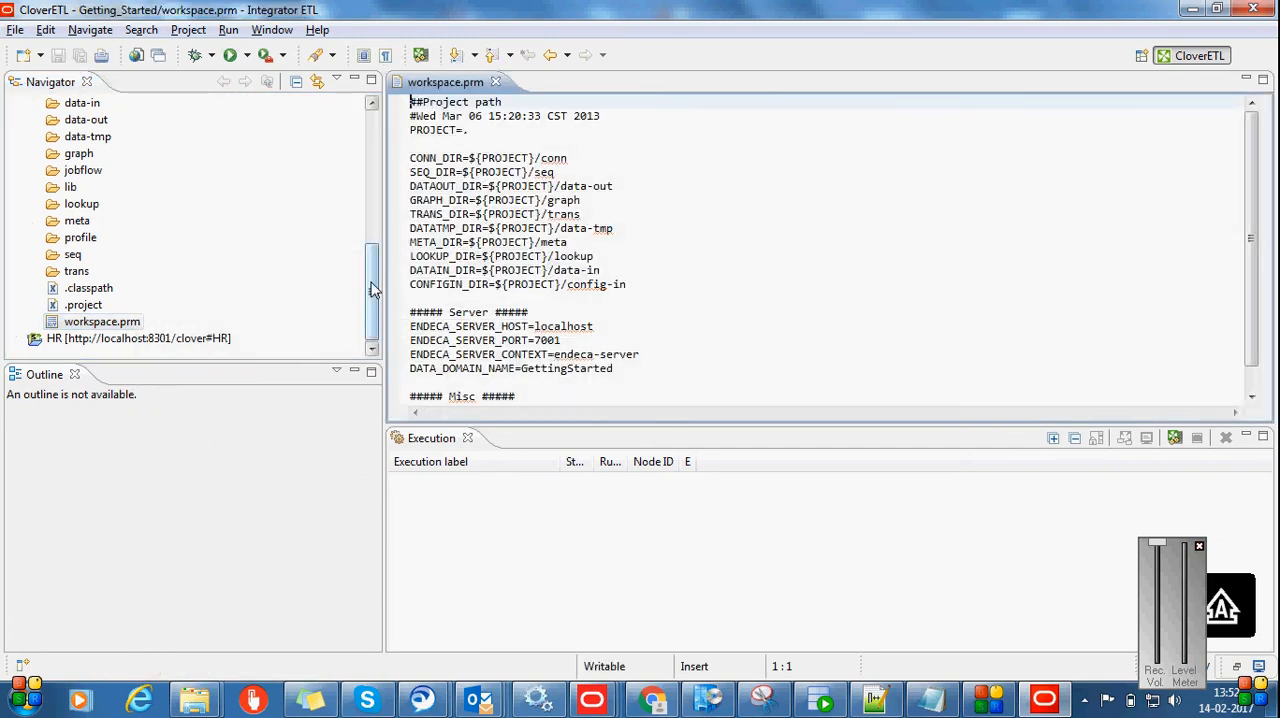
{"action": "left_click_drag", "start_coordinate": [366, 243], "coordinate": [366, 277]}
{"action": "left_click", "coordinate": [666, 323]}
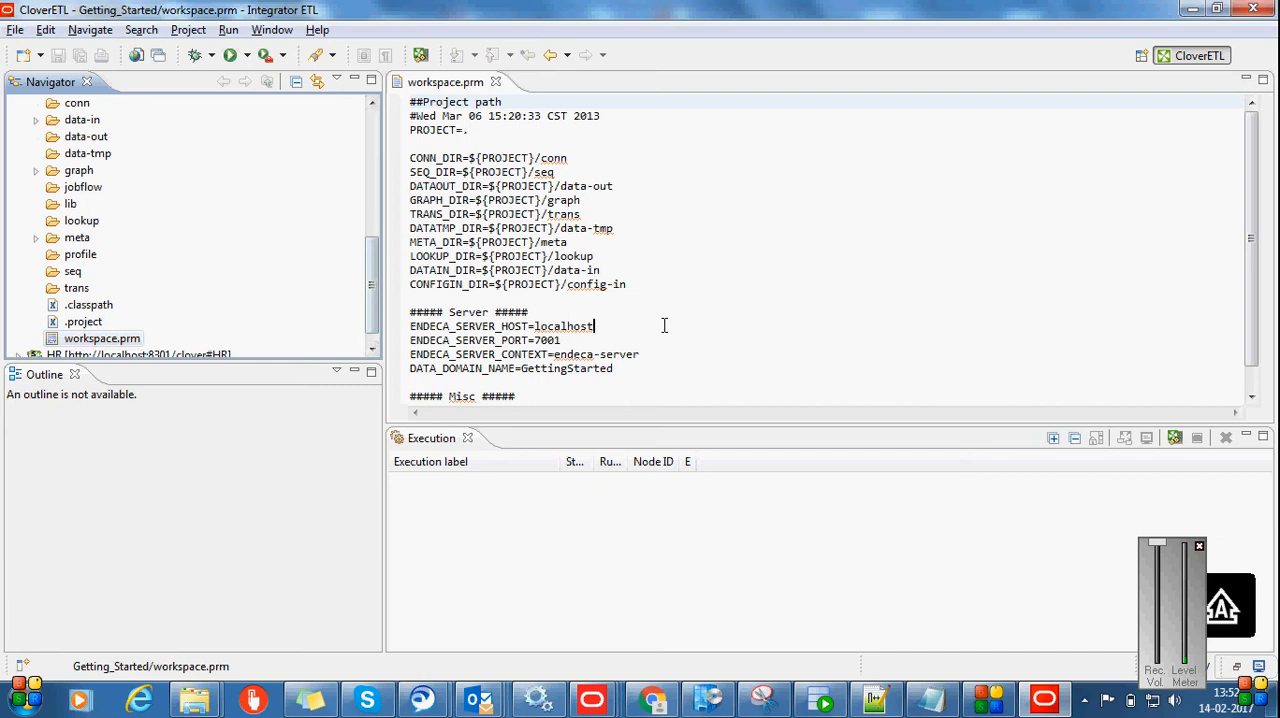
{"action": "scroll", "coordinate": [1258, 242], "scroll_direction": "down", "scroll_amount": 1}
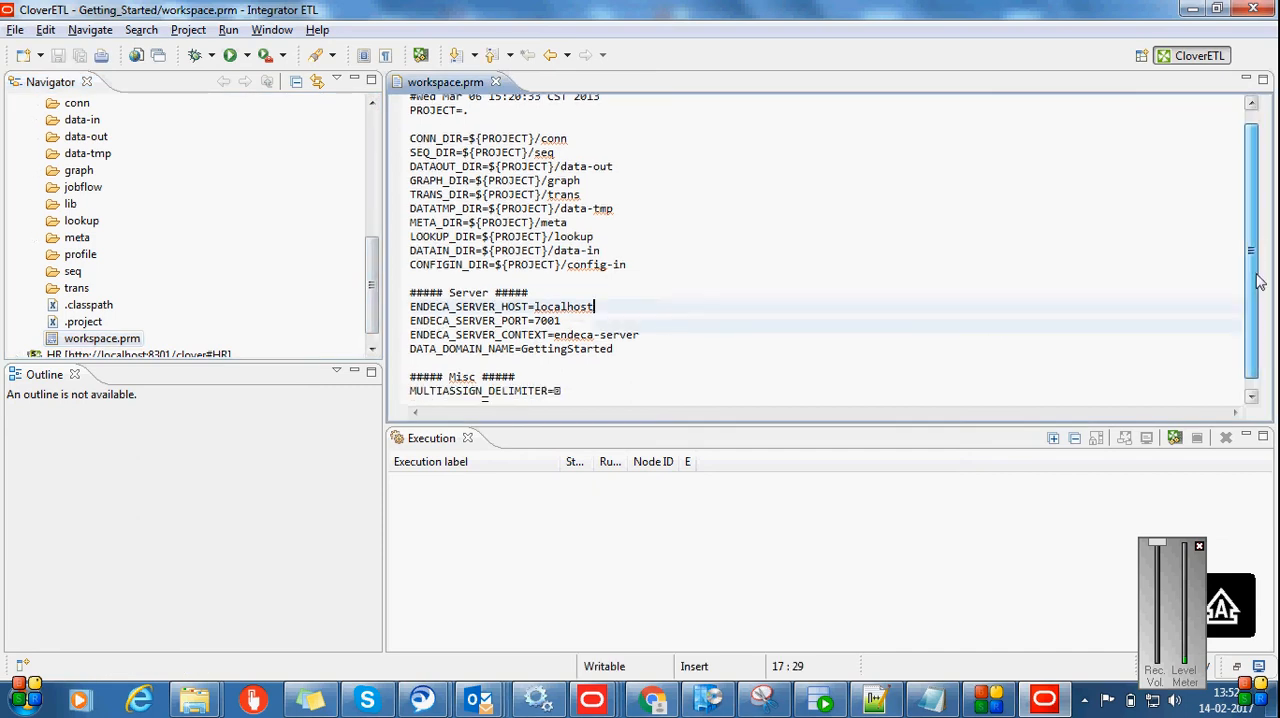
Copy the entire contents of the Getting_Started project's workspace.prm and close the file
{"action": "left_click", "coordinate": [692, 326]}
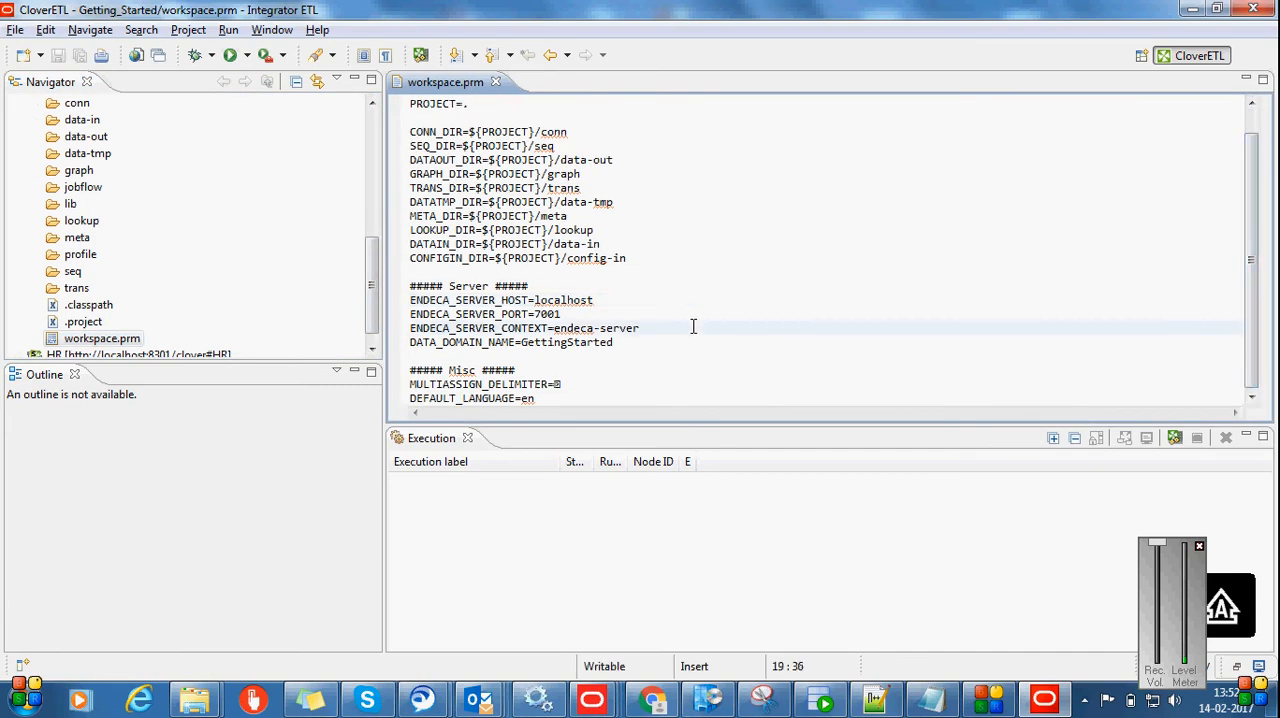
{"action": "key", "text": "ctrl+a"}
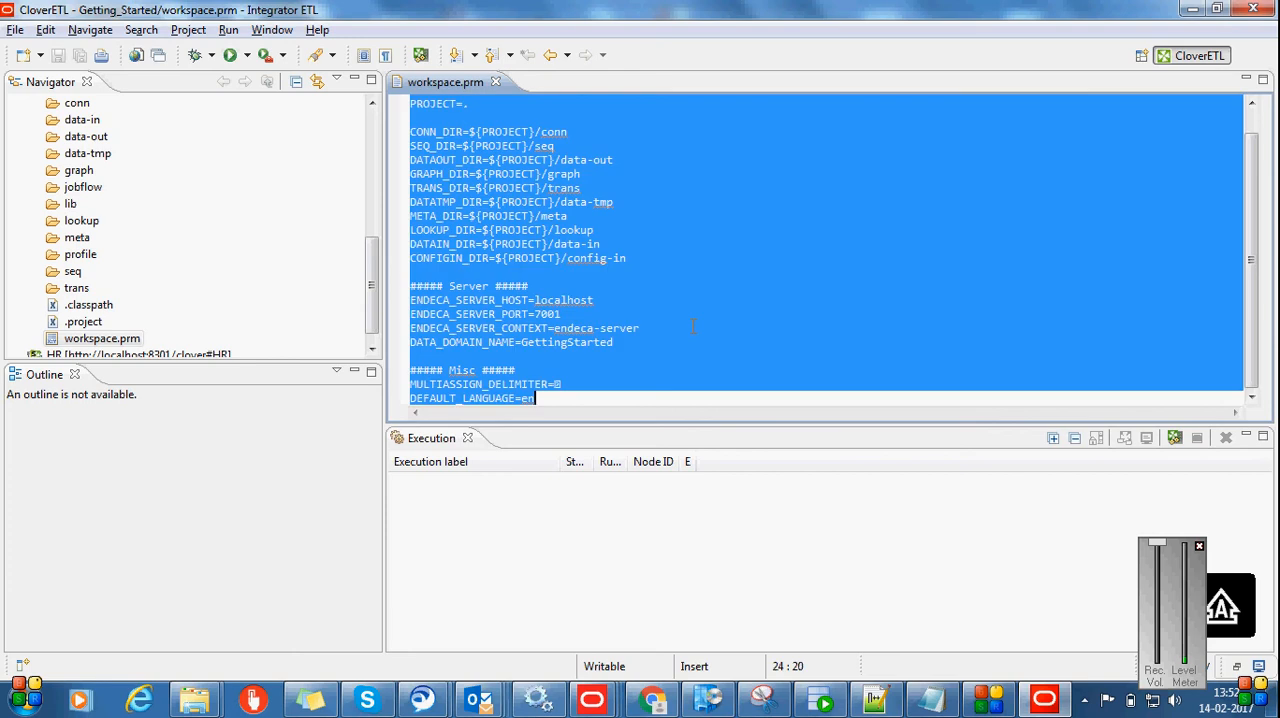
{"action": "left_click", "coordinate": [495, 82]}
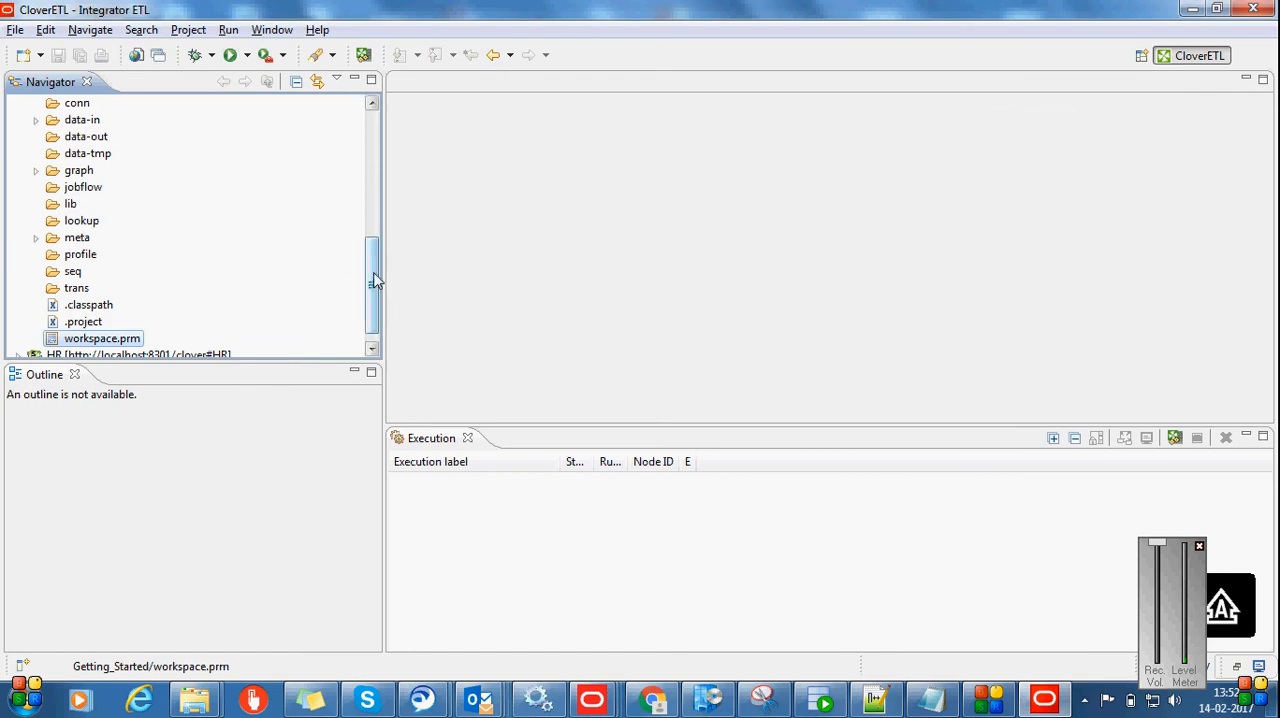
Collapse the Getting_Started project and open the EMPLOYEE project's workspace.prm file as text
{"action": "left_click_drag", "start_coordinate": [371, 277], "coordinate": [377, 192]}
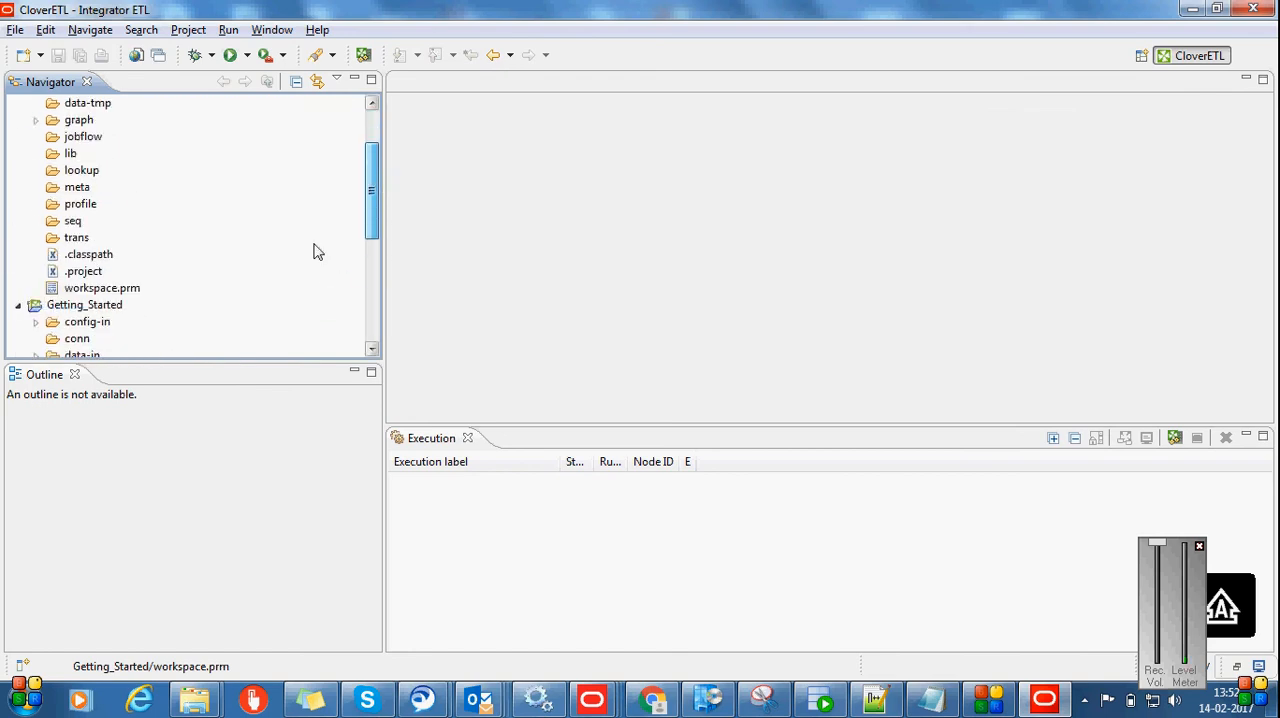
{"action": "left_click", "coordinate": [15, 307]}
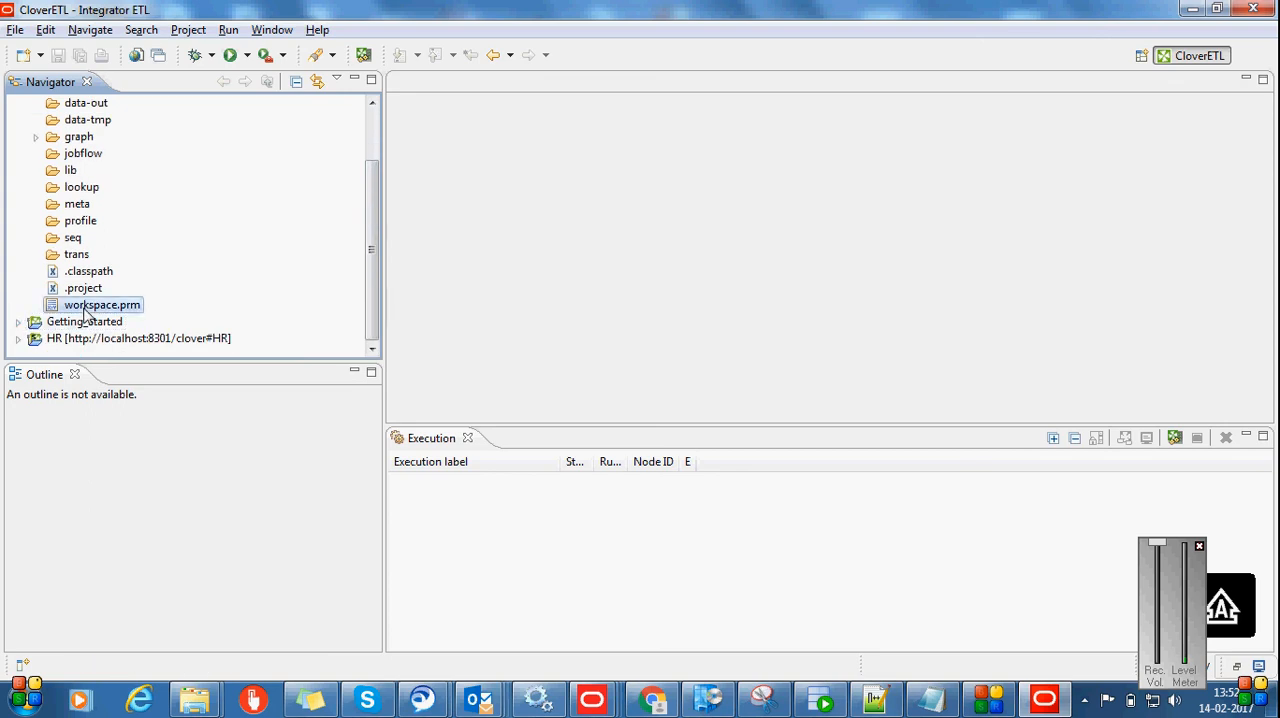
{"action": "right_click", "coordinate": [86, 313]}
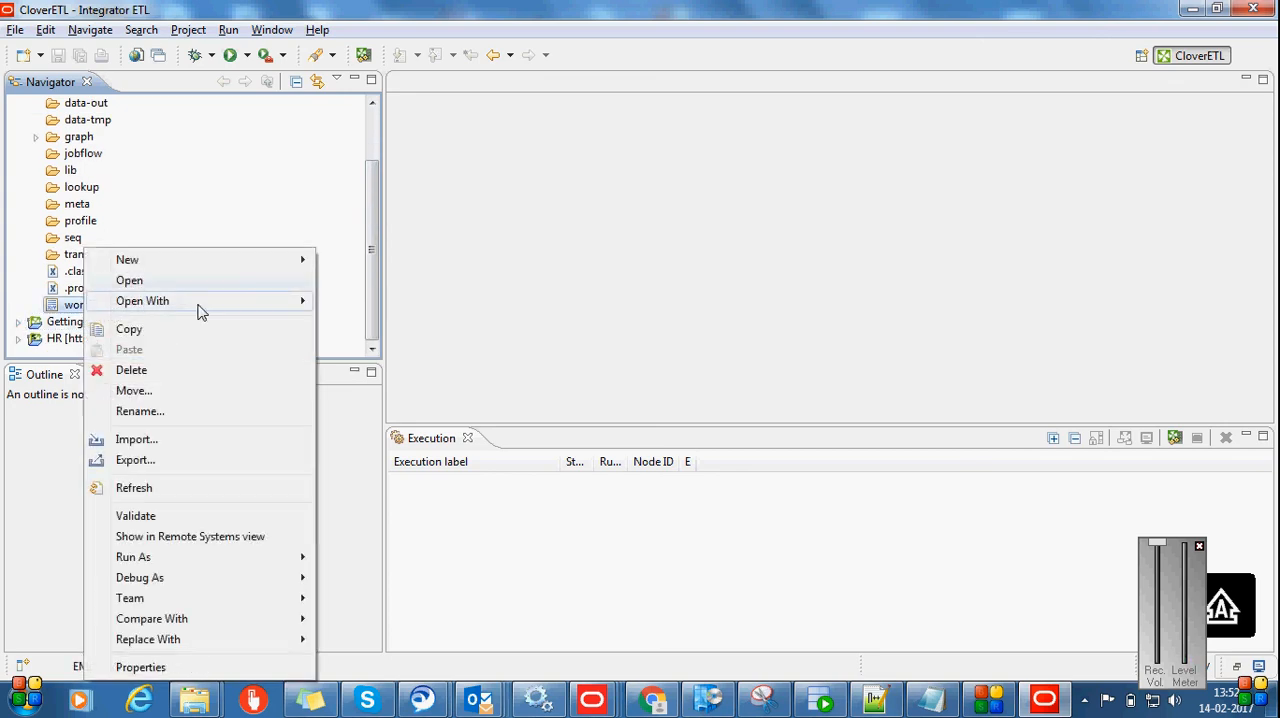
{"action": "mouse_move", "coordinate": [200, 310]}
{"action": "left_click", "coordinate": [352, 328]}
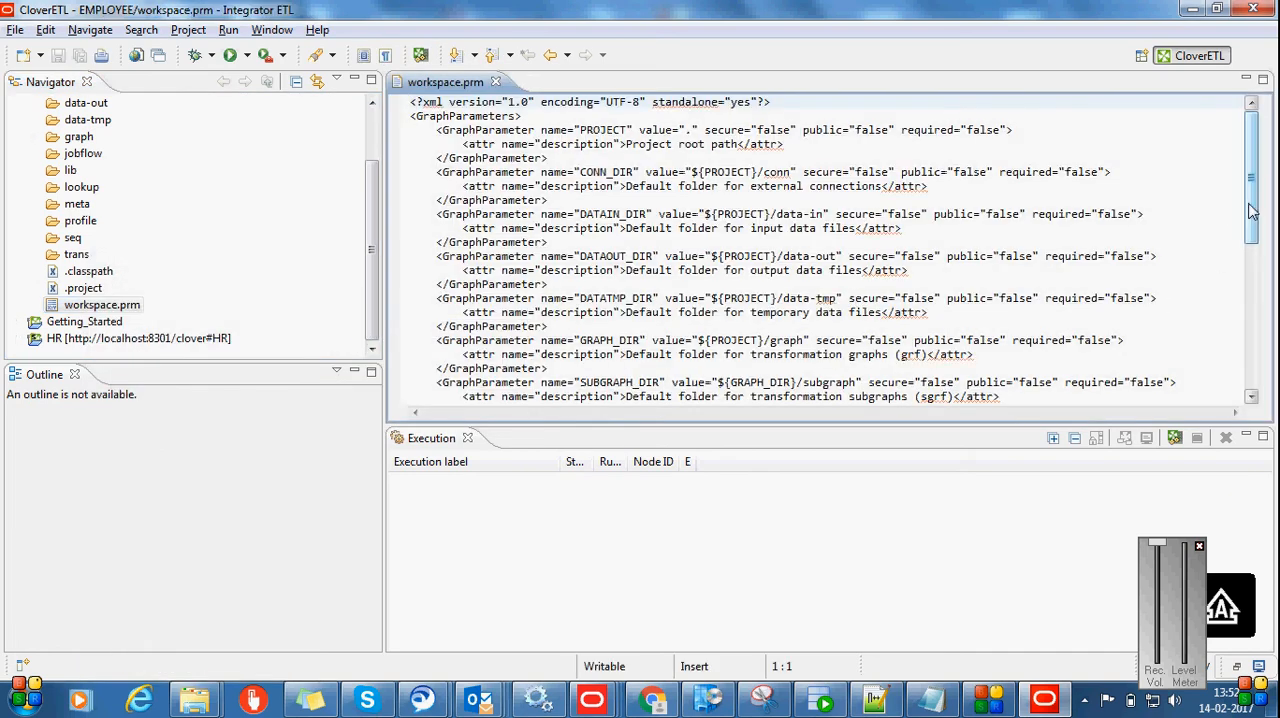
Replace the whole XML content of EMPLOYEE's workspace.prm with the parameters copied from the Getting_Started project
{"action": "left_click_drag", "start_coordinate": [1252, 211], "coordinate": [1227, 178]}
{"action": "left_click", "coordinate": [972, 327]}
{"action": "key", "text": "ctrl+a"}
{"action": "key", "text": "Delete"}
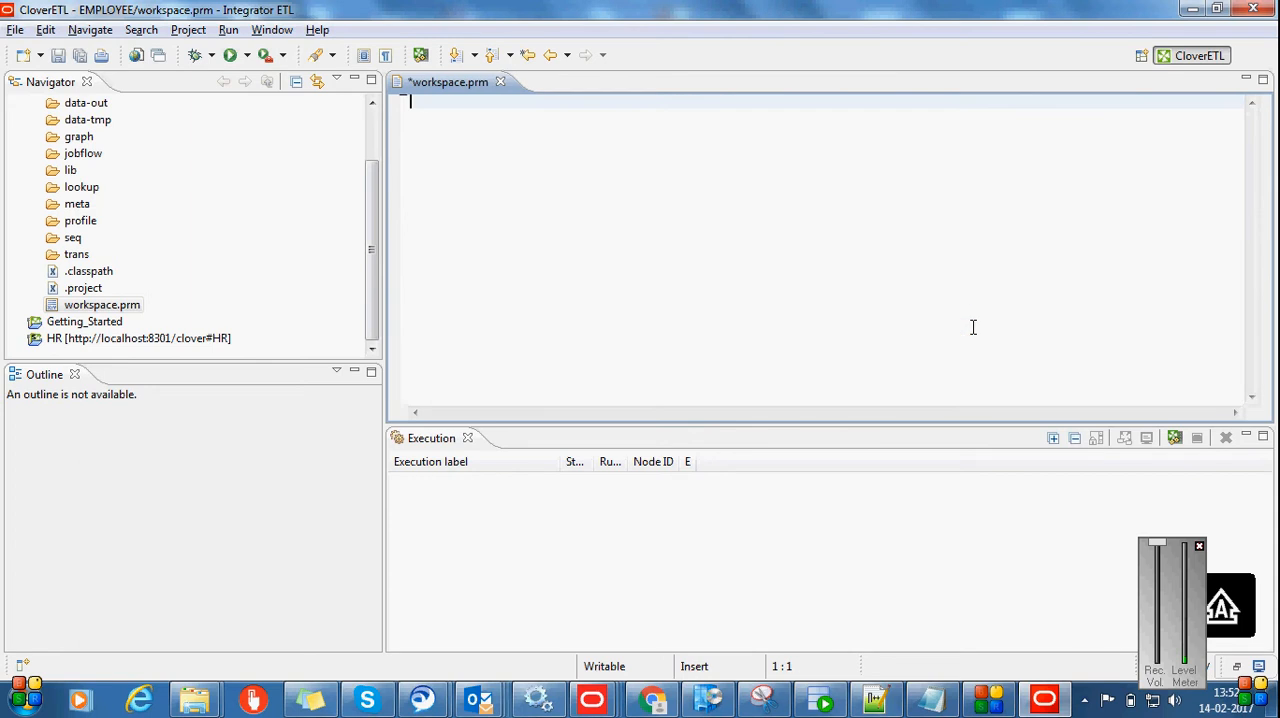
{"action": "key", "text": "ctrl+v"}
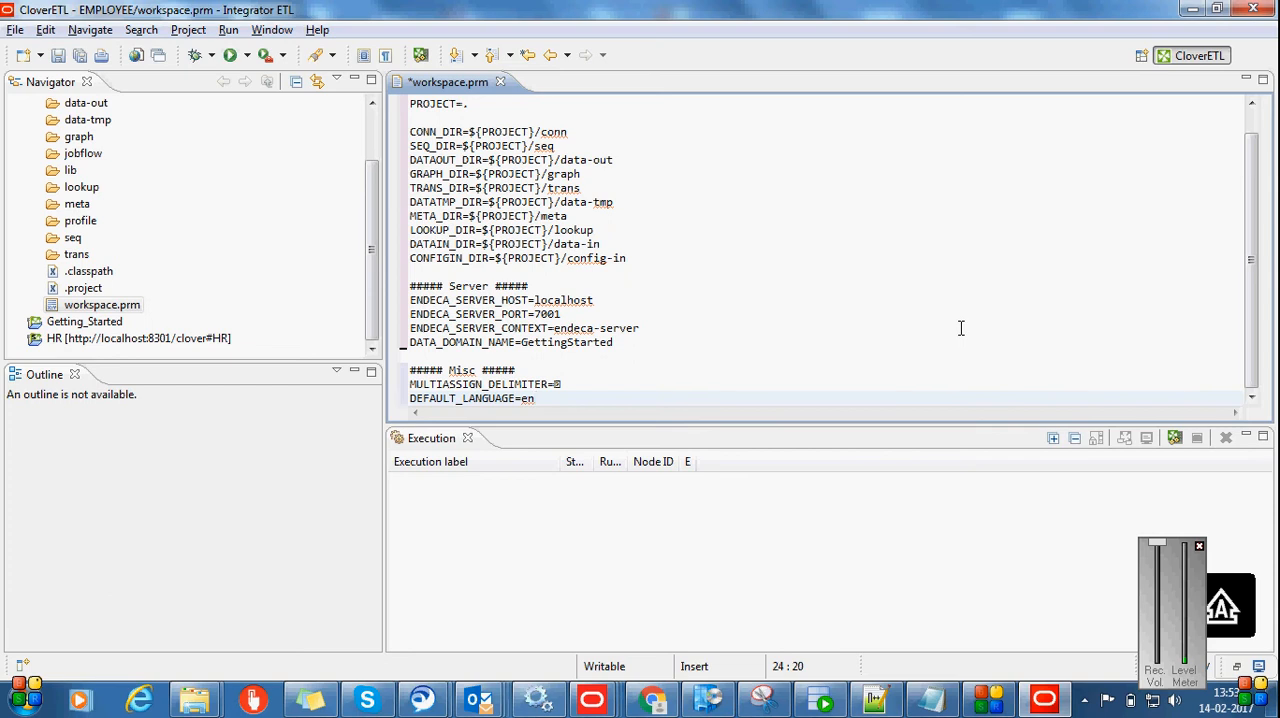
Examine the pasted directory paths and the Endeca server host, port and data domain name parameters
{"action": "scroll", "coordinate": [960, 328], "scroll_direction": "up", "scroll_amount": 1}
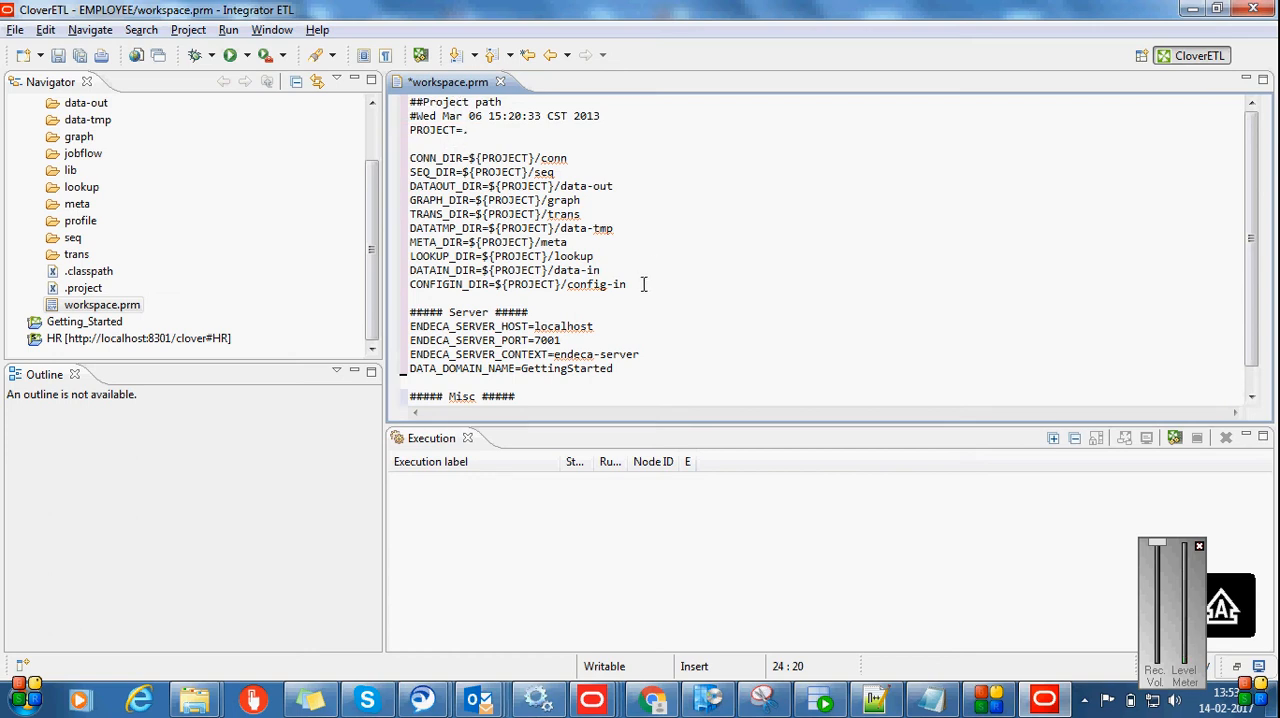
{"action": "scroll", "coordinate": [648, 290], "scroll_direction": "down", "scroll_amount": 1}
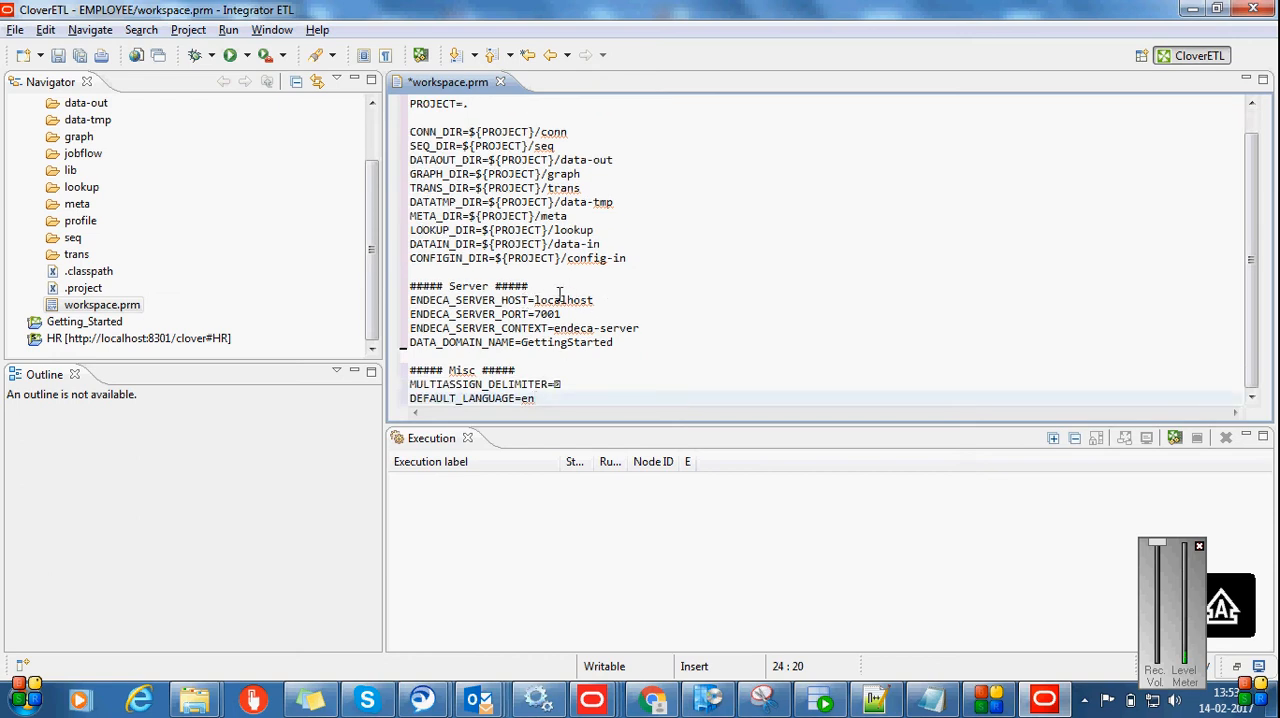
{"action": "left_click_drag", "start_coordinate": [534, 300], "coordinate": [627, 299]}
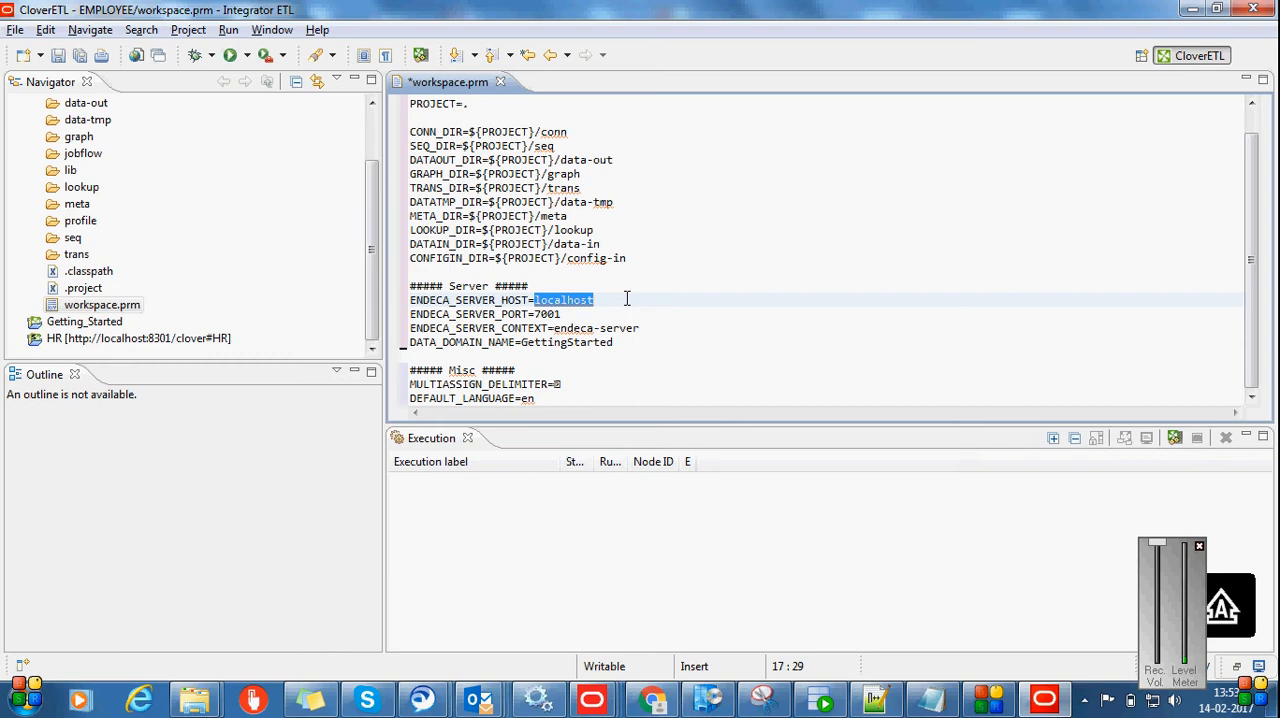
{"action": "left_click_drag", "start_coordinate": [563, 314], "coordinate": [540, 317]}
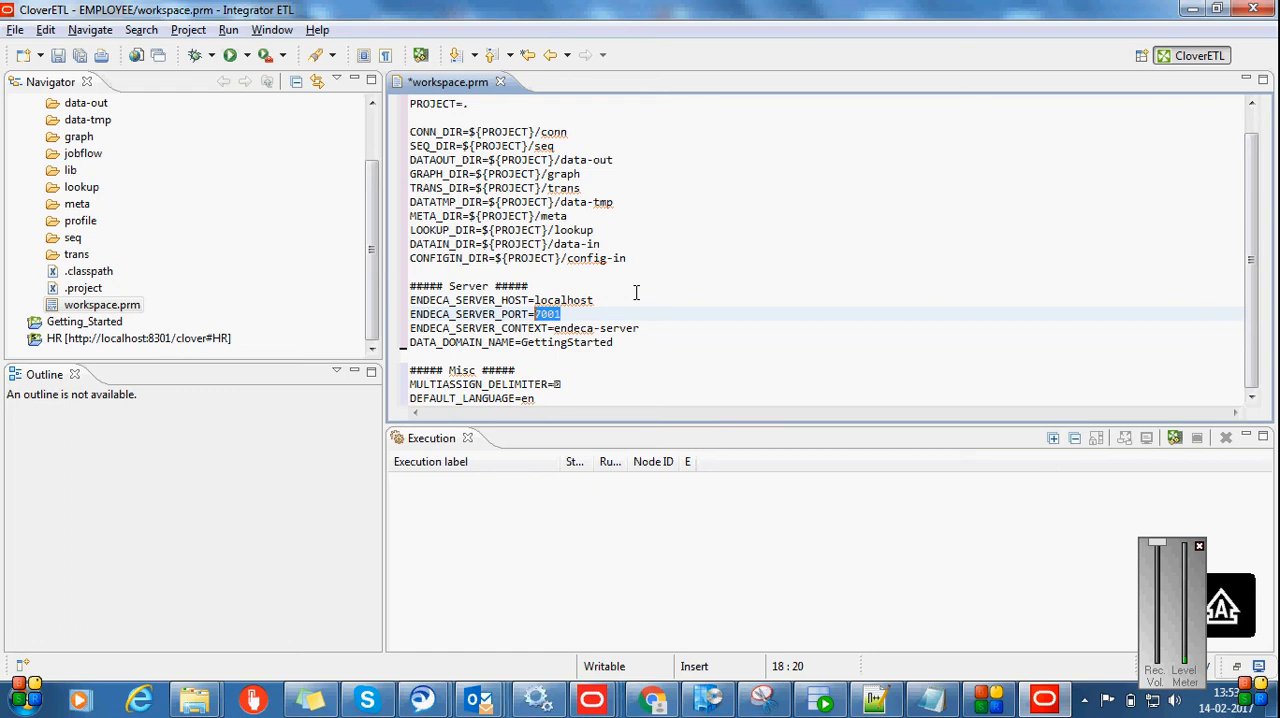
{"action": "left_click", "coordinate": [520, 342]}
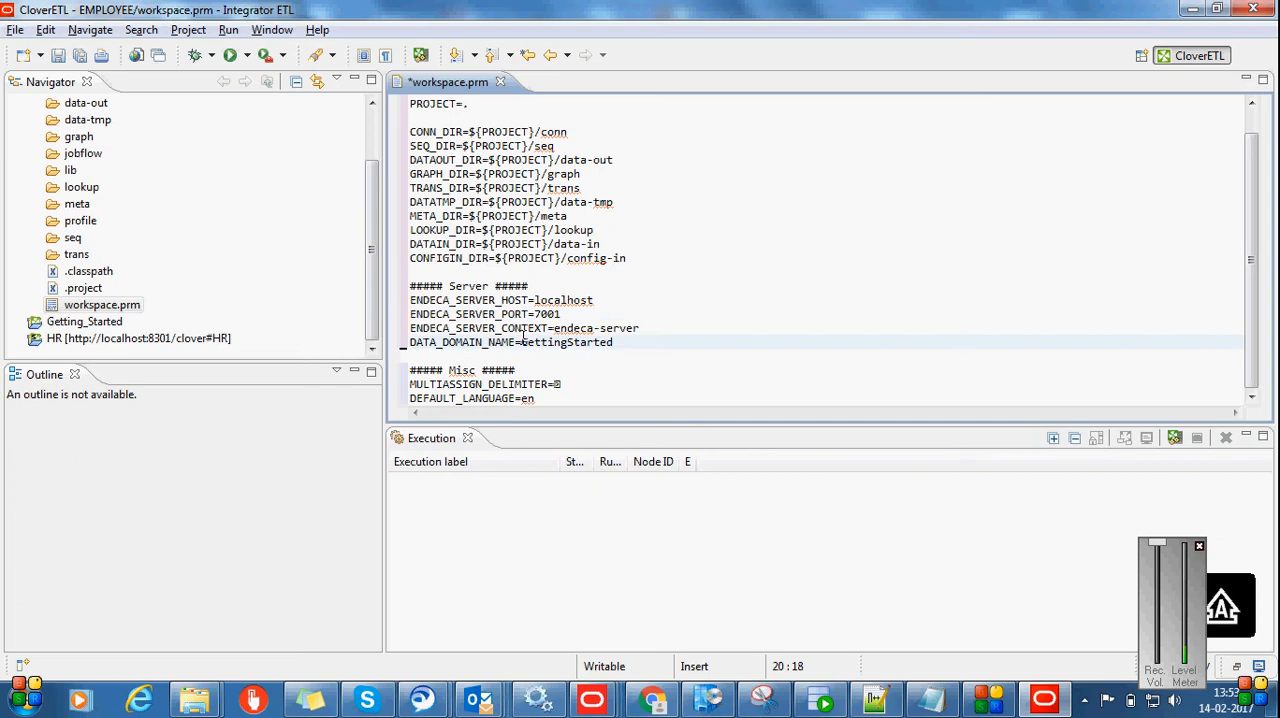
{"action": "left_click_drag", "start_coordinate": [520, 342], "coordinate": [626, 347]}
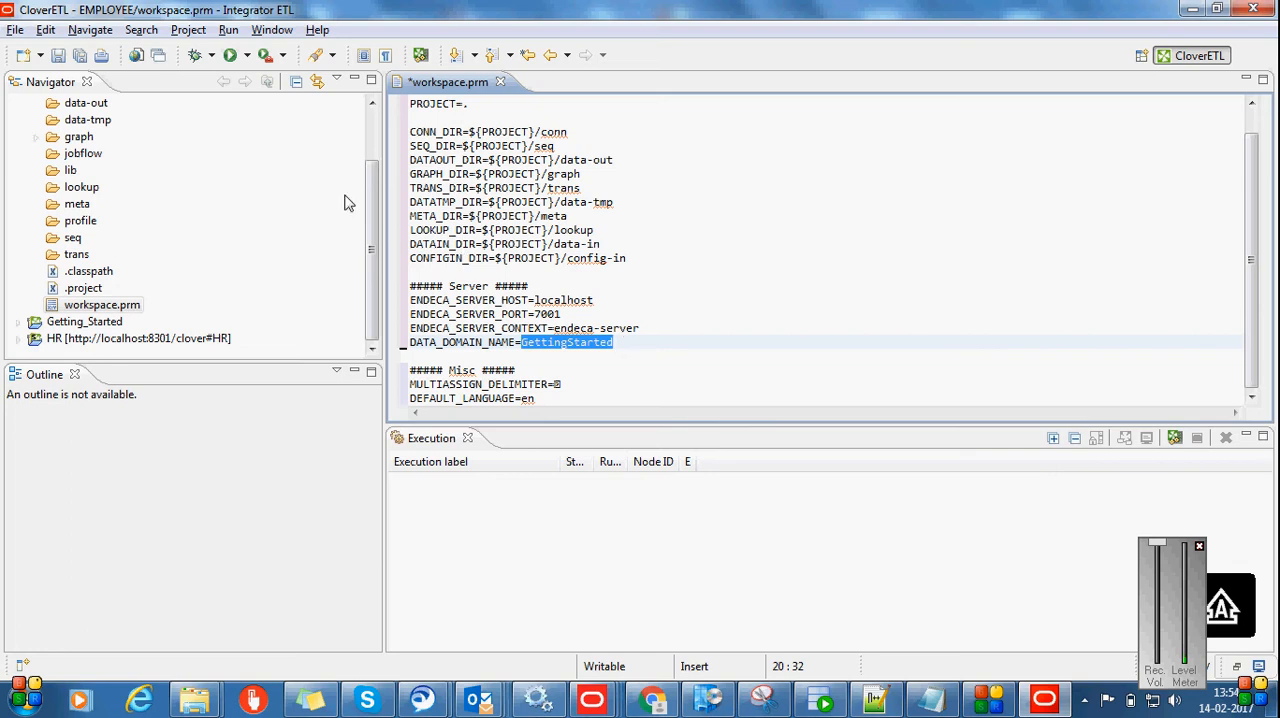
Set DATA_DOMAIN_NAME to EMPLOYEE in the EMPLOYEE project's workspace.prm, then save and close the file
{"action": "left_click", "coordinate": [366, 147]}
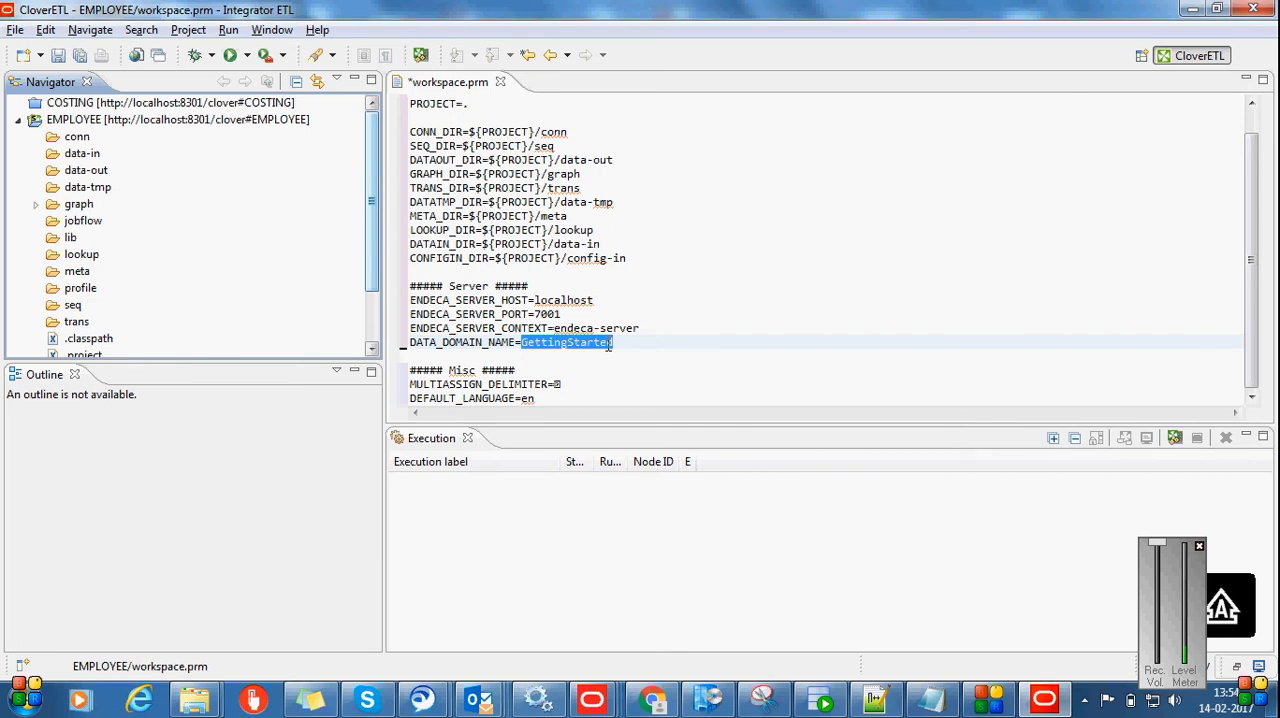
{"action": "key", "text": "e"}
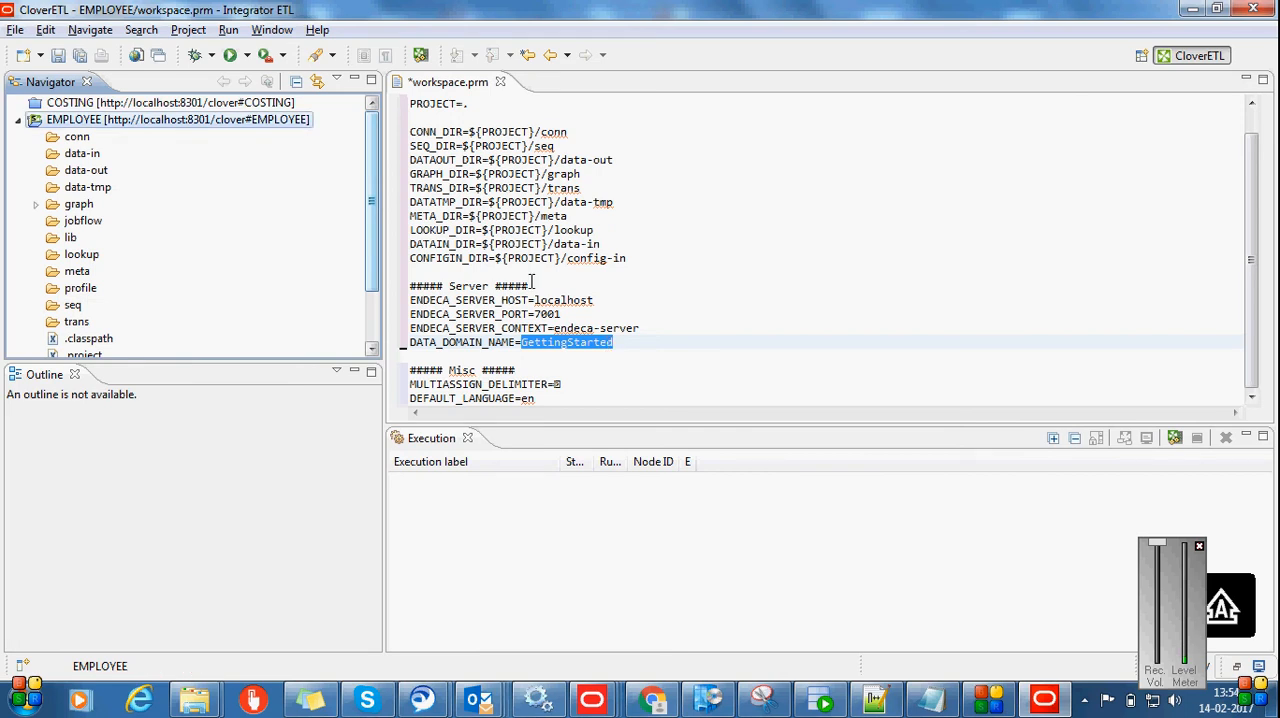
{"action": "left_click", "coordinate": [613, 342]}
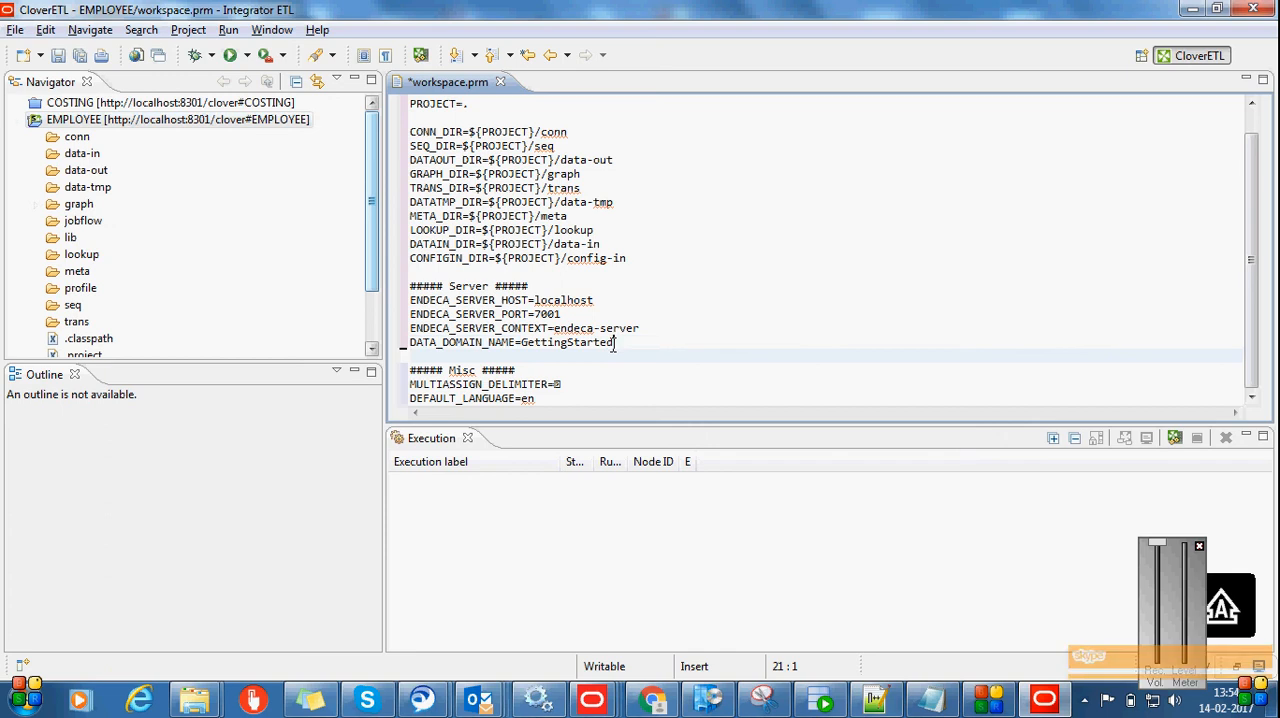
{"action": "left_click_drag", "start_coordinate": [613, 342], "coordinate": [522, 342]}
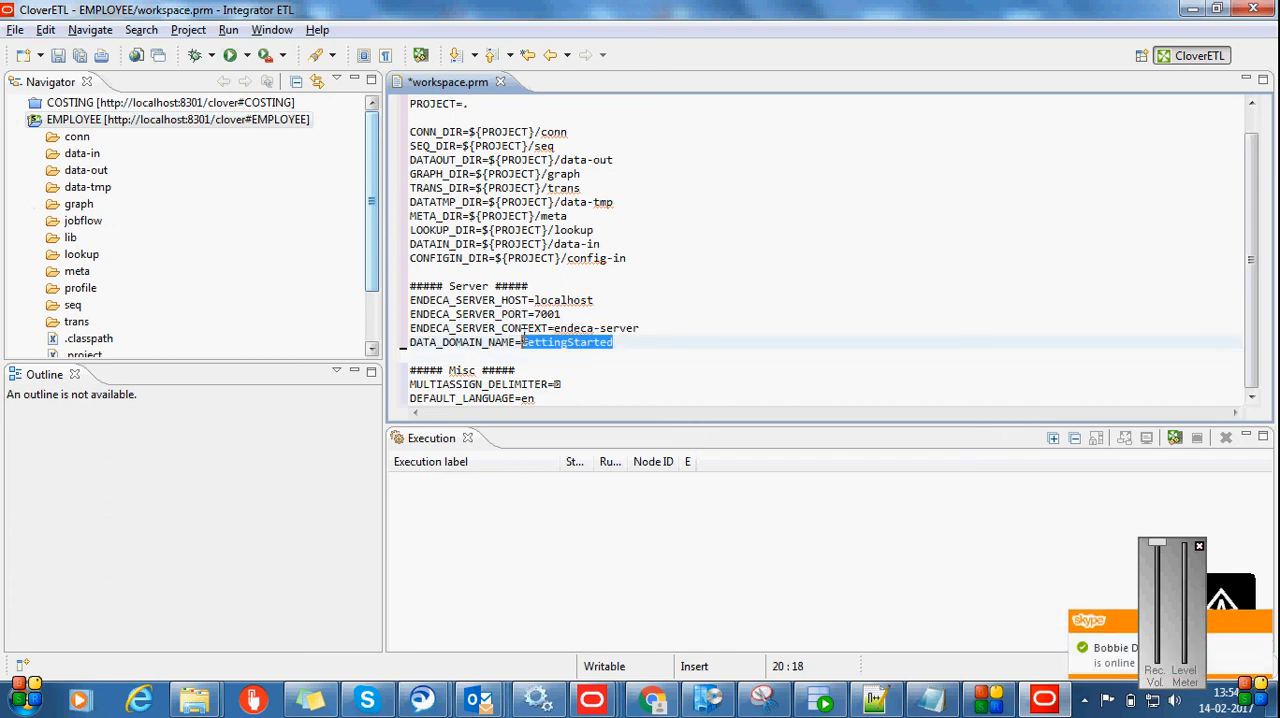
{"action": "type", "text": "E"}
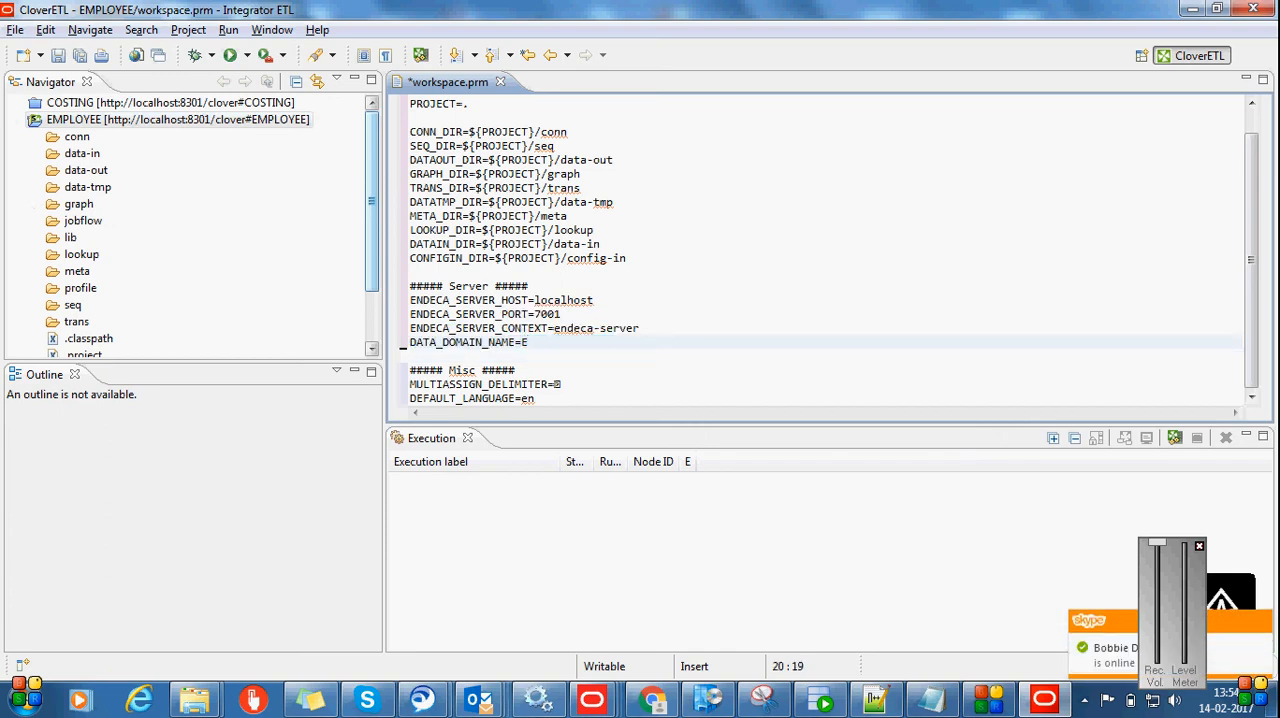
{"action": "type", "text": "MPLOYEE"}
{"action": "left_click", "coordinate": [675, 275]}
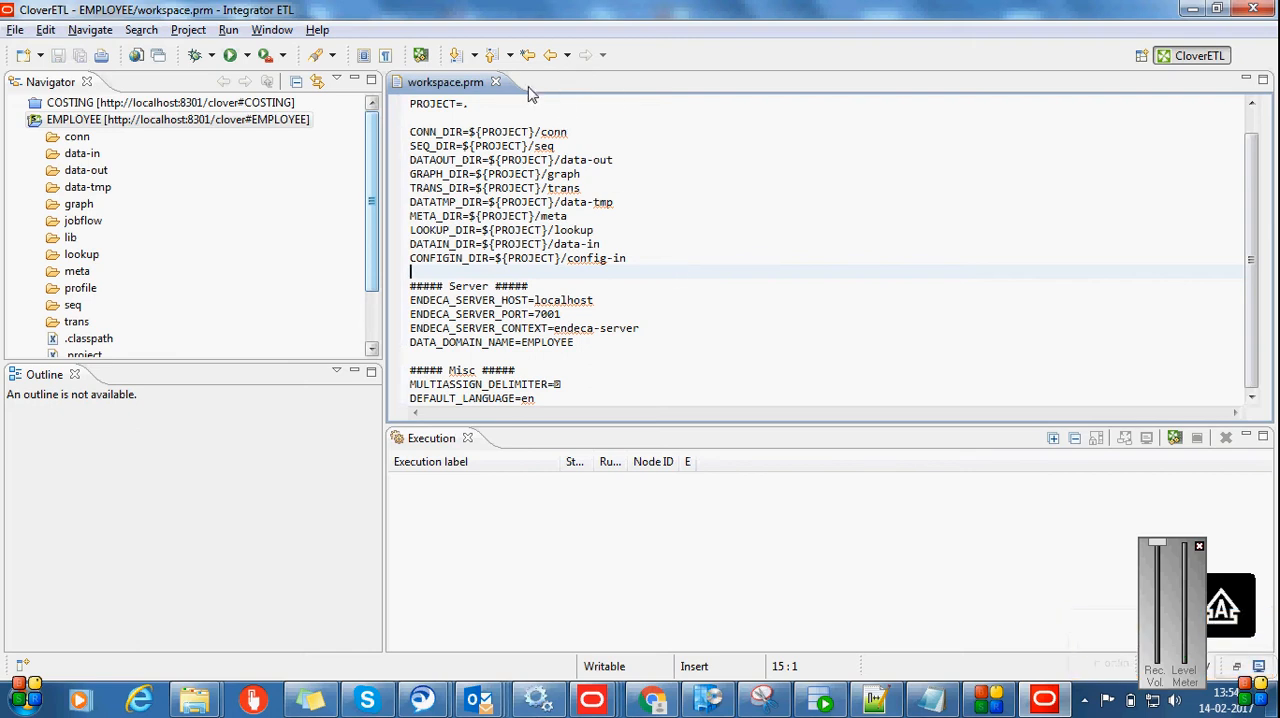
{"action": "left_click", "coordinate": [495, 82]}
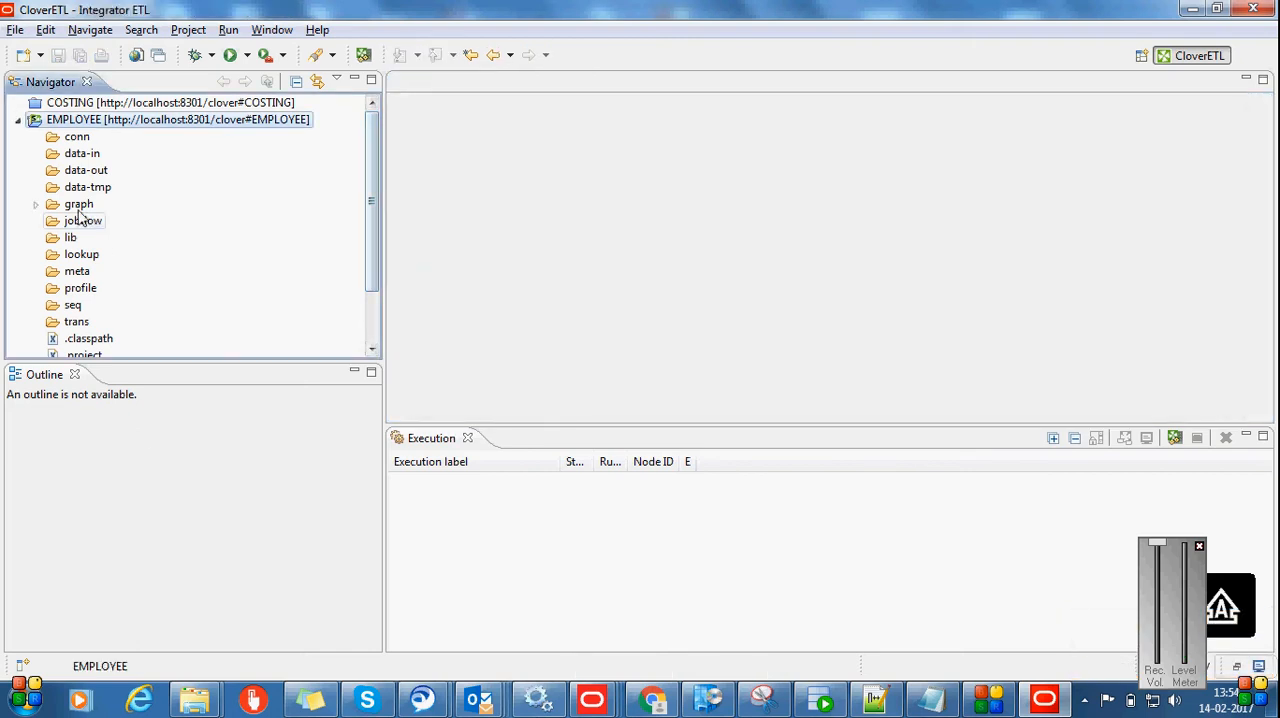
Expand the EMPLOYEE project's graph folder and start creating a new ETL graph in it
{"action": "left_click", "coordinate": [37, 205]}
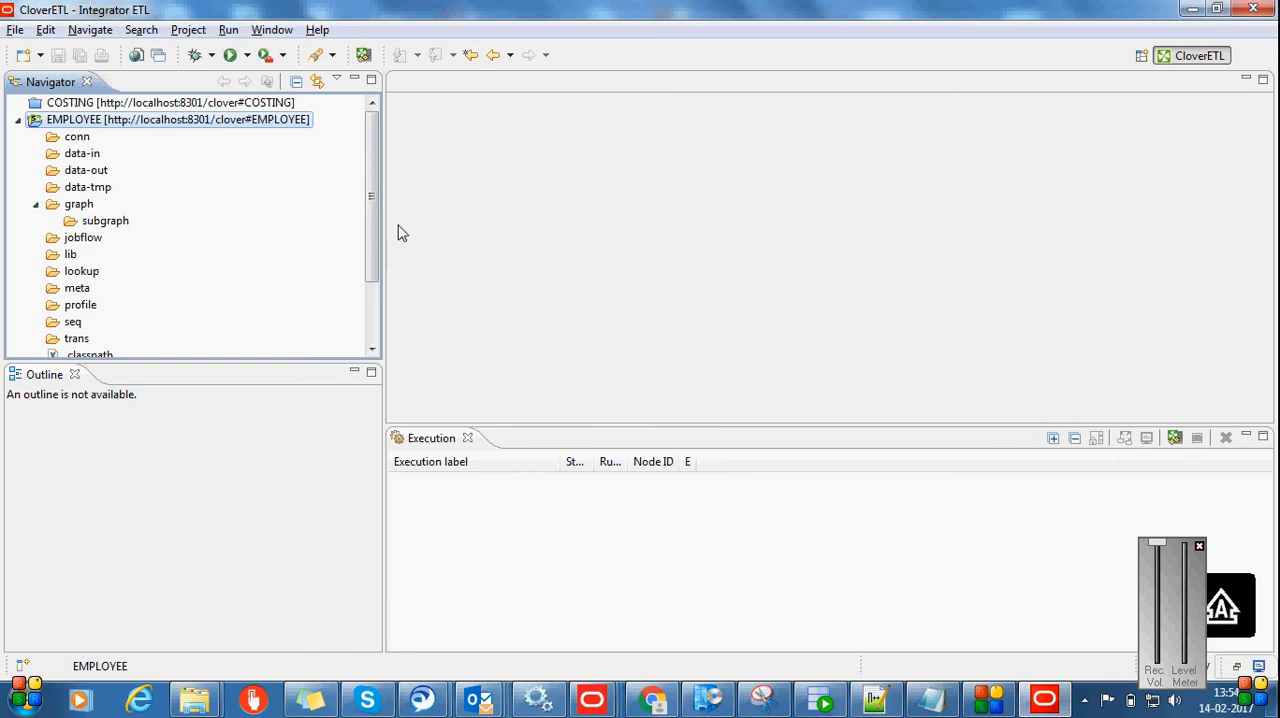
{"action": "left_click_drag", "start_coordinate": [371, 196], "coordinate": [374, 277]}
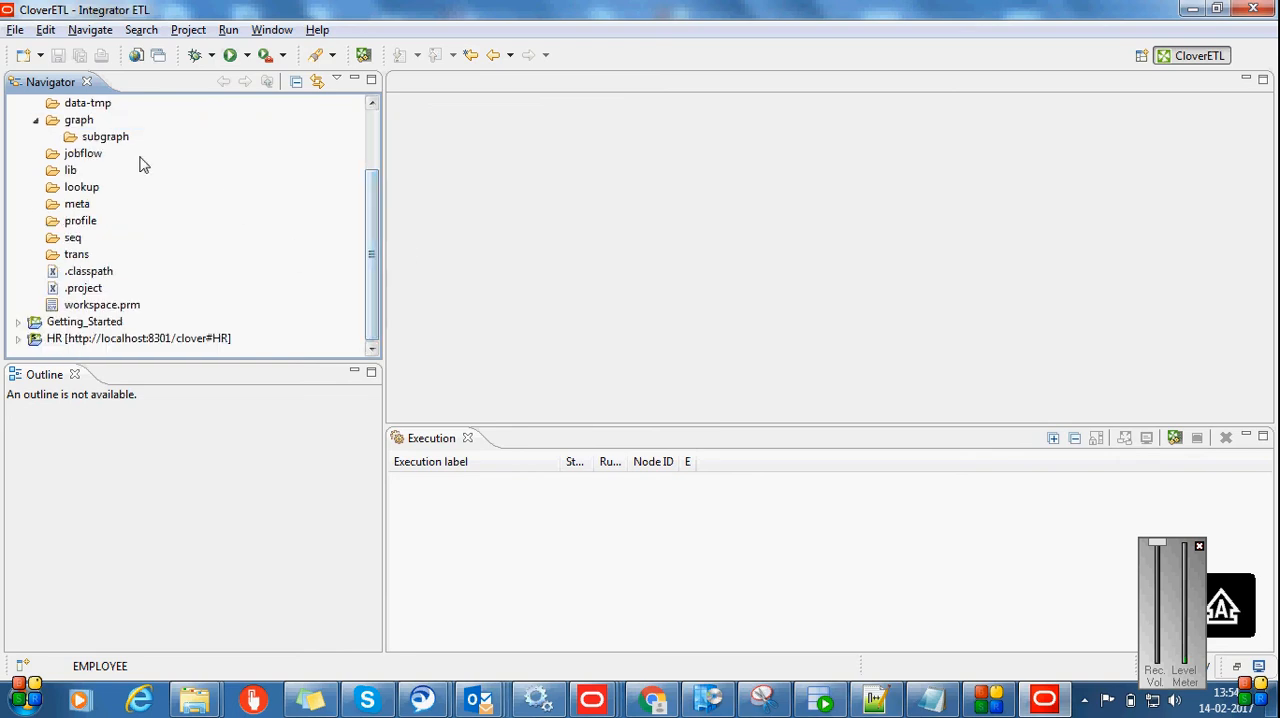
{"action": "right_click", "coordinate": [86, 124]}
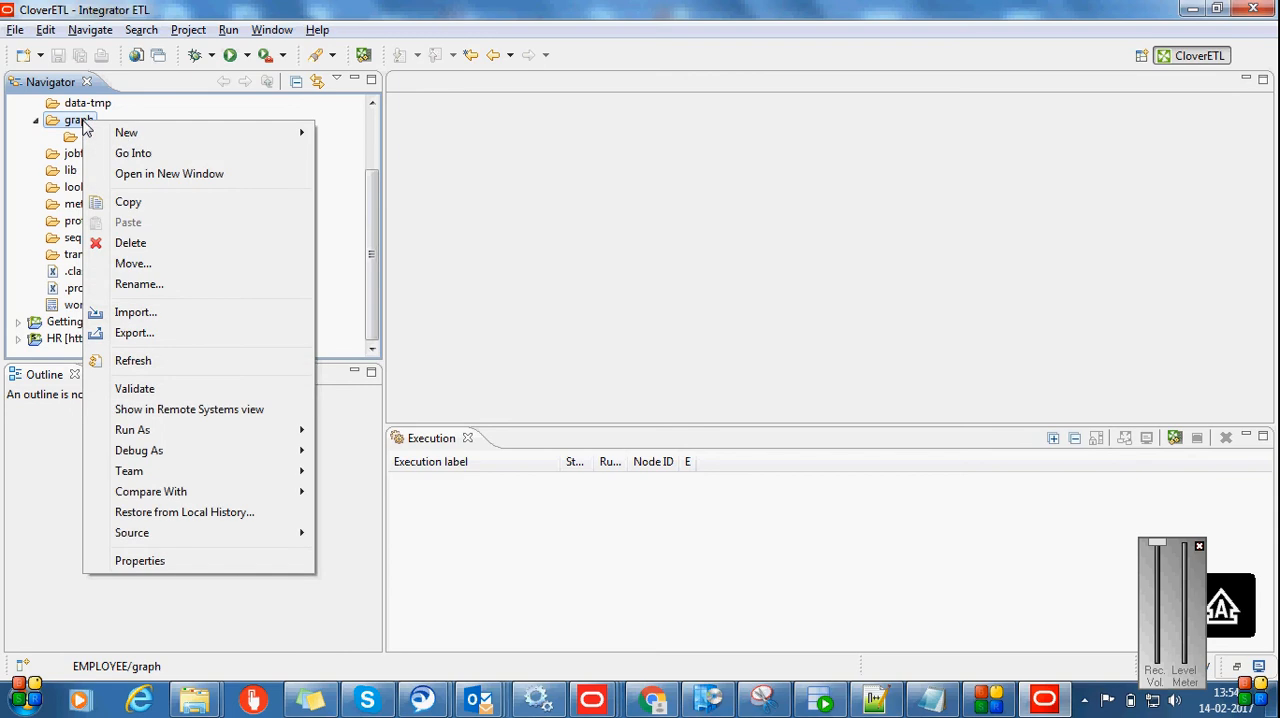
{"action": "mouse_move", "coordinate": [126, 132]}
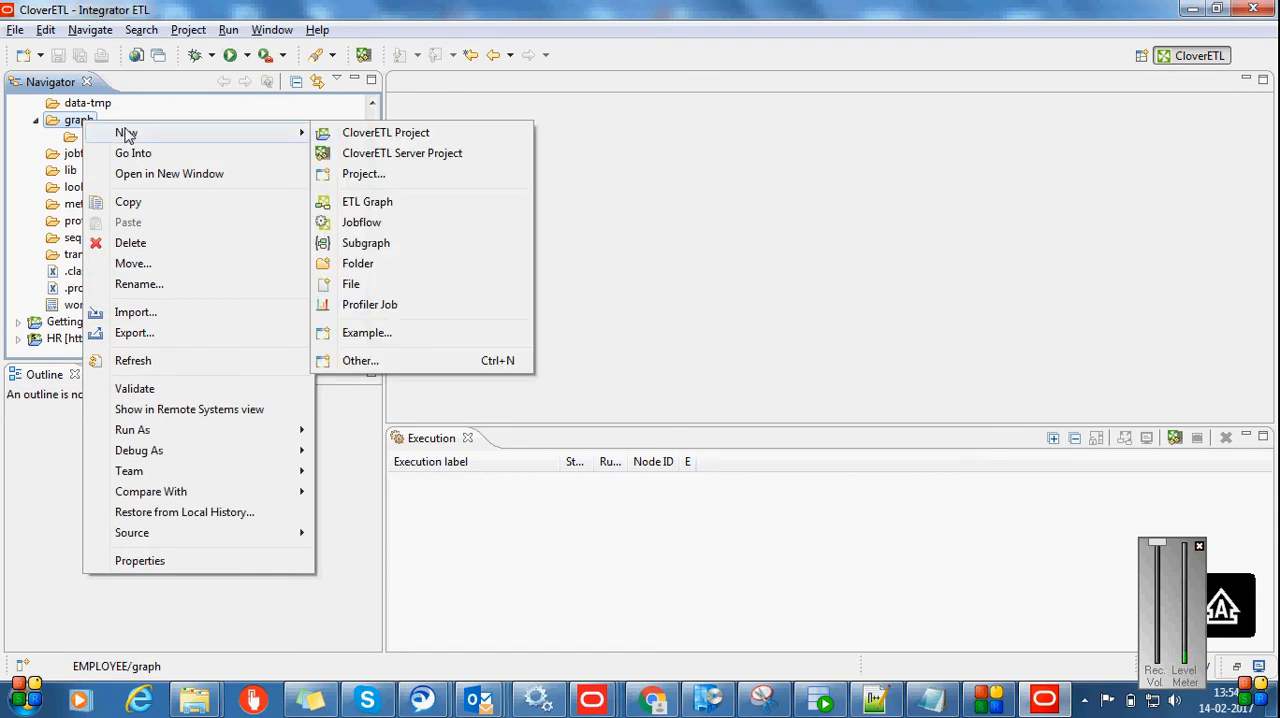
{"action": "left_click", "coordinate": [375, 201]}
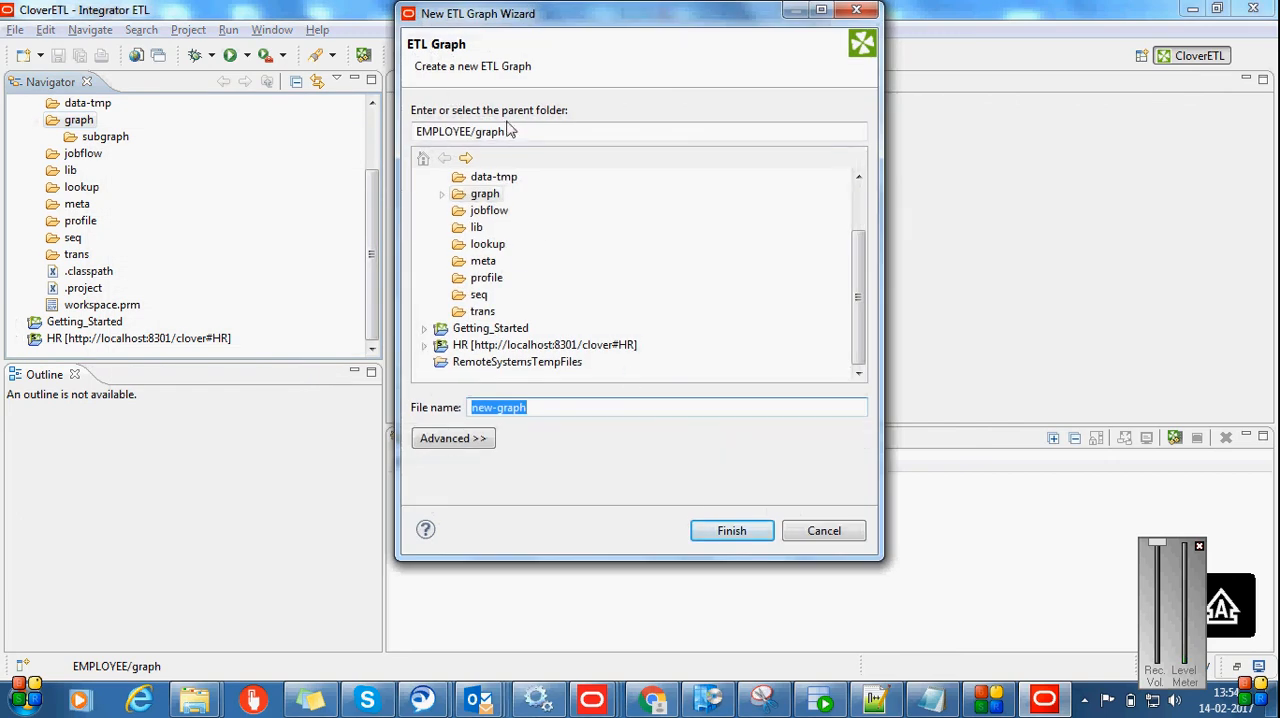
Name the new ETL graph LoadData, finish creating it in EMPLOYEE/graph, and acknowledge the compatibility warning
{"action": "left_click", "coordinate": [551, 408]}
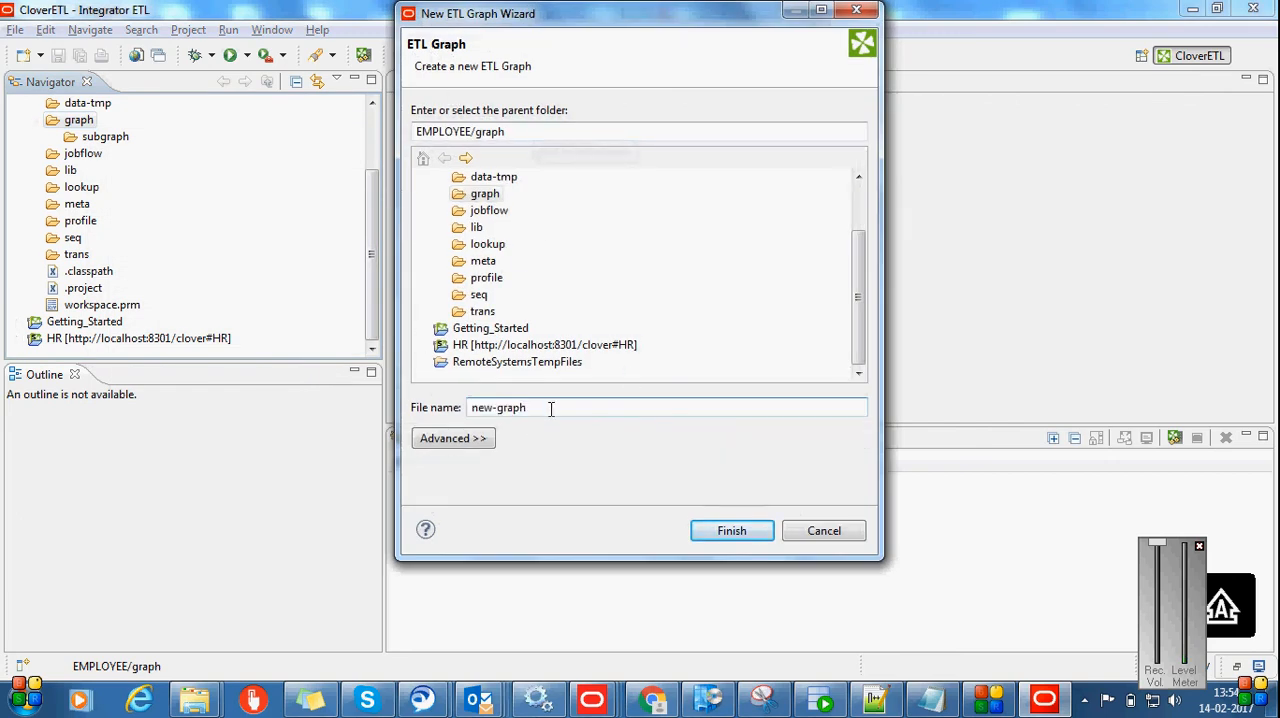
{"action": "double_click", "coordinate": [551, 408]}
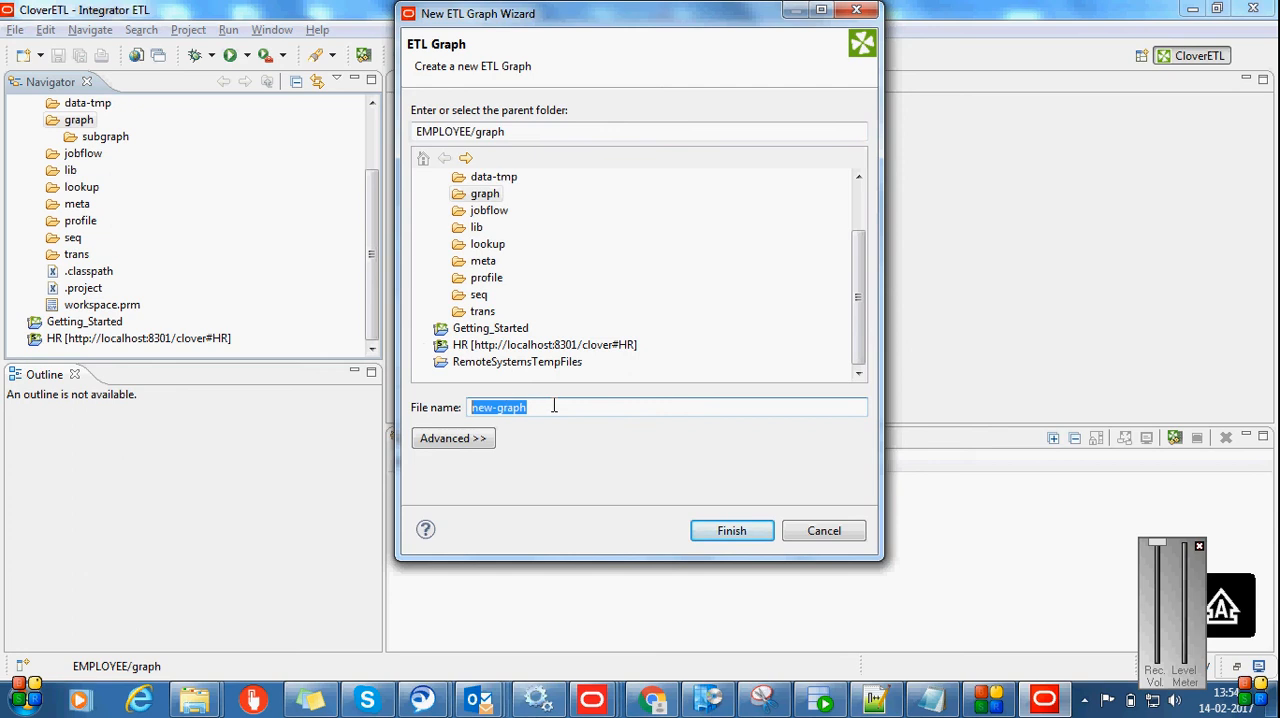
{"action": "type", "text": "lo"}
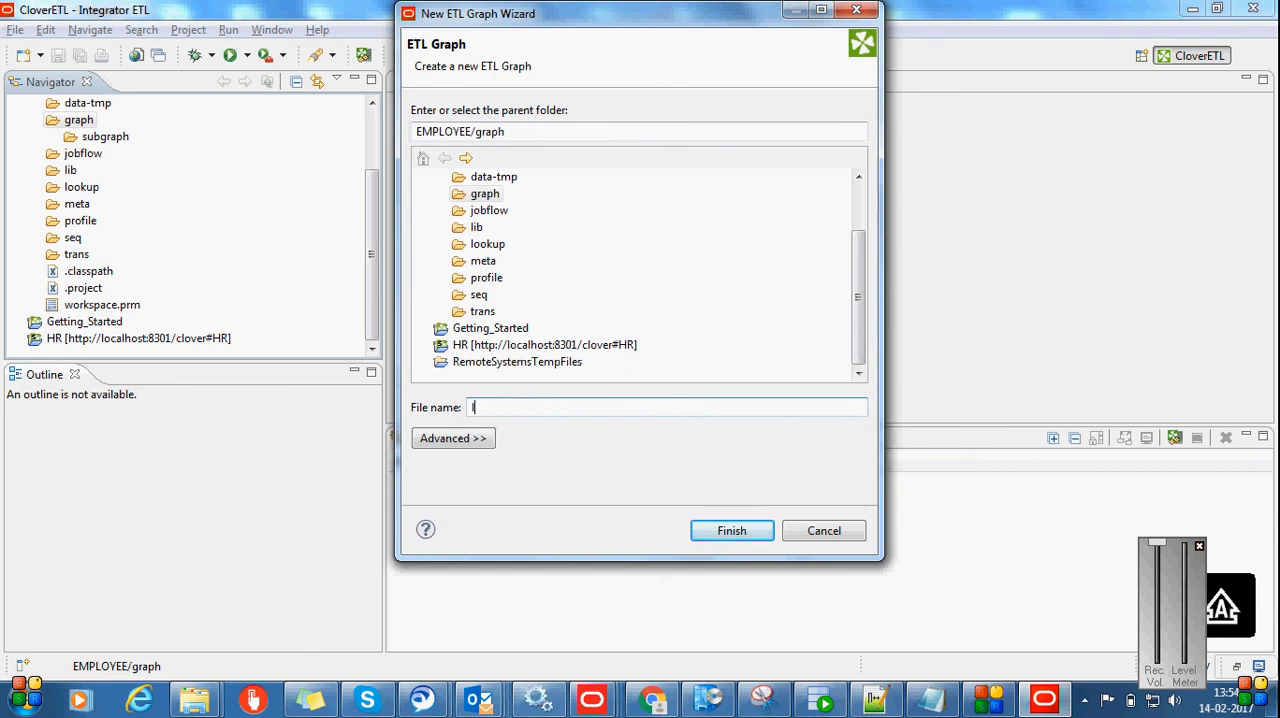
{"action": "key", "text": "BackSpace"}
{"action": "key", "text": "BackSpace"}
{"action": "type", "text": "Lo"}
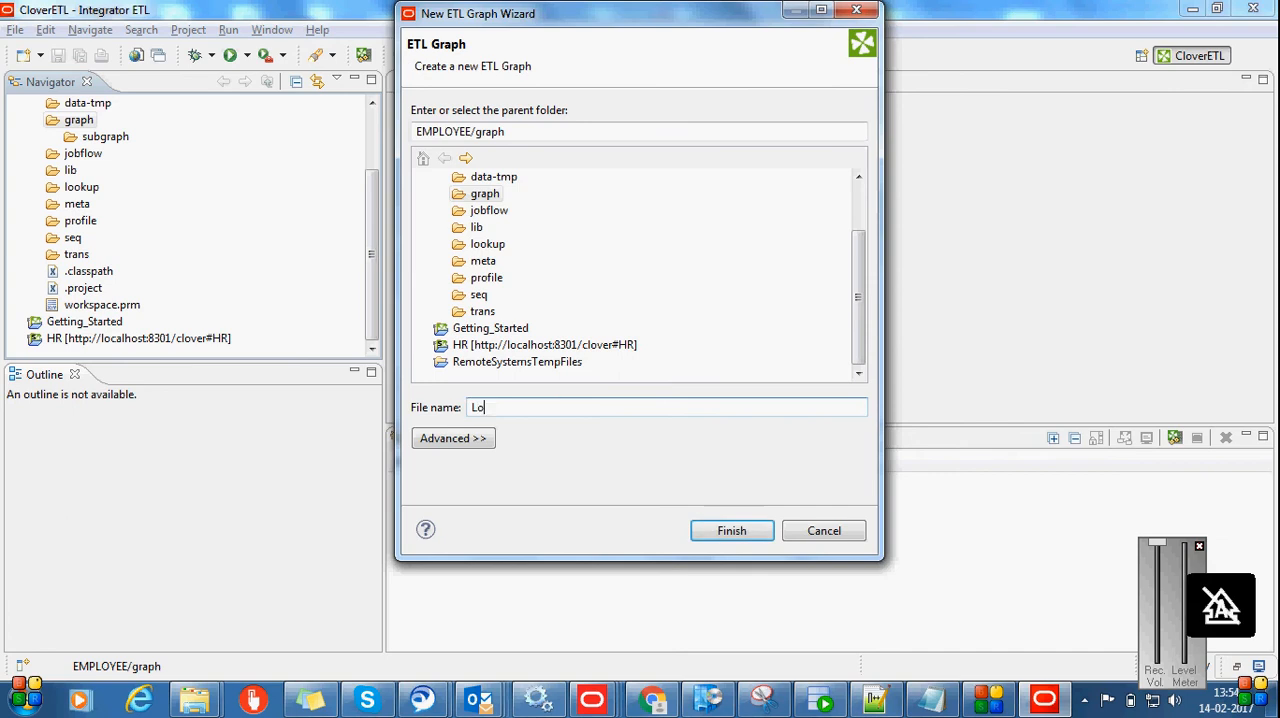
{"action": "type", "text": "adData"}
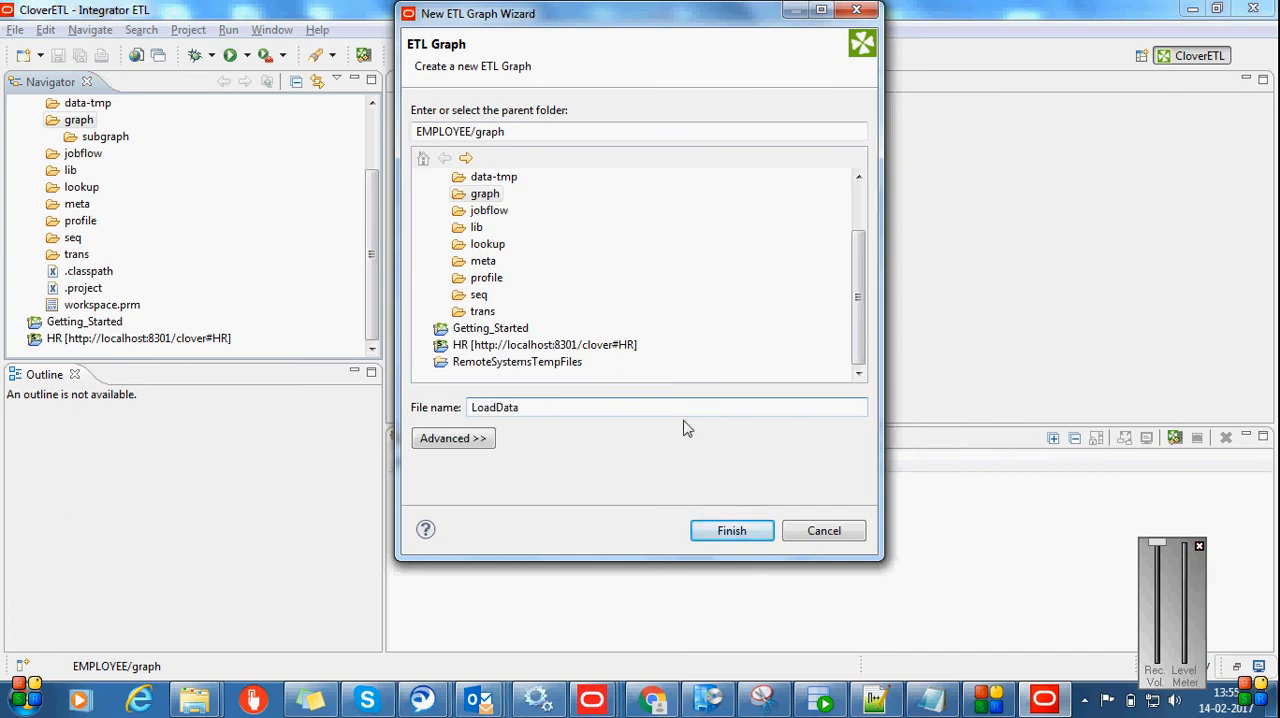
{"action": "left_click_drag", "start_coordinate": [516, 132], "coordinate": [427, 140]}
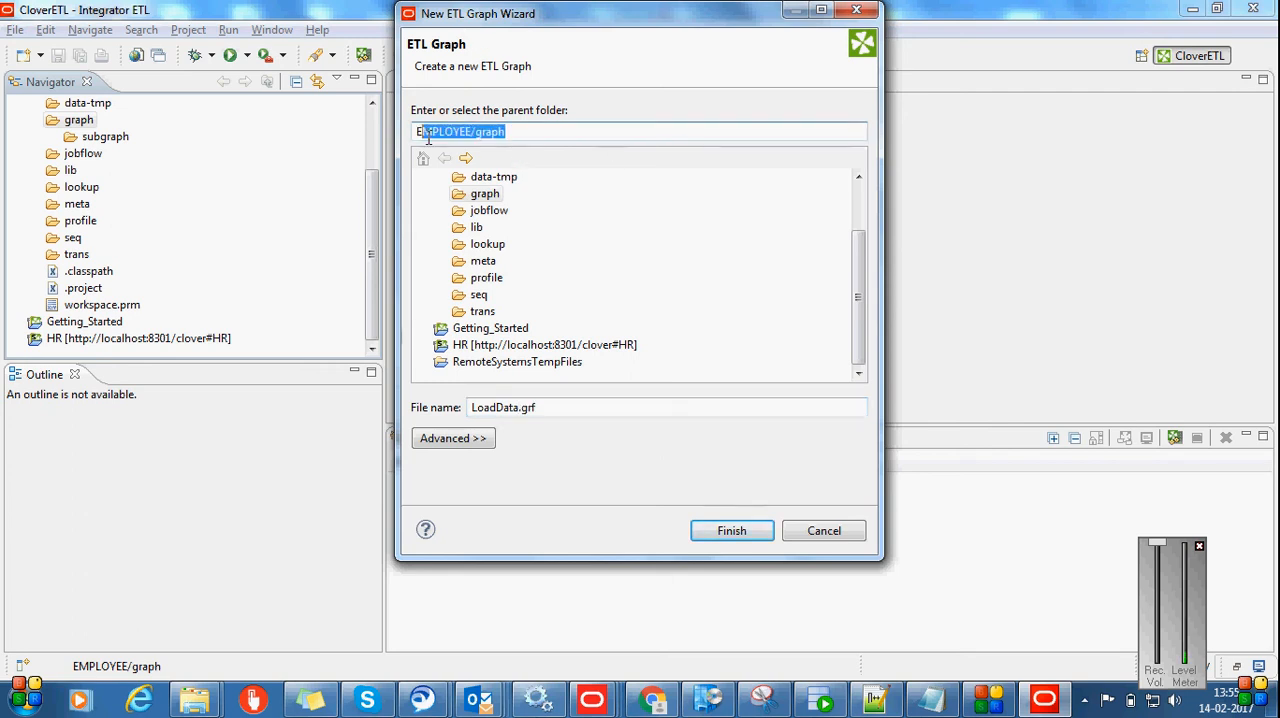
{"action": "left_click", "coordinate": [729, 530]}
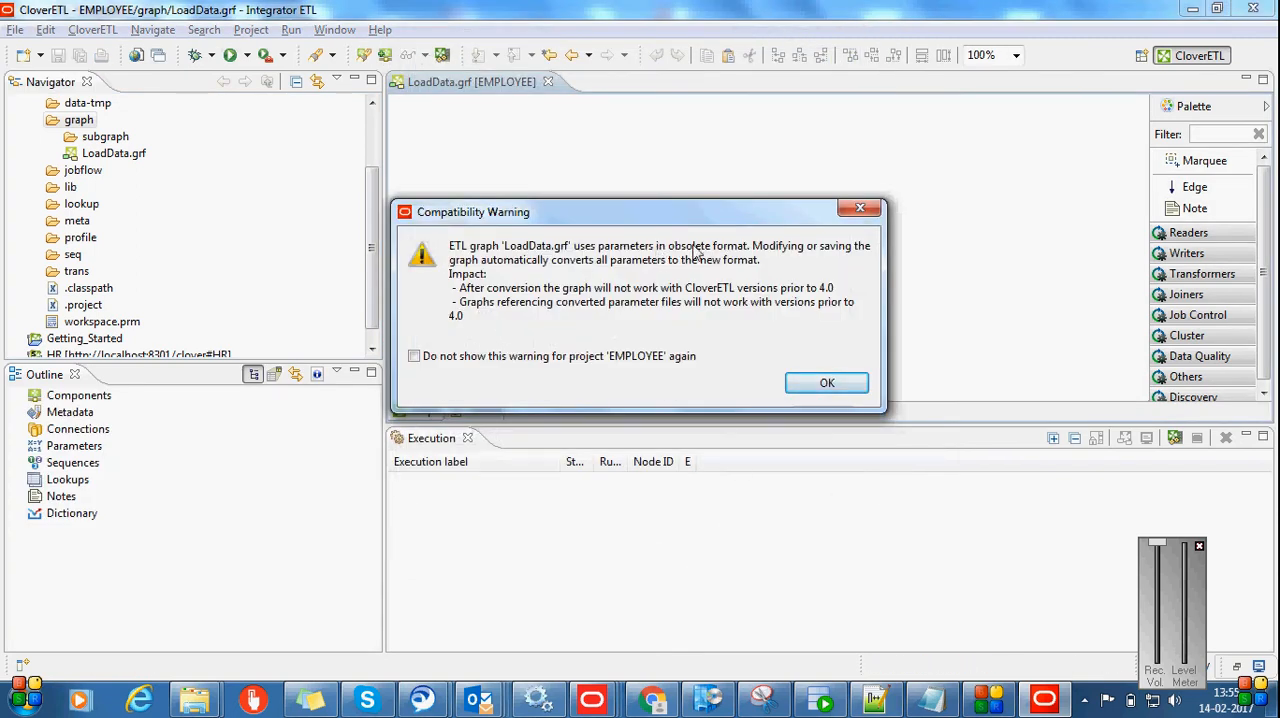
{"action": "left_click", "coordinate": [855, 391]}
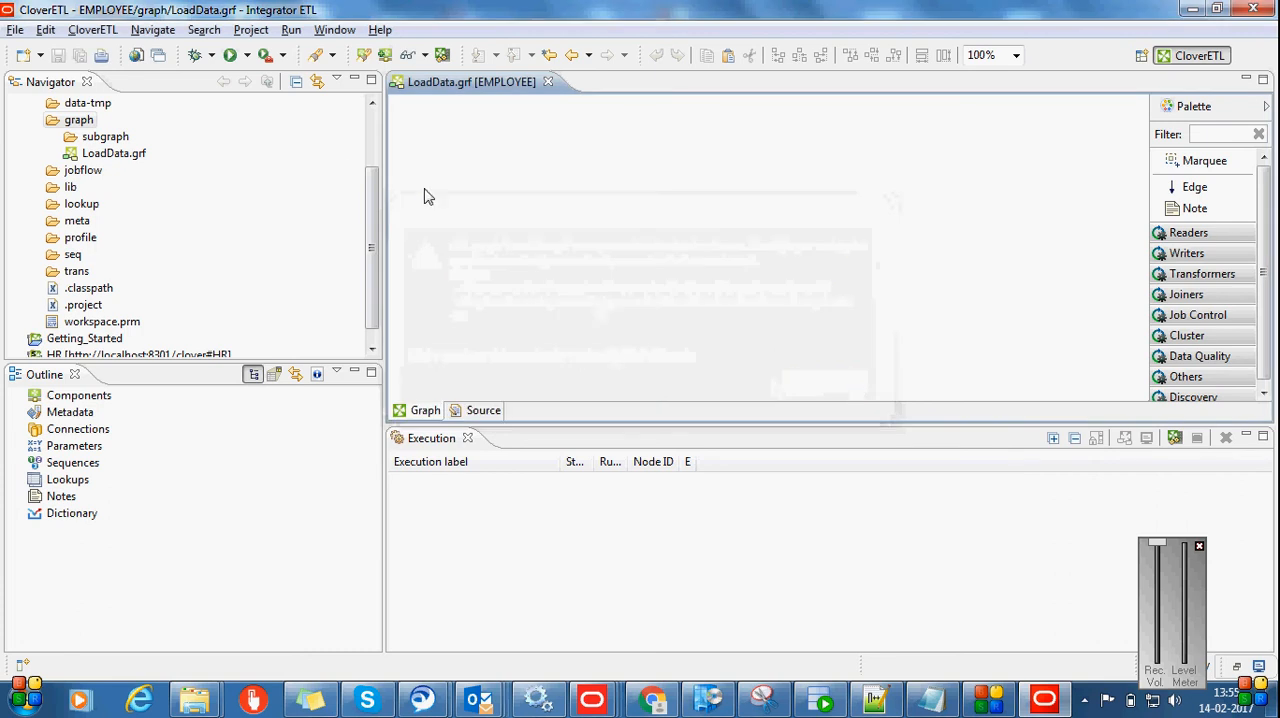
Hide the Execution view to enlarge the graph editor, and place a DBInputTable reader on the LoadData graph canvas
{"action": "left_click_drag", "start_coordinate": [372, 229], "coordinate": [371, 236]}
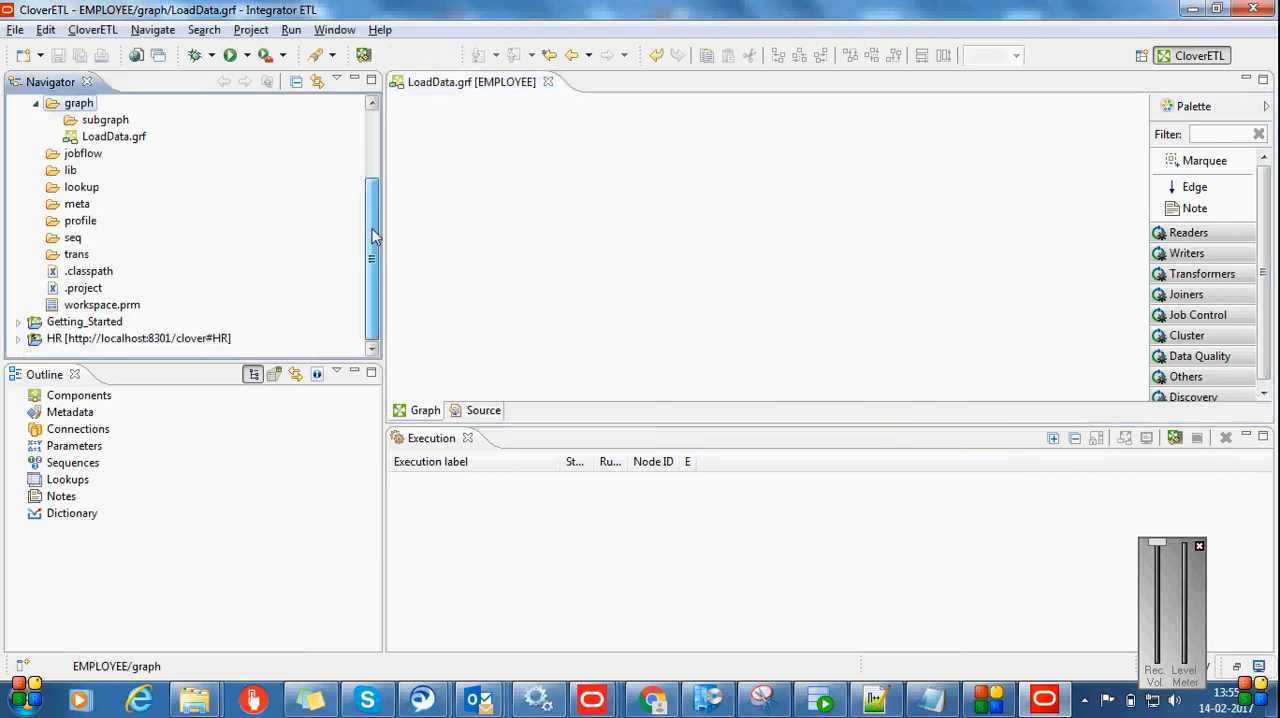
{"action": "left_click", "coordinate": [567, 153]}
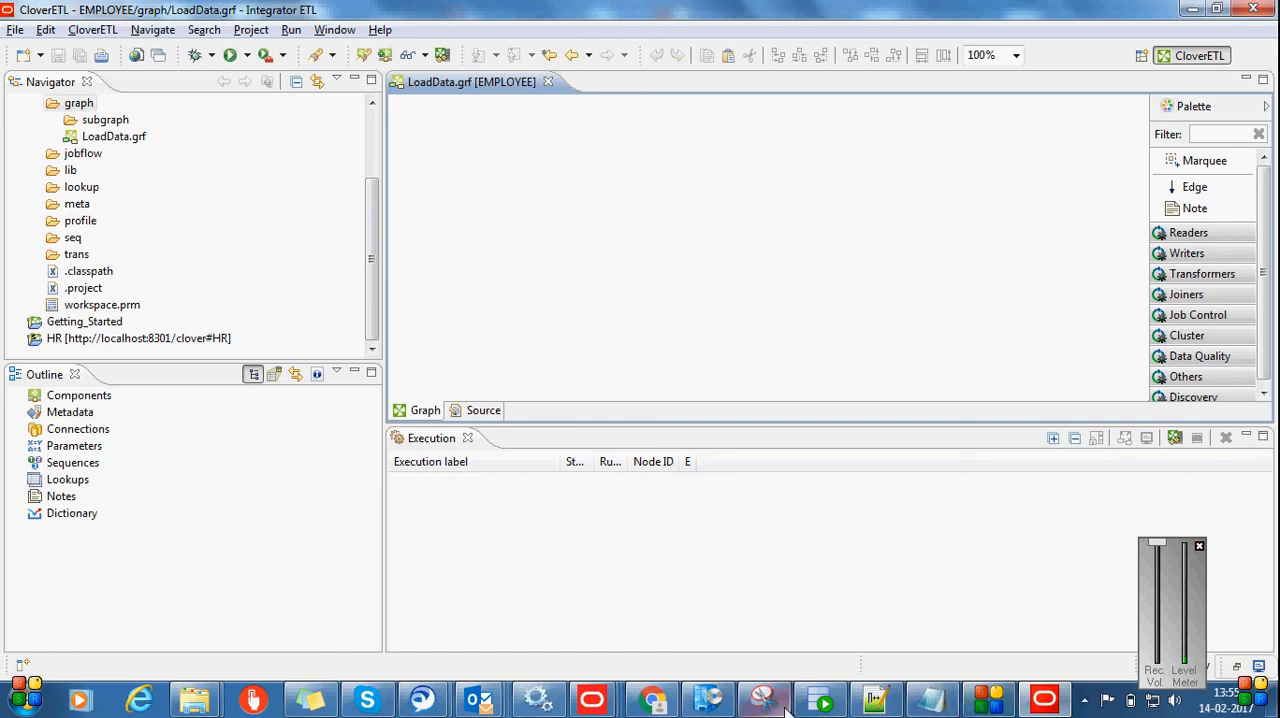
{"action": "mouse_move", "coordinate": [816, 706]}
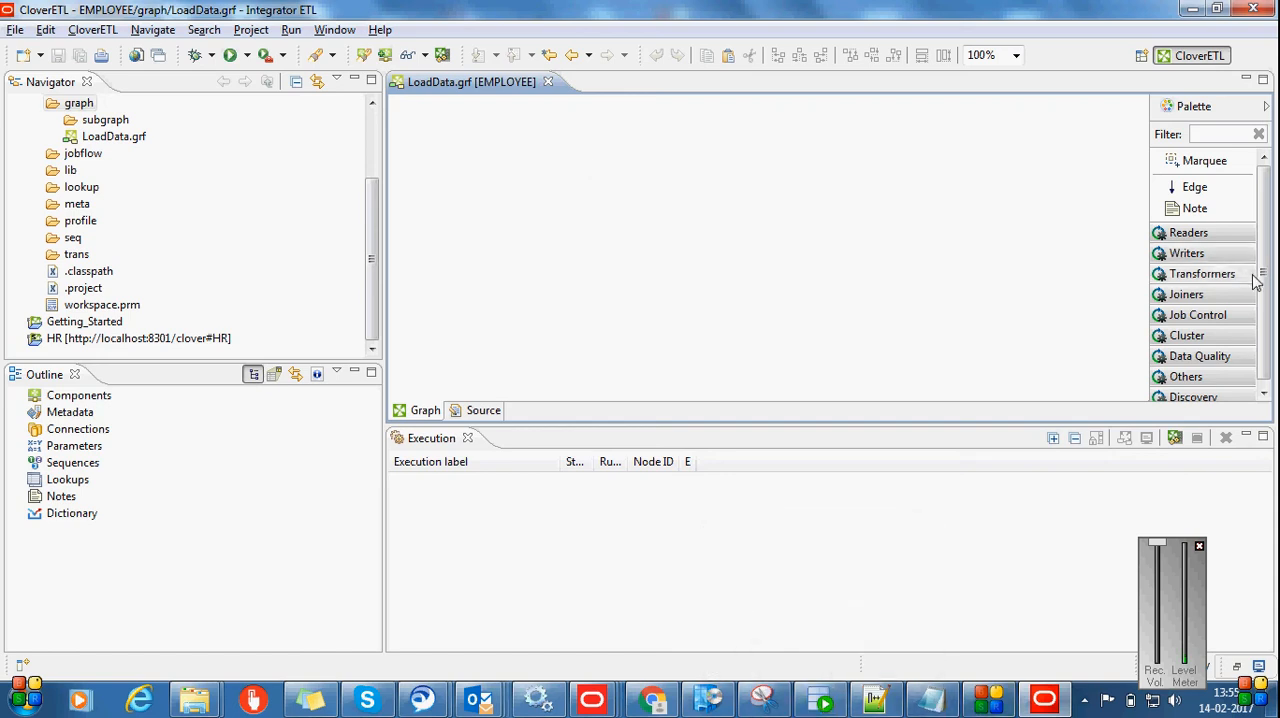
{"action": "left_click", "coordinate": [1190, 236]}
{"action": "left_click", "coordinate": [1190, 236]}
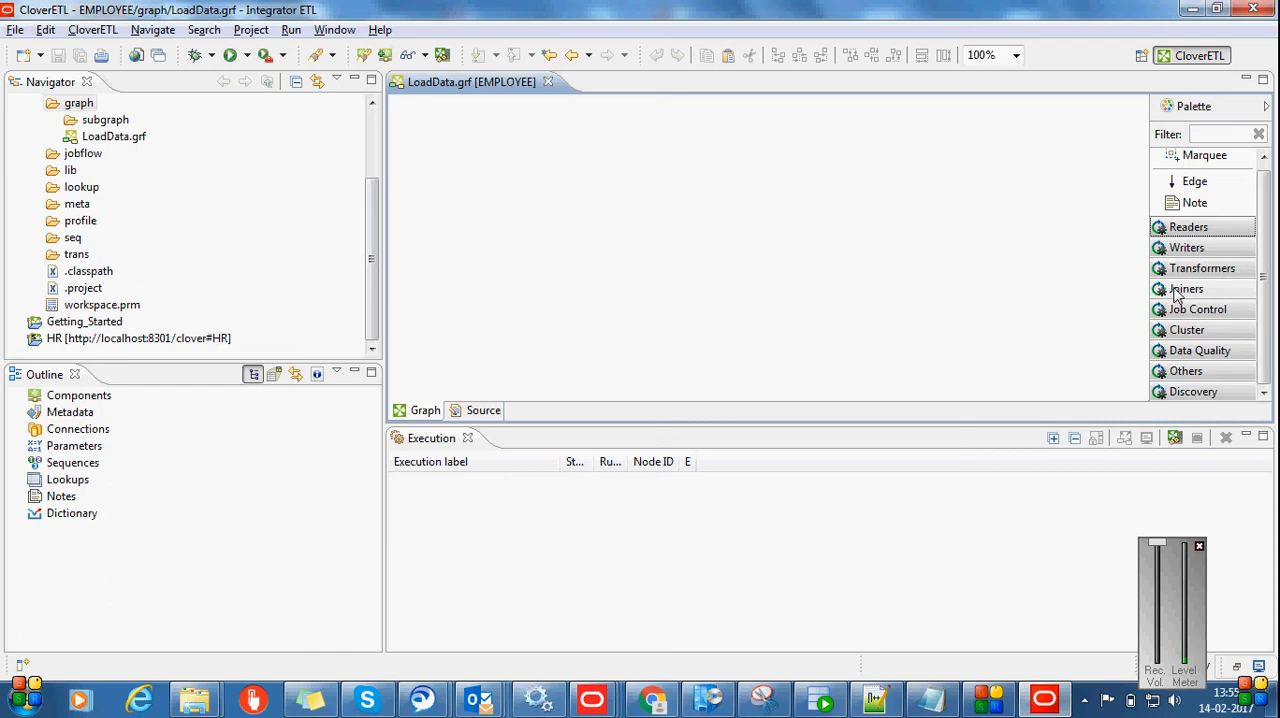
{"action": "left_click", "coordinate": [1190, 229]}
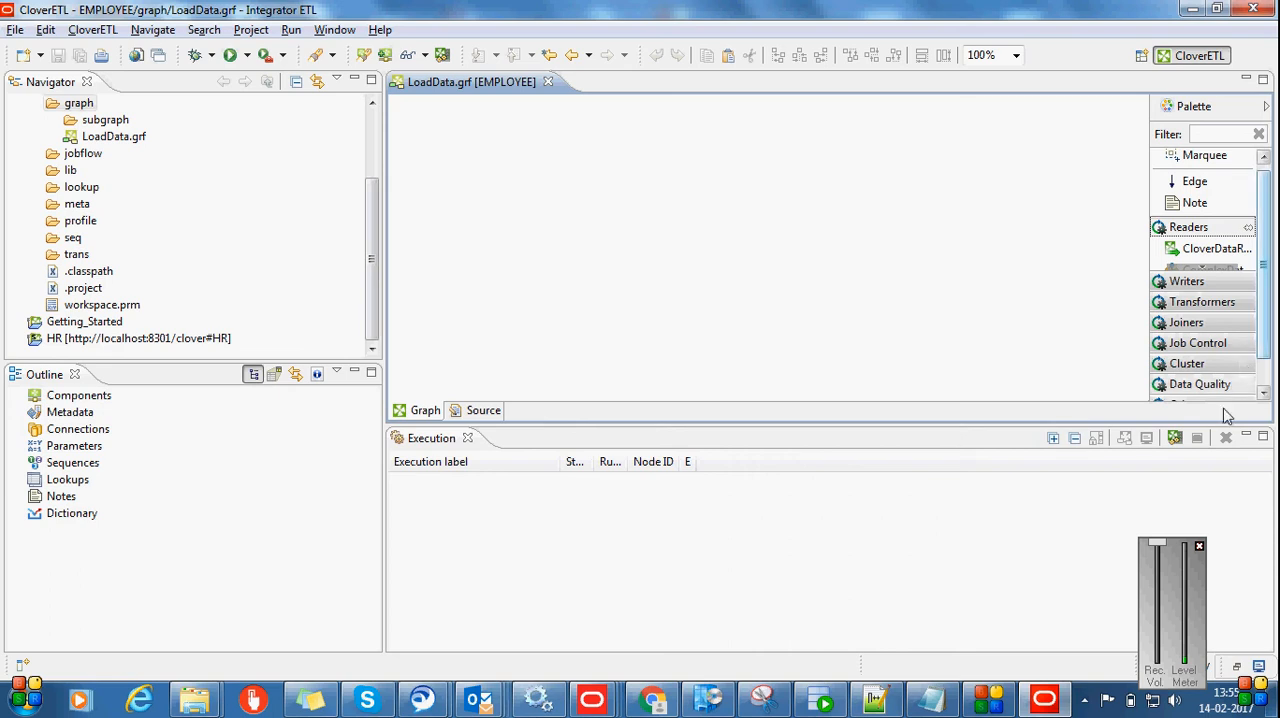
{"action": "left_click", "coordinate": [1224, 440]}
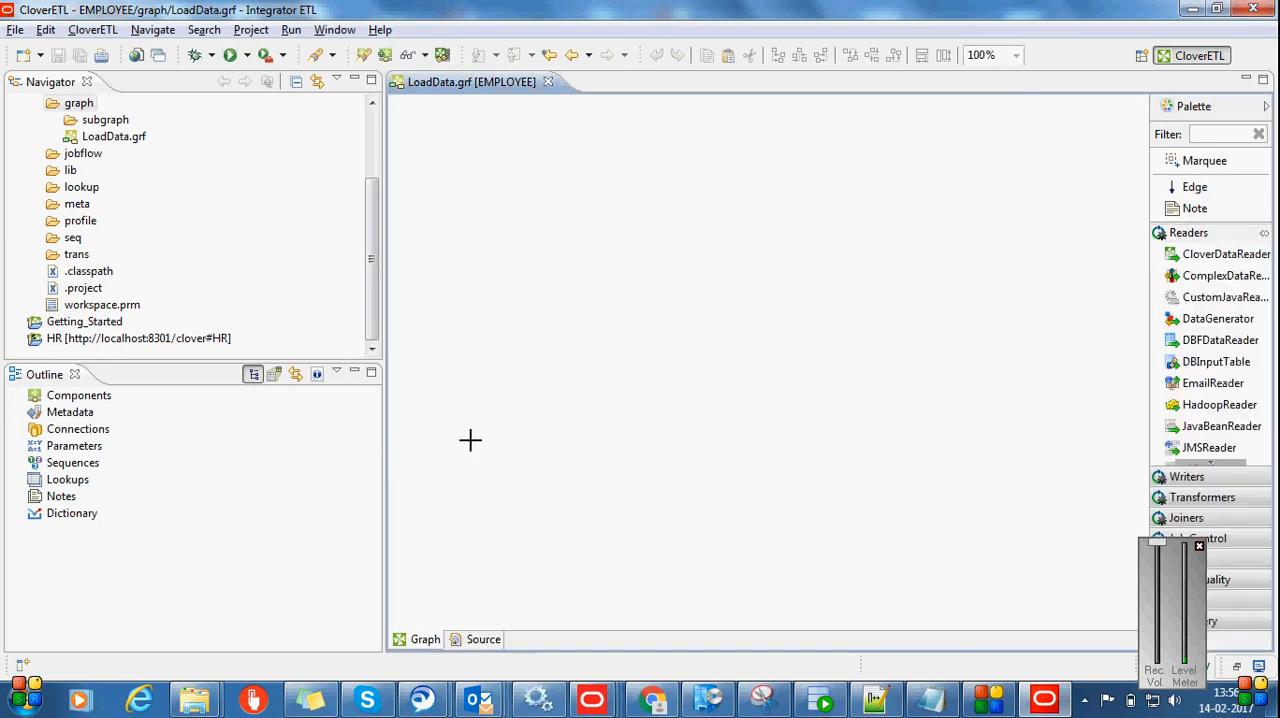
{"action": "left_click", "coordinate": [467, 438]}
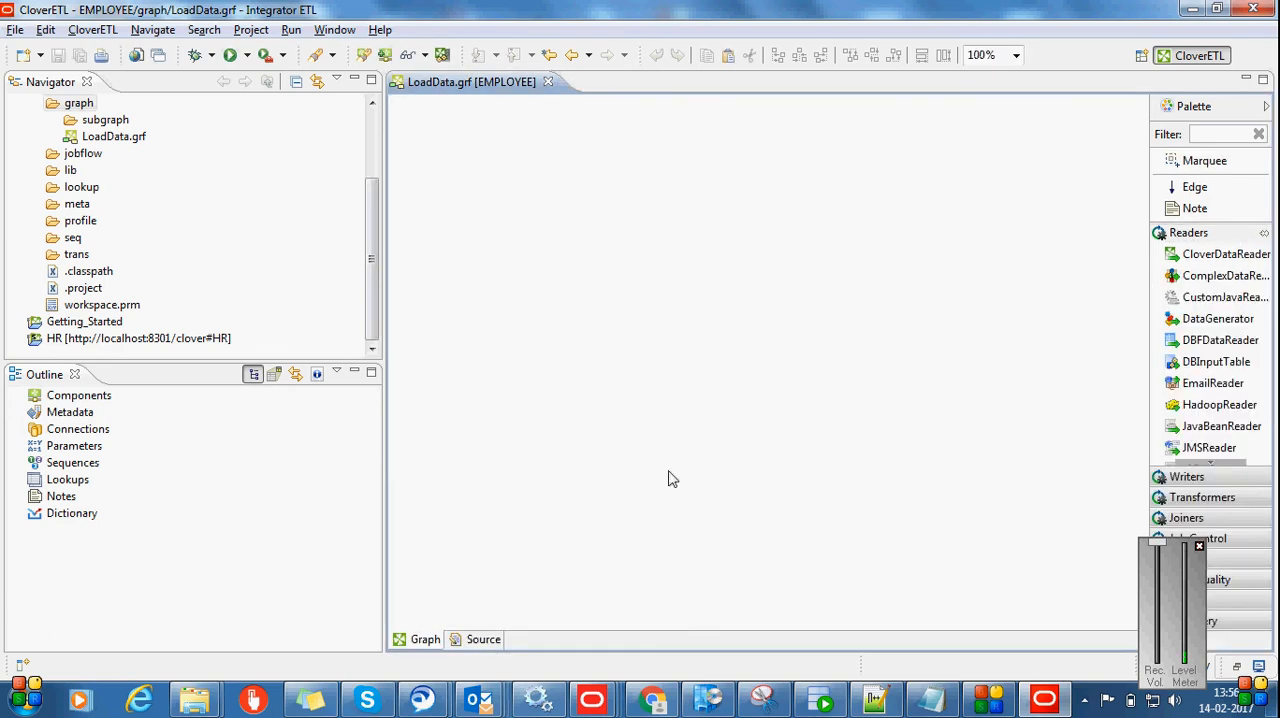
{"action": "left_click", "coordinate": [1211, 363]}
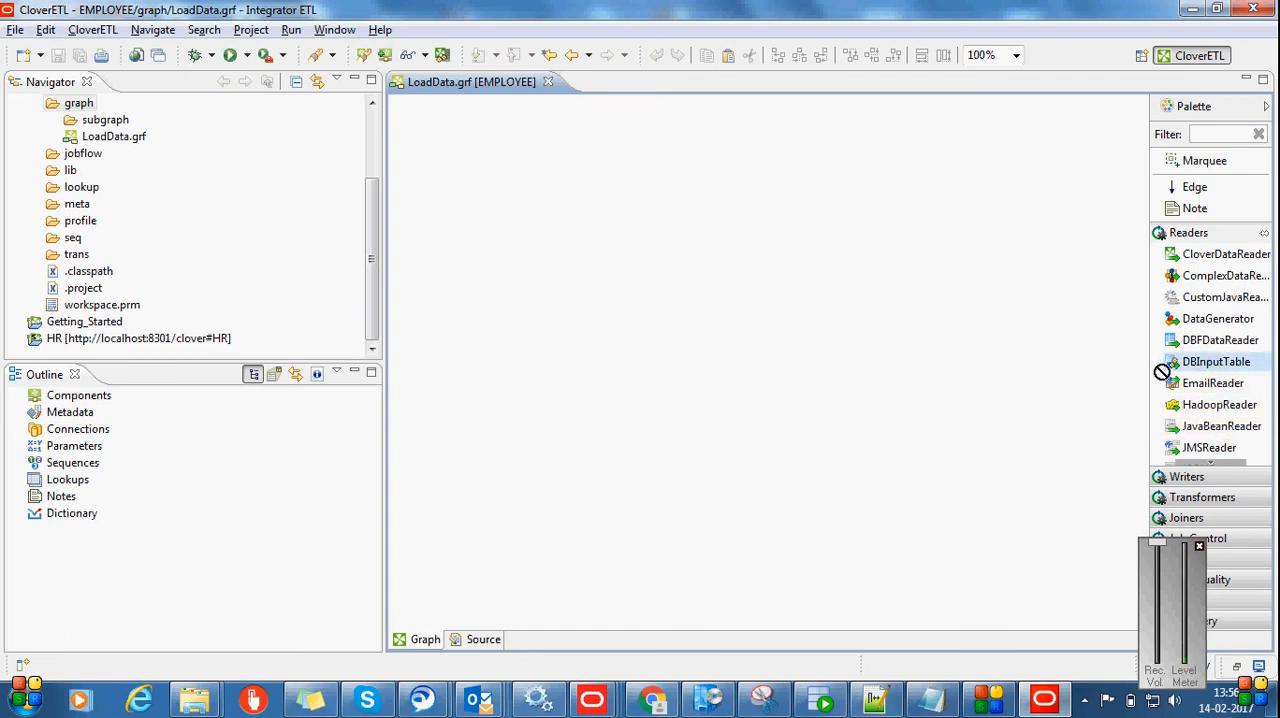
{"action": "left_click", "coordinate": [521, 241]}
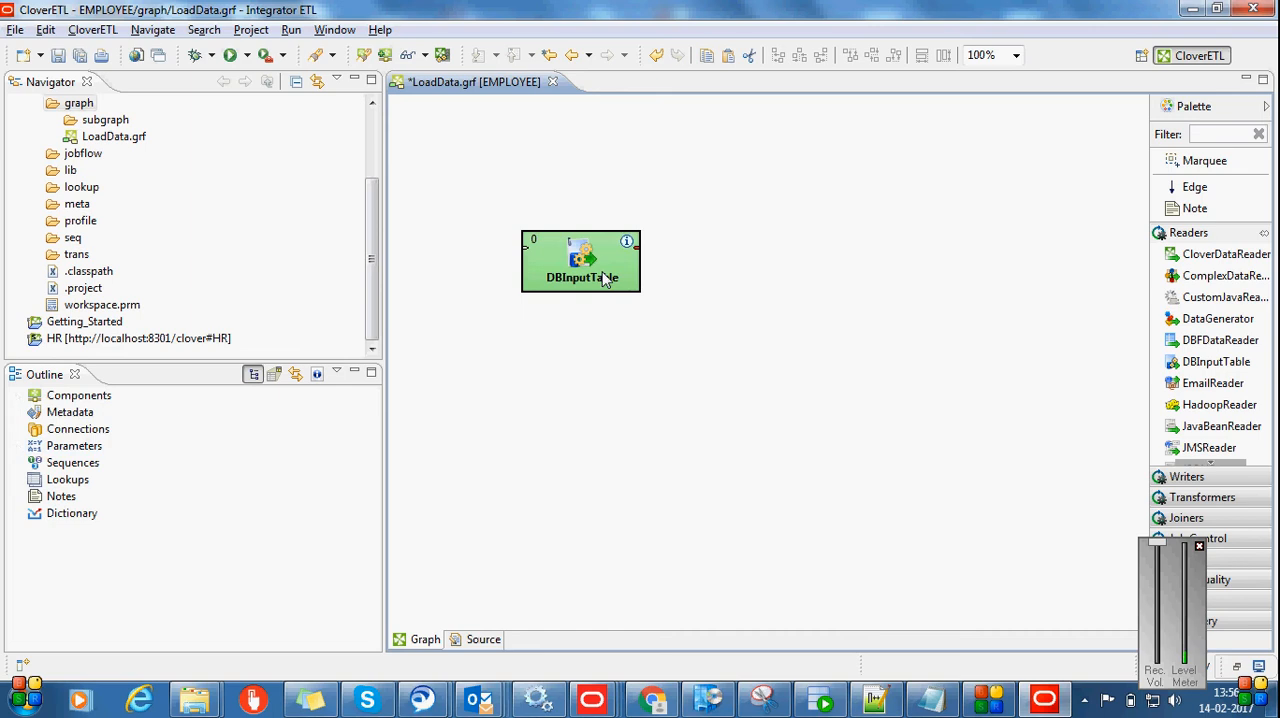
Create a new DB connection in the LoadData graph using the Oracle driver and name it Emp
{"action": "left_click", "coordinate": [92, 429]}
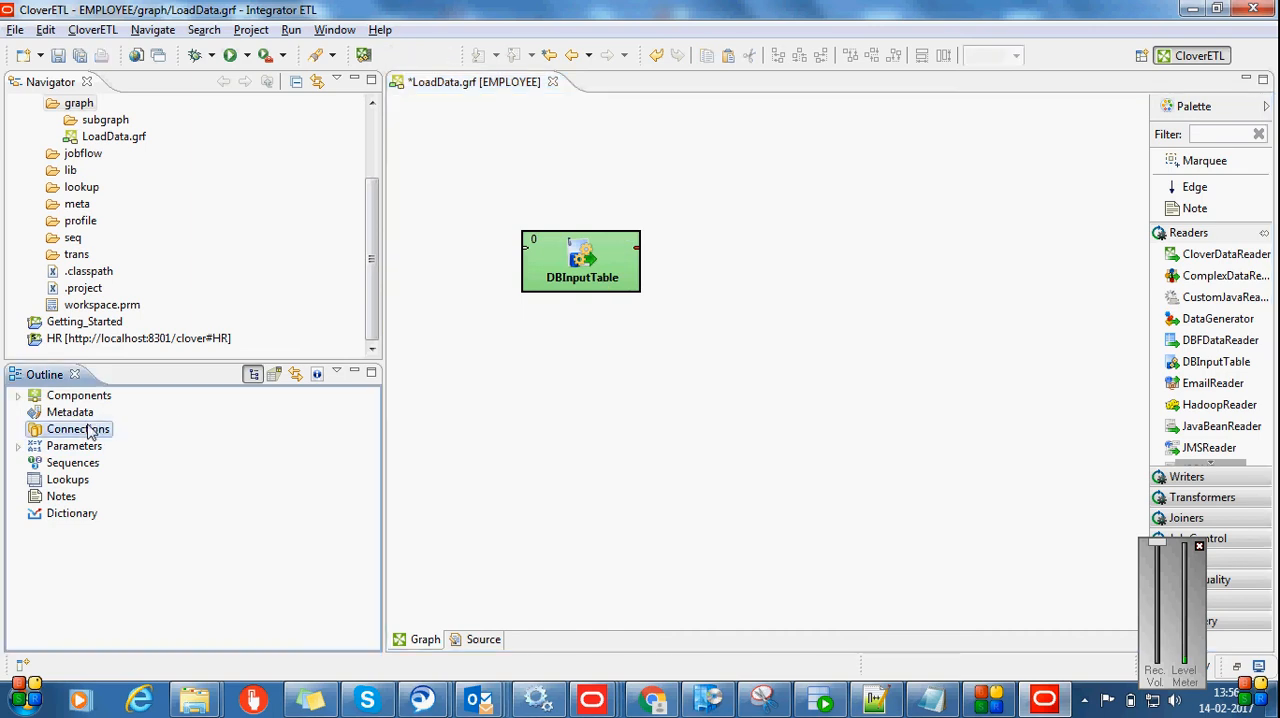
{"action": "right_click", "coordinate": [90, 430]}
{"action": "mouse_move", "coordinate": [180, 440]}
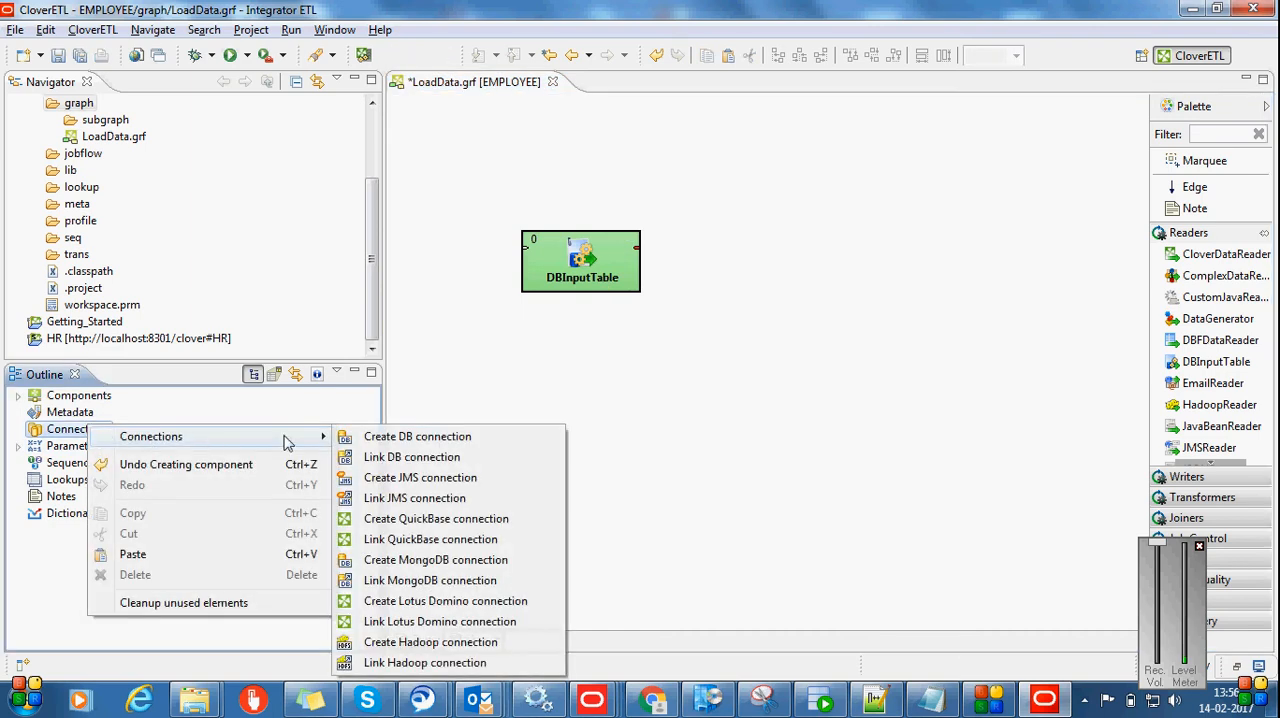
{"action": "left_click", "coordinate": [387, 439]}
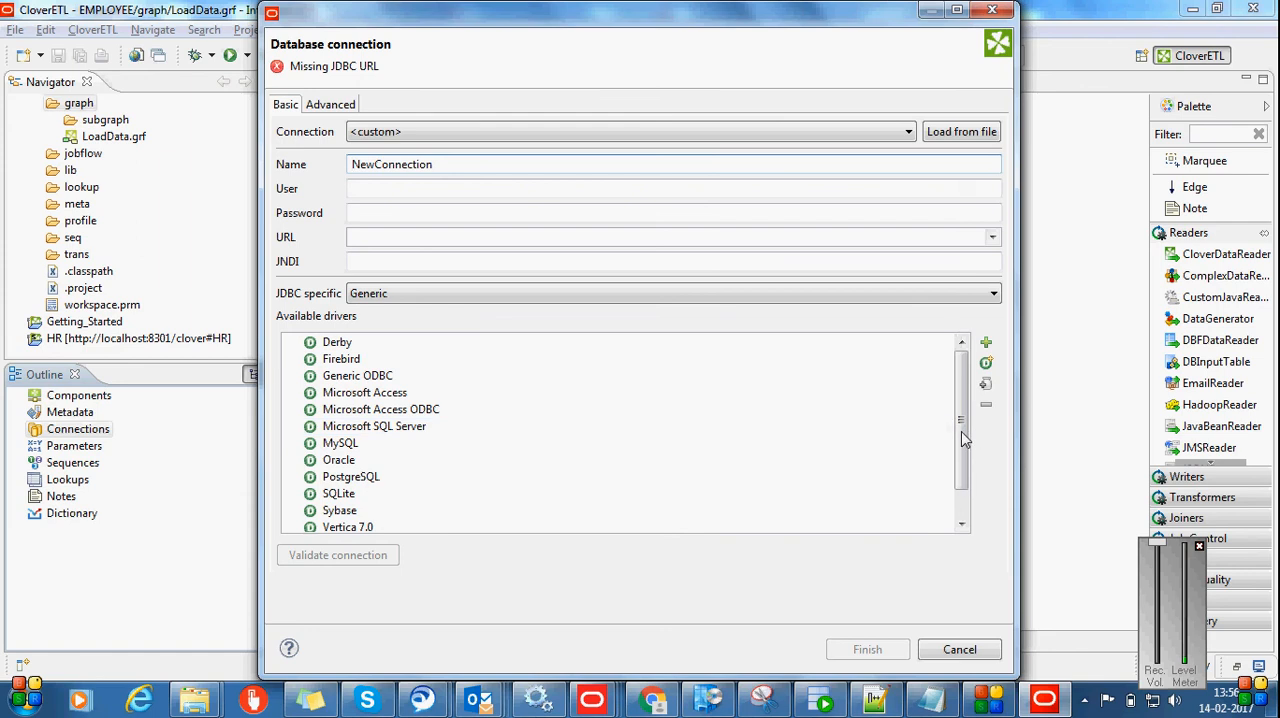
{"action": "left_click", "coordinate": [350, 461]}
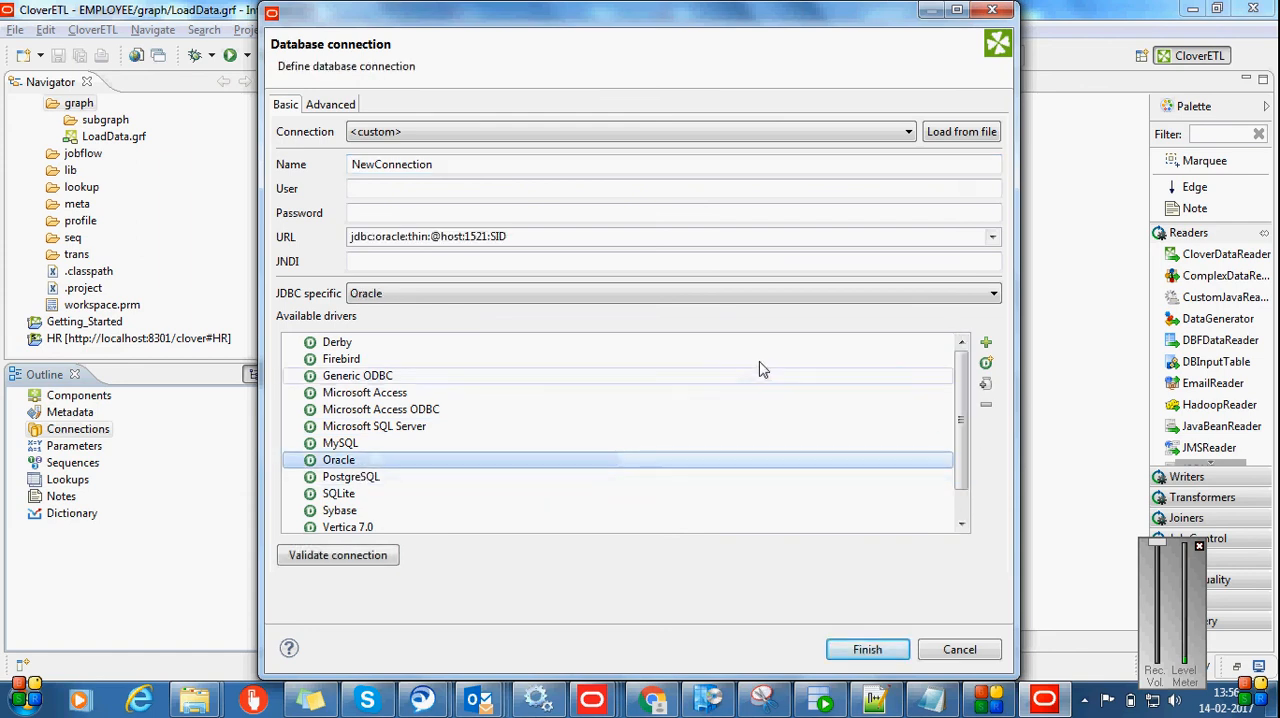
{"action": "left_click", "coordinate": [446, 165]}
{"action": "double_click", "coordinate": [446, 165]}
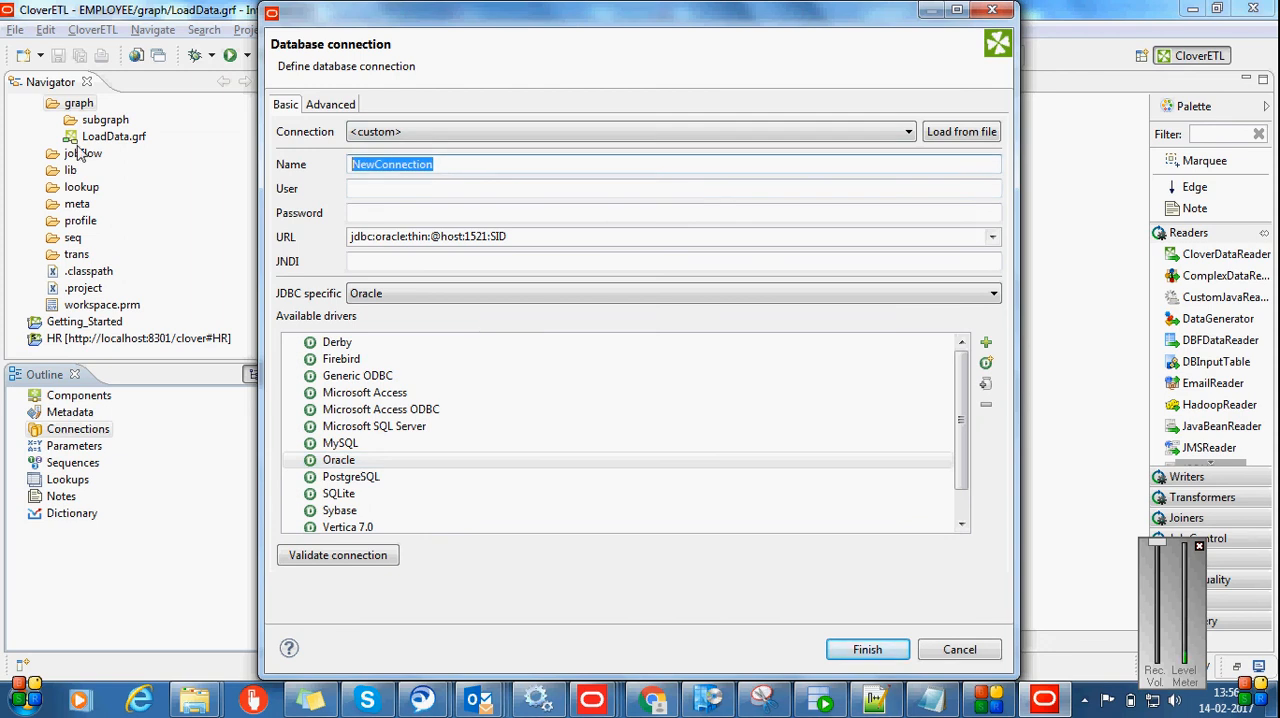
{"action": "type", "text": "Emp"}
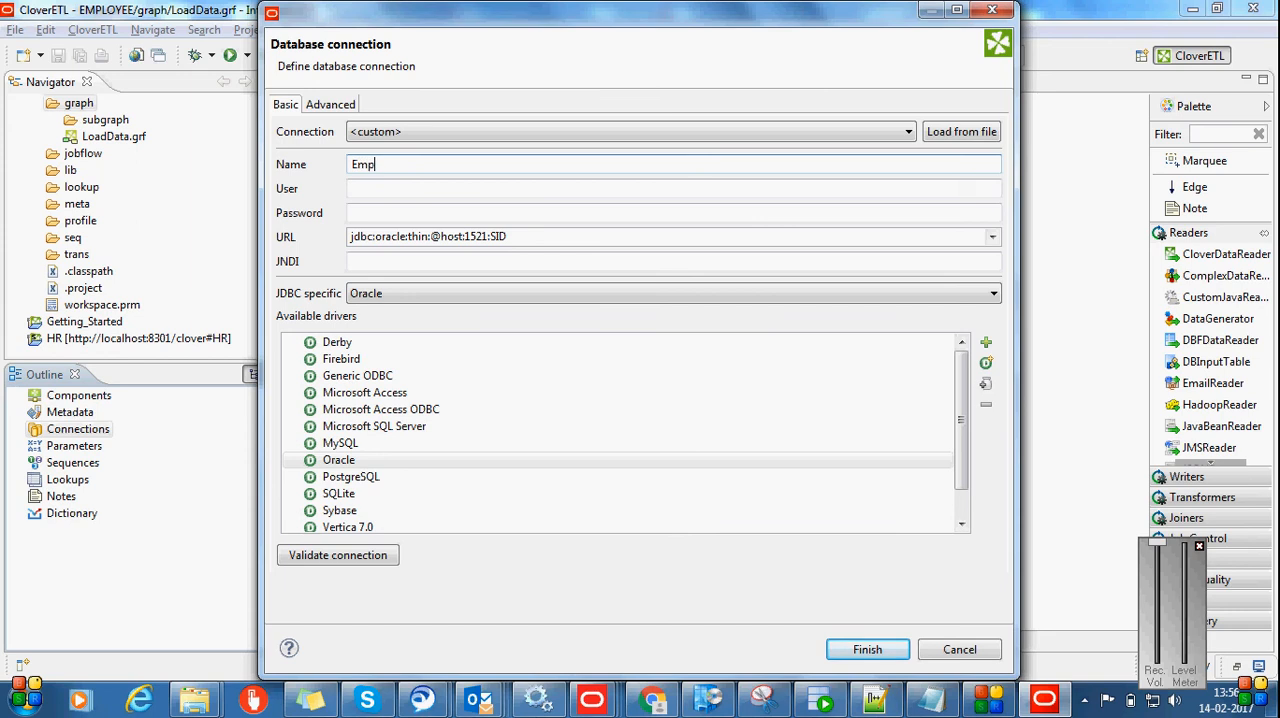
{"action": "left_click", "coordinate": [370, 189]}
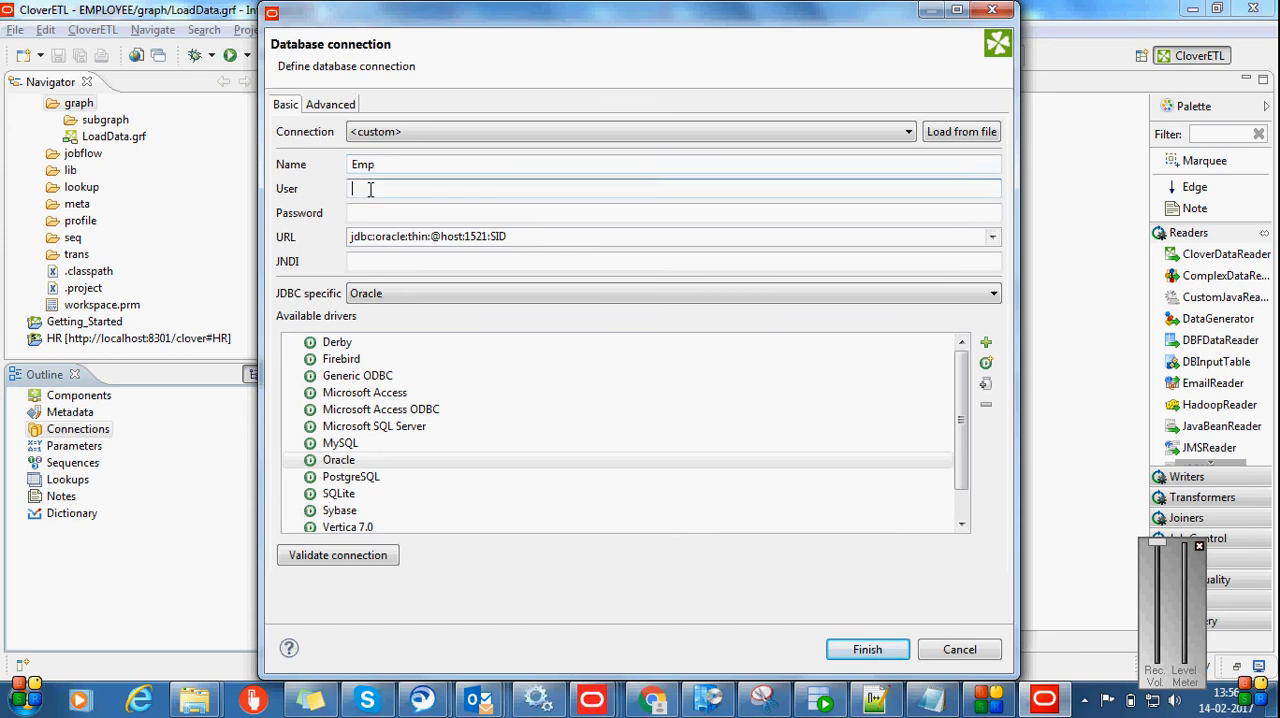
{"action": "type", "text": "HR"}
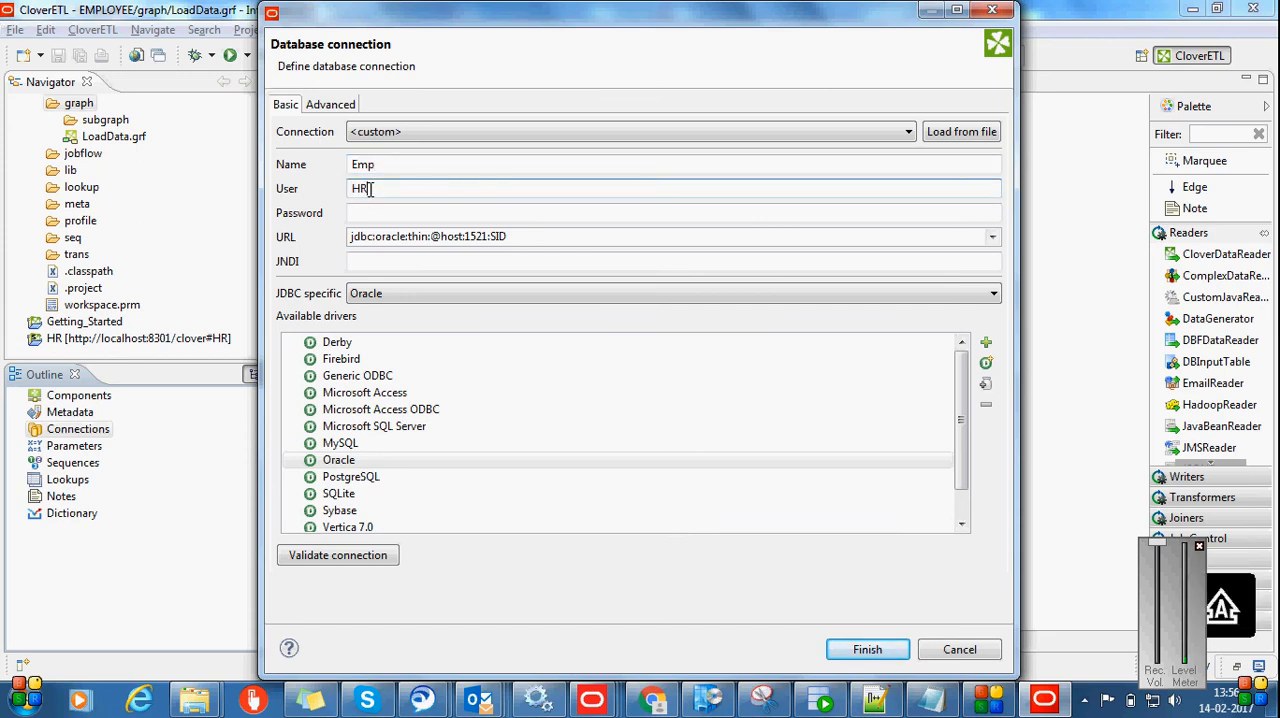
{"action": "left_click", "coordinate": [370, 213]}
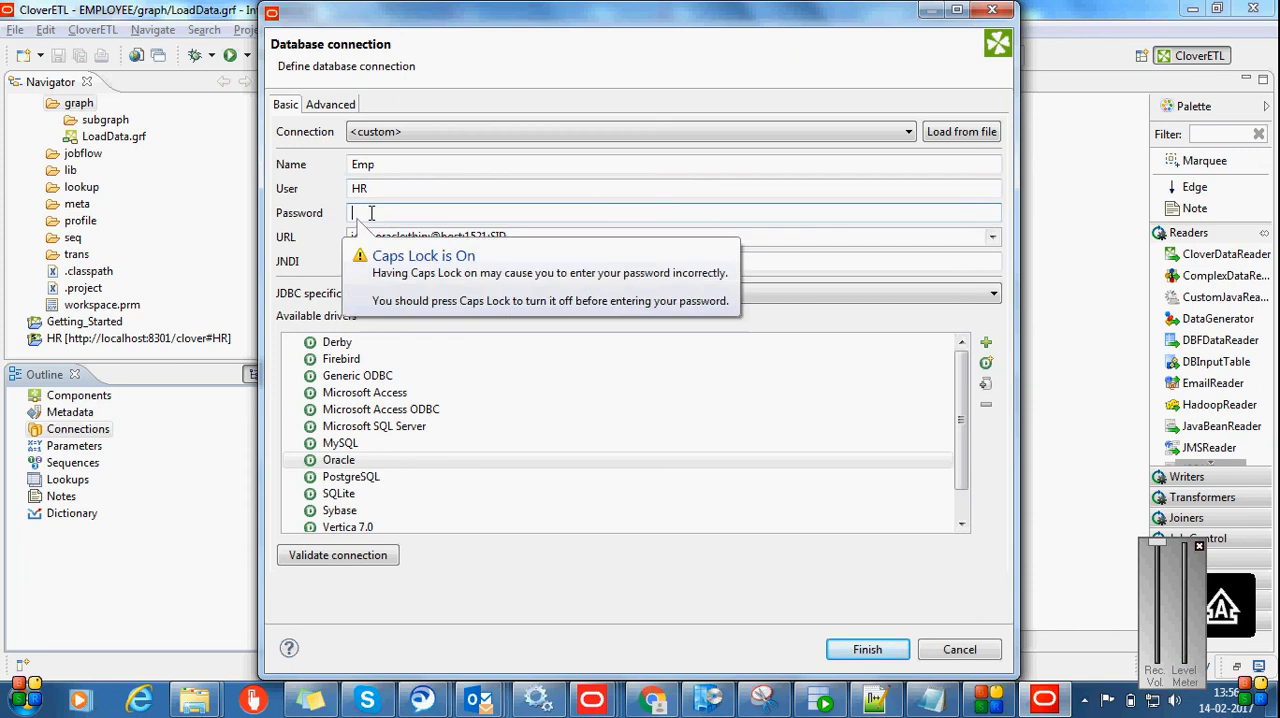
{"action": "type", "text": "H"}
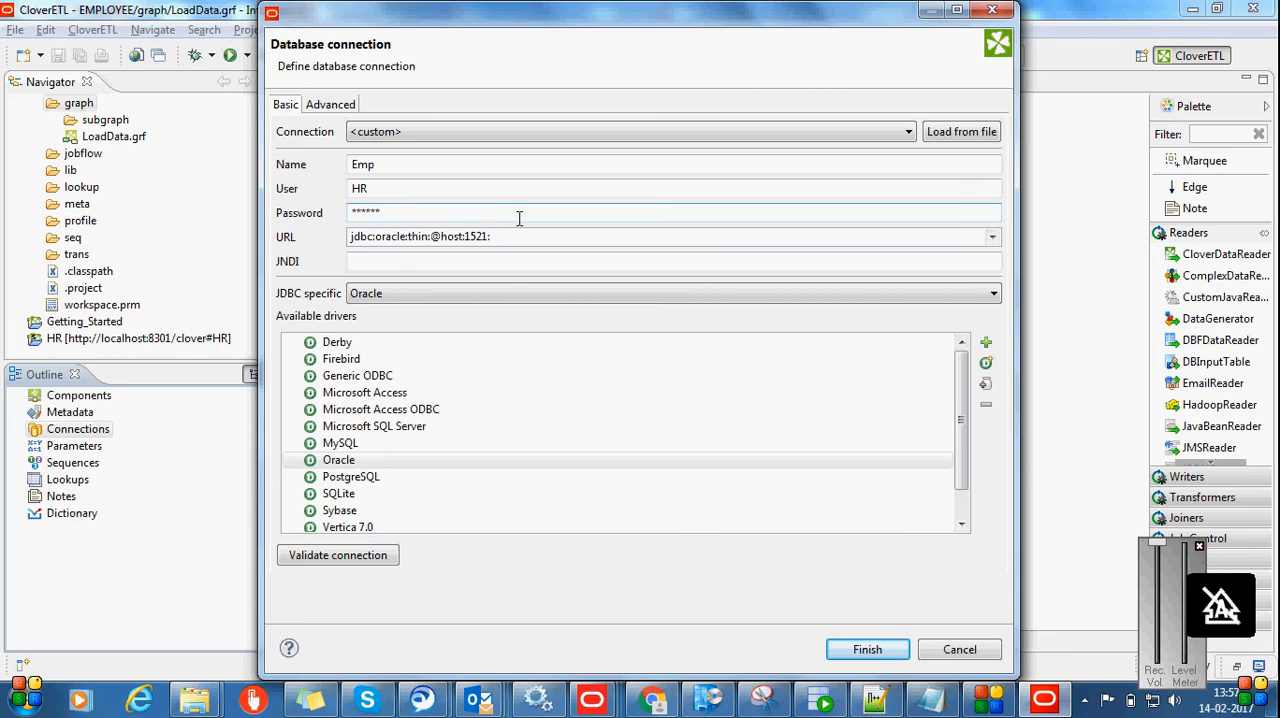
{"action": "type", "text": "e"}
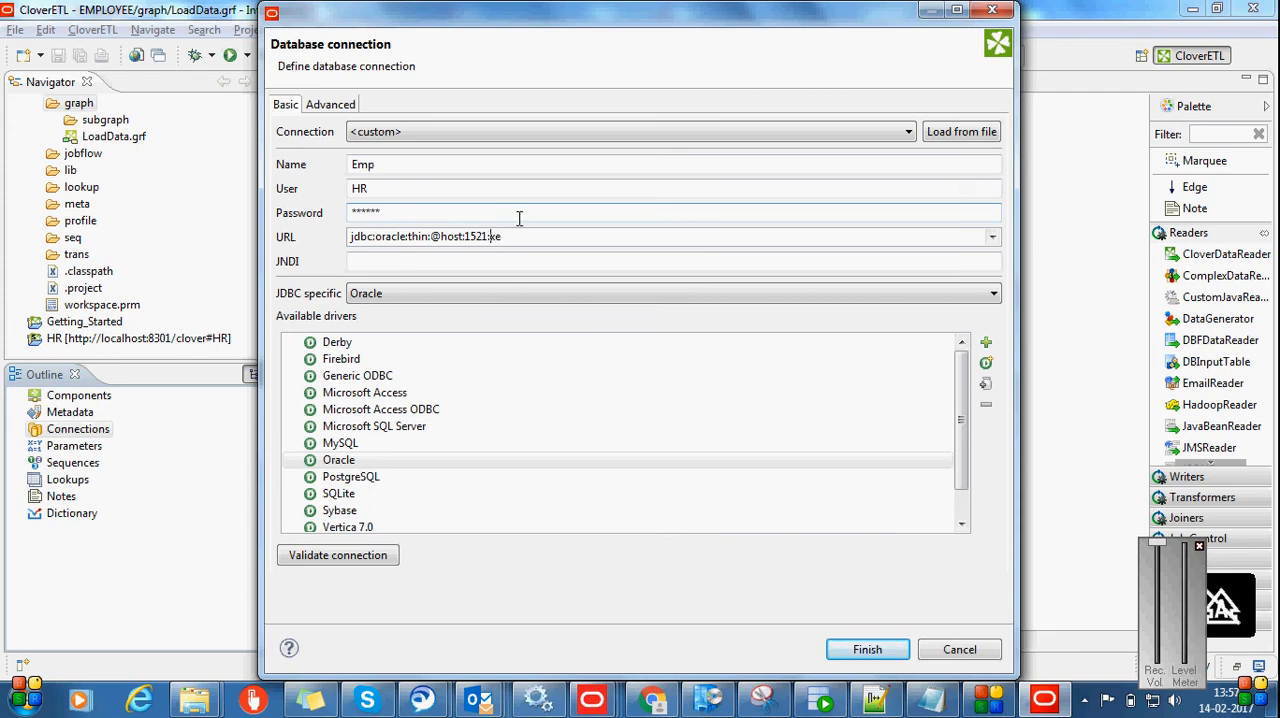
{"action": "key", "text": "Left"}
{"action": "key", "text": "Left"}
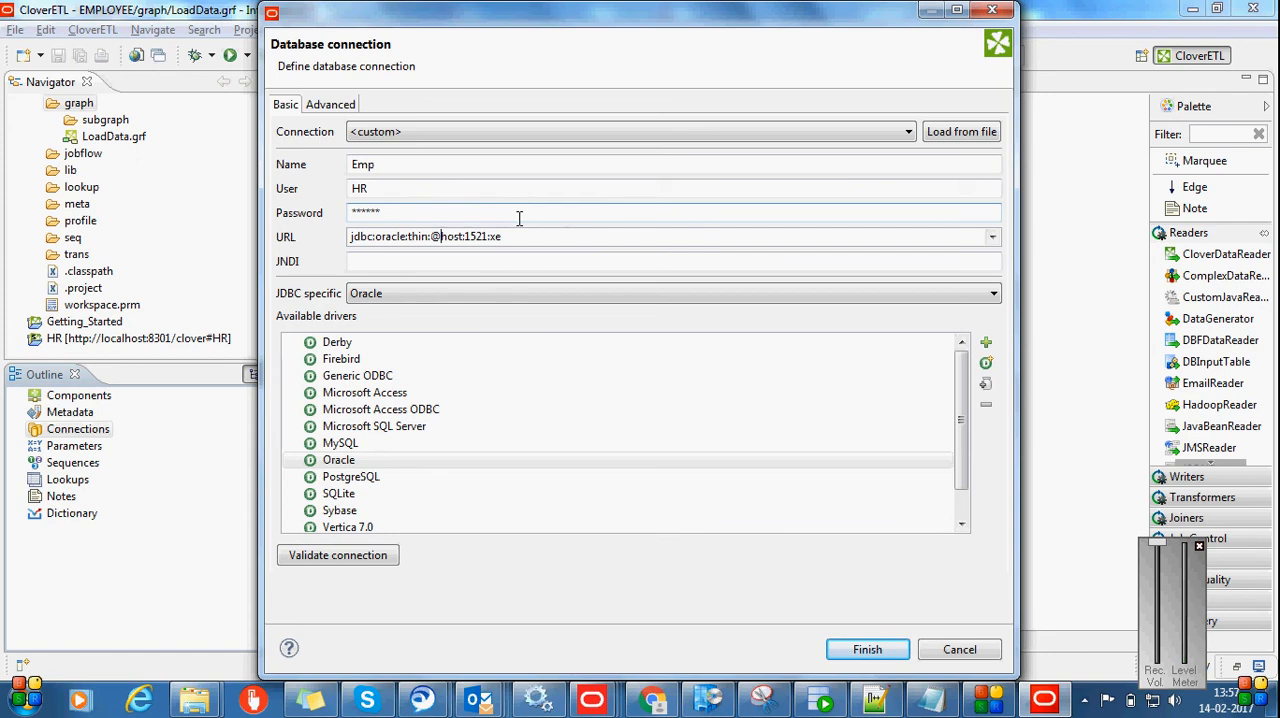
{"action": "type", "text": "local"}
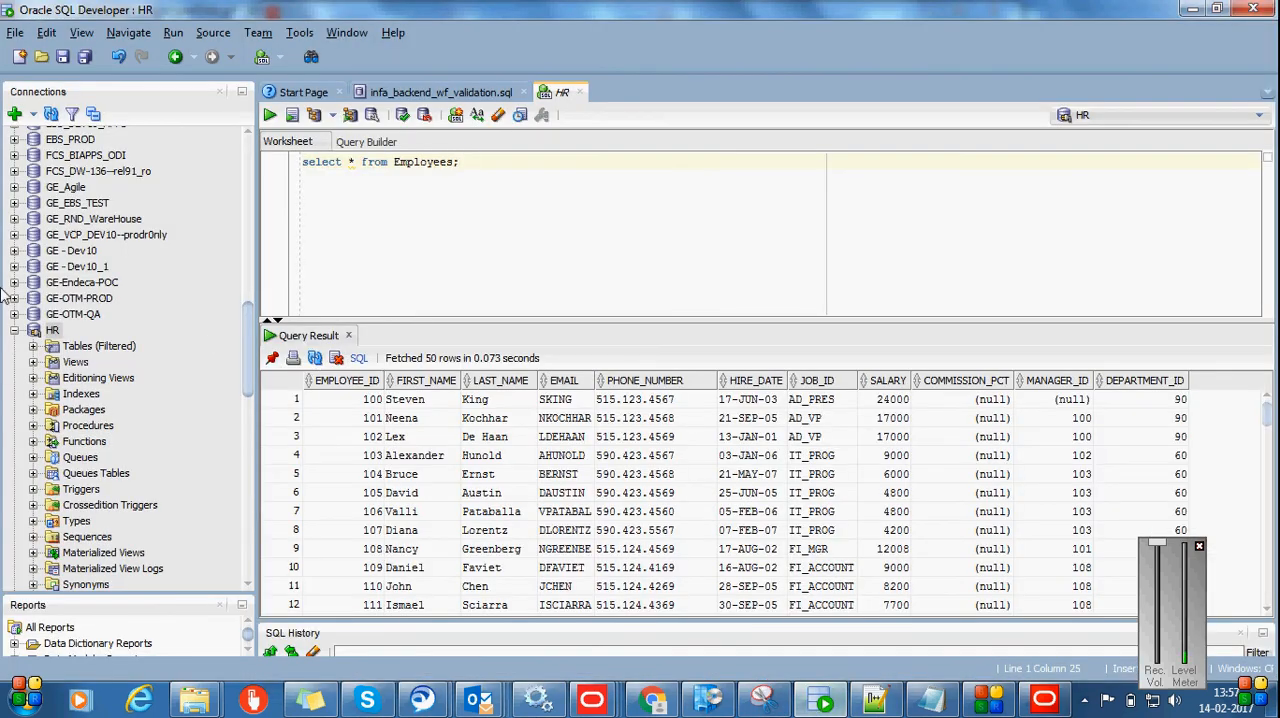
Switch to Oracle SQL Developer and open the HR connection's properties to check its connection details
{"action": "left_click", "coordinate": [54, 331]}
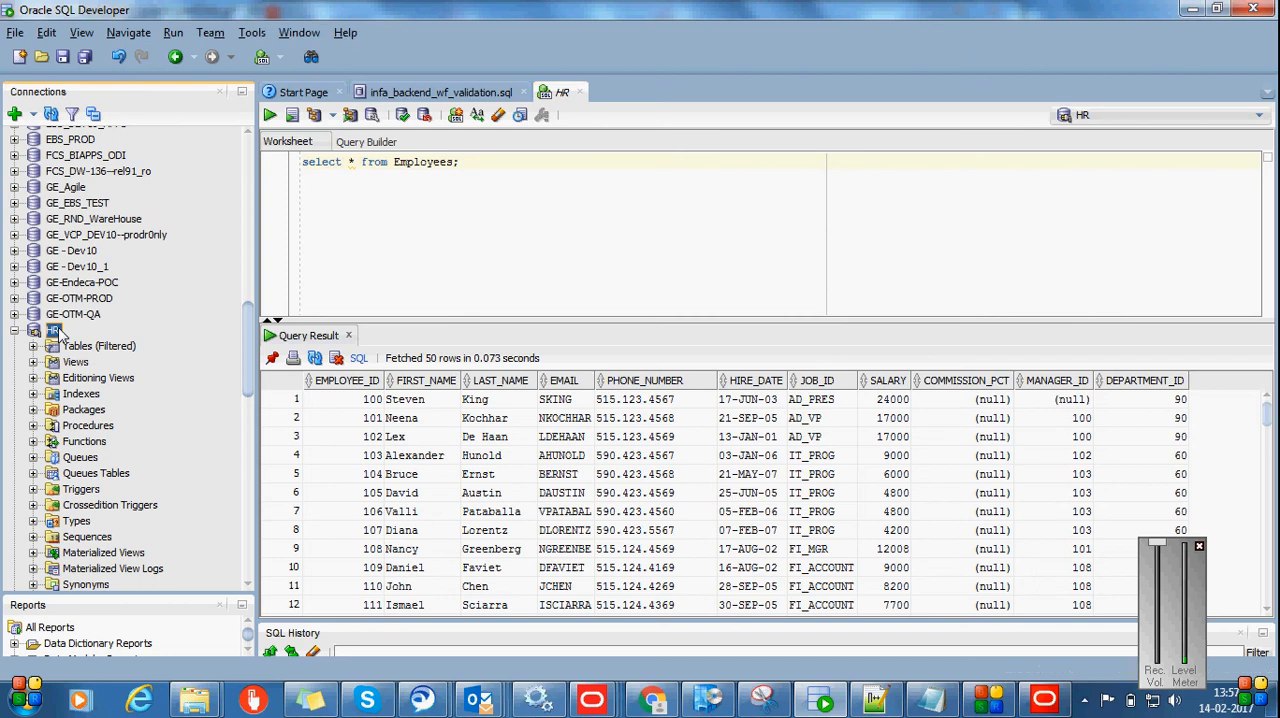
{"action": "right_click", "coordinate": [57, 333]}
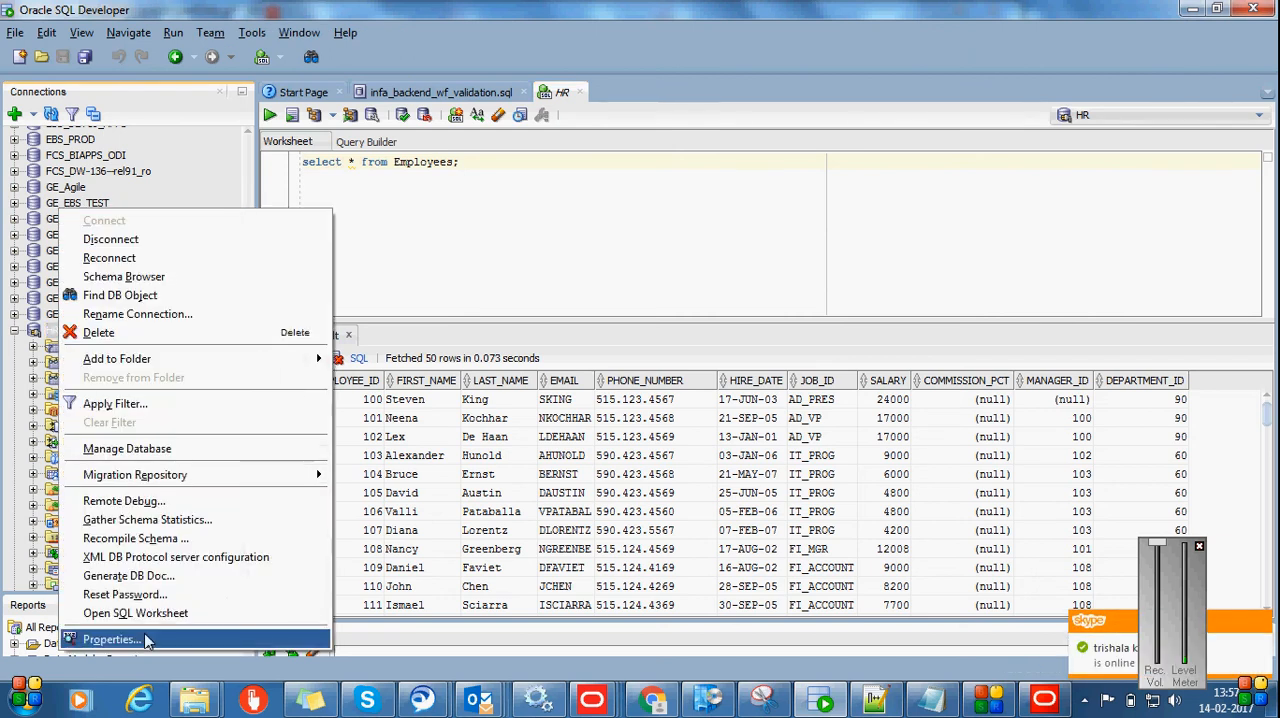
{"action": "left_click", "coordinate": [110, 639]}
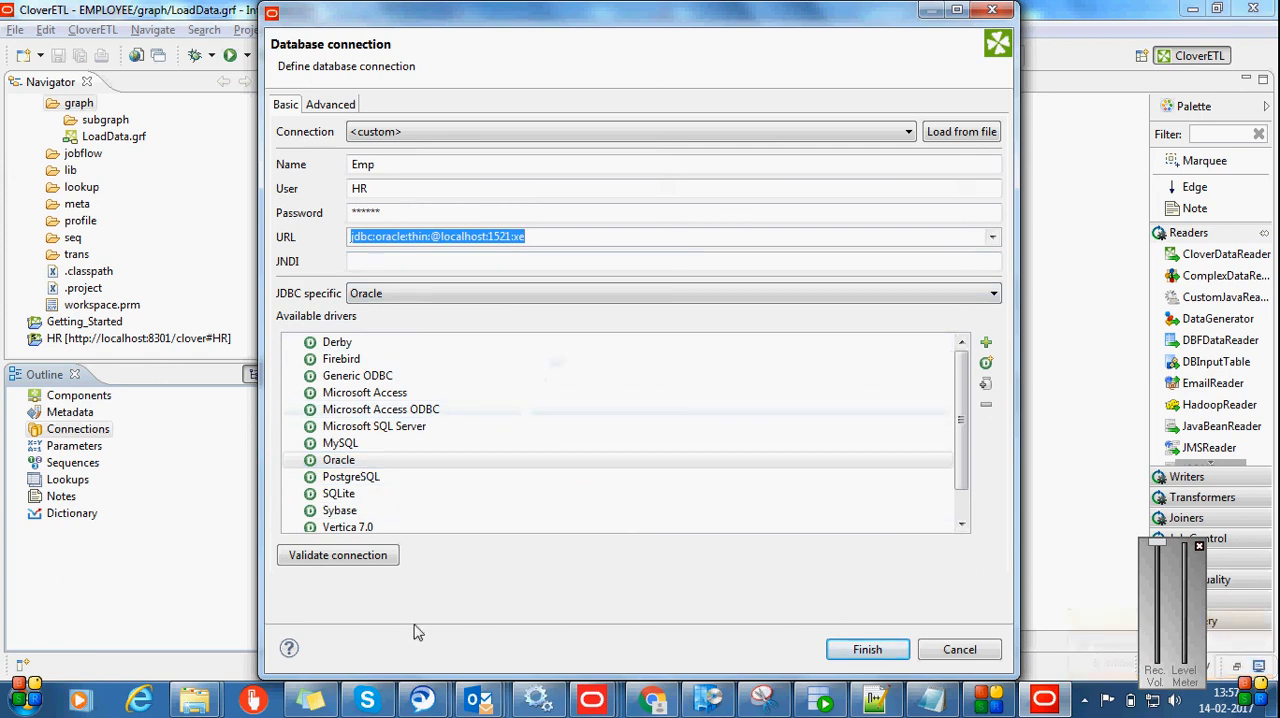
Validate the Emp database connection in Integrator ETL, finish creating it, and expand the graph's connections
{"action": "left_click", "coordinate": [380, 556]}
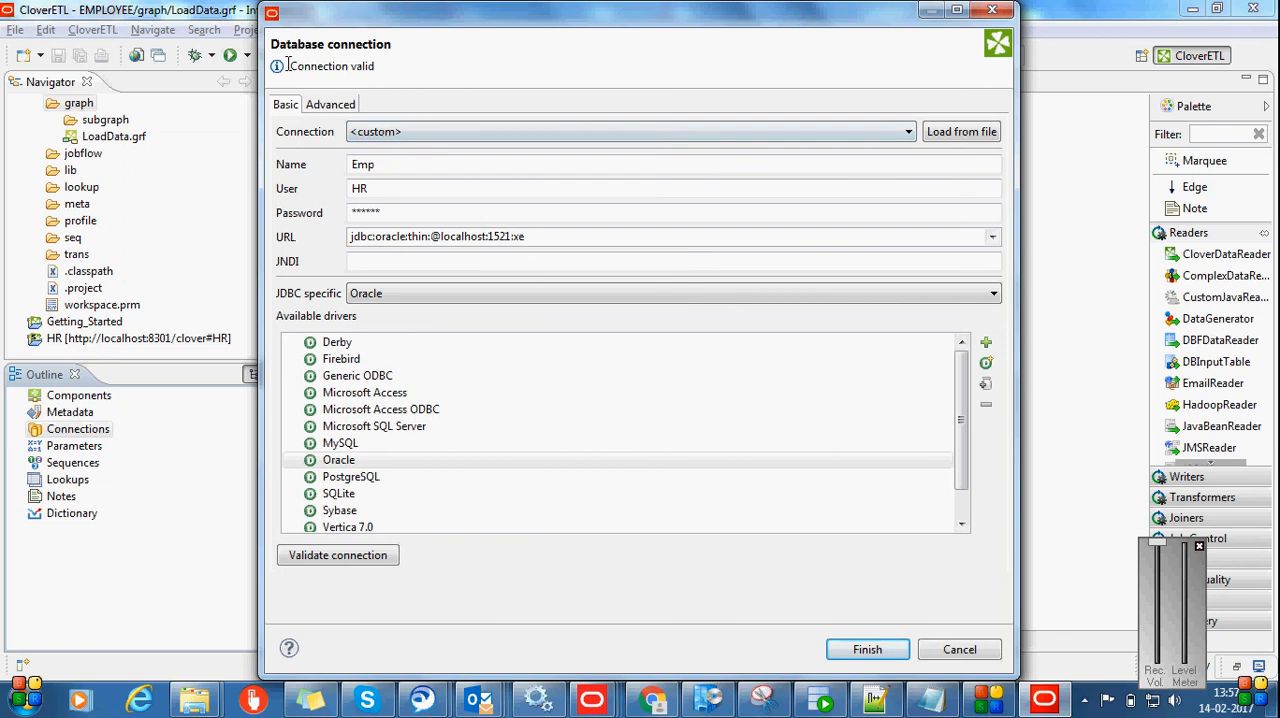
{"action": "left_click_drag", "start_coordinate": [288, 65], "coordinate": [414, 64]}
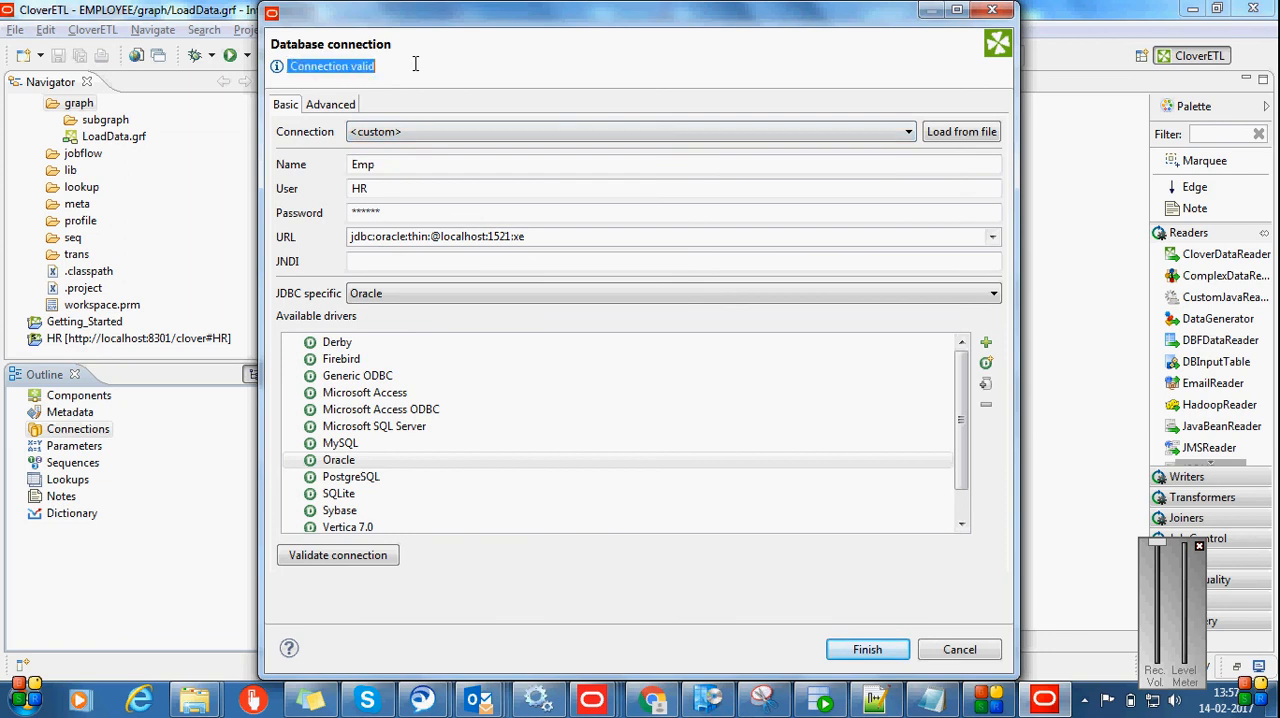
{"action": "left_click", "coordinate": [880, 648]}
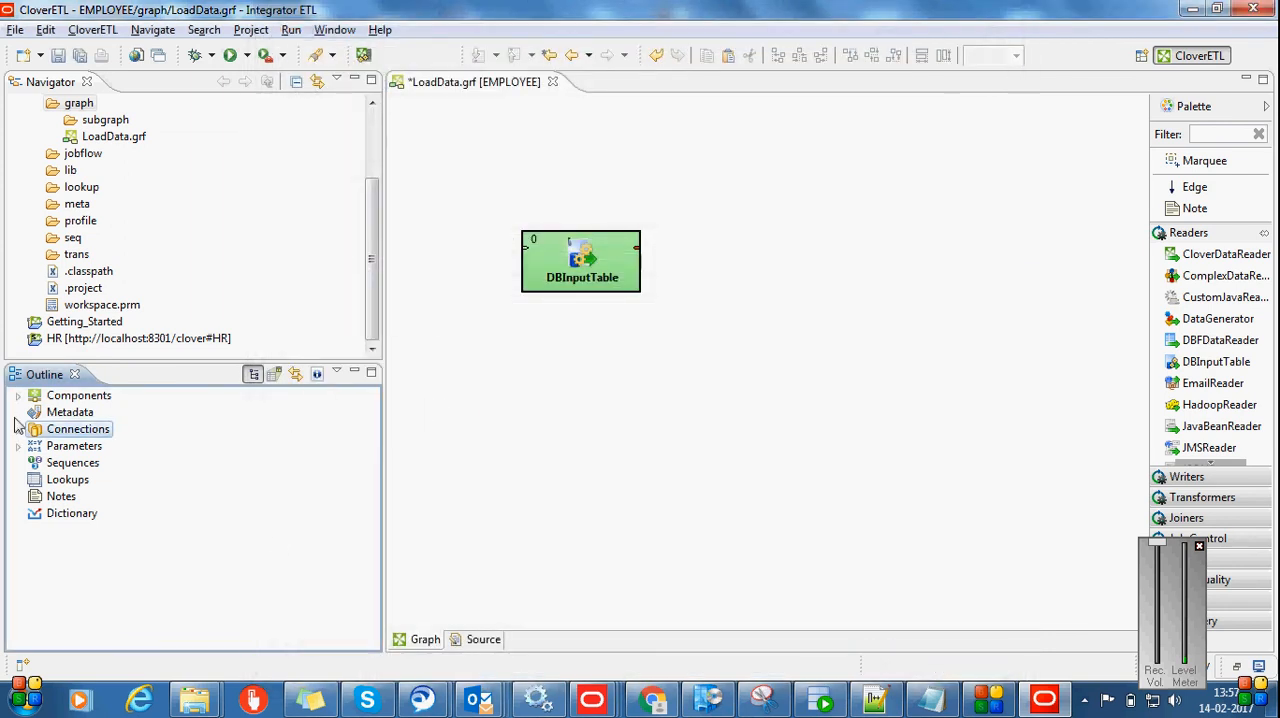
{"action": "left_click", "coordinate": [19, 431]}
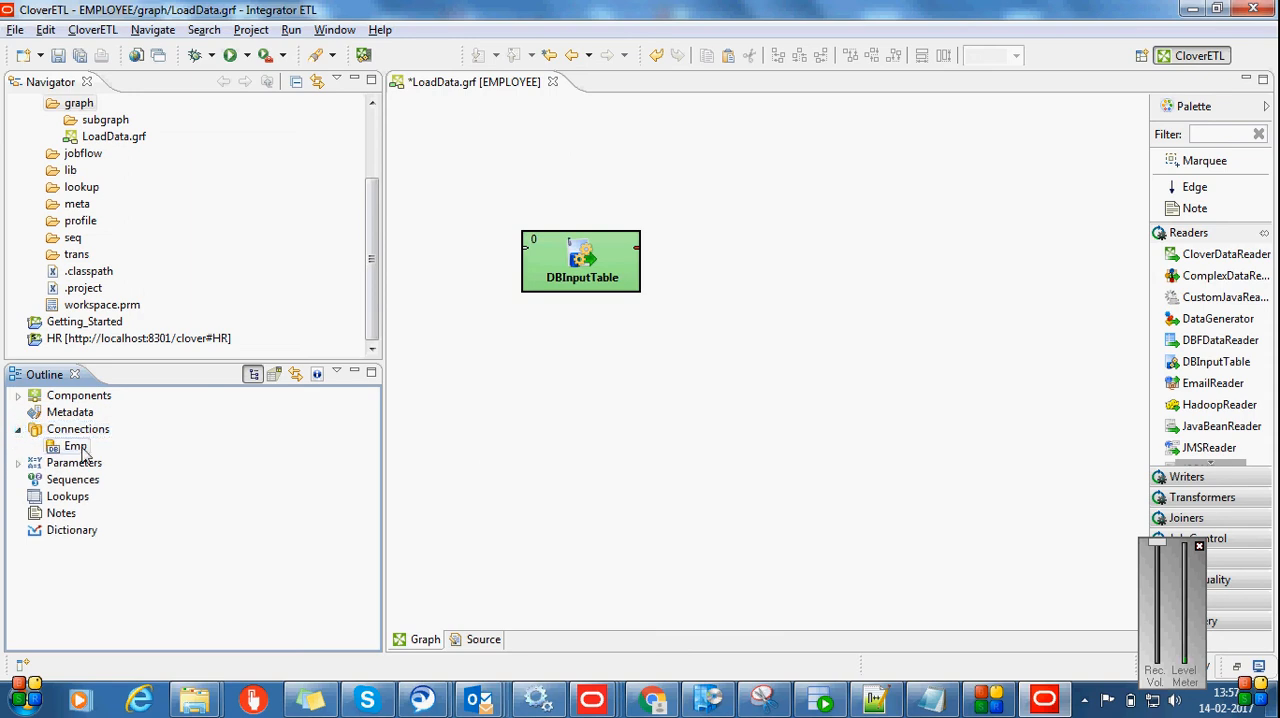
Open the DBInputTable component for editing and set its DB connection to Emp (id:JDBC0)
{"action": "double_click", "coordinate": [603, 281]}
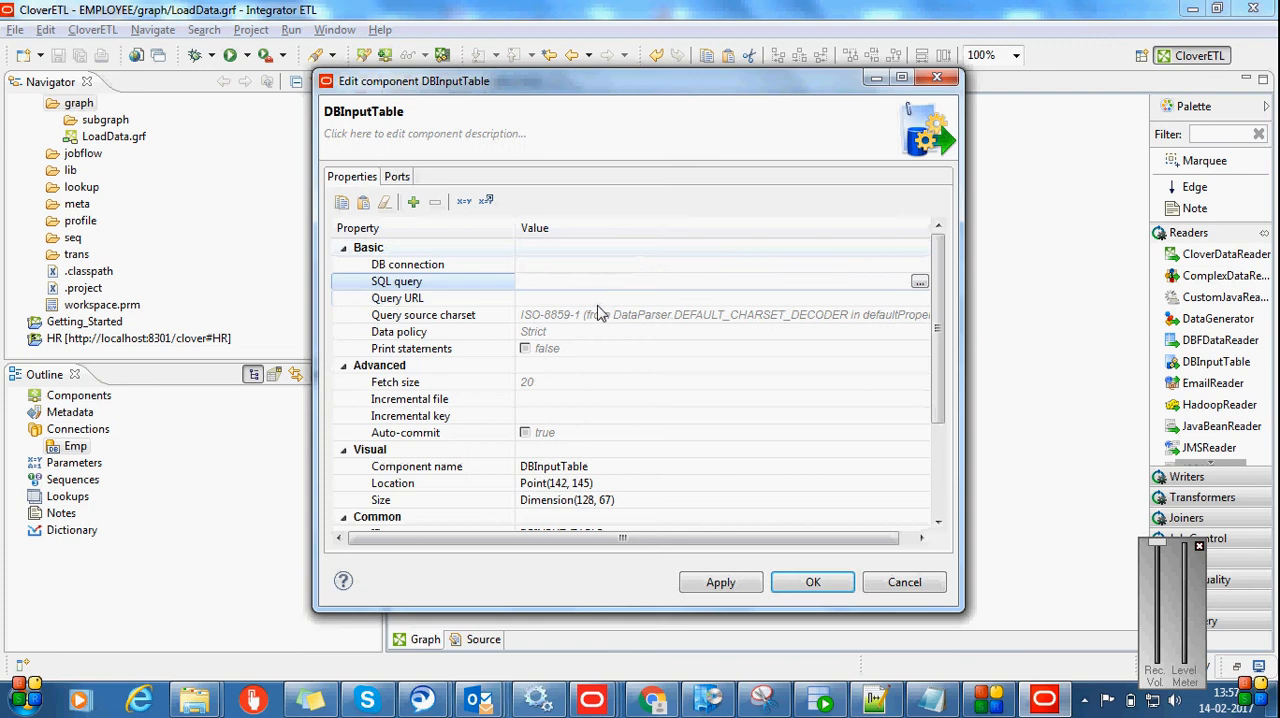
{"action": "left_click", "coordinate": [920, 266]}
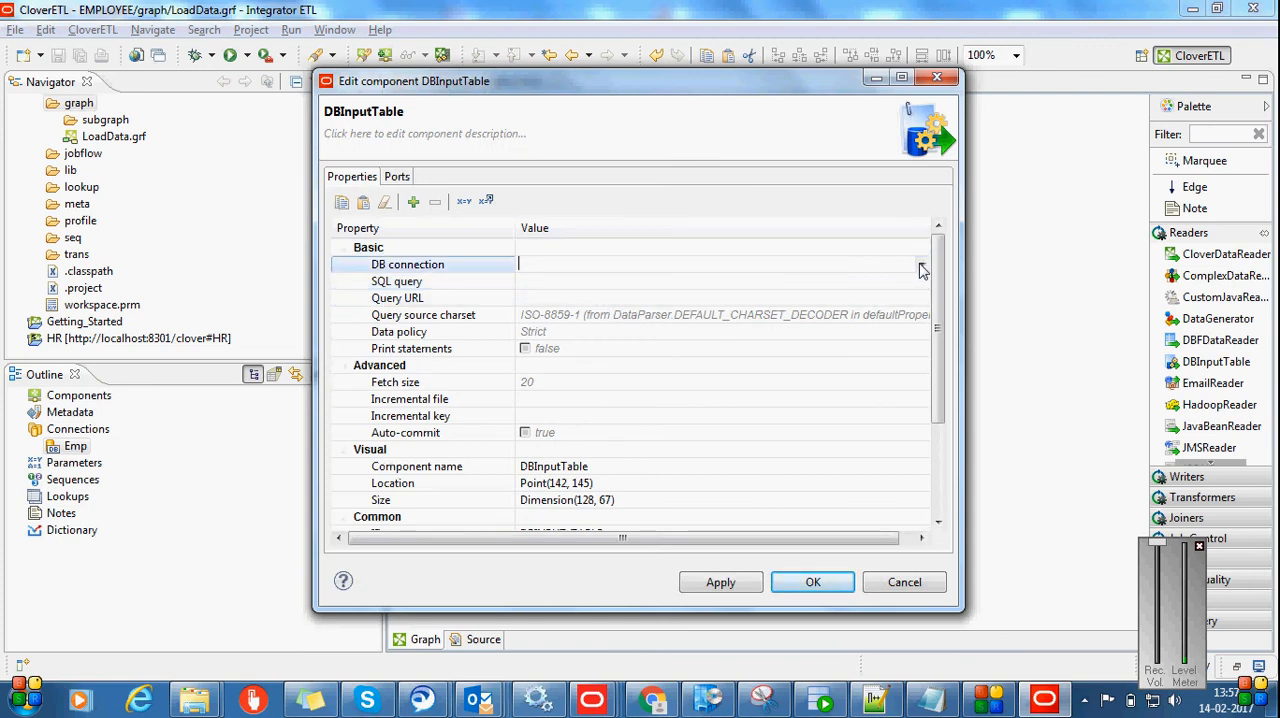
{"action": "left_click", "coordinate": [921, 267]}
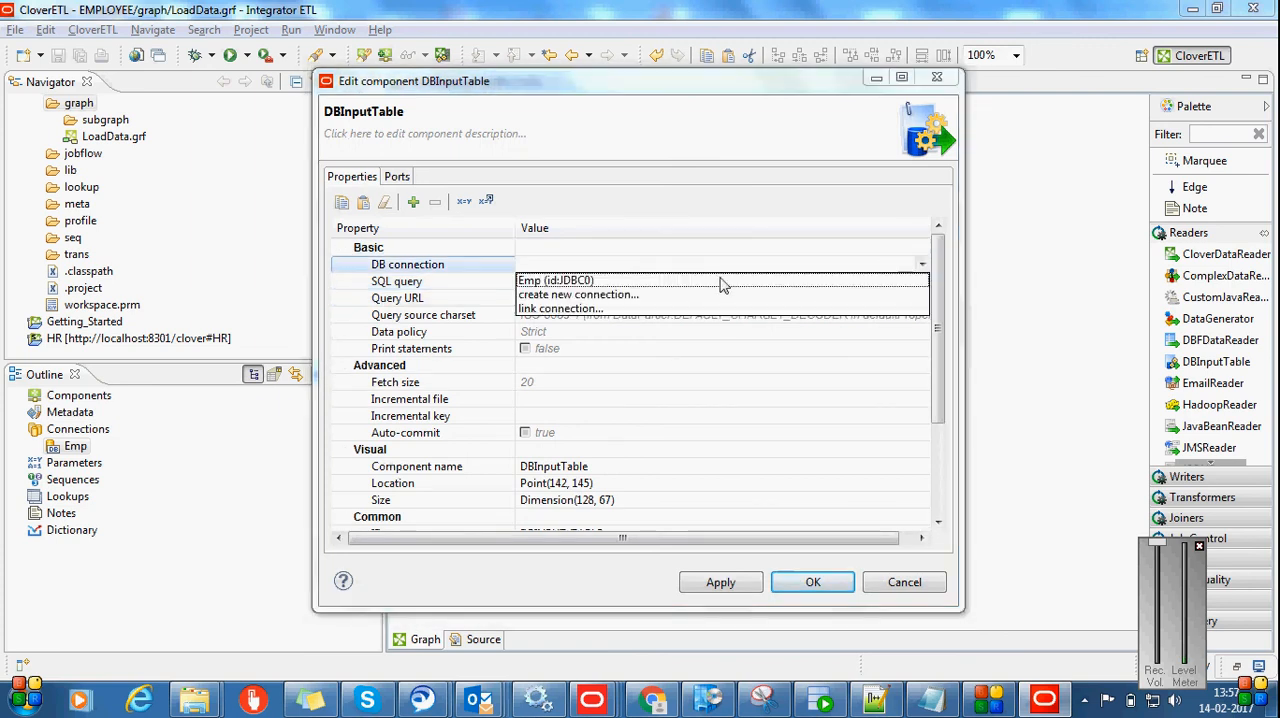
{"action": "left_click", "coordinate": [537, 281]}
Generate the DBInputTable SQL query select * from "HR"."EMPLOYEES" from the EMPLOYEES table of the HR schema
{"action": "left_click", "coordinate": [717, 284]}
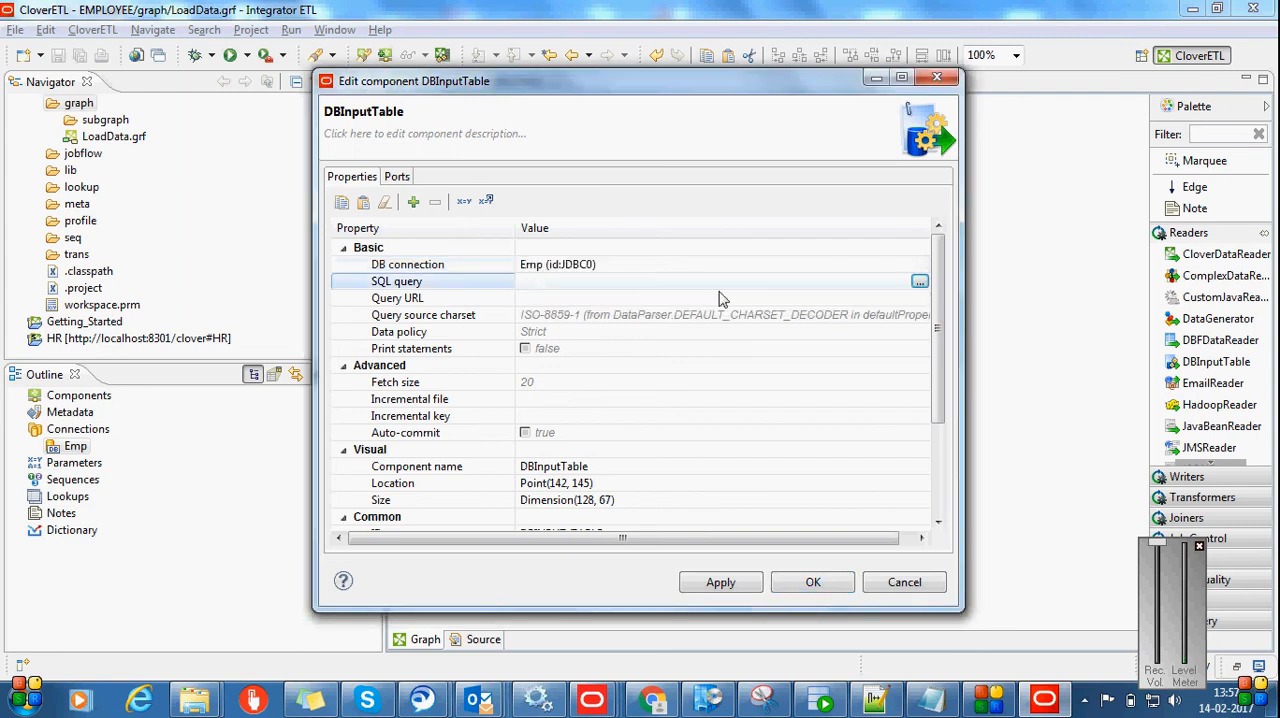
{"action": "left_click", "coordinate": [920, 283]}
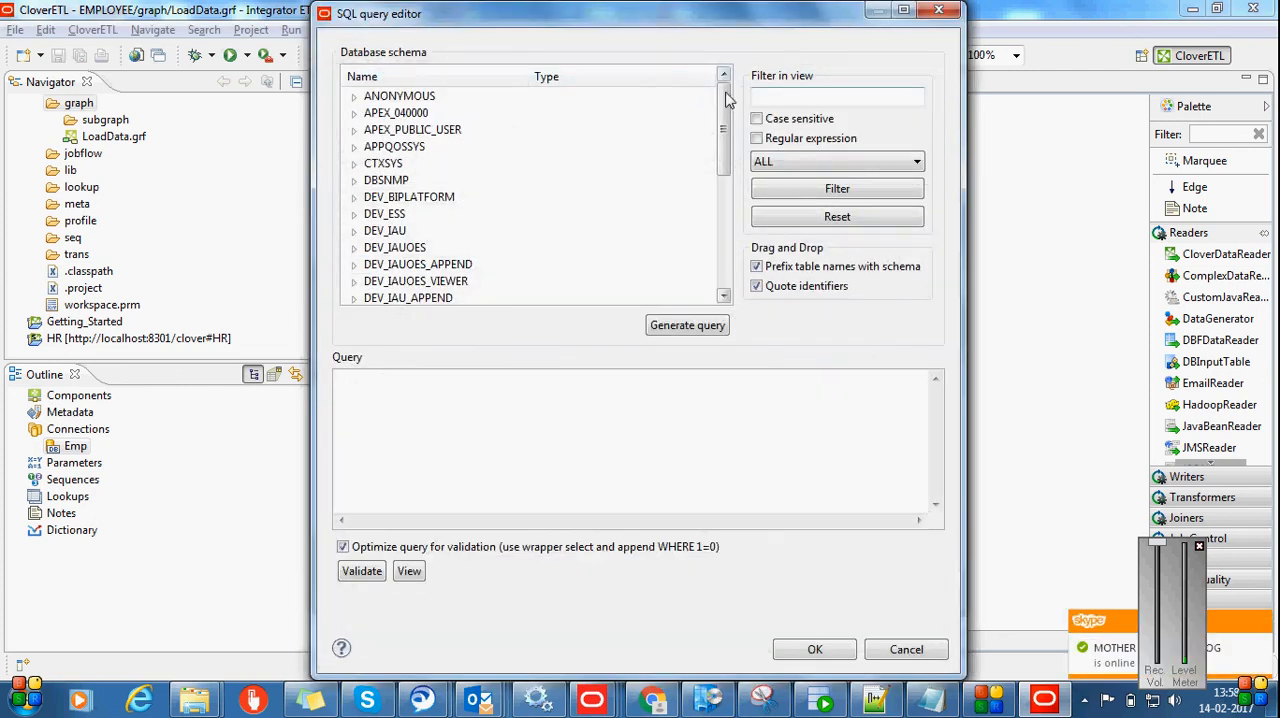
{"action": "left_click_drag", "start_coordinate": [729, 100], "coordinate": [728, 262]}
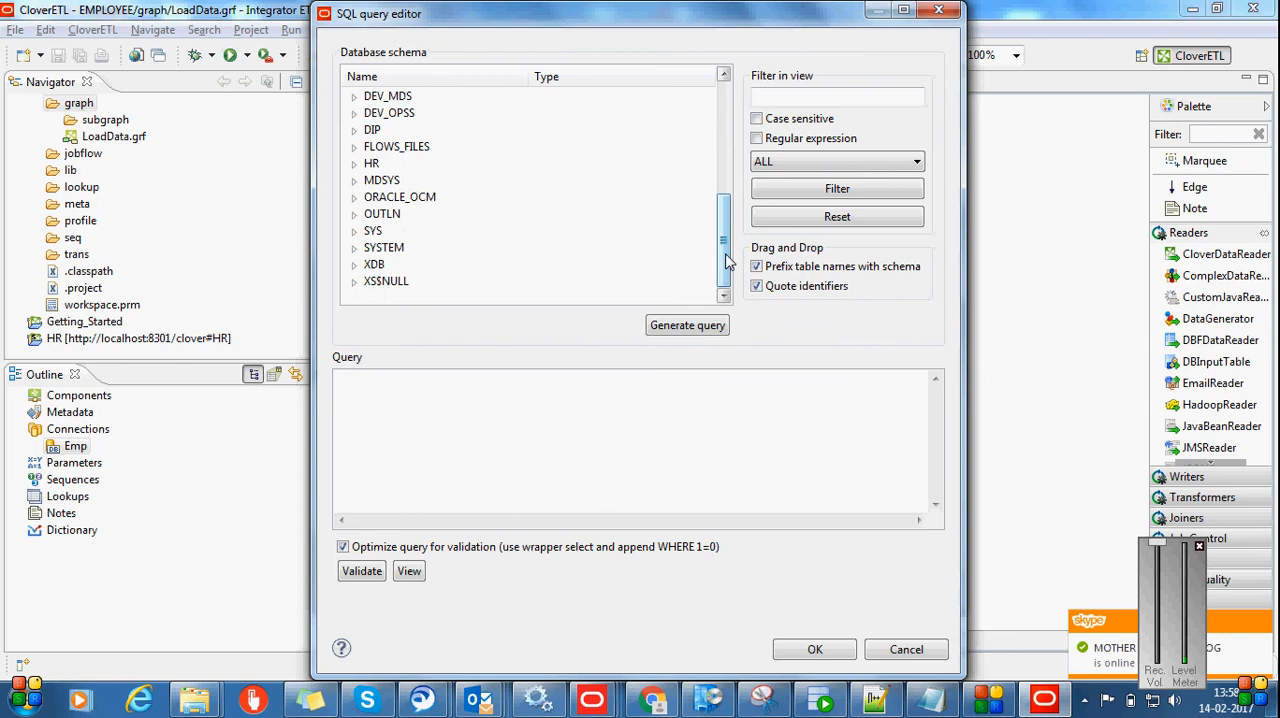
{"action": "left_click", "coordinate": [354, 164]}
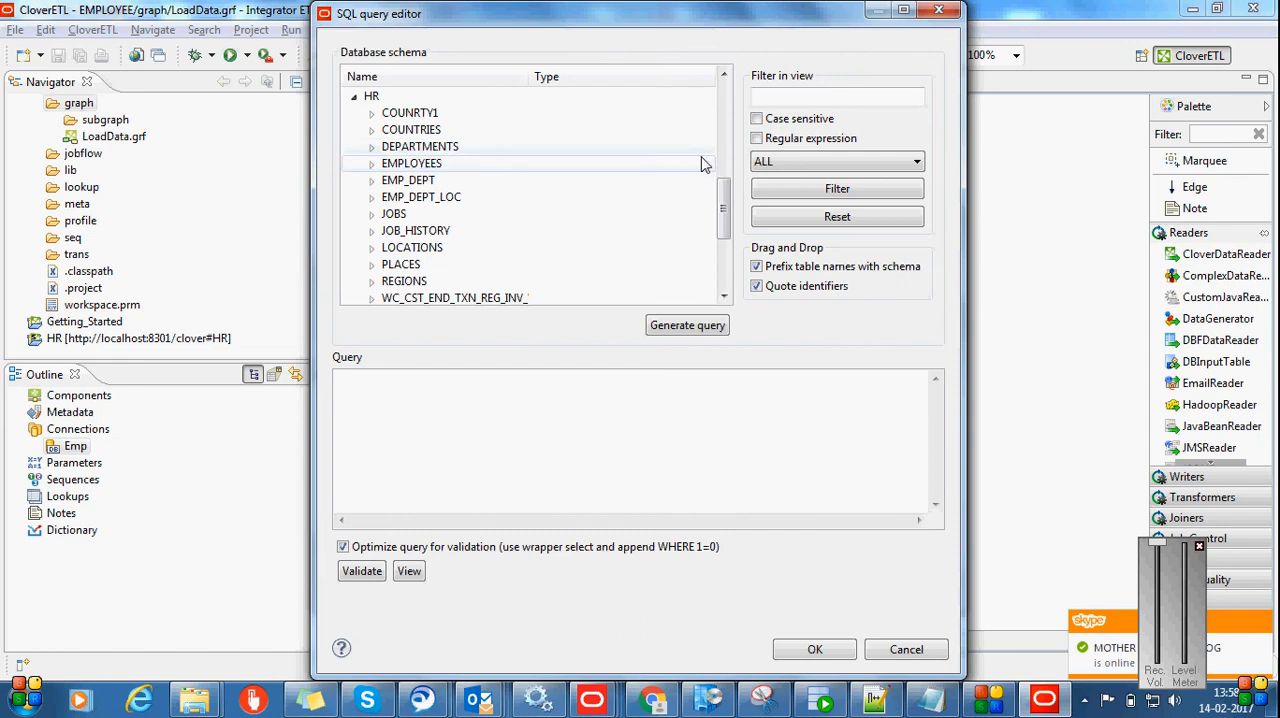
{"action": "mouse_move", "coordinate": [725, 200]}
{"action": "left_mouse_down"}
{"action": "mouse_move", "coordinate": [725, 234]}
{"action": "mouse_move", "coordinate": [725, 195]}
{"action": "left_mouse_up"}
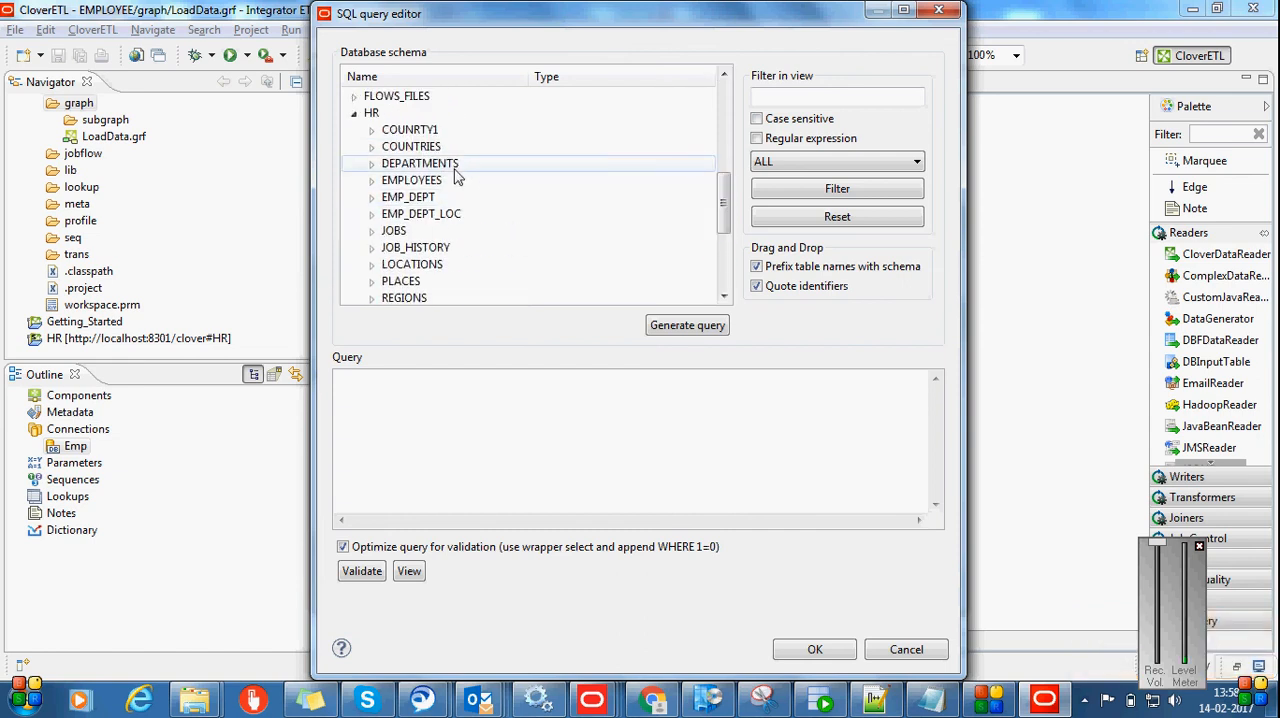
{"action": "left_click", "coordinate": [433, 182]}
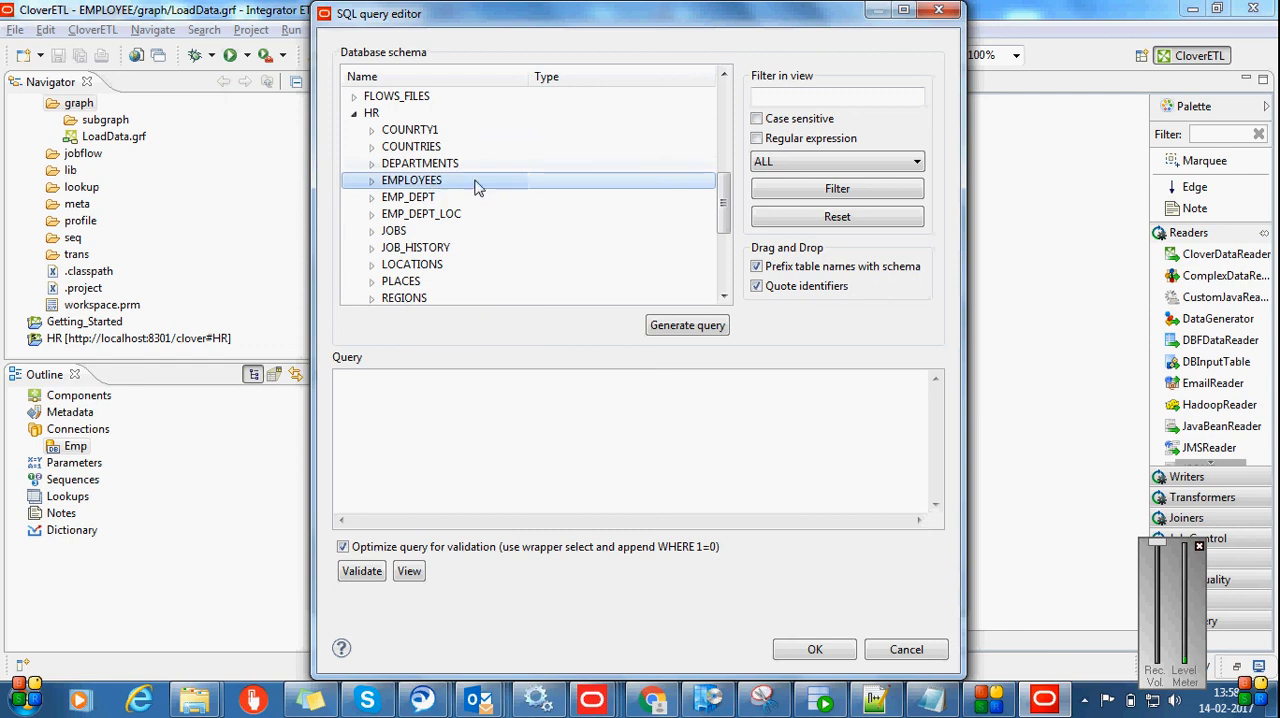
{"action": "left_click", "coordinate": [700, 325]}
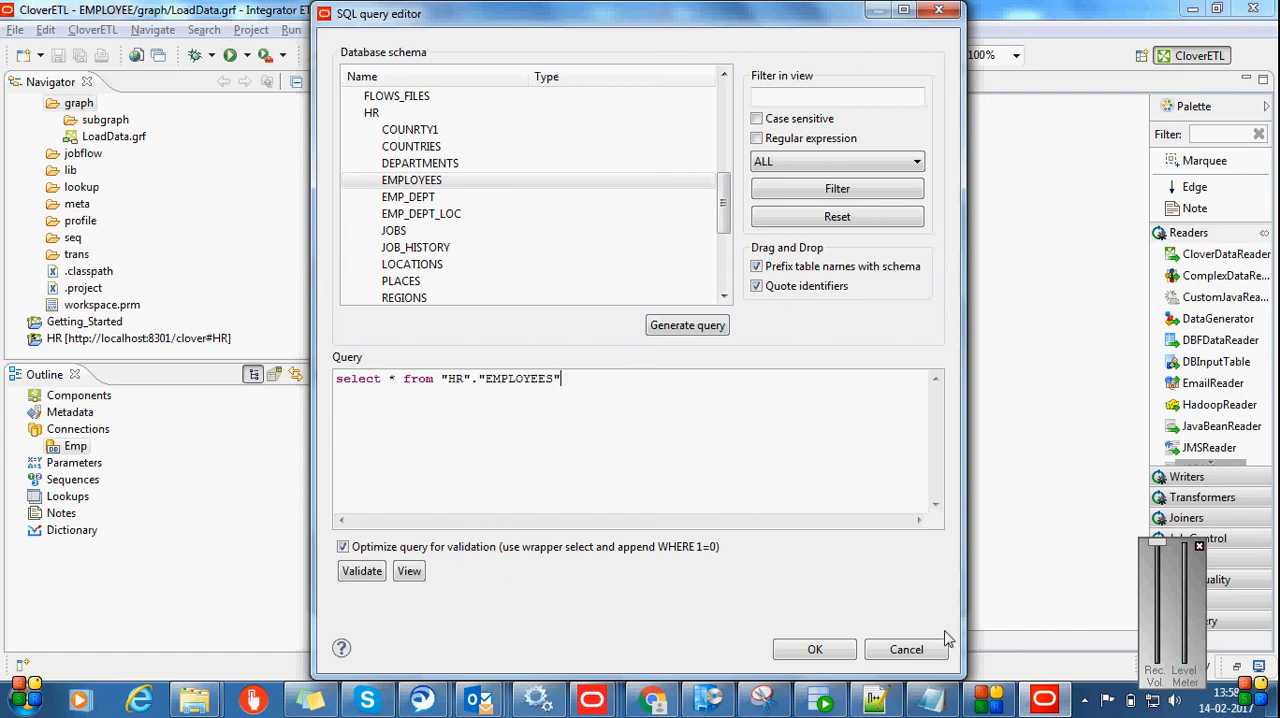
Validate and accept the EMPLOYEES query, and apply it to the DBInputTable component
{"action": "left_click", "coordinate": [364, 572]}
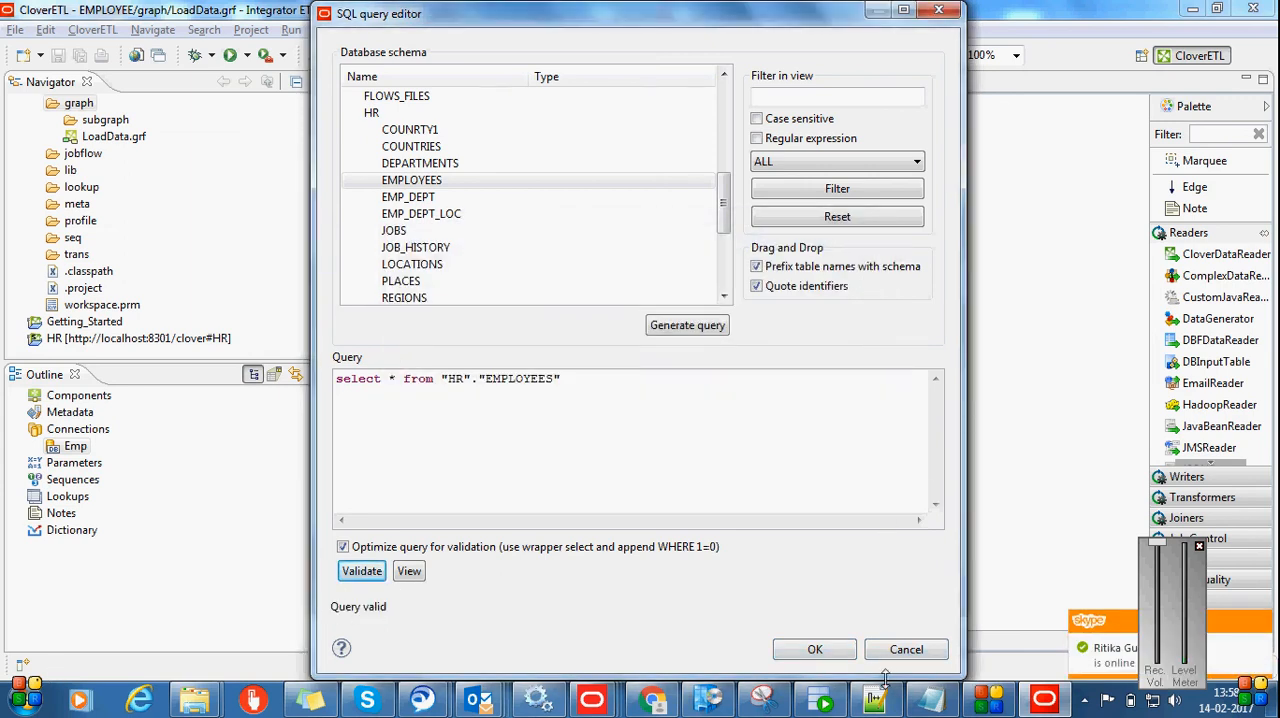
{"action": "left_click", "coordinate": [814, 649]}
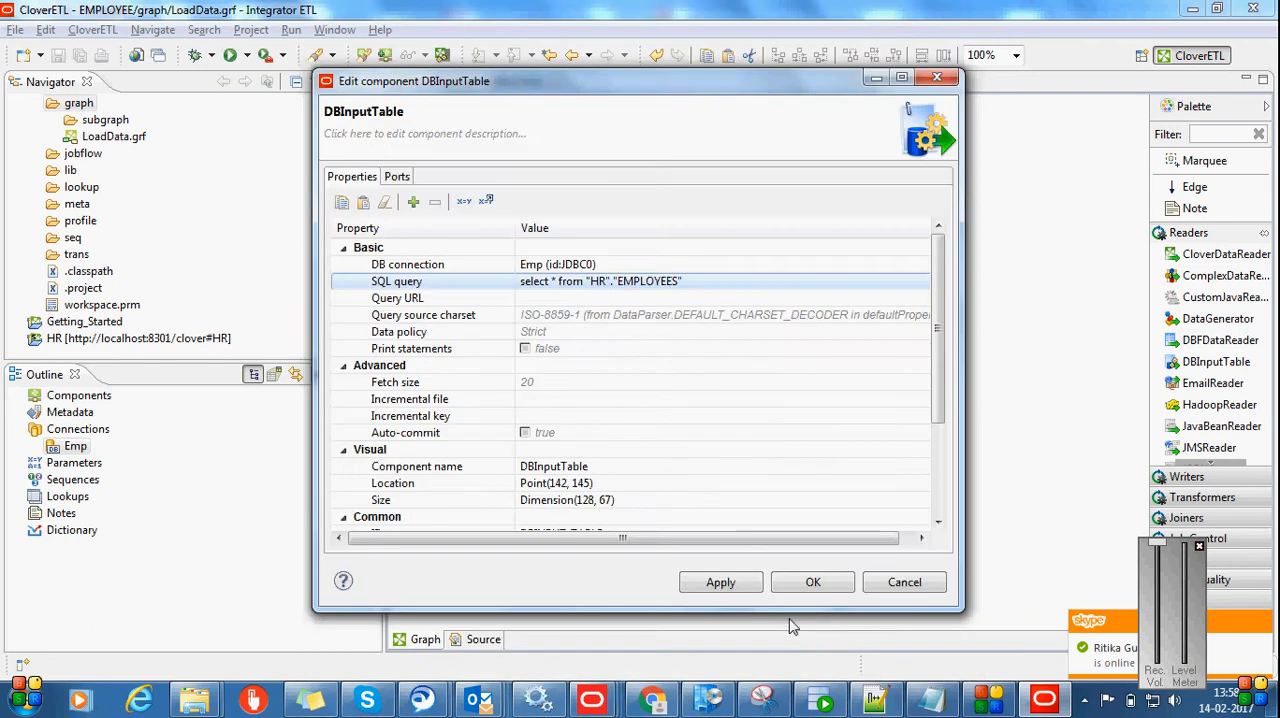
{"action": "left_click", "coordinate": [718, 583]}
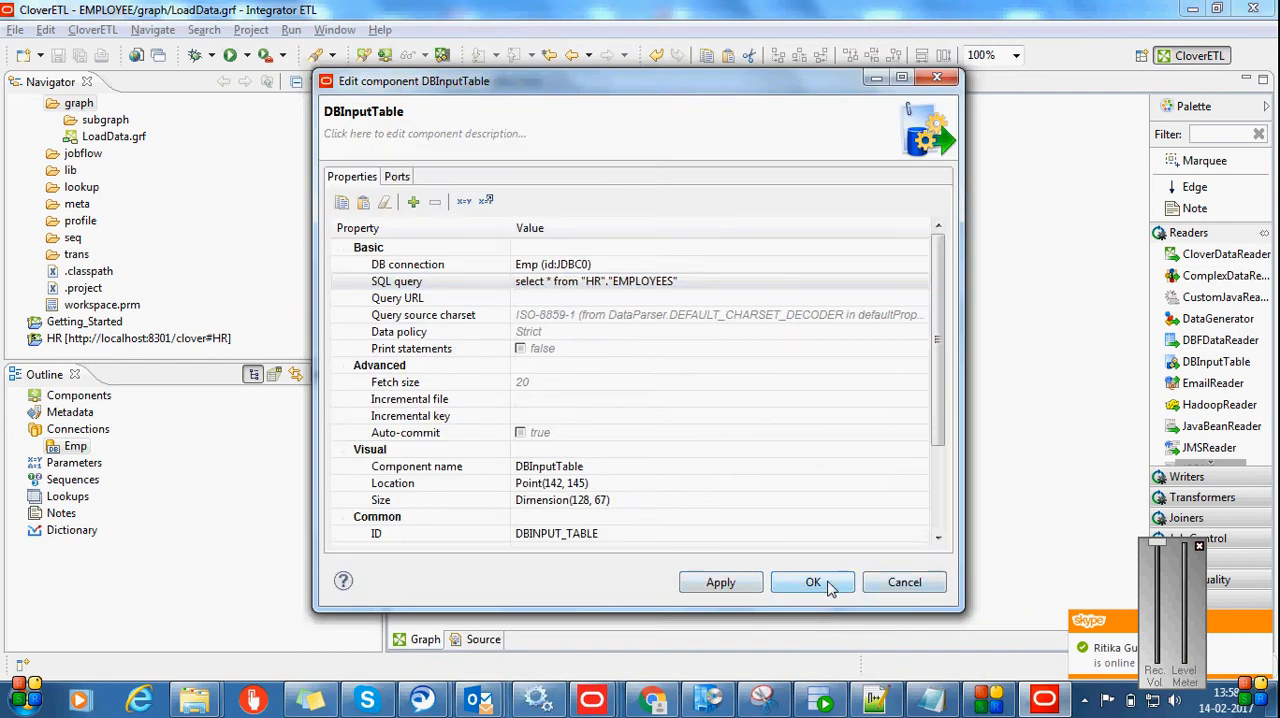
{"action": "left_click", "coordinate": [813, 583]}
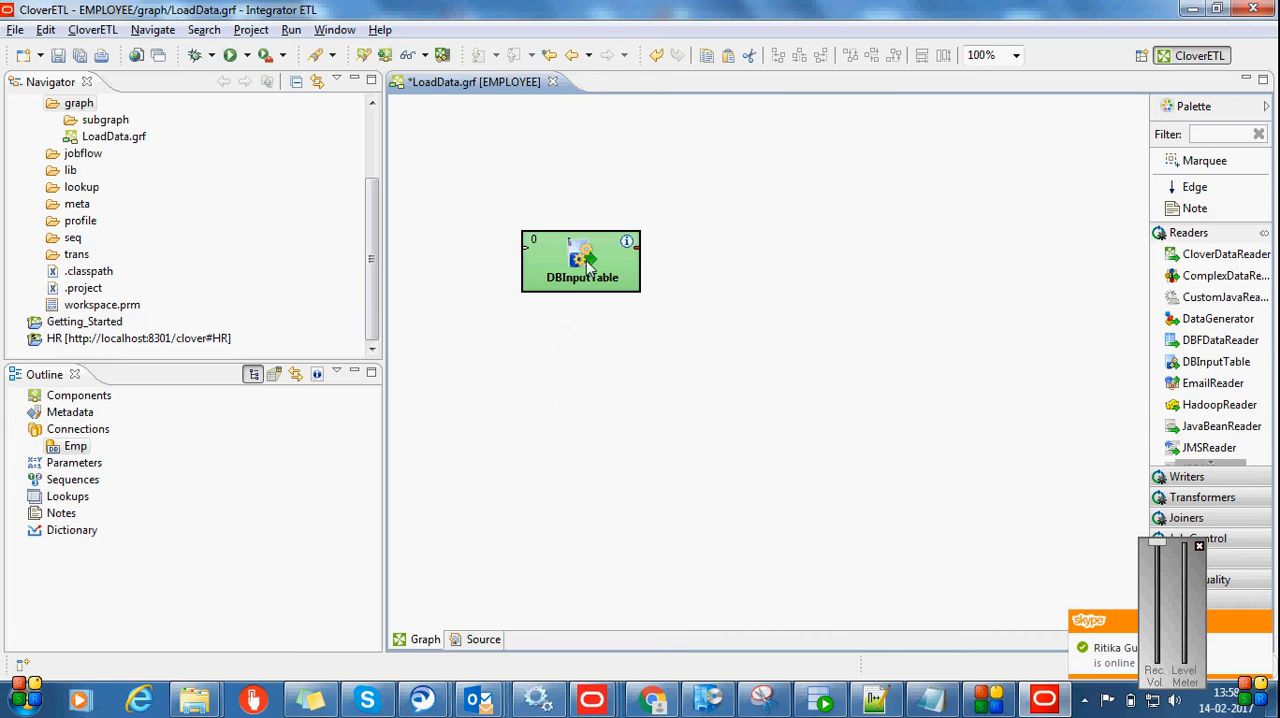
Shift DBInputTable slightly left and place a Bulk Add/Replace Records component to its right in the graph
{"action": "left_click_drag", "start_coordinate": [588, 265], "coordinate": [549, 263]}
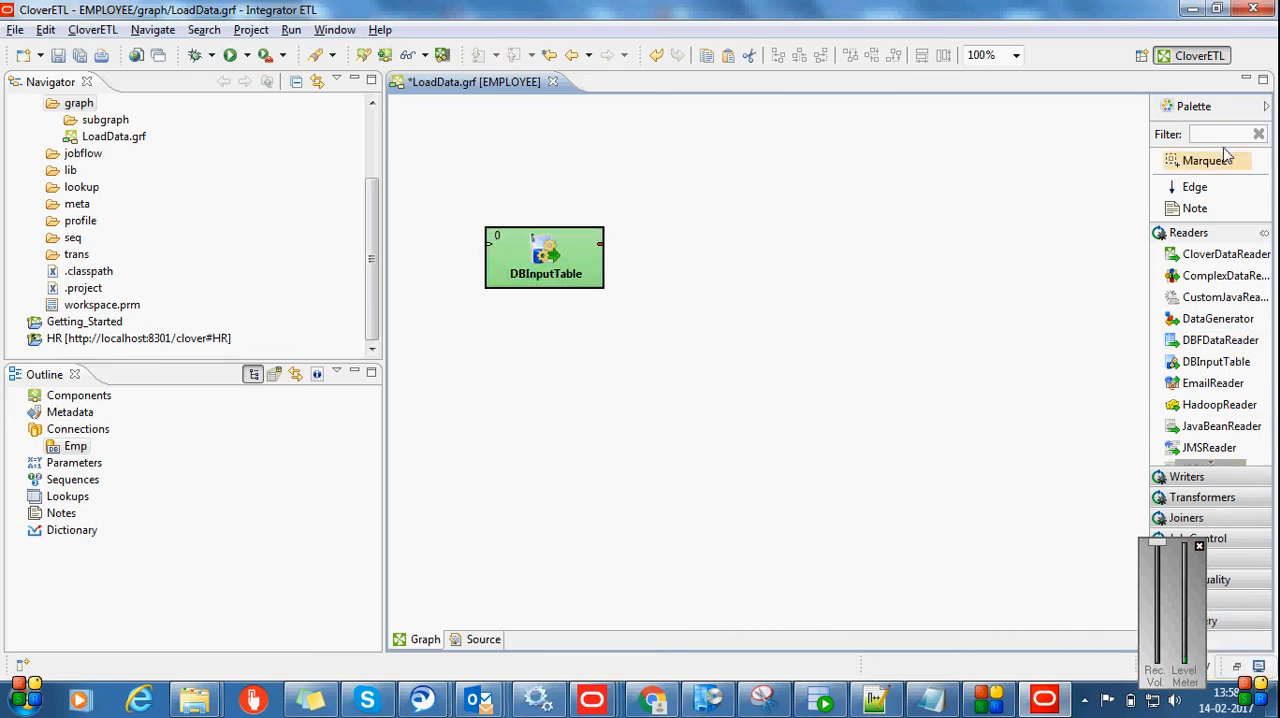
{"action": "left_click", "coordinate": [1199, 547]}
{"action": "left_click", "coordinate": [1220, 620]}
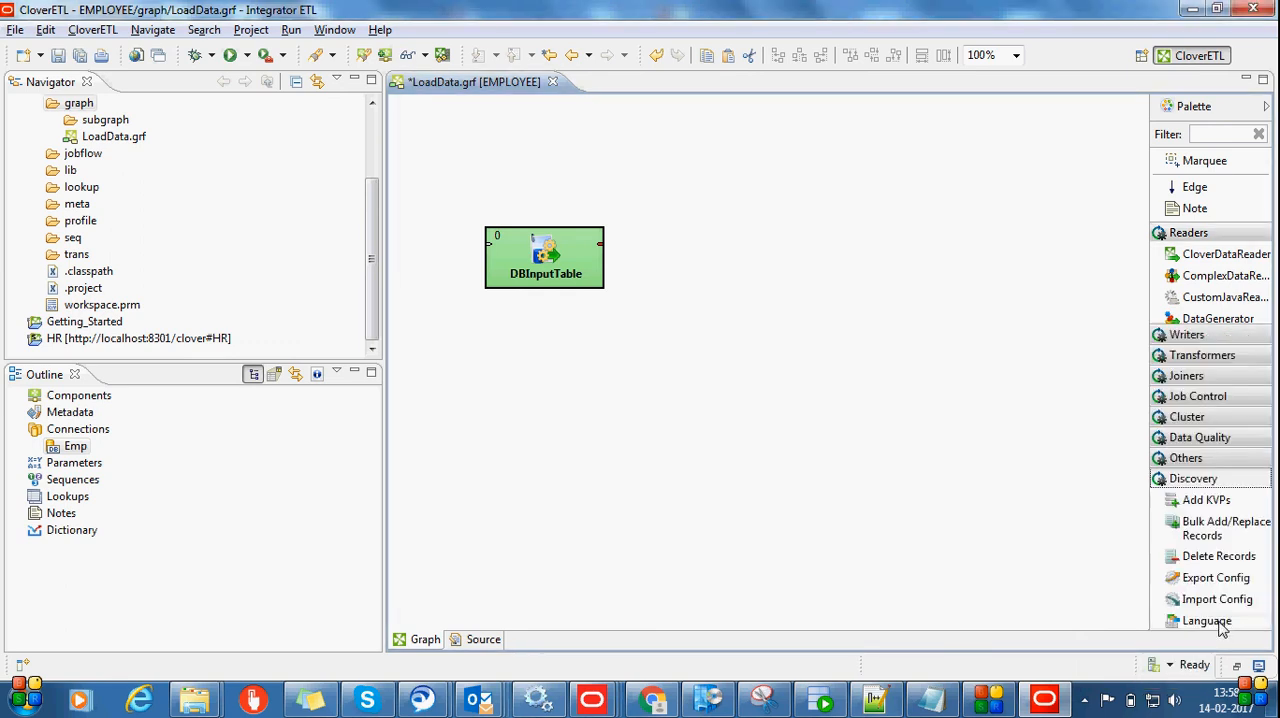
{"action": "scroll", "coordinate": [1249, 536], "scroll_direction": "down", "scroll_amount": 3}
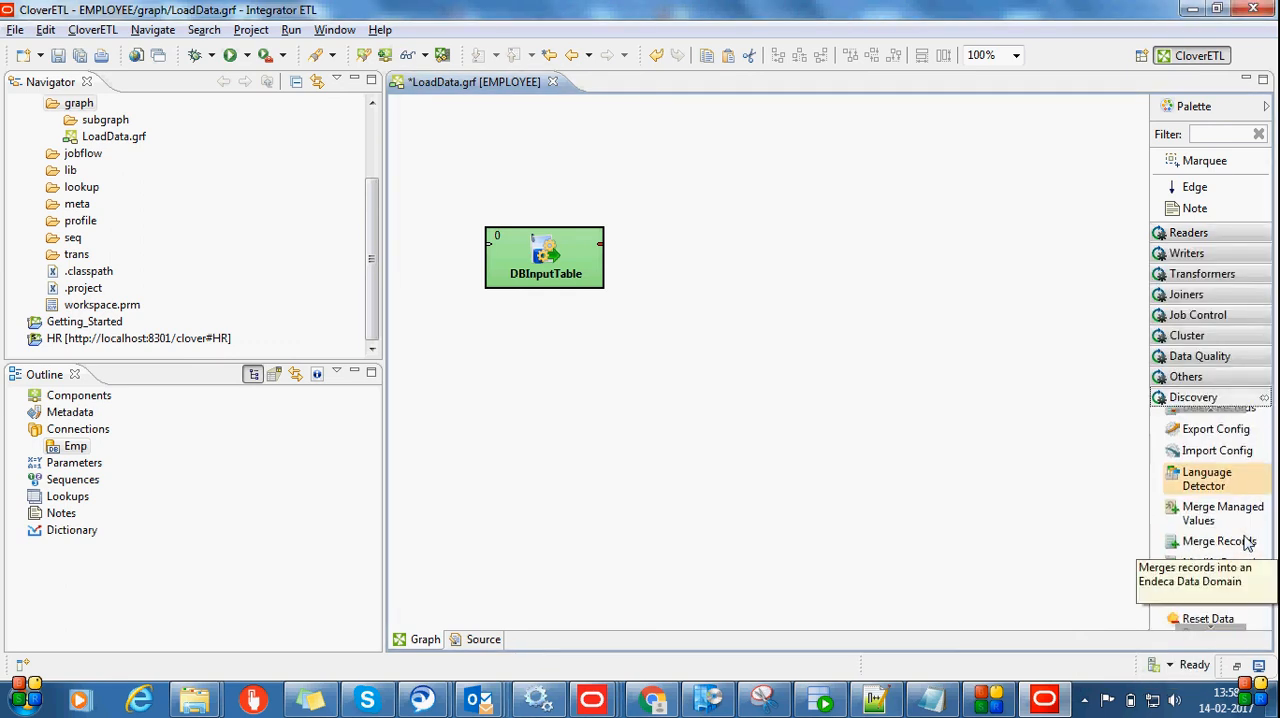
{"action": "scroll", "coordinate": [1221, 624], "scroll_direction": "down", "scroll_amount": 2}
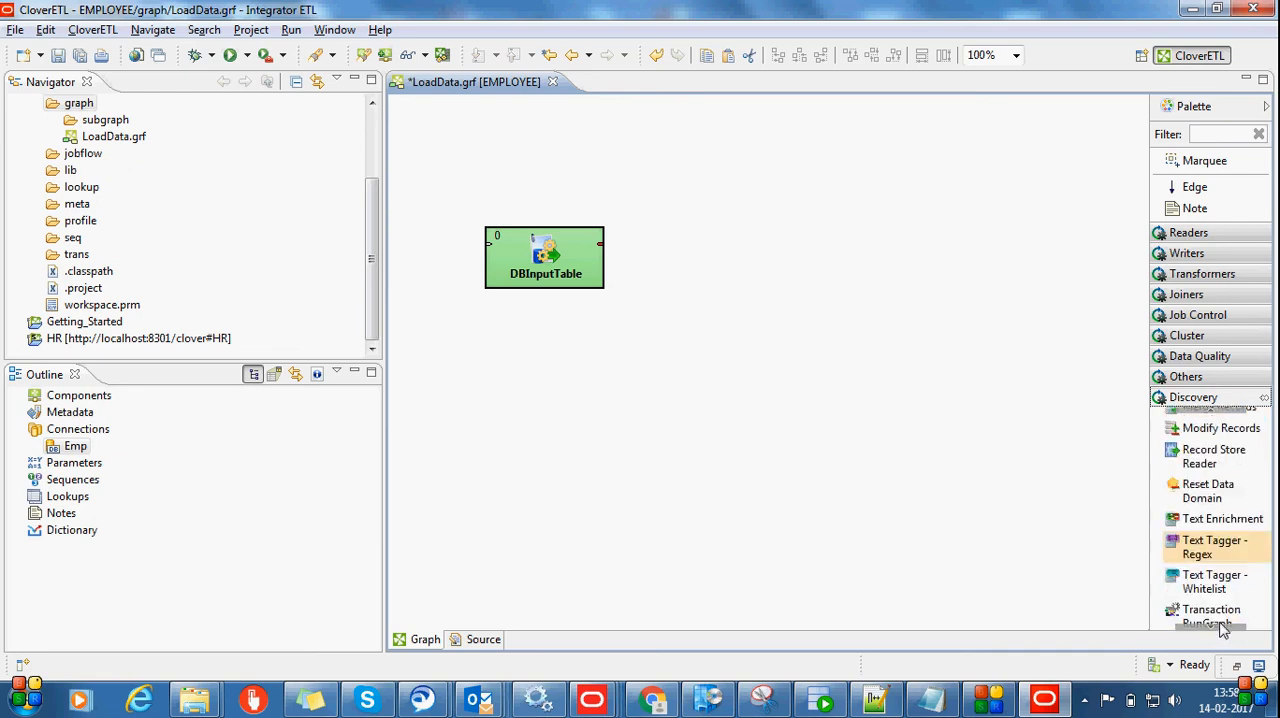
{"action": "scroll", "coordinate": [1222, 628], "scroll_direction": "down", "scroll_amount": 1}
{"action": "scroll", "coordinate": [1221, 628], "scroll_direction": "up", "scroll_amount": 2}
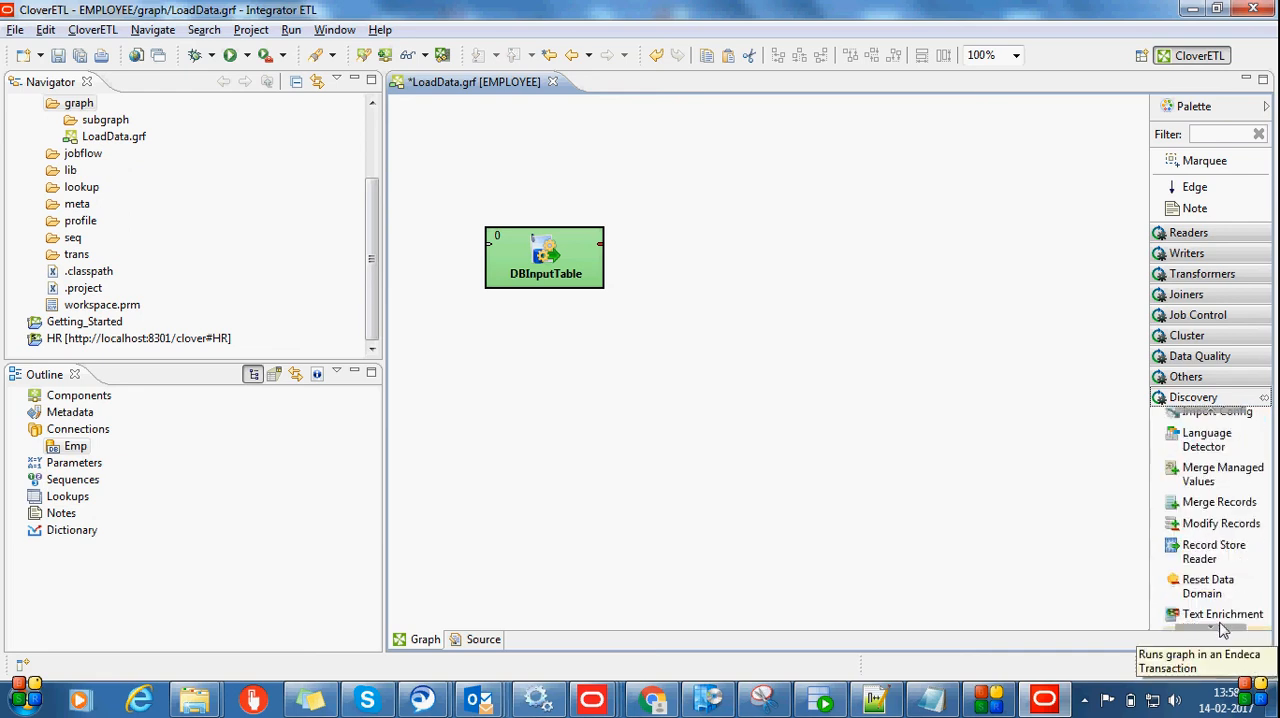
{"action": "scroll", "coordinate": [1221, 628], "scroll_direction": "up", "scroll_amount": 3}
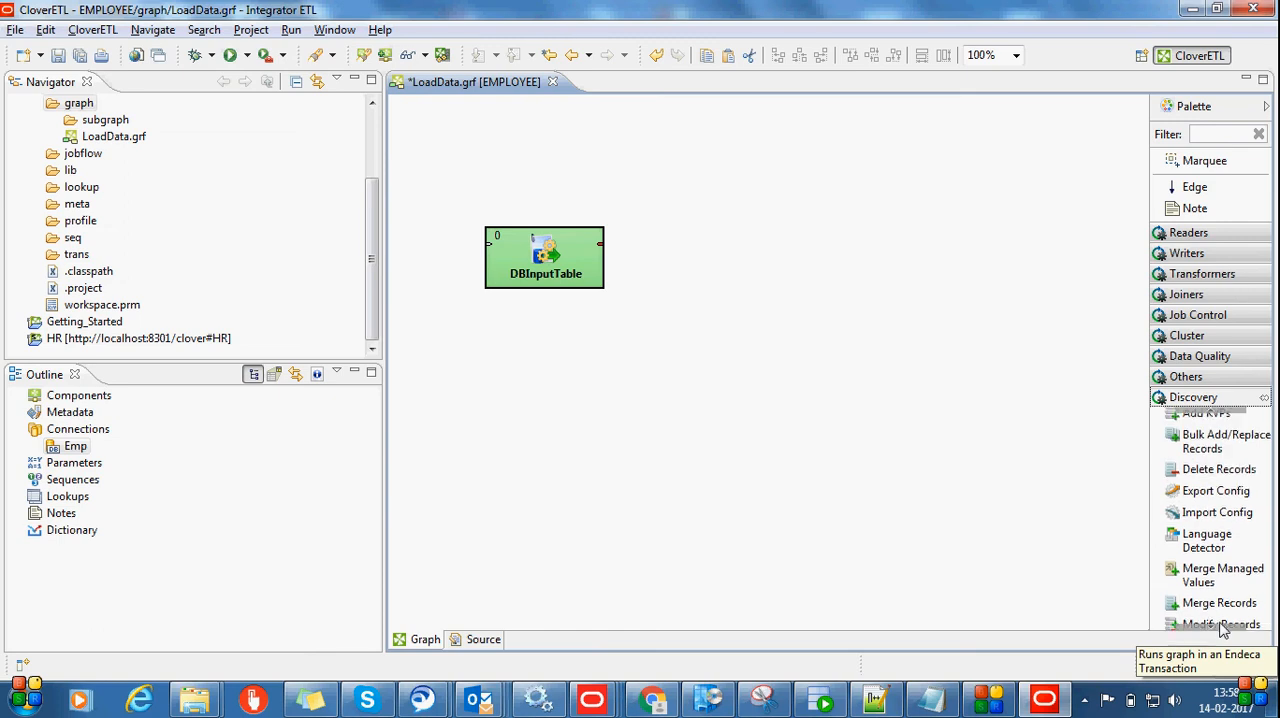
{"action": "left_click", "coordinate": [1224, 446]}
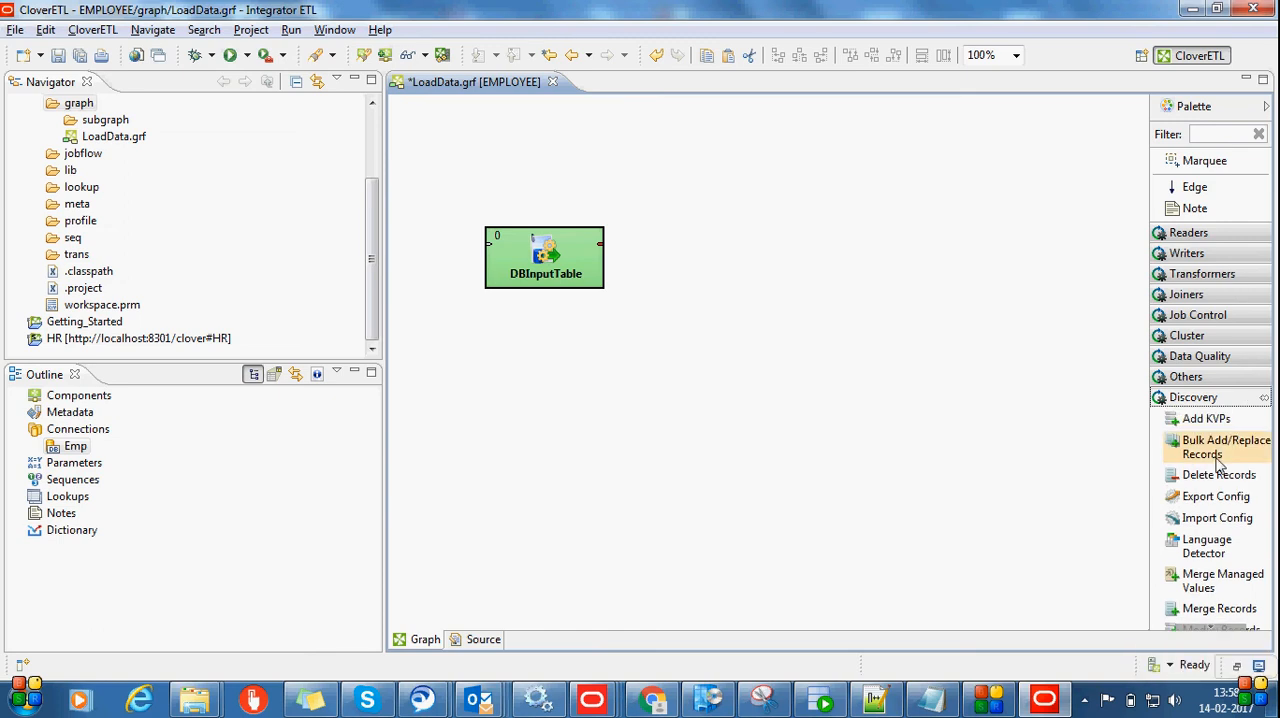
{"action": "left_click", "coordinate": [875, 249]}
{"action": "left_click_drag", "start_coordinate": [921, 287], "coordinate": [850, 268]}
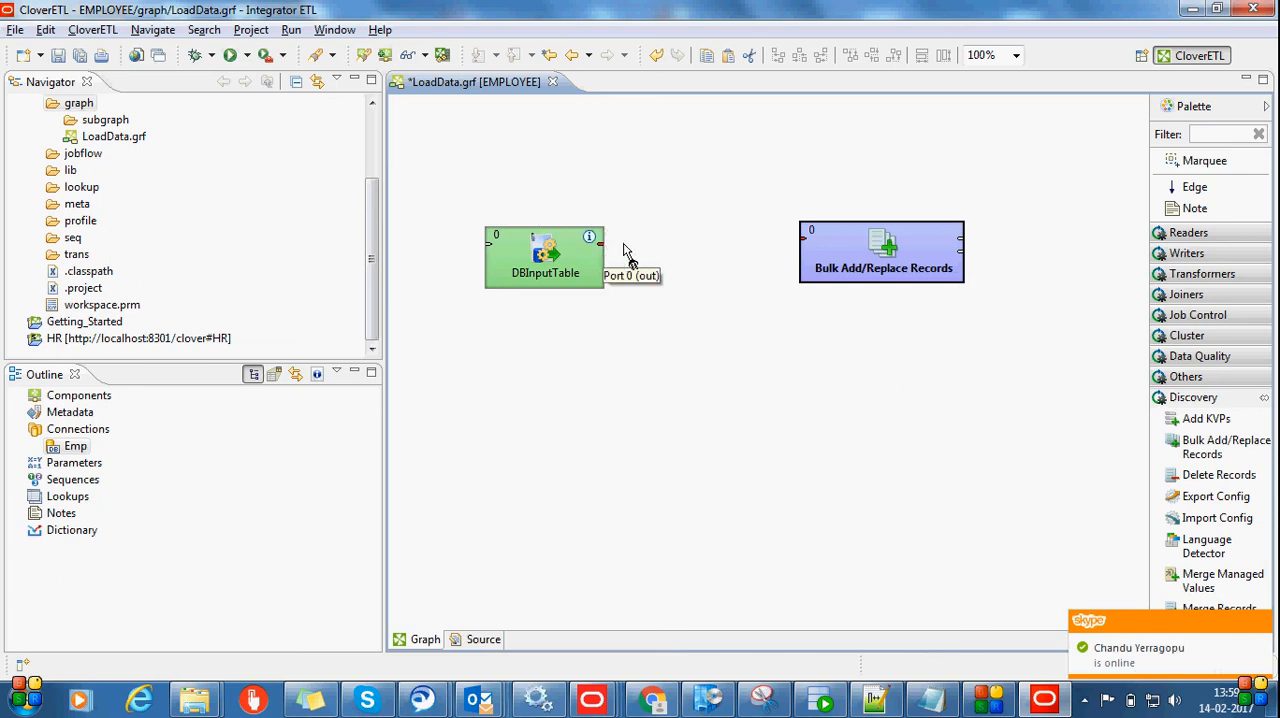
Connect the DBInputTable output port 0 to the input port of Bulk Add/Replace Records with an edge
{"action": "left_click_drag", "start_coordinate": [603, 248], "coordinate": [804, 240]}
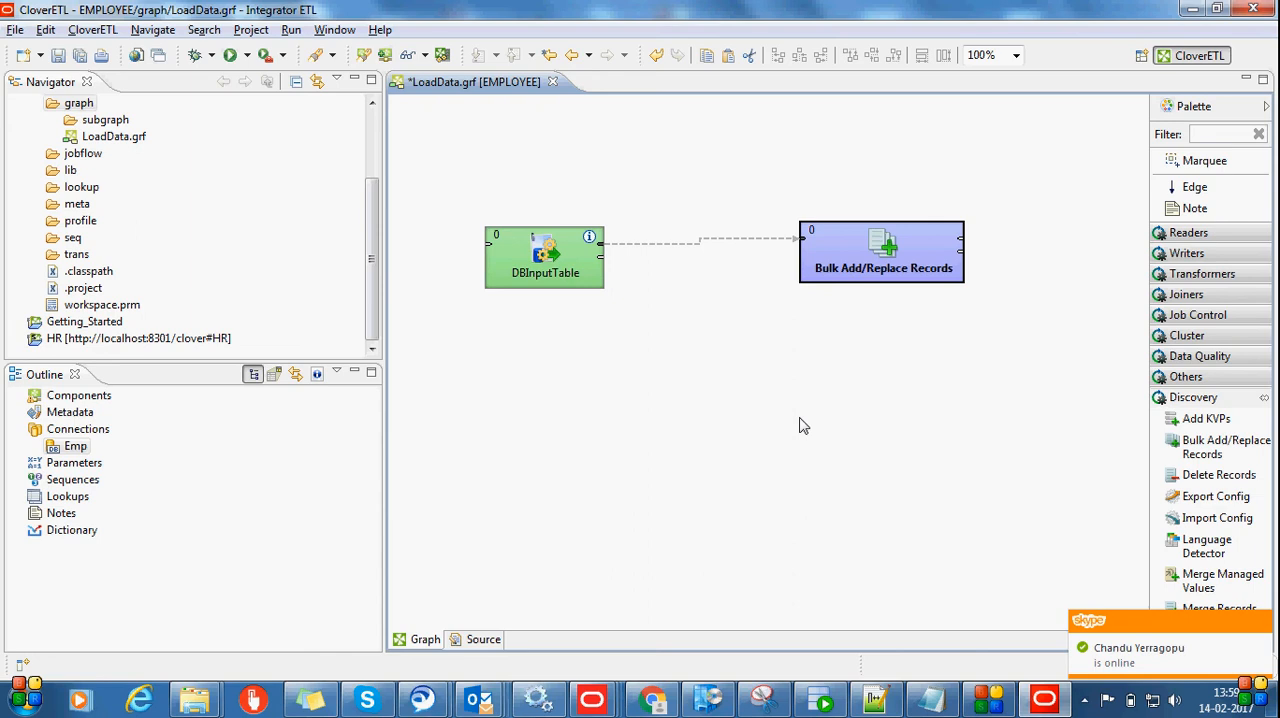
{"action": "double_click", "coordinate": [662, 243]}
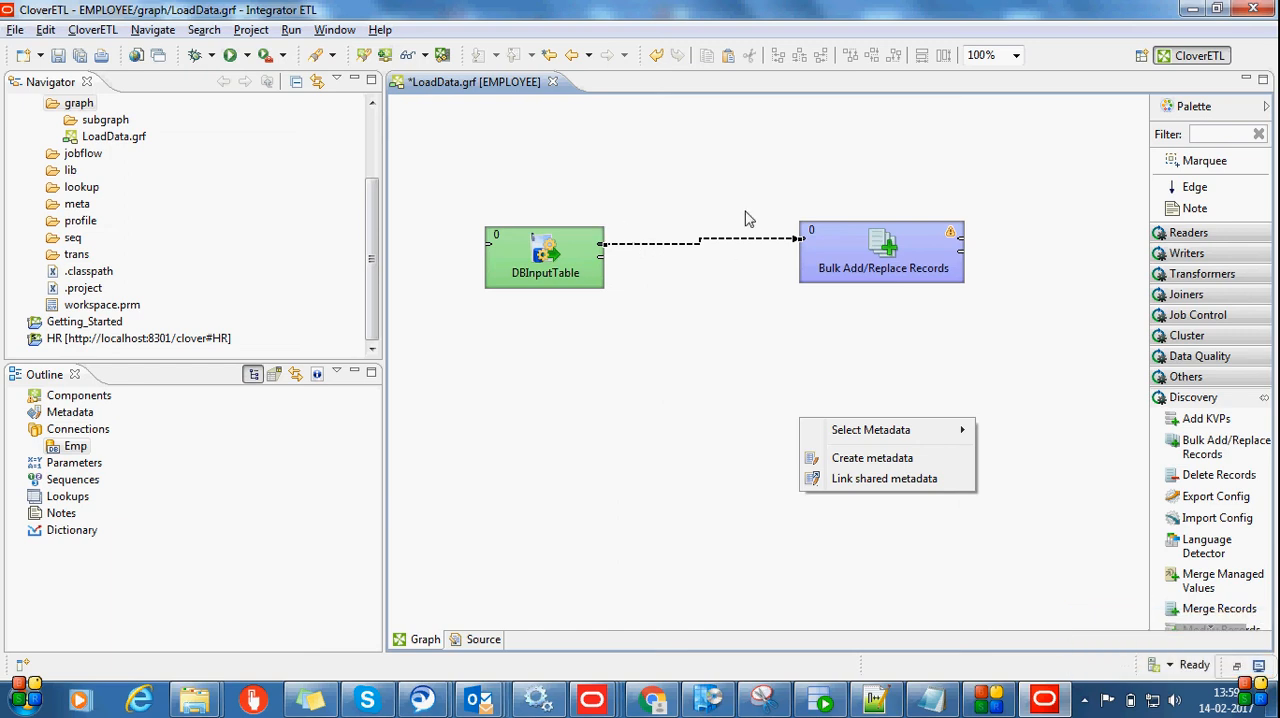
{"action": "left_click", "coordinate": [667, 253]}
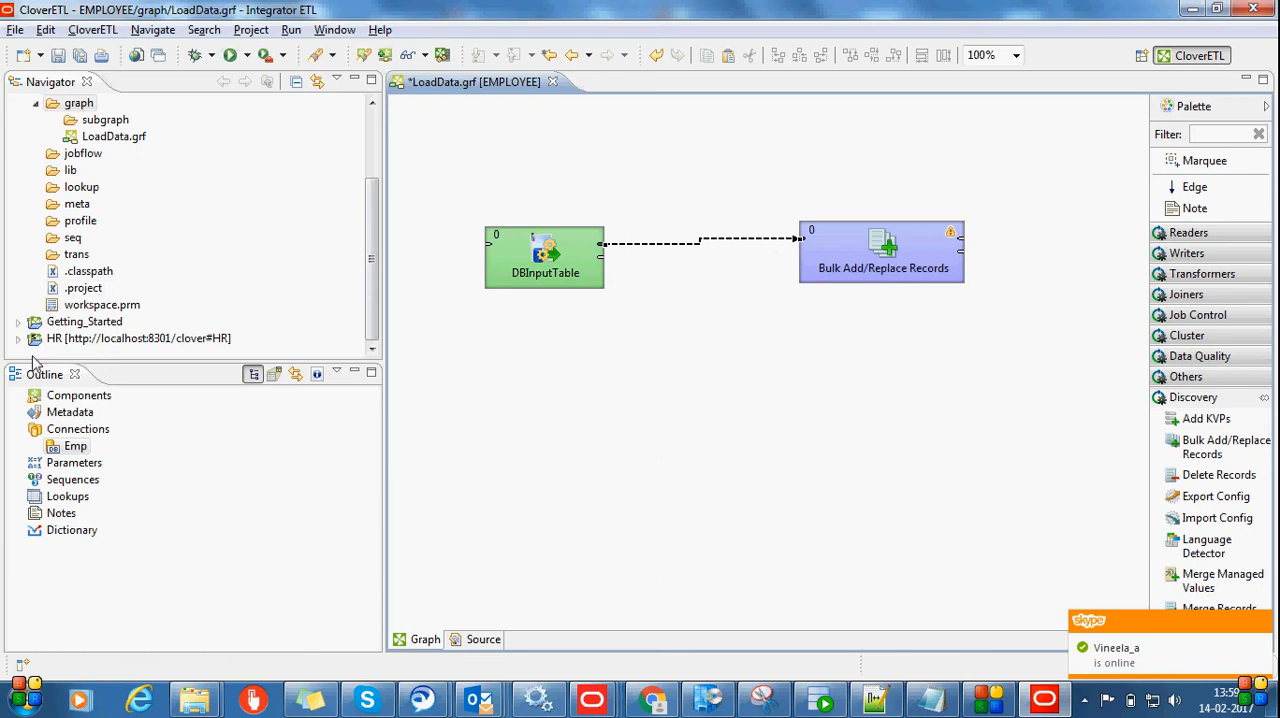
Start new graph metadata extracted from a database, using the Emp (id:JDBC0) connection
{"action": "left_click", "coordinate": [80, 416]}
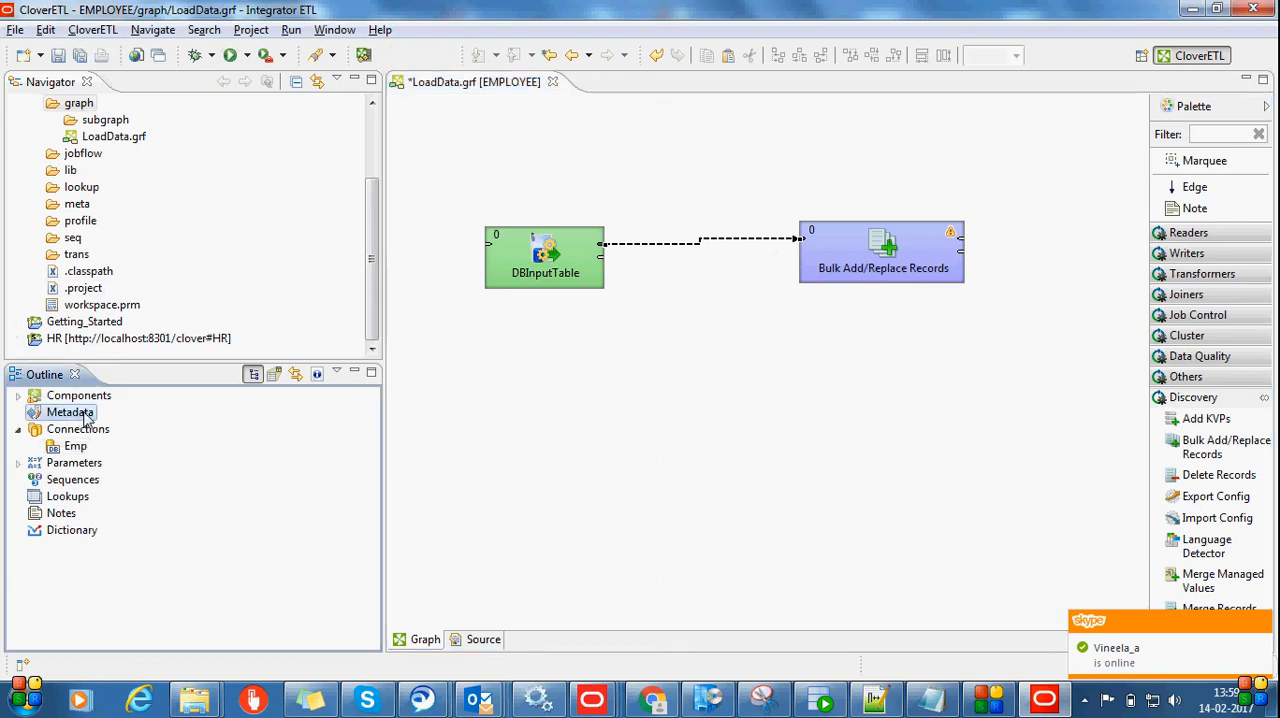
{"action": "right_click", "coordinate": [87, 418]}
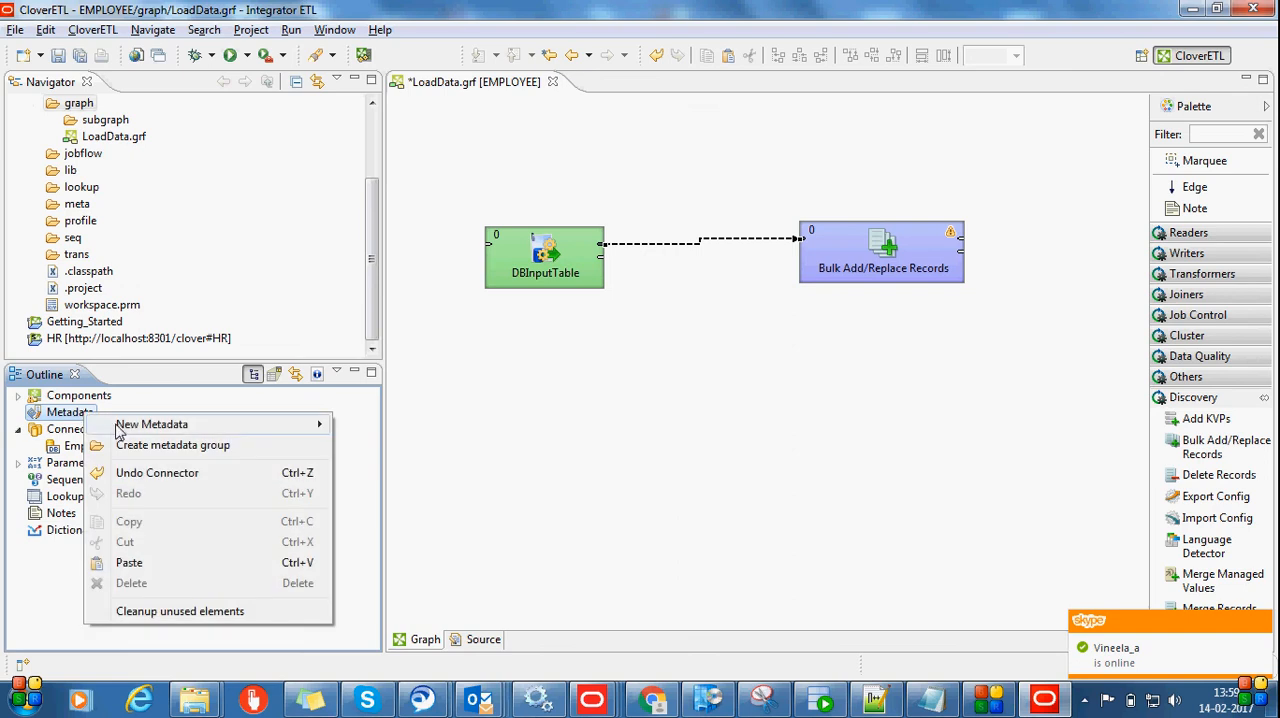
{"action": "mouse_move", "coordinate": [240, 428]}
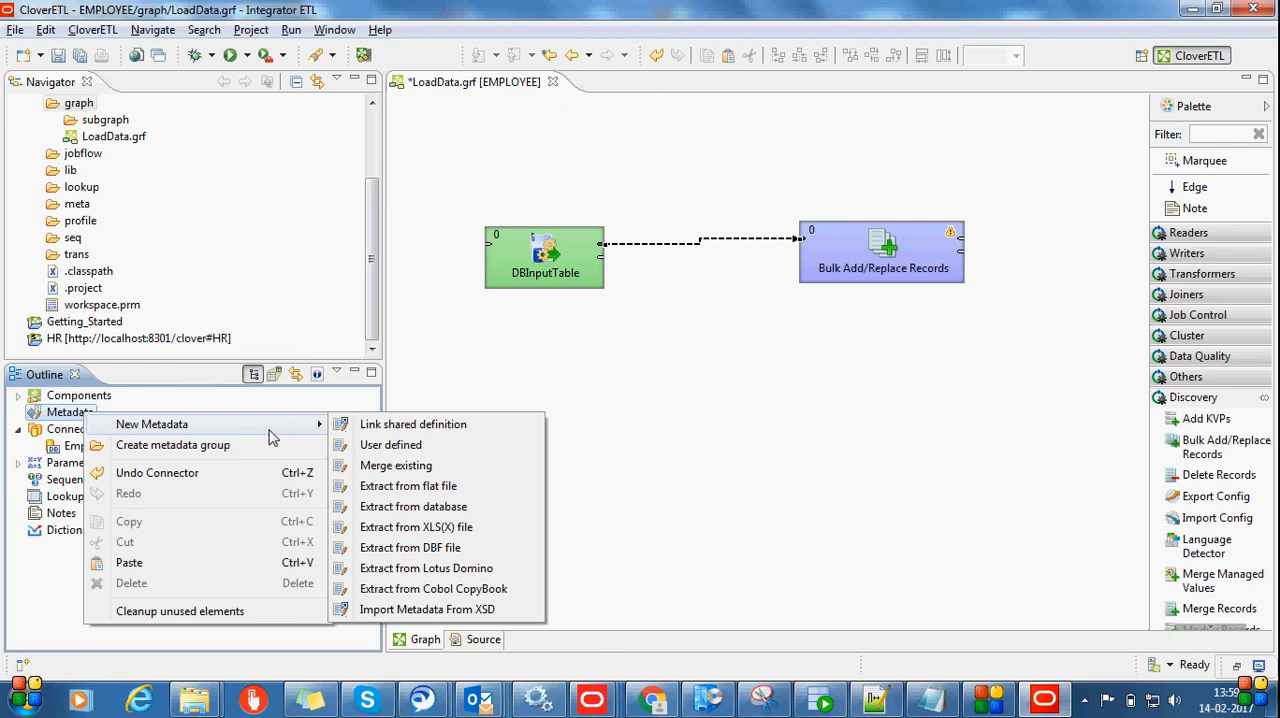
{"action": "left_click", "coordinate": [425, 510]}
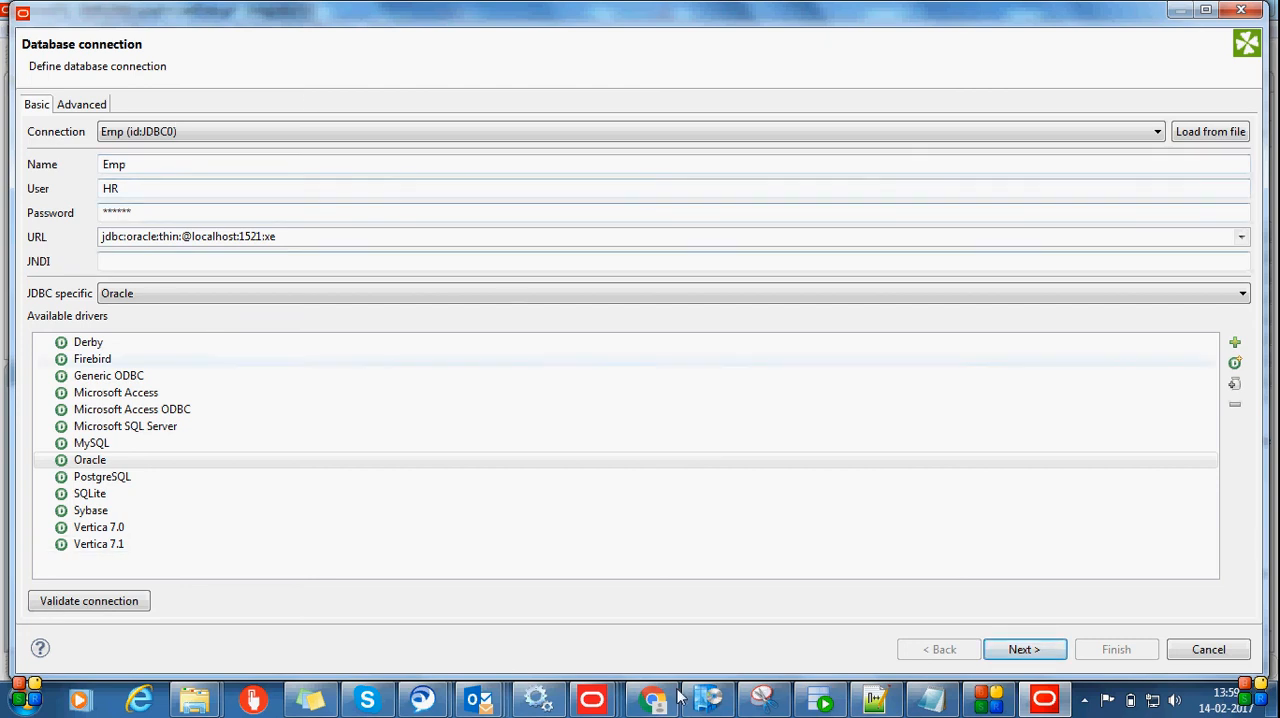
{"action": "left_click", "coordinate": [1024, 650]}
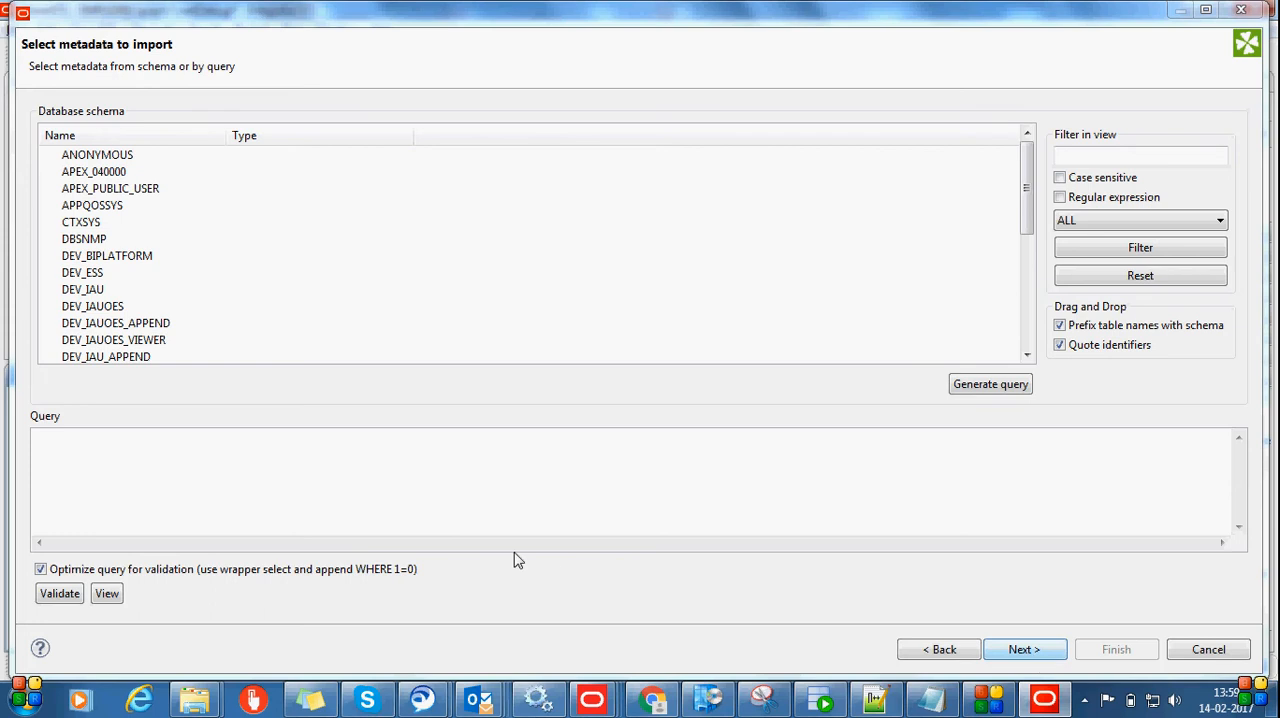
Generate the metadata query select * from "HR"."EMPLOYEES" from the HR schema's EMPLOYEES table and proceed to the metadata editor
{"action": "left_click_drag", "start_coordinate": [1027, 195], "coordinate": [1022, 338]}
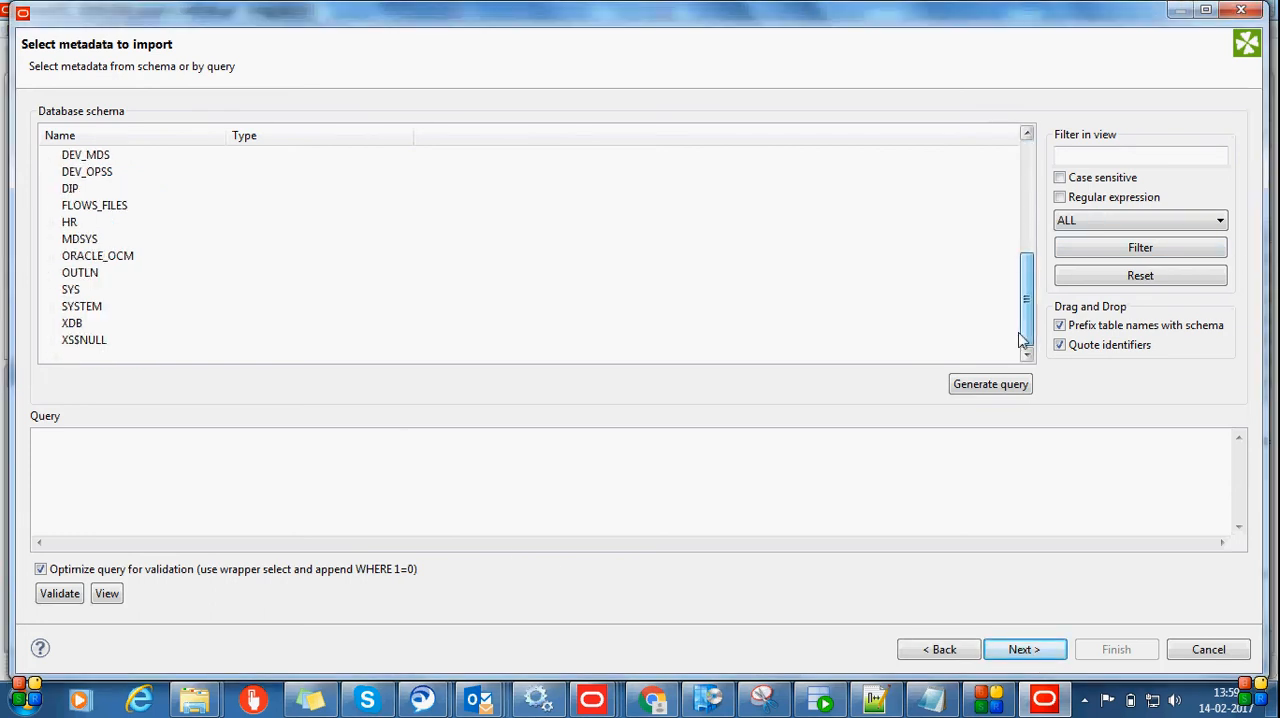
{"action": "left_click", "coordinate": [52, 223]}
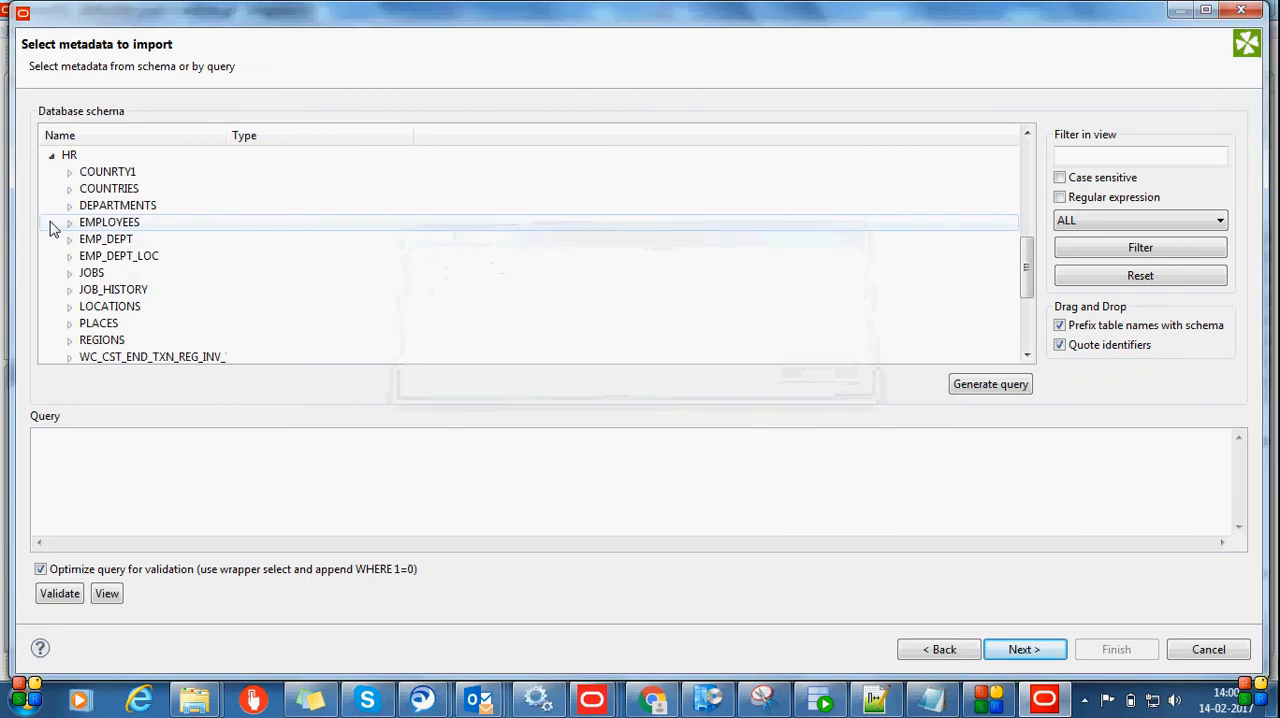
{"action": "left_click", "coordinate": [68, 223]}
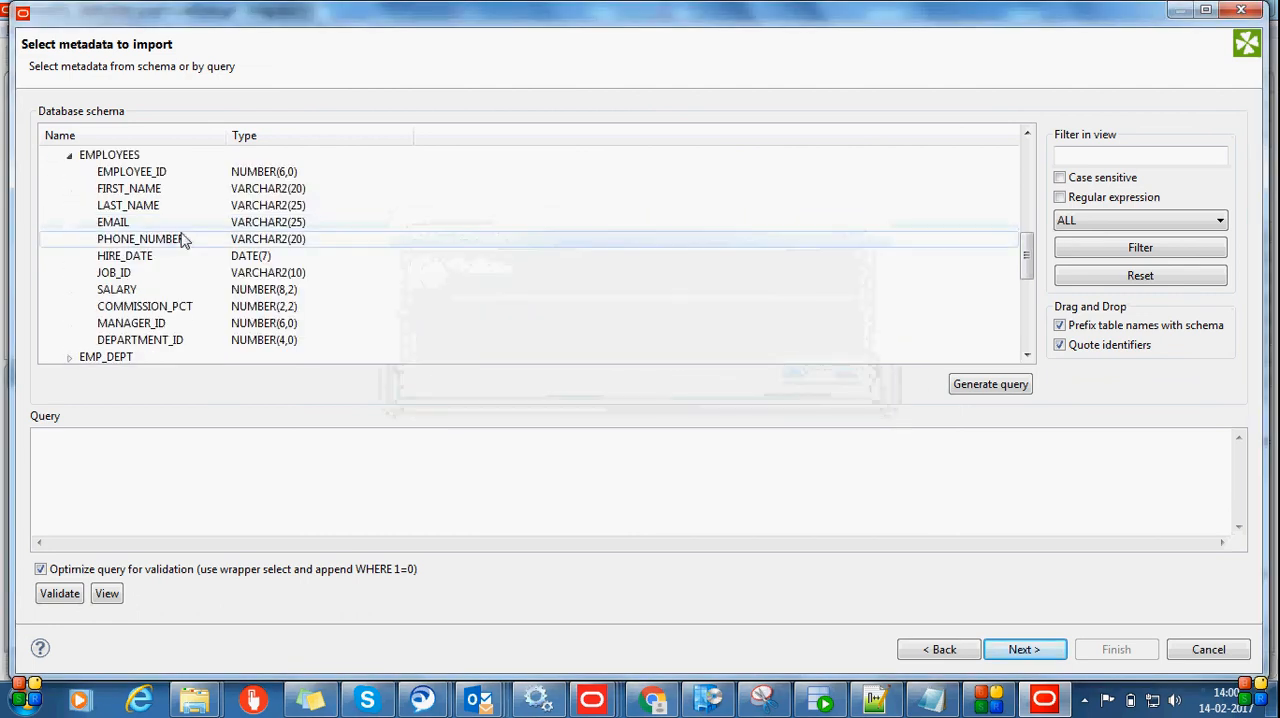
{"action": "left_click", "coordinate": [106, 157]}
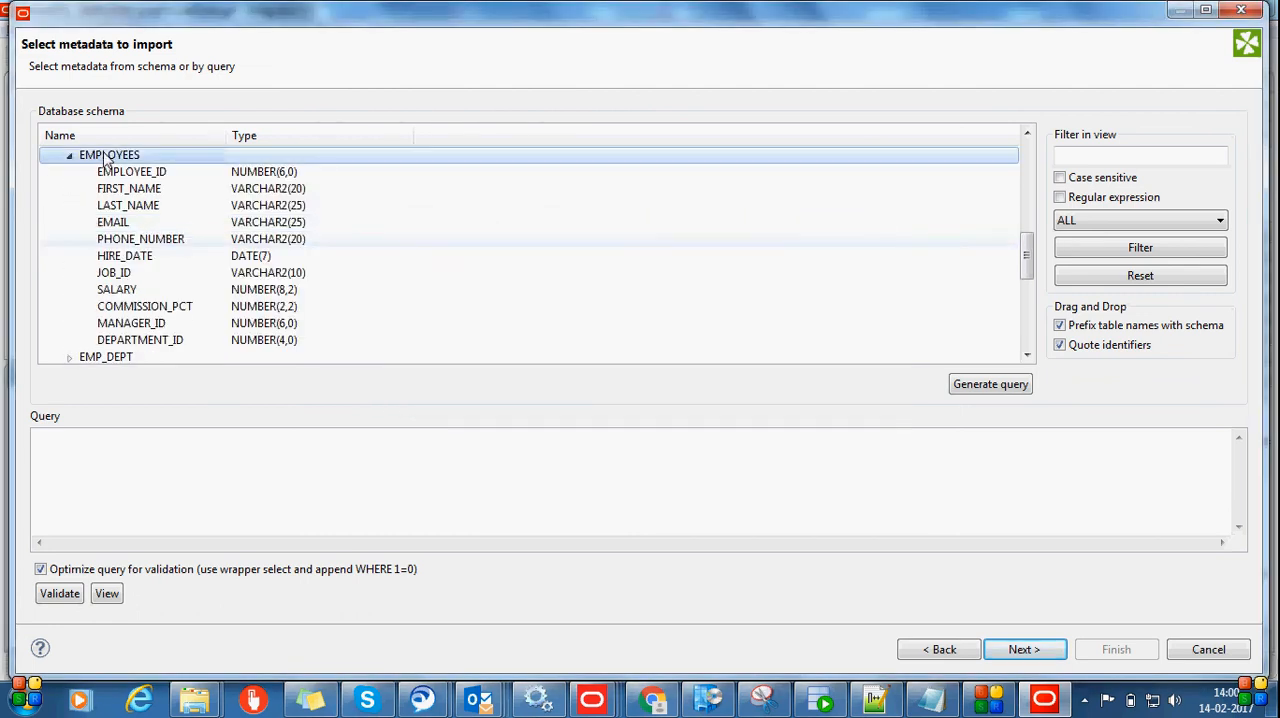
{"action": "left_click", "coordinate": [1021, 392]}
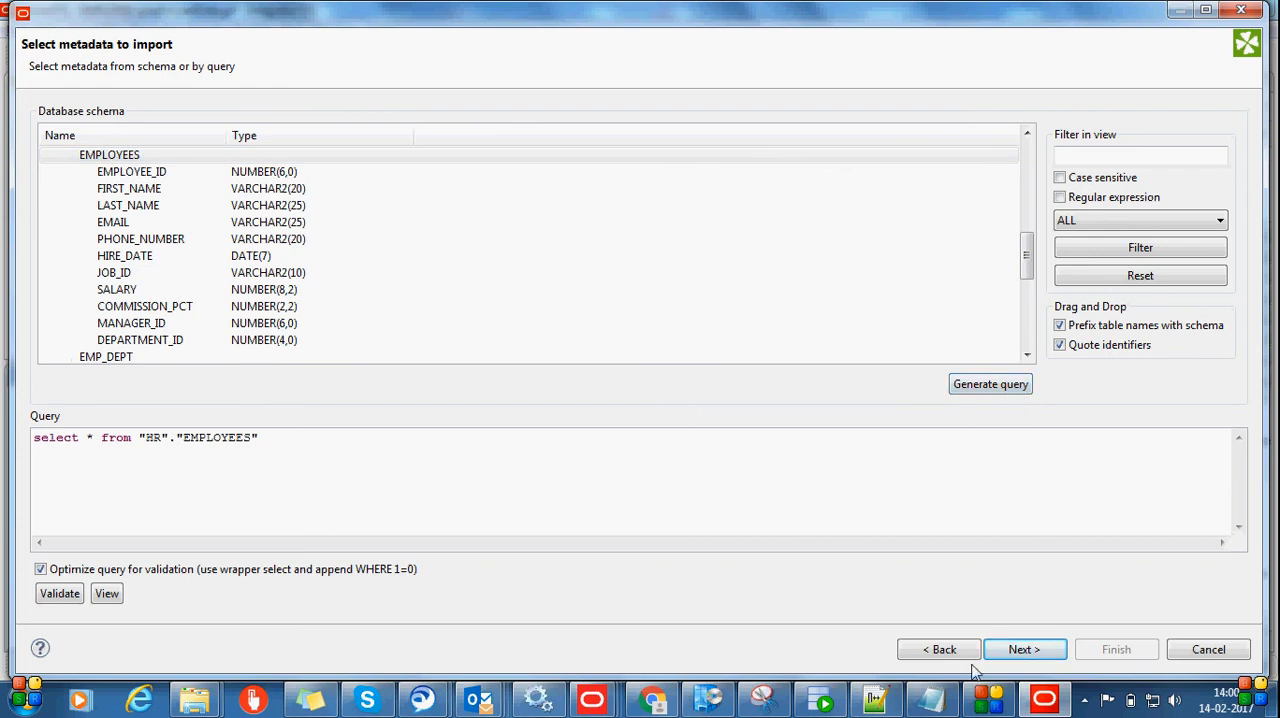
{"action": "left_click", "coordinate": [1024, 652]}
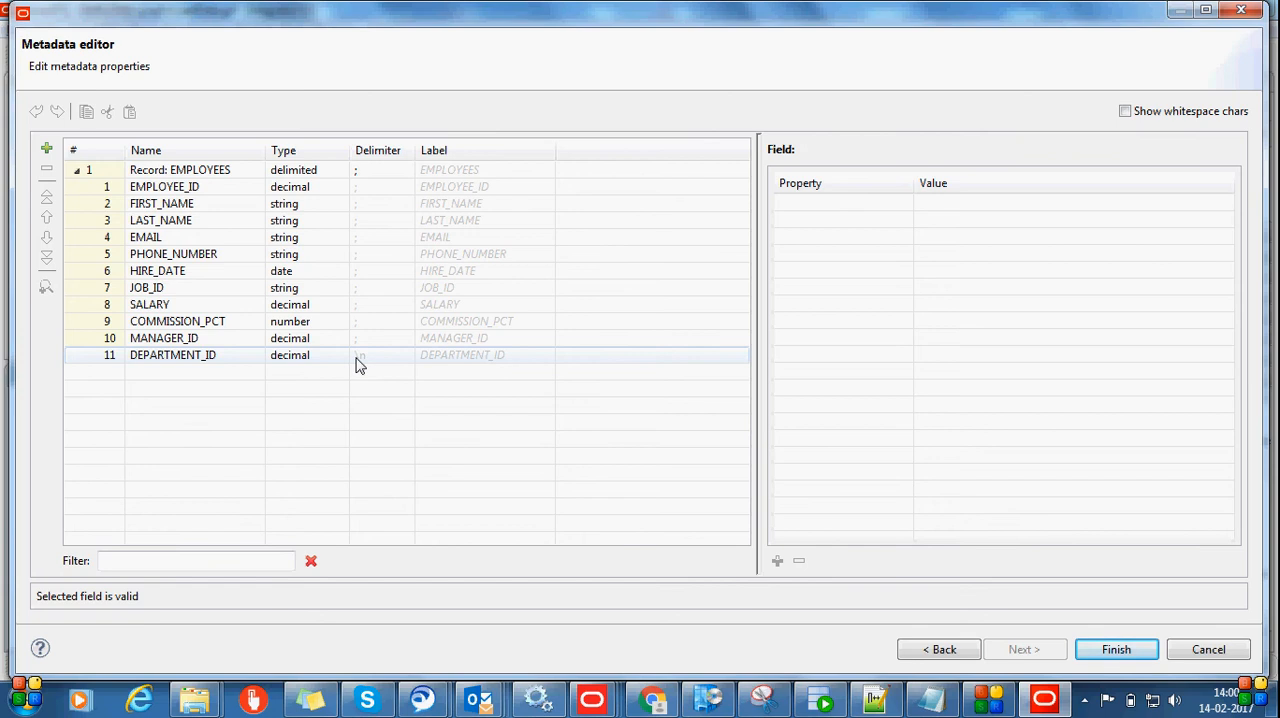
Review the EMPLOYEE_ID, FIRST_NAME and HIRE_DATE field properties, including the date format, and finish creating the EMPLOYEES metadata
{"action": "left_click", "coordinate": [191, 186]}
{"action": "left_click", "coordinate": [191, 186]}
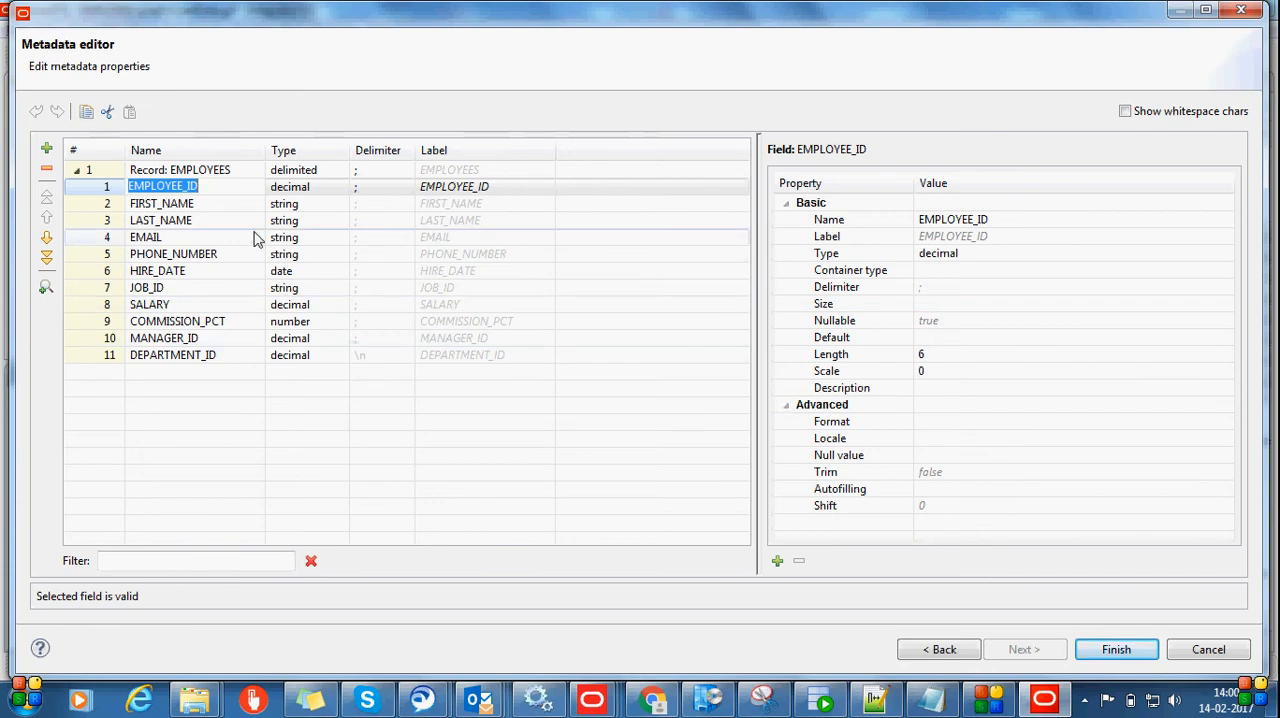
{"action": "left_click", "coordinate": [228, 204]}
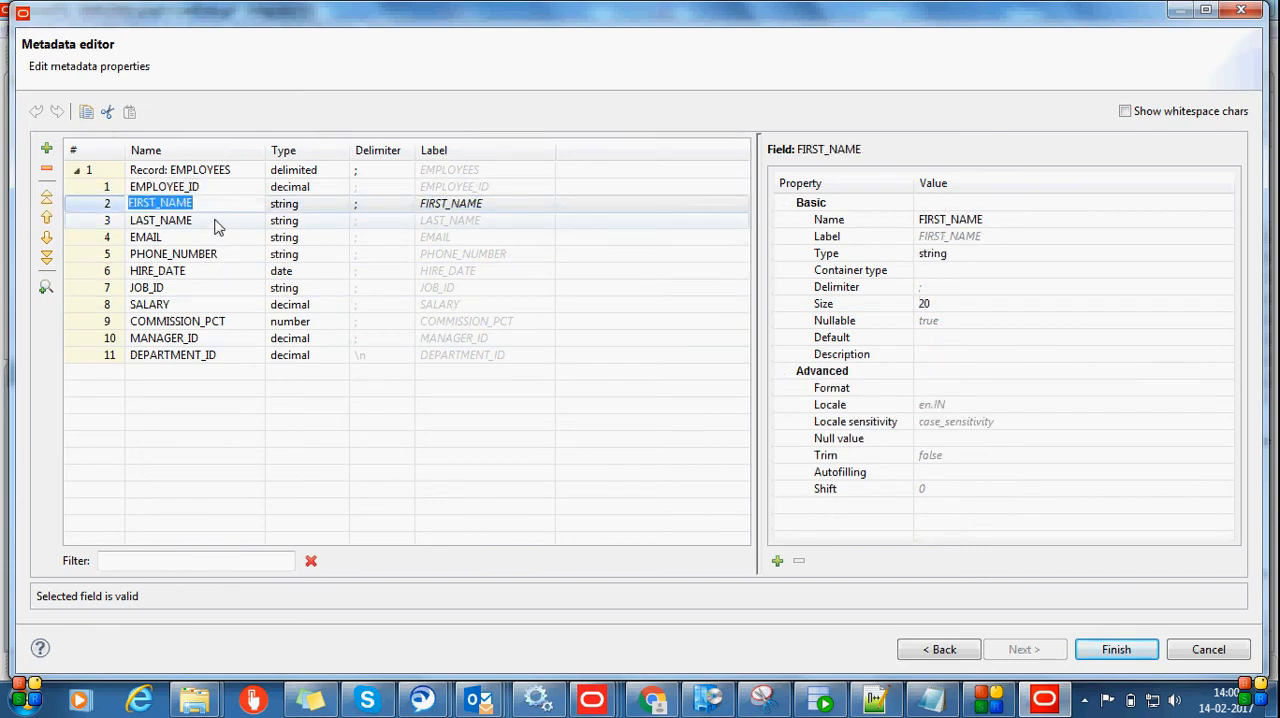
{"action": "left_click", "coordinate": [215, 272]}
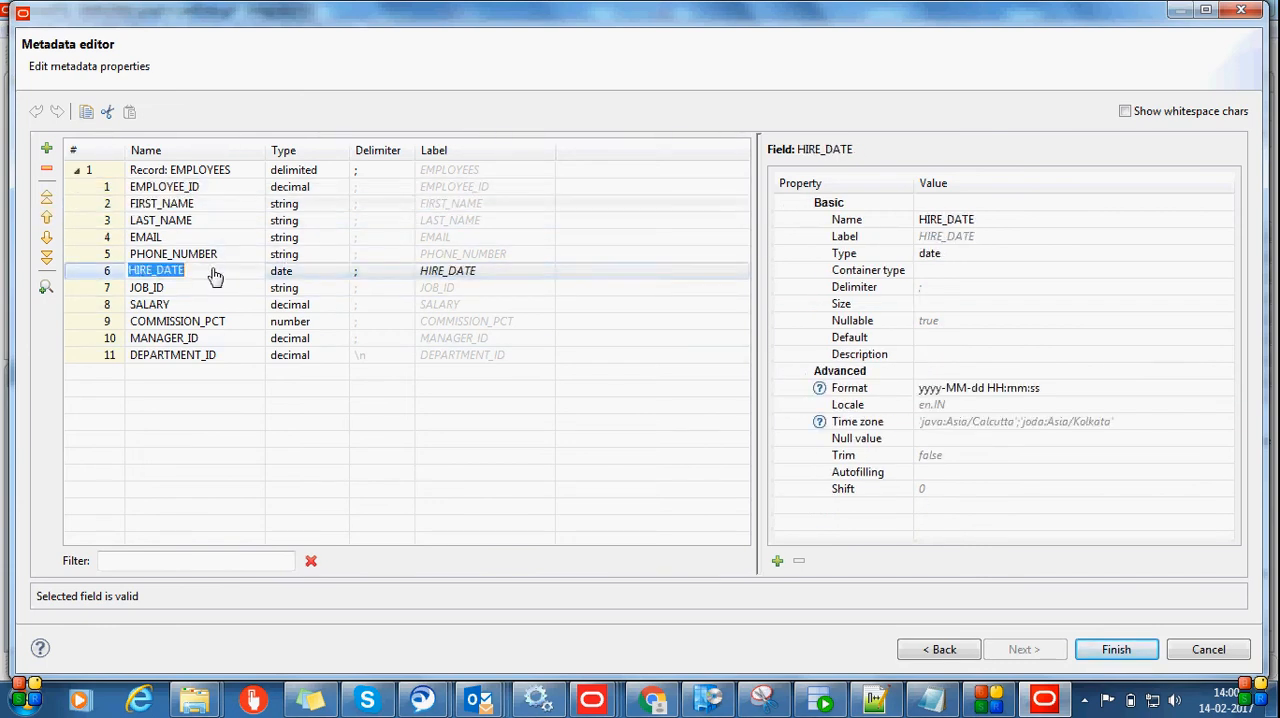
{"action": "left_click", "coordinate": [1026, 393]}
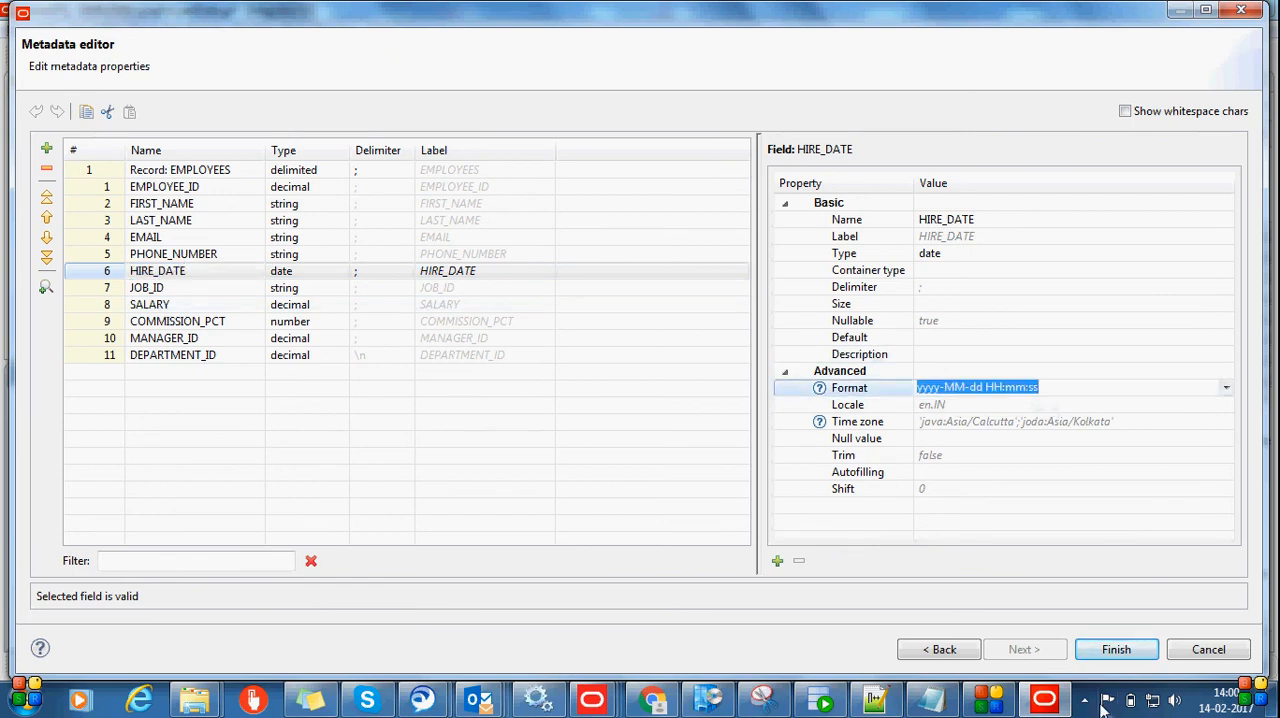
{"action": "left_click", "coordinate": [1110, 651]}
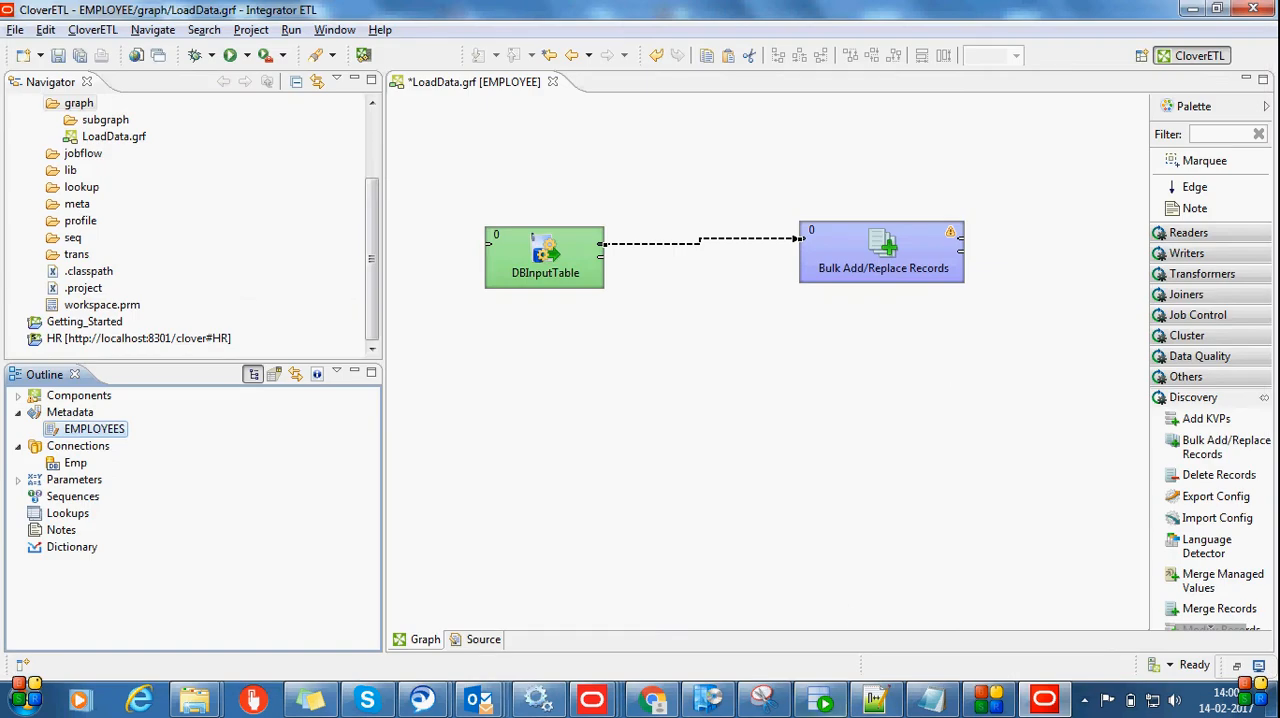
Assign the EMPLOYEES metadata to the edge between DBInputTable and Bulk Add/Replace Records
{"action": "left_click", "coordinate": [671, 254]}
{"action": "right_click", "coordinate": [671, 254]}
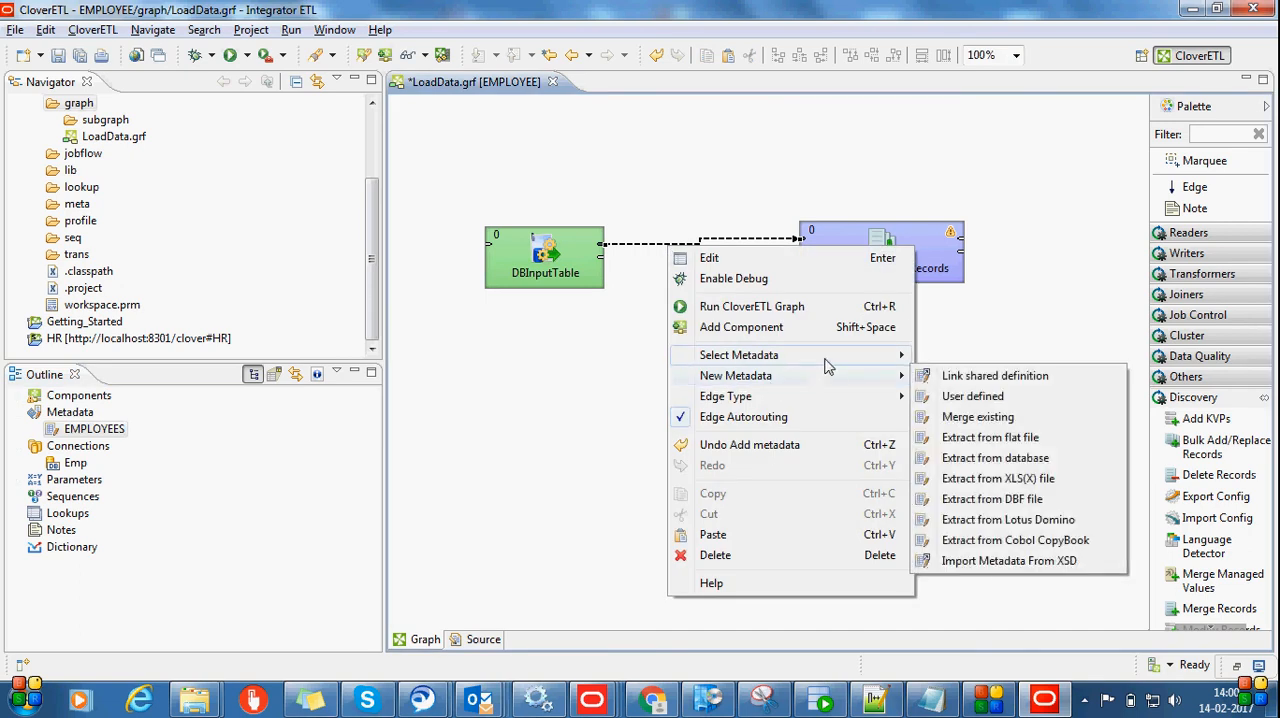
{"action": "mouse_move", "coordinate": [860, 356]}
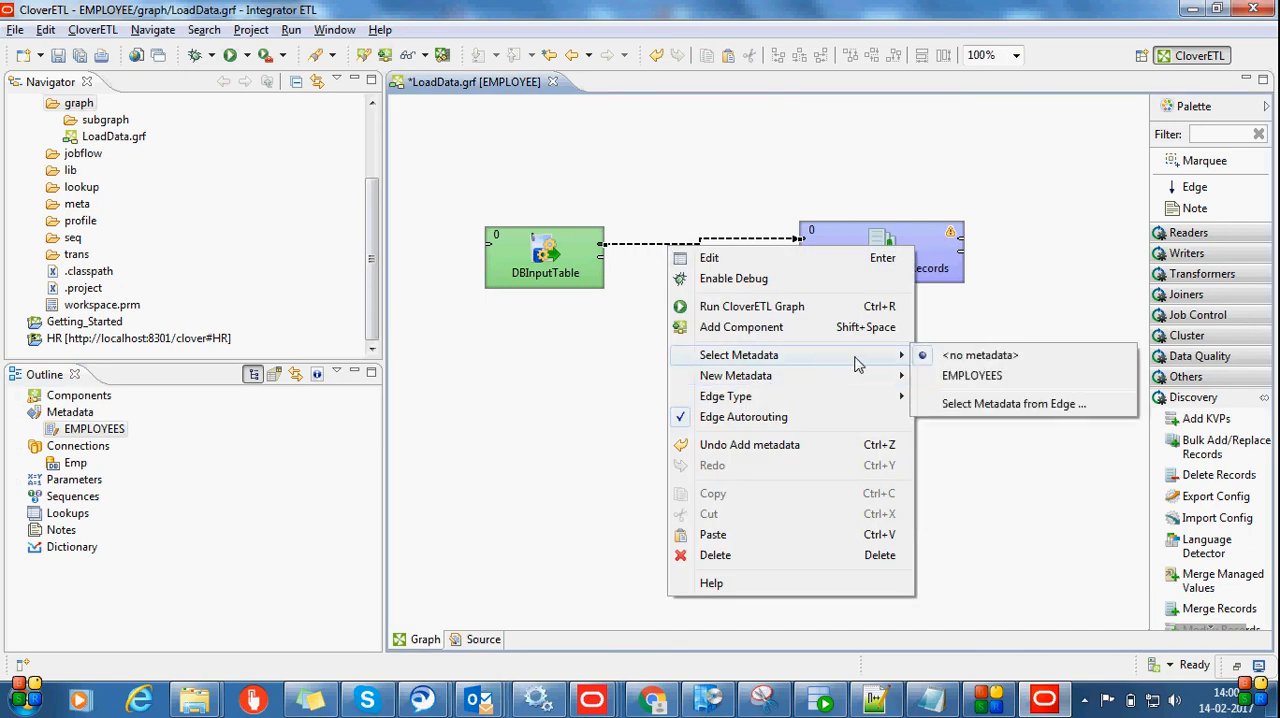
{"action": "left_click", "coordinate": [973, 378]}
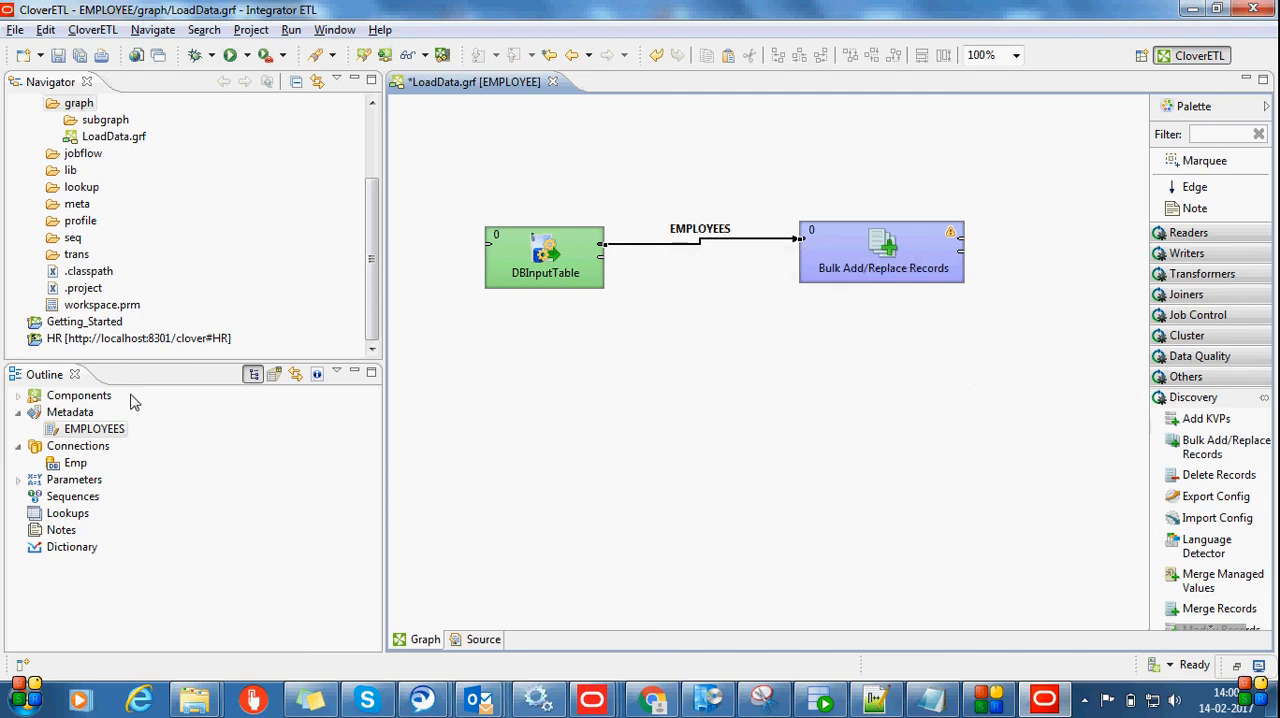
{"action": "right_click", "coordinate": [111, 435]}
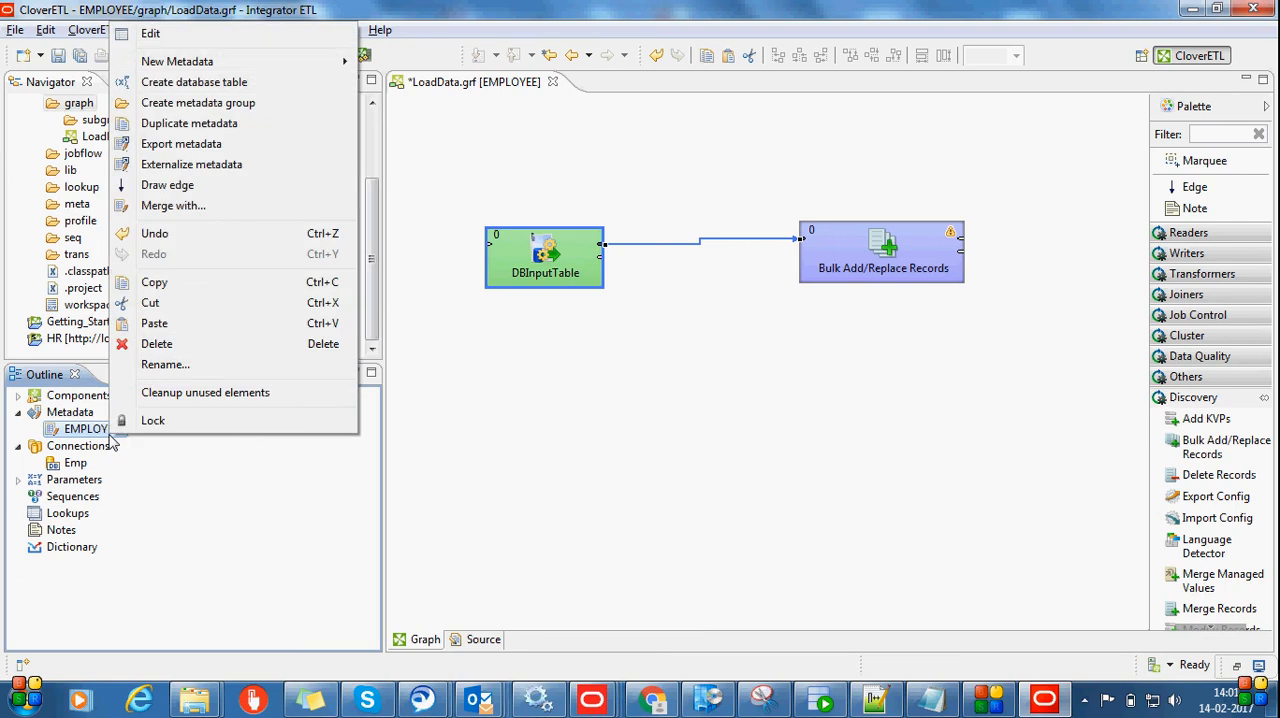
{"action": "key", "text": "Escape"}
{"action": "left_click", "coordinate": [850, 352]}
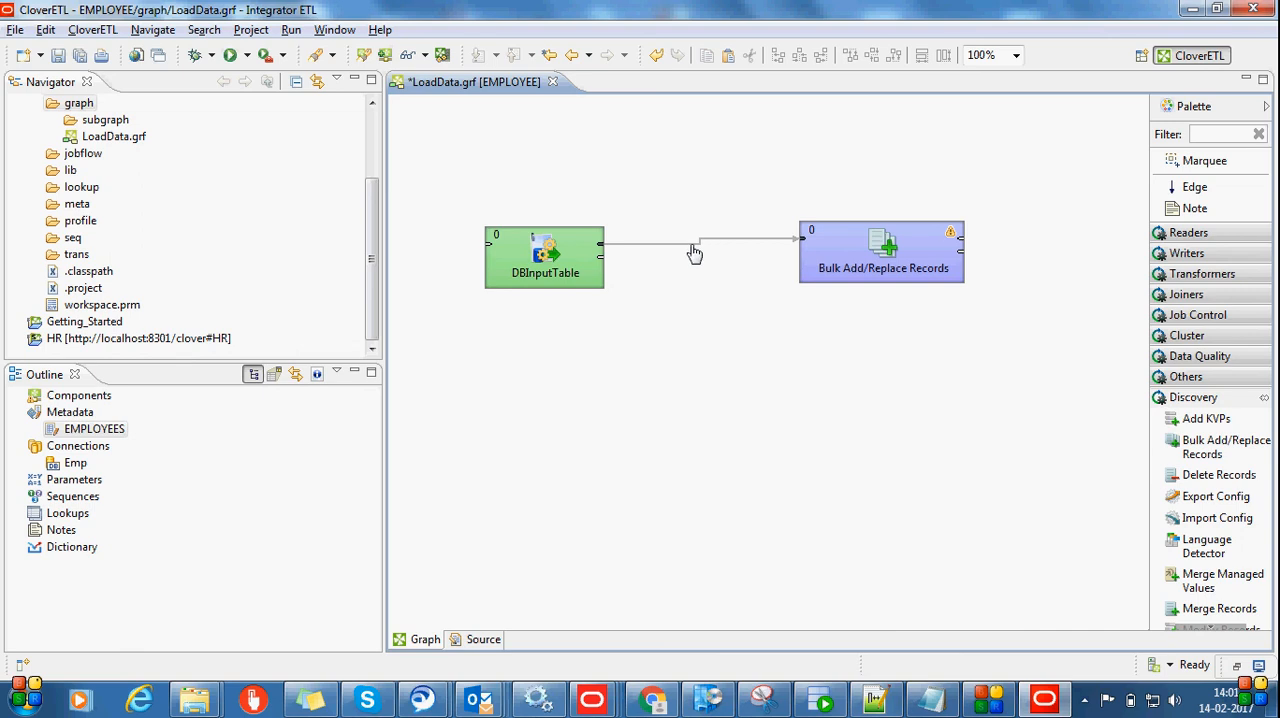
Inspect the basic Endeca server properties of the Bulk Add/Replace Records component without changing them
{"action": "double_click", "coordinate": [838, 260]}
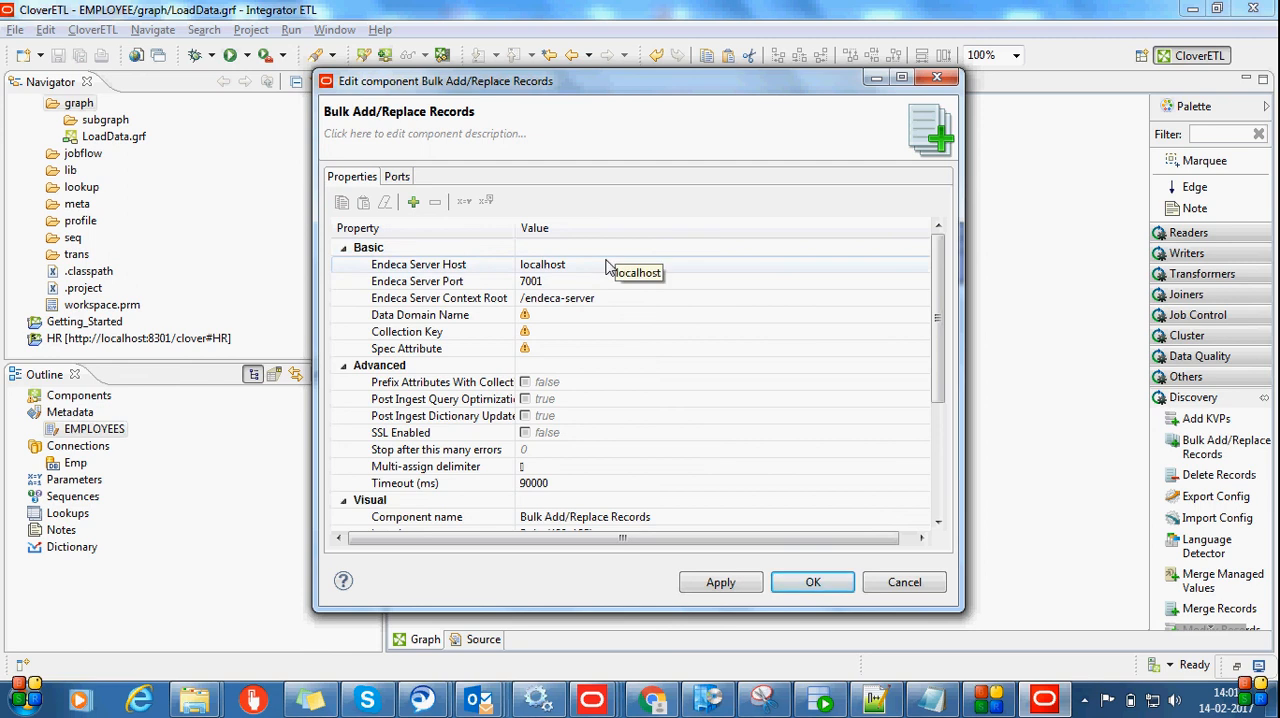
{"action": "left_click", "coordinate": [937, 77]}
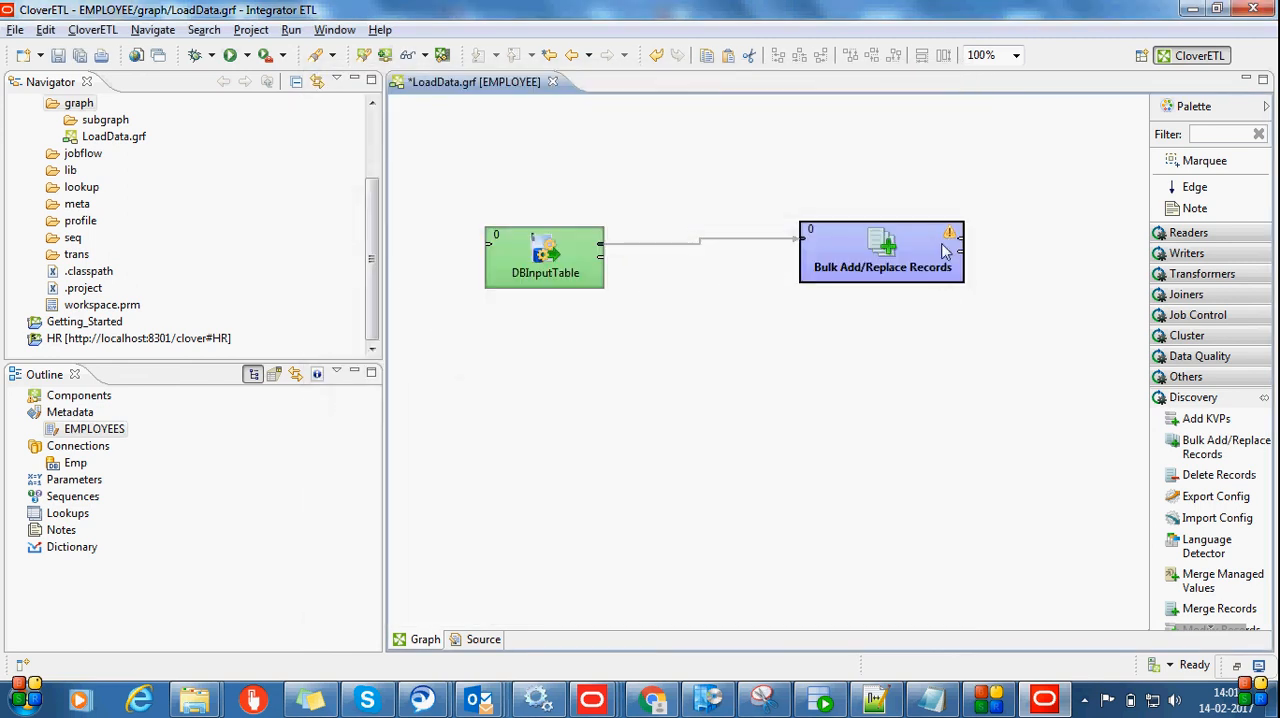
{"action": "double_click", "coordinate": [950, 255]}
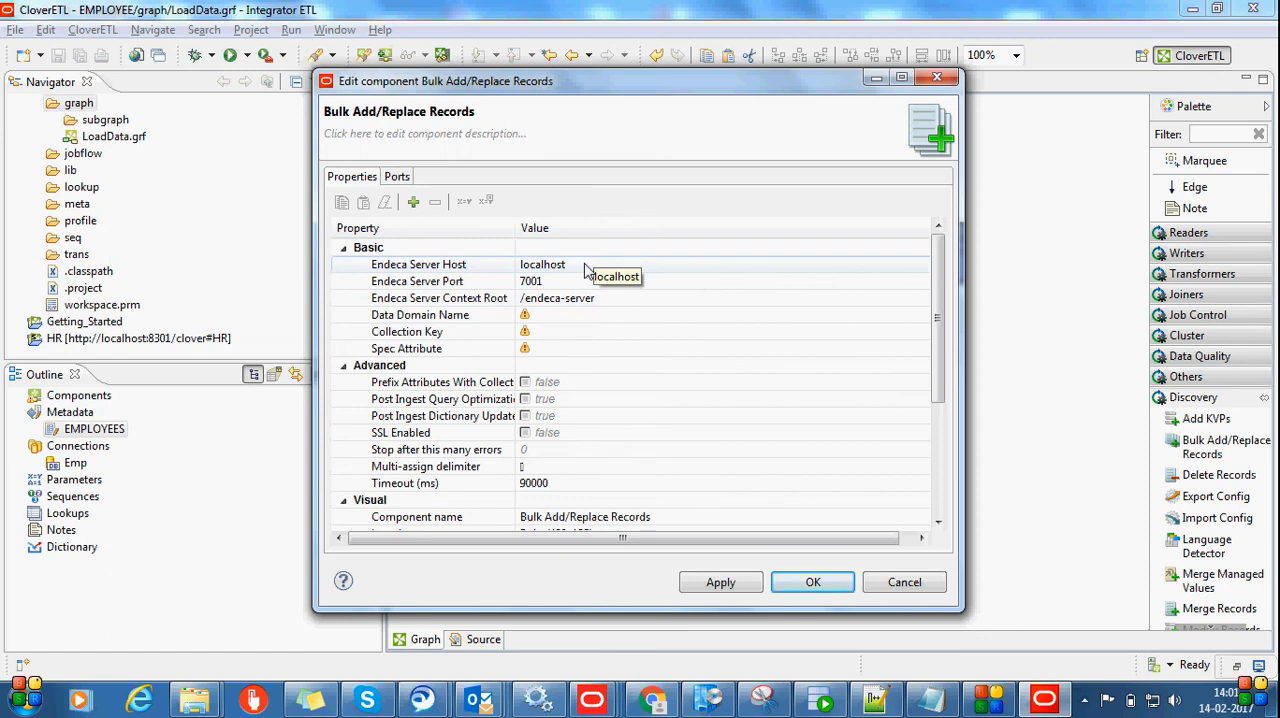
{"action": "left_click", "coordinate": [937, 77]}
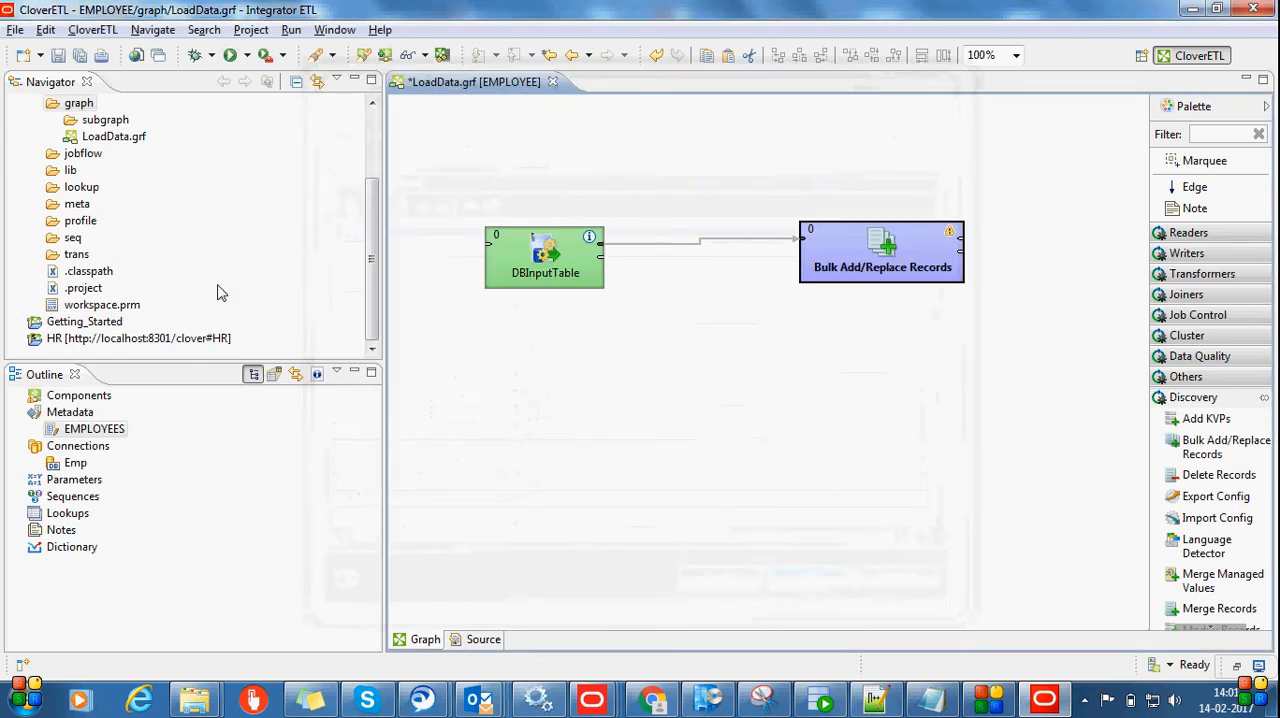
Open the EMPLOYEE project's workspace.prm in the Text Editor and review its directory parameters from CONN_DIR to CONFIGIN_DIR
{"action": "left_click", "coordinate": [100, 305]}
{"action": "right_click", "coordinate": [93, 307]}
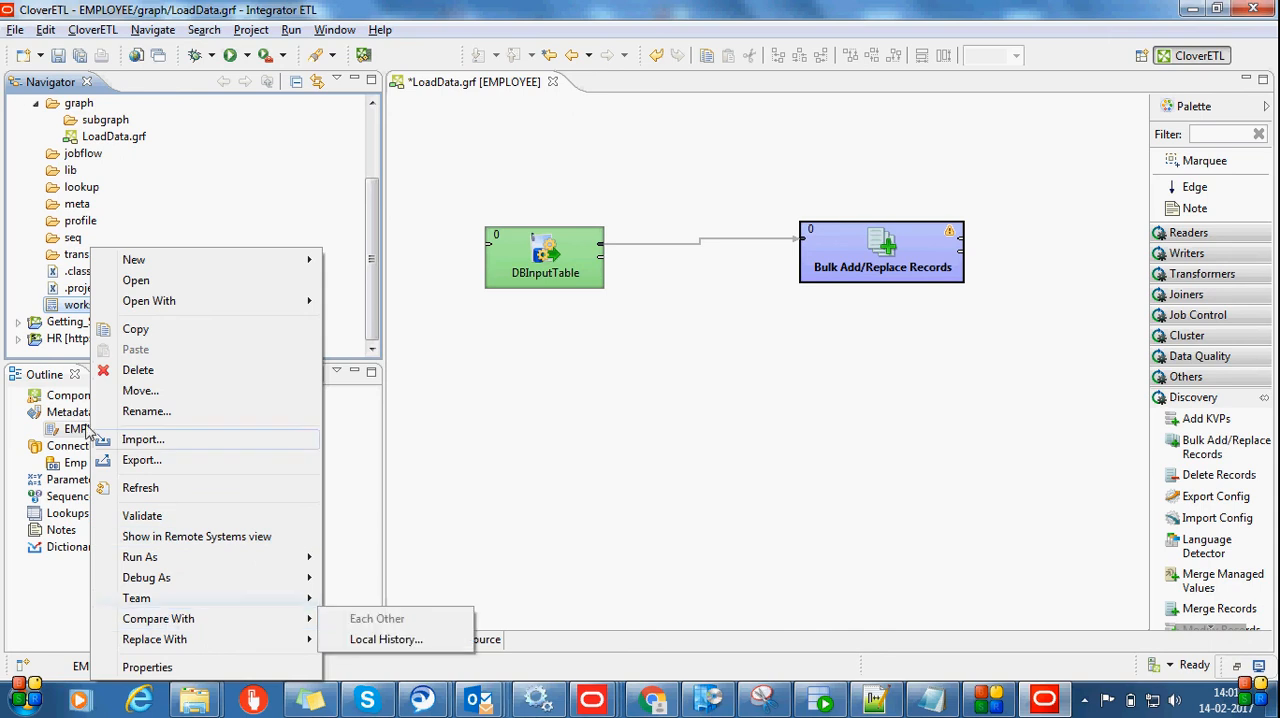
{"action": "mouse_move", "coordinate": [203, 300]}
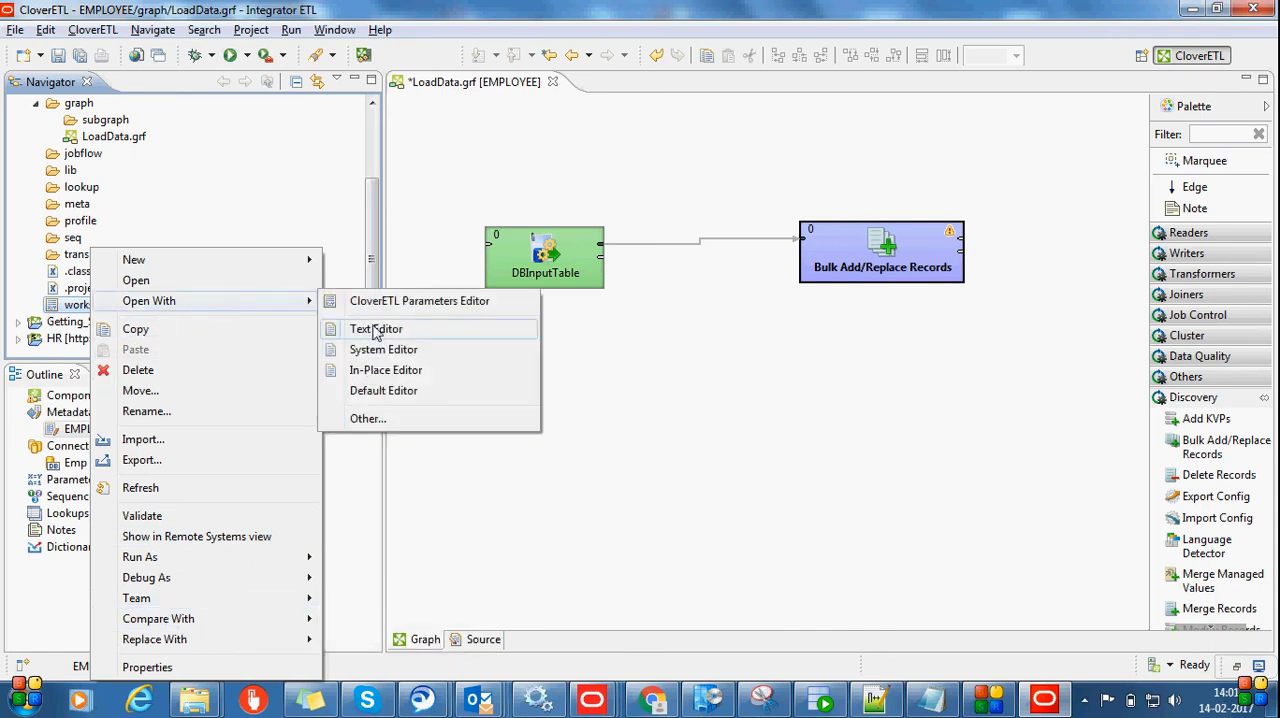
{"action": "left_click", "coordinate": [370, 328]}
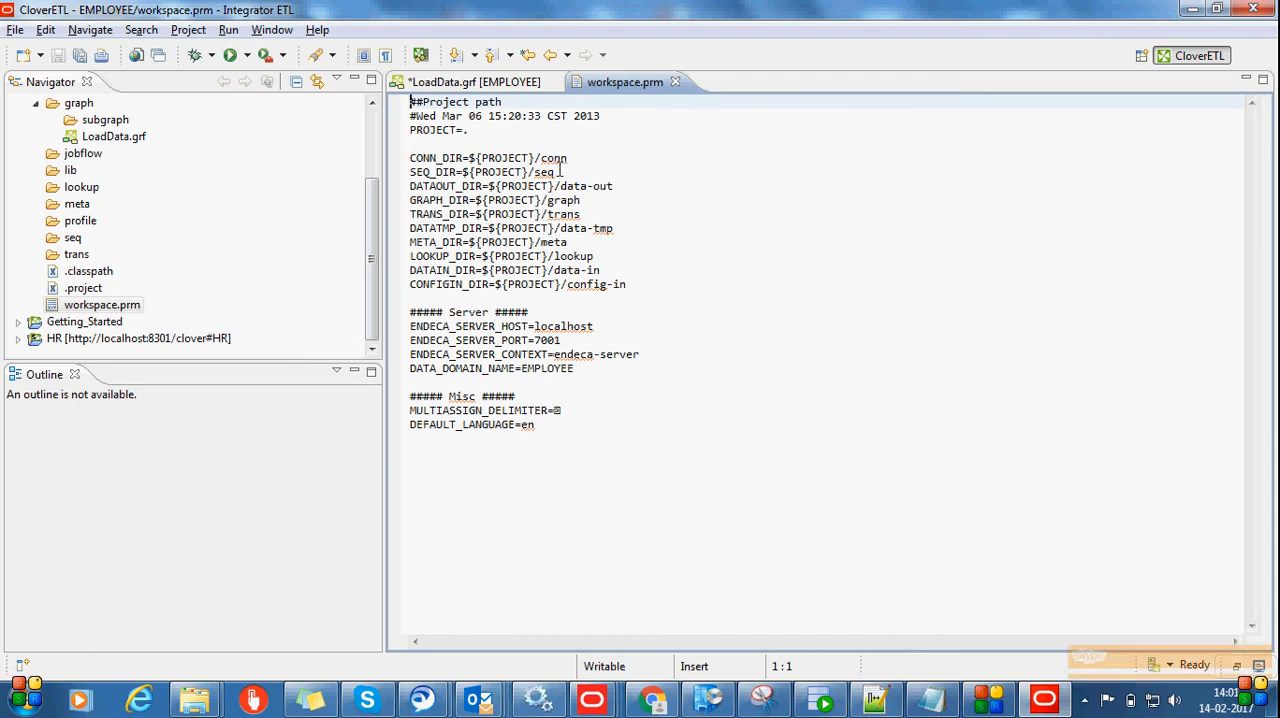
{"action": "left_click", "coordinate": [411, 157]}
{"action": "left_click_drag", "start_coordinate": [411, 157], "coordinate": [637, 297]}
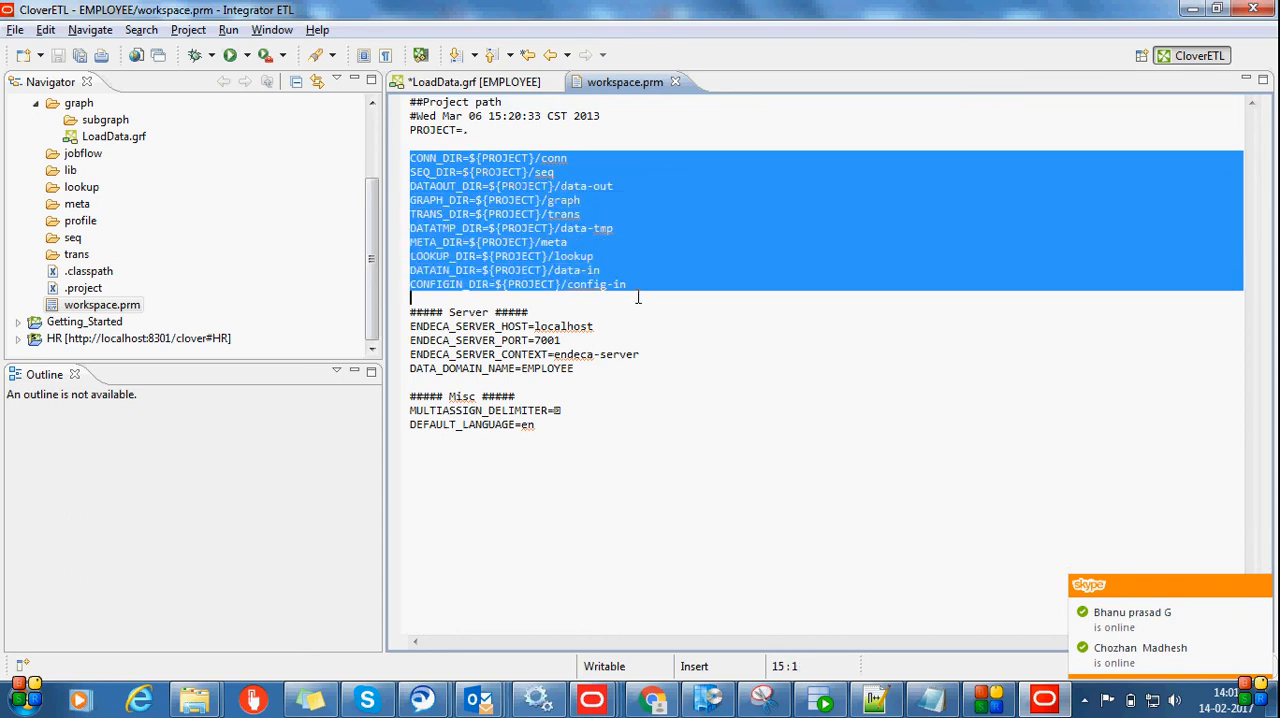
{"action": "left_click", "coordinate": [540, 467]}
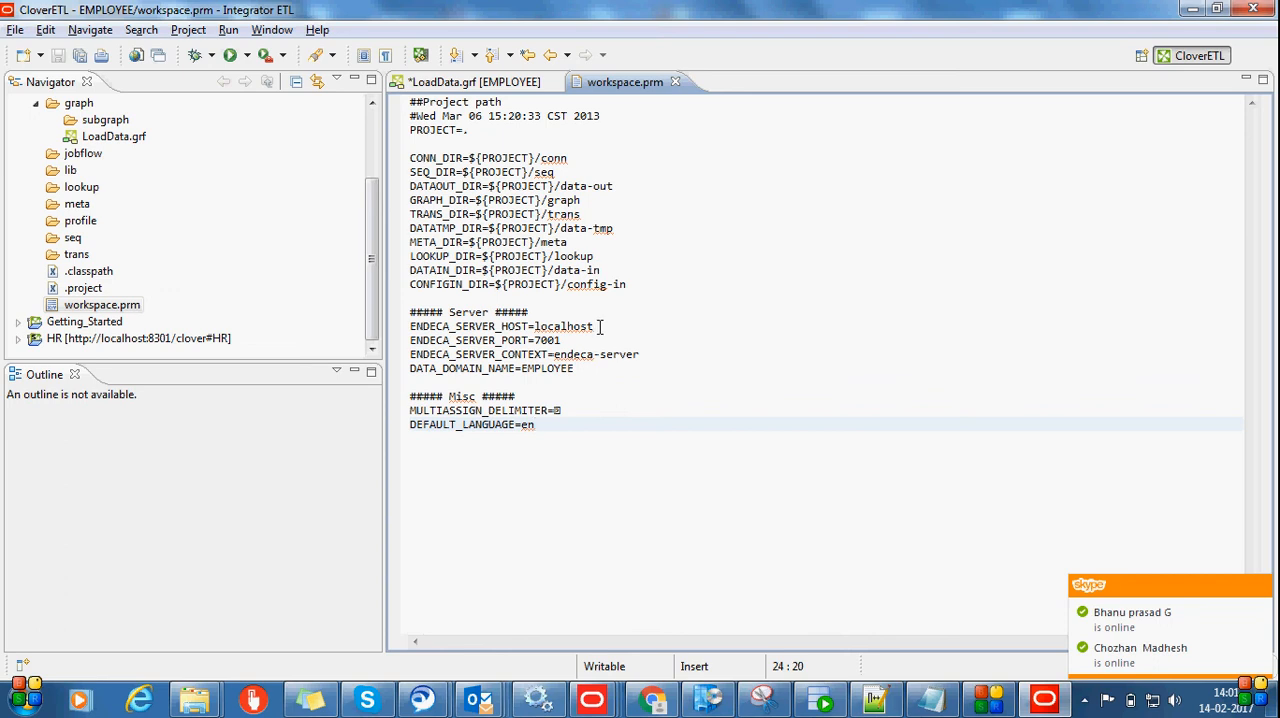
Try to replace the Endeca Server Host of Bulk Add/Replace Records with the ENDECA_SERVER_HOST parameter name from workspace.prm, enclosed in braces
{"action": "left_click_drag", "start_coordinate": [530, 326], "coordinate": [407, 337]}
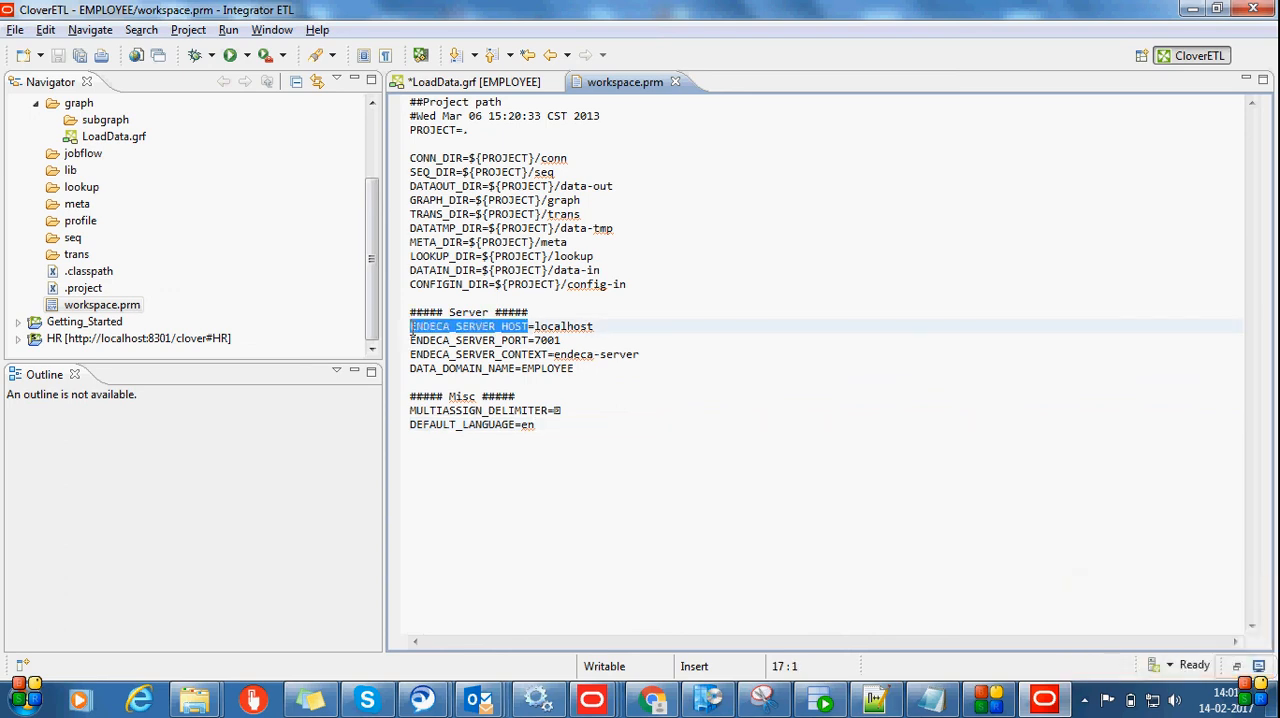
{"action": "left_click", "coordinate": [572, 328]}
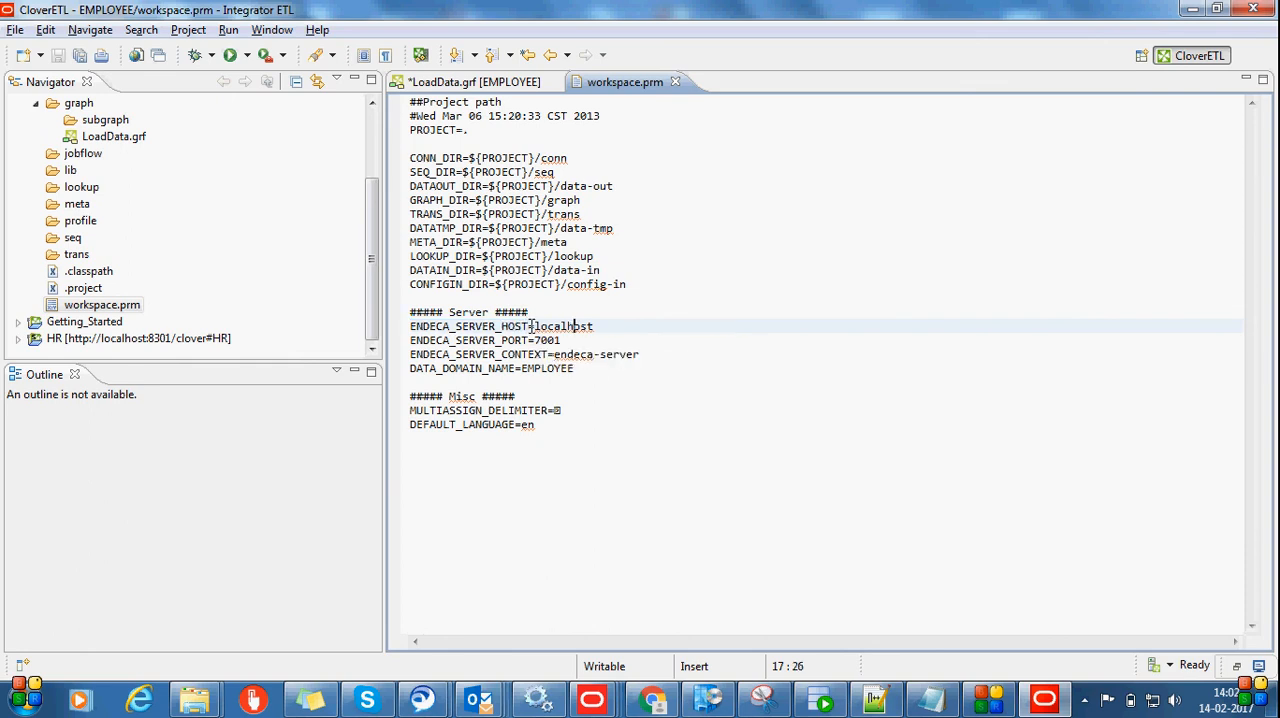
{"action": "left_click_drag", "start_coordinate": [530, 326], "coordinate": [396, 326]}
{"action": "key", "text": "ctrl+c"}
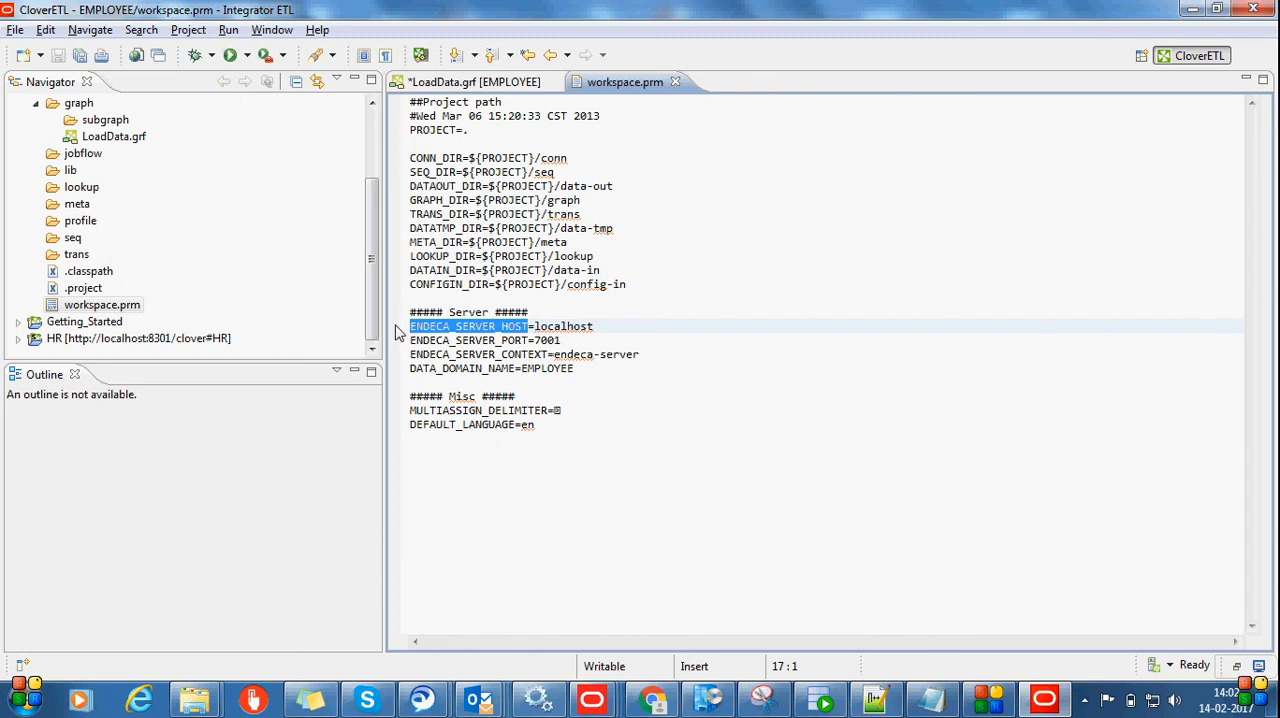
{"action": "left_click", "coordinate": [476, 84]}
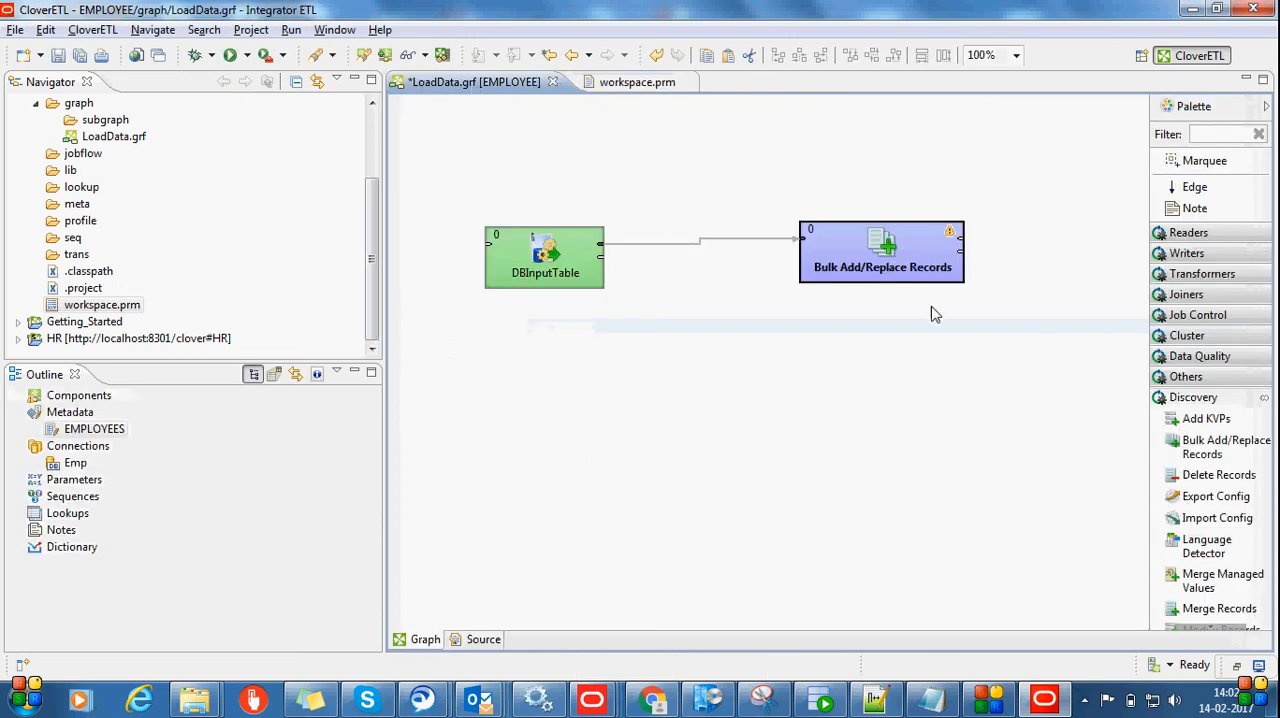
{"action": "double_click", "coordinate": [836, 270]}
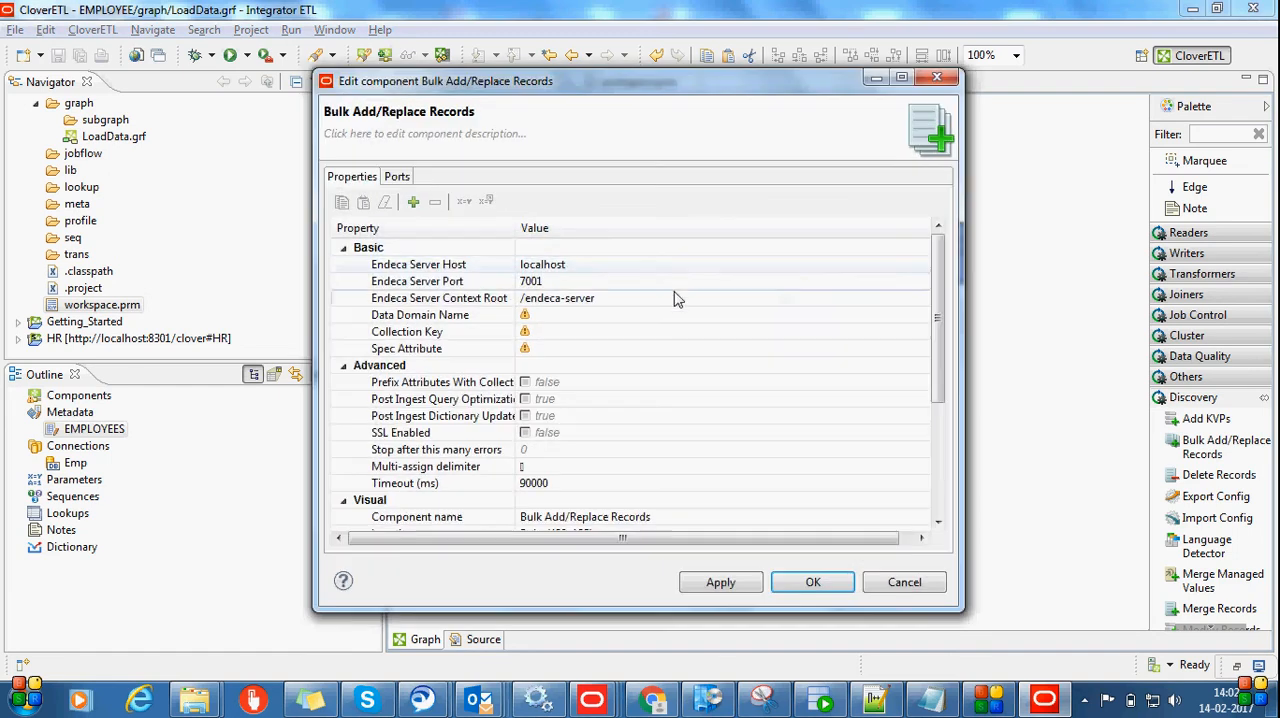
{"action": "left_click", "coordinate": [596, 266]}
{"action": "key", "text": "ctrl+v"}
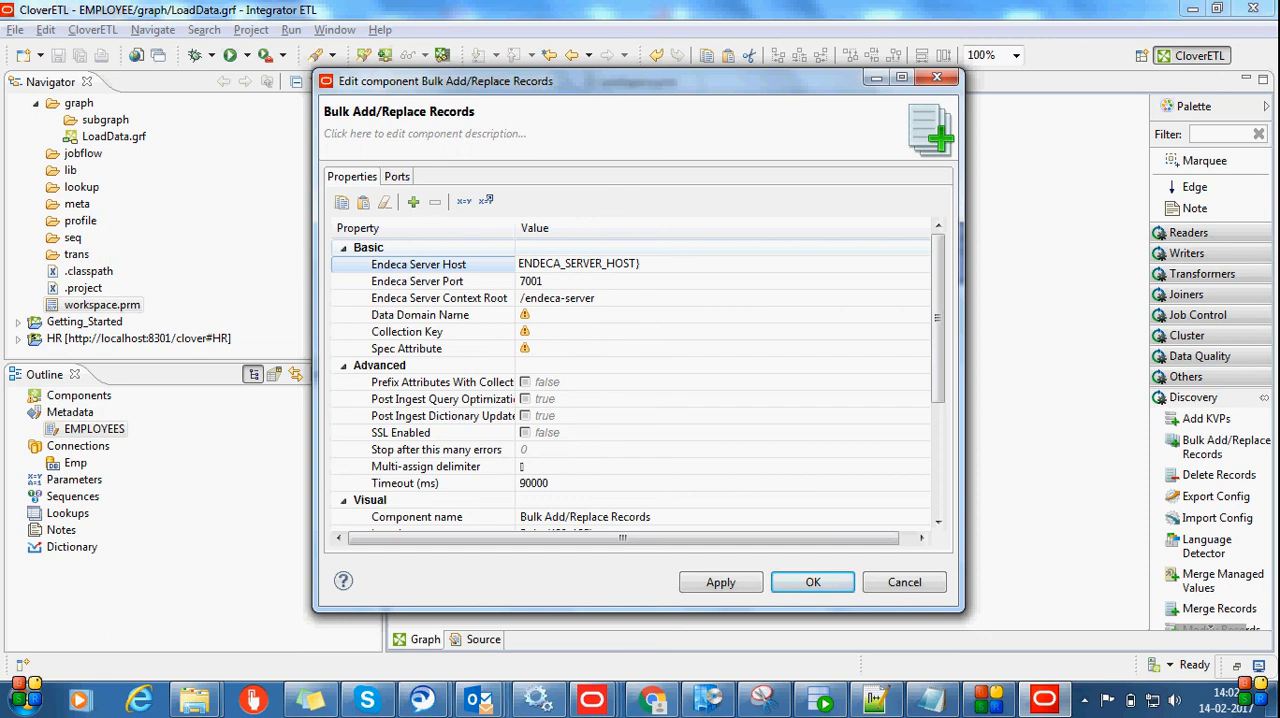
{"action": "key", "text": "Left"}
{"action": "key", "text": "Left"}
{"action": "key", "text": "Left"}
{"action": "type", "text": "{"}
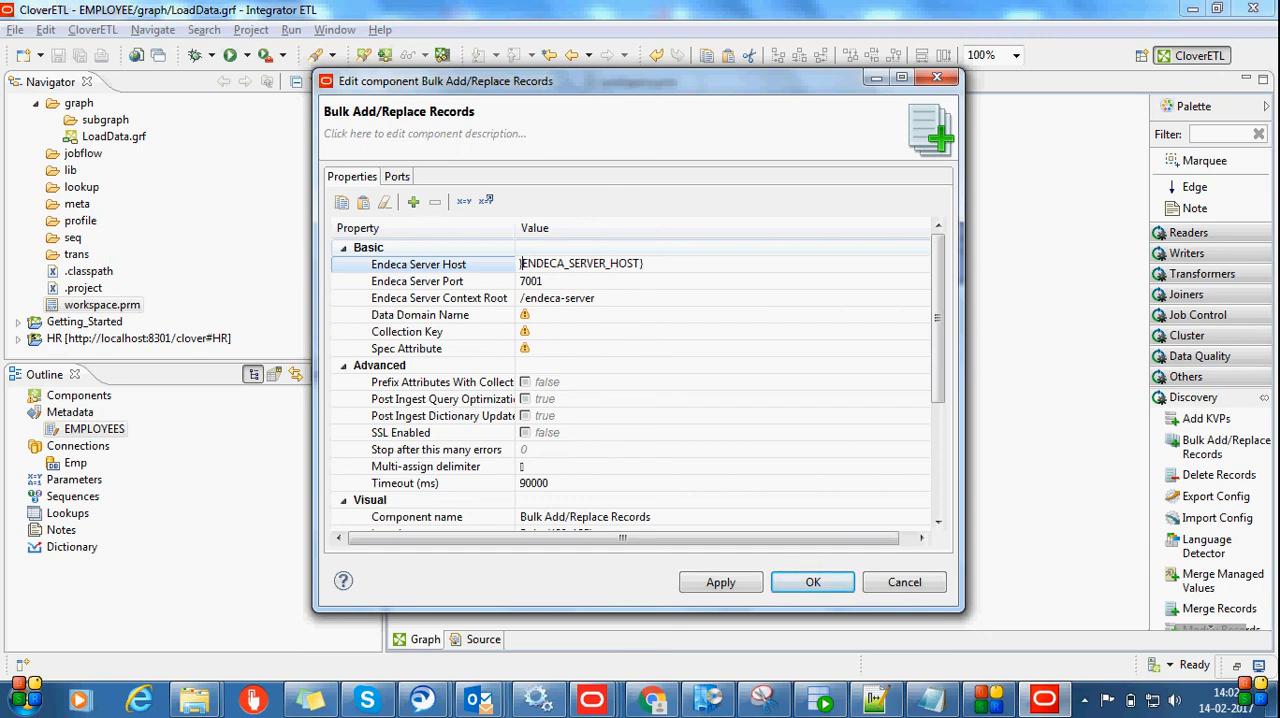
{"action": "key", "text": "BackSpace"}
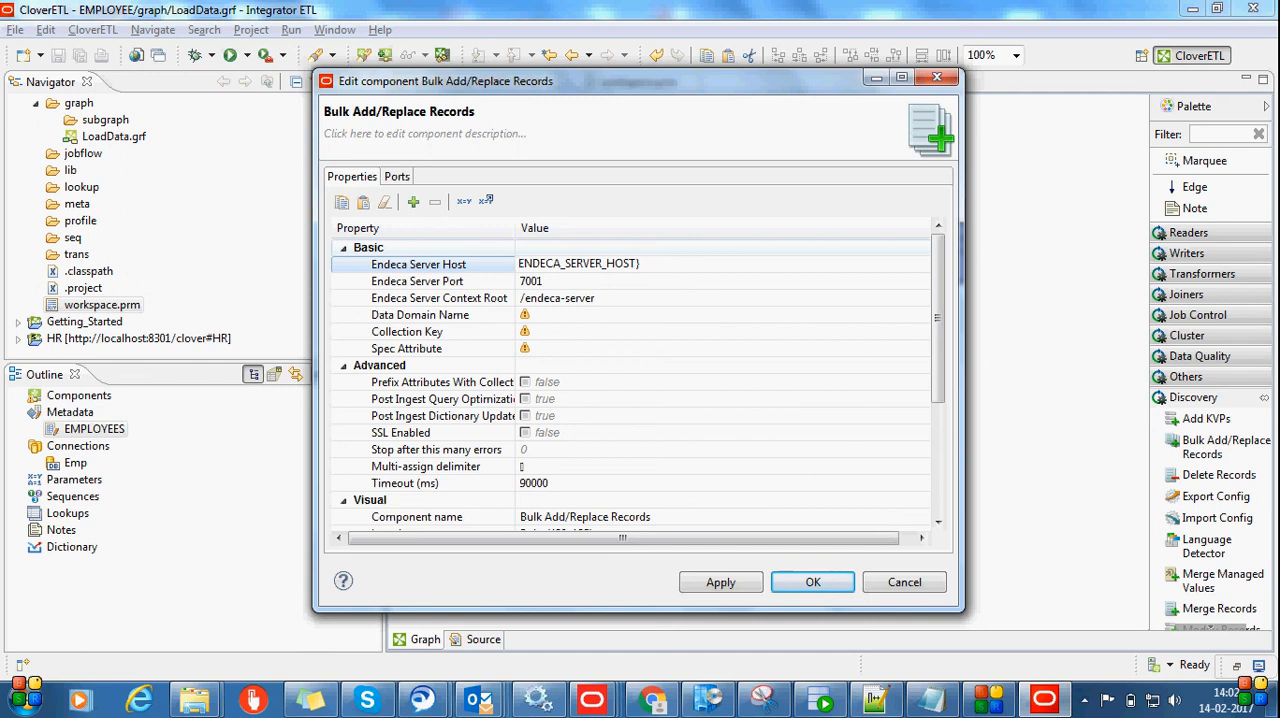
{"action": "type", "text": "{"}
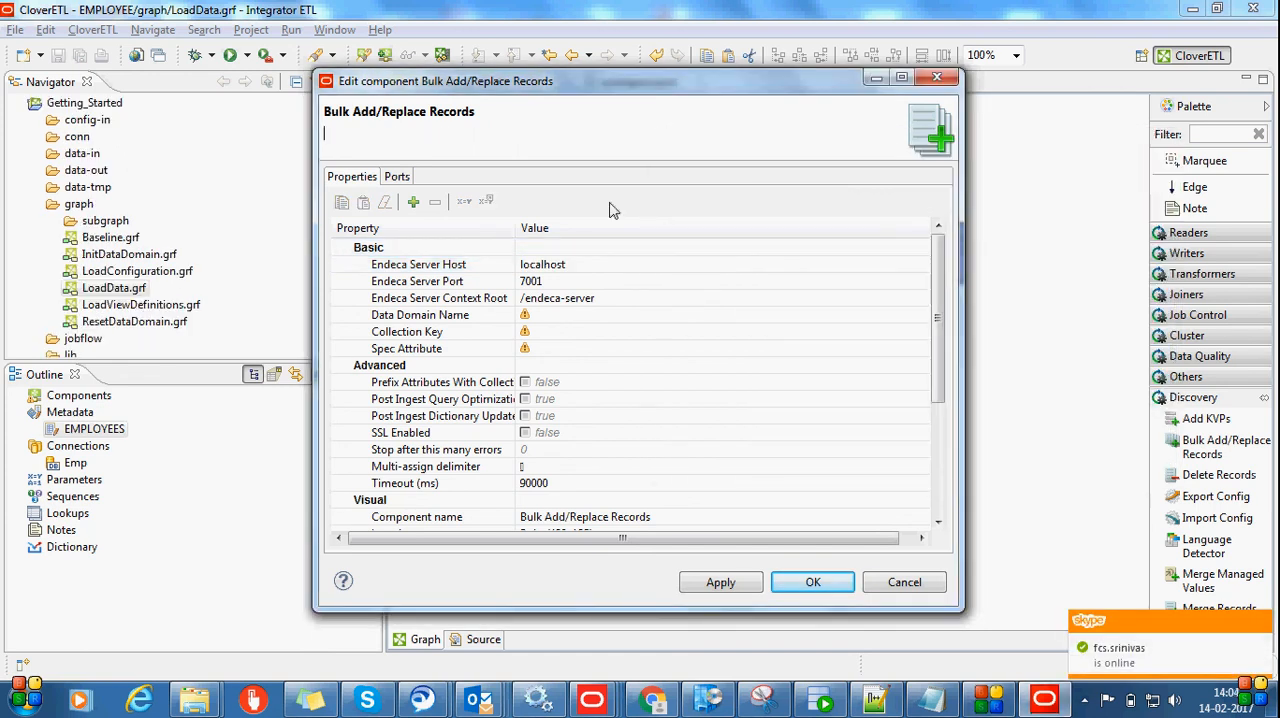
Set the component's Endeca Server Host to ${ENDECA_SERVER_HOST} and enter Emp in its Data Domain Name
{"action": "left_click", "coordinate": [572, 263]}
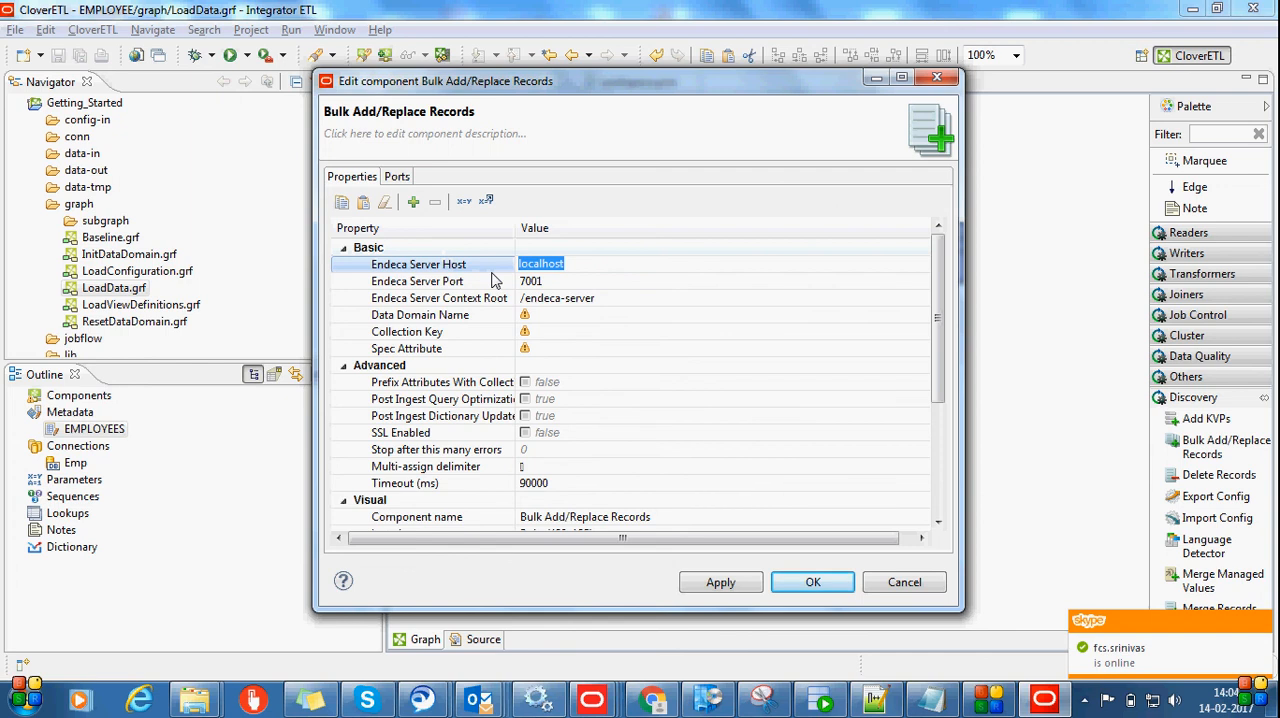
{"action": "type", "text": "${ENDECA_SERVER_HOST}"}
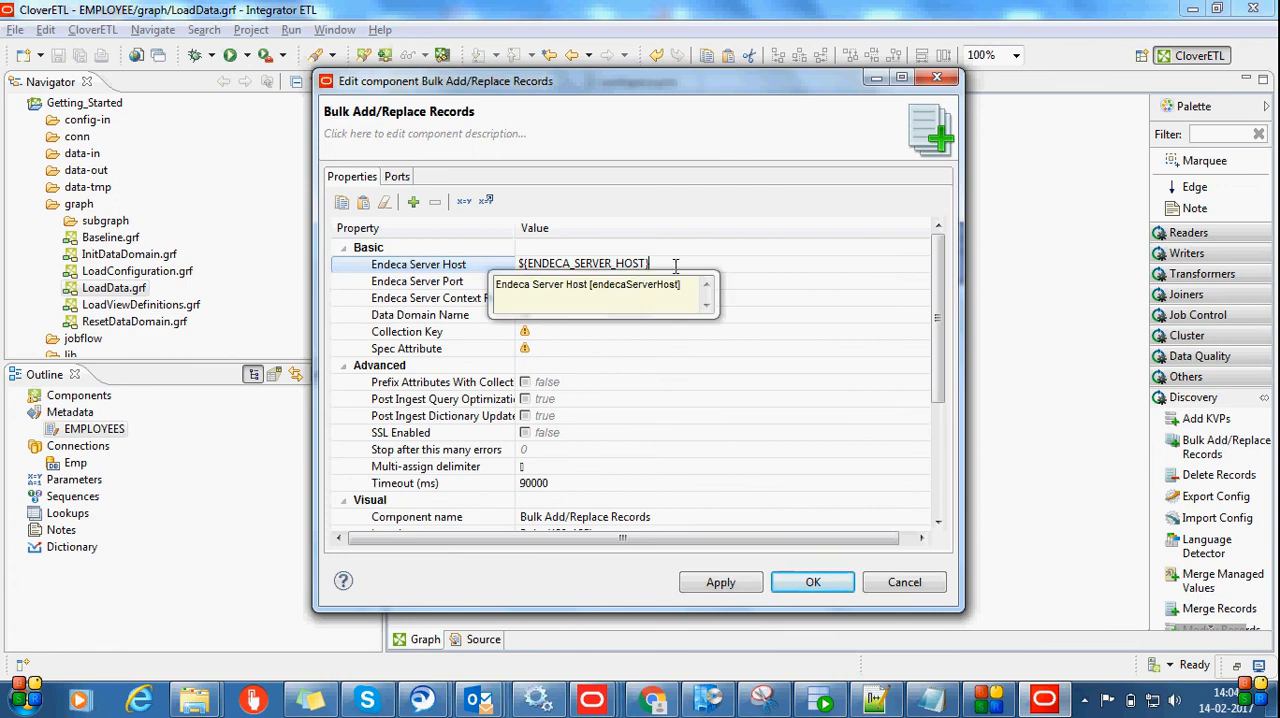
{"action": "left_click_drag", "start_coordinate": [650, 264], "coordinate": [505, 263]}
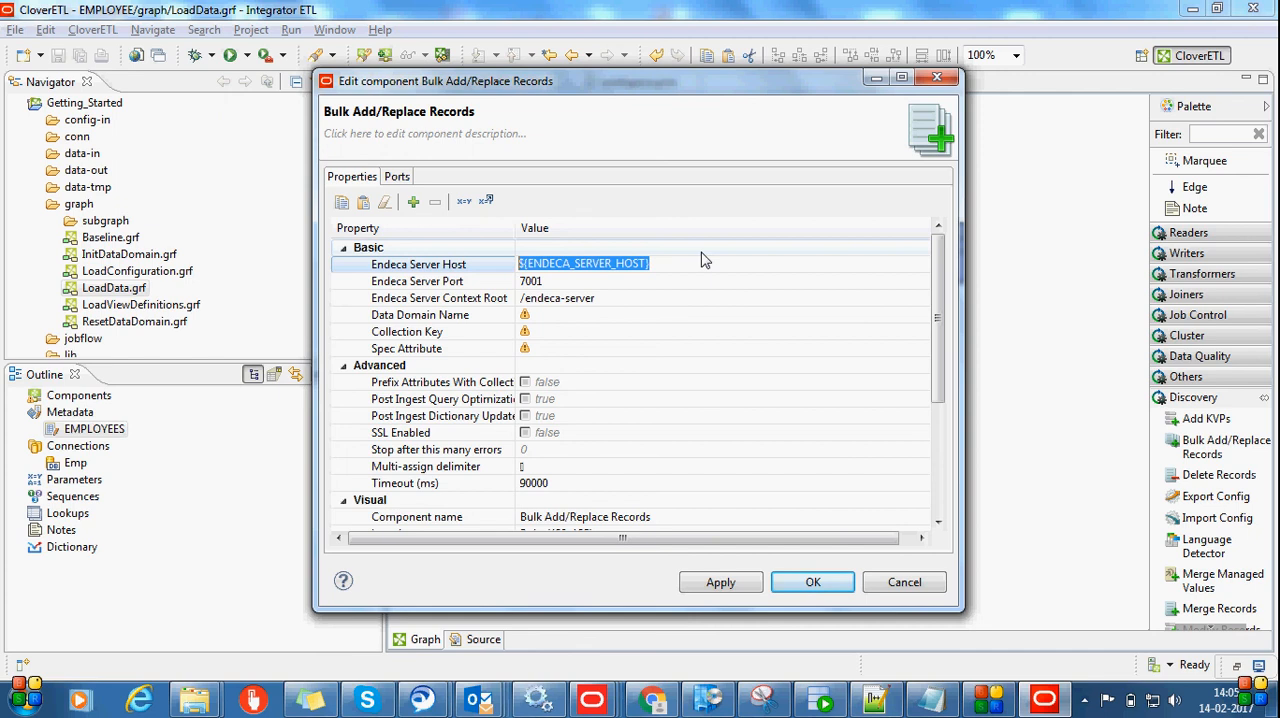
{"action": "left_click", "coordinate": [598, 314]}
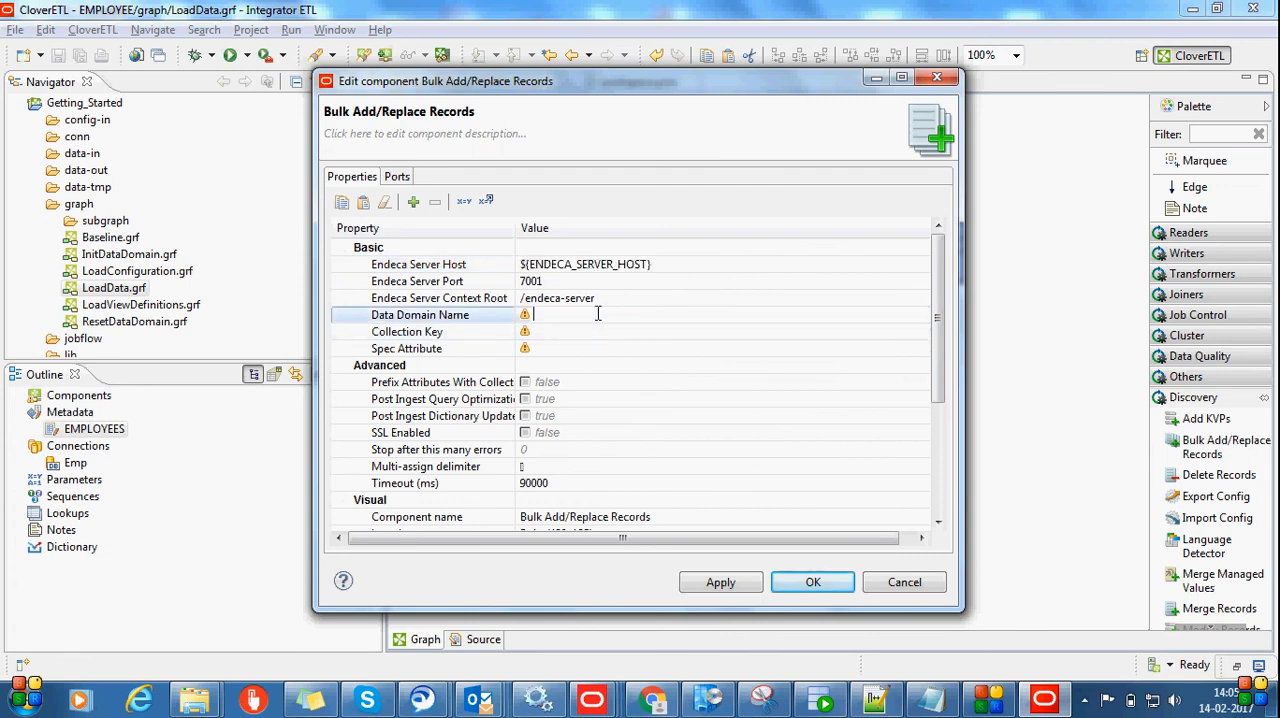
{"action": "type", "text": "Emp"}
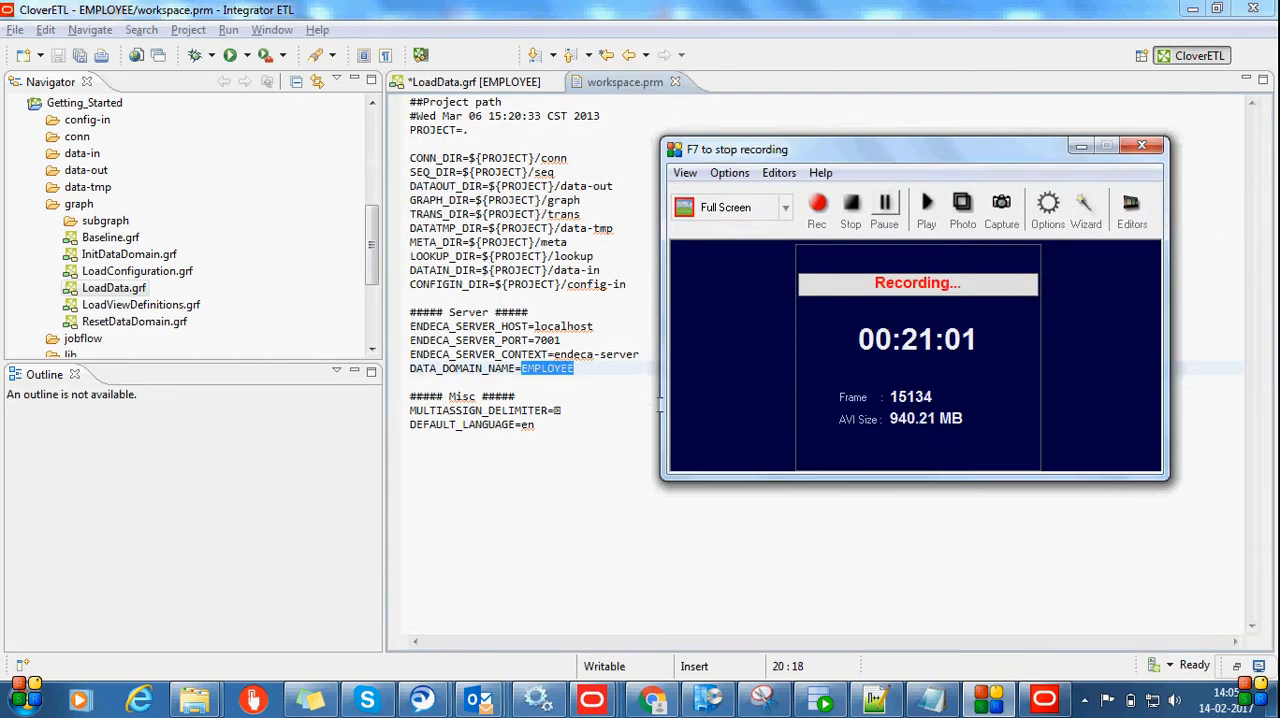
Copy the DATA_DOMAIN_NAME value EMPLOYEE from workspace.prm into the Data Domain Name of the Bulk Add/Replace Records component
{"action": "left_click_drag", "start_coordinate": [588, 370], "coordinate": [522, 370]}
{"action": "key", "text": "ctrl+c"}
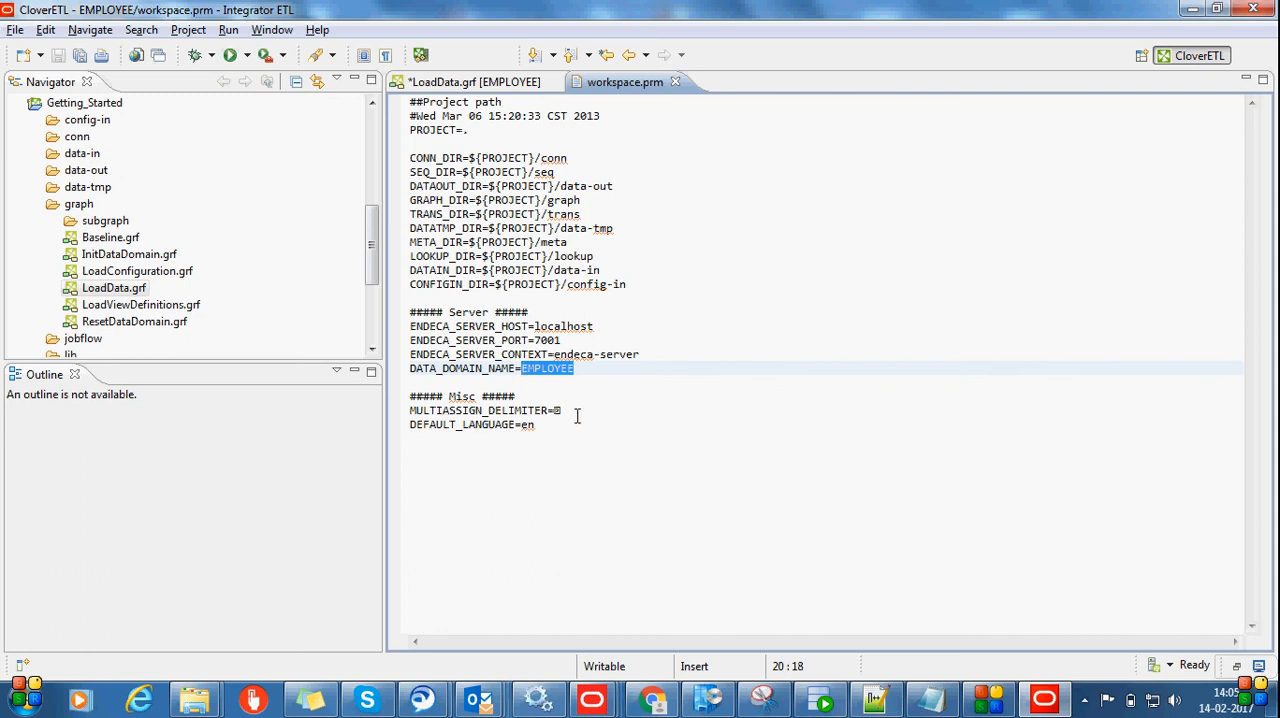
{"action": "left_click", "coordinate": [520, 83]}
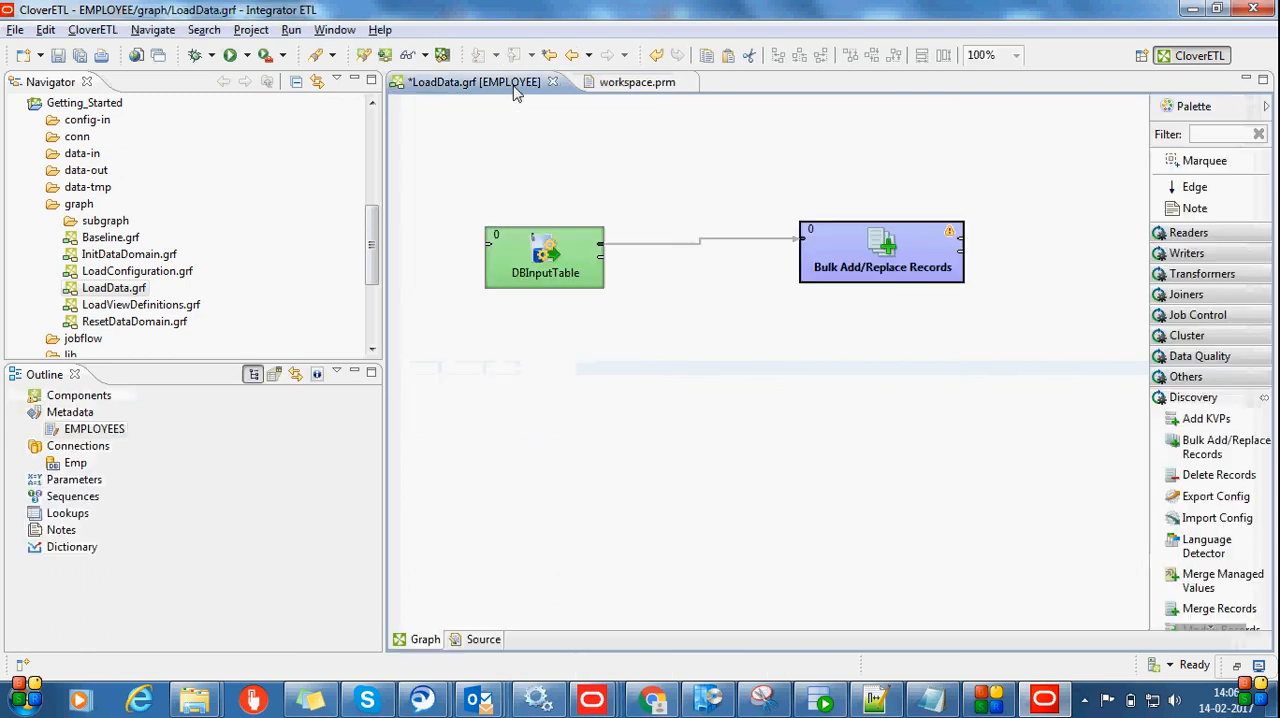
{"action": "double_click", "coordinate": [842, 270]}
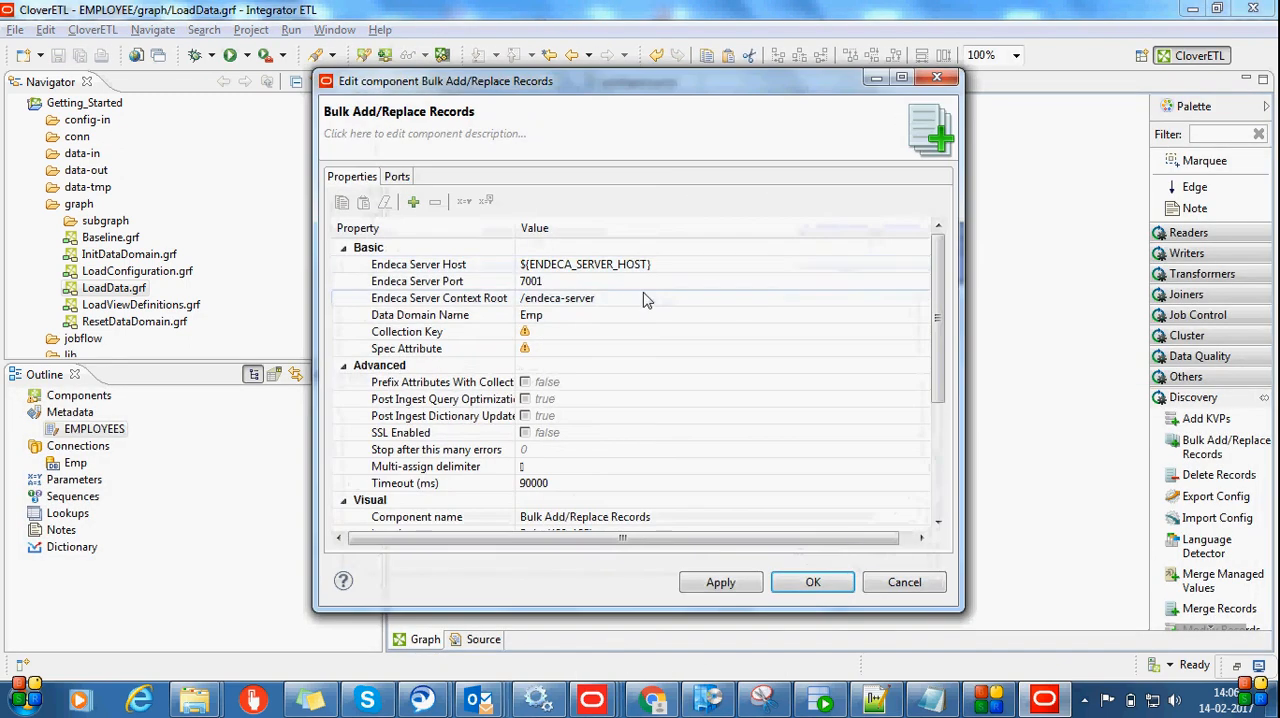
{"action": "left_click", "coordinate": [549, 317]}
{"action": "key", "text": "ctrl+v"}
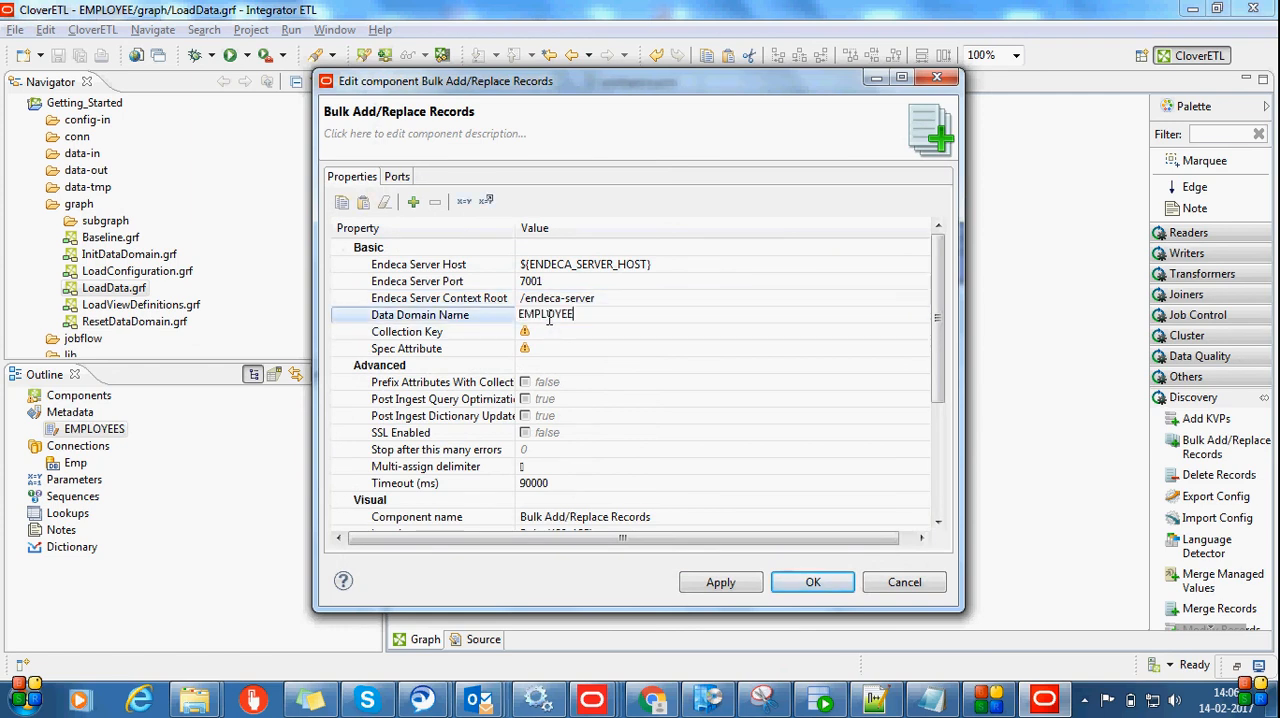
{"action": "key", "text": "Return"}
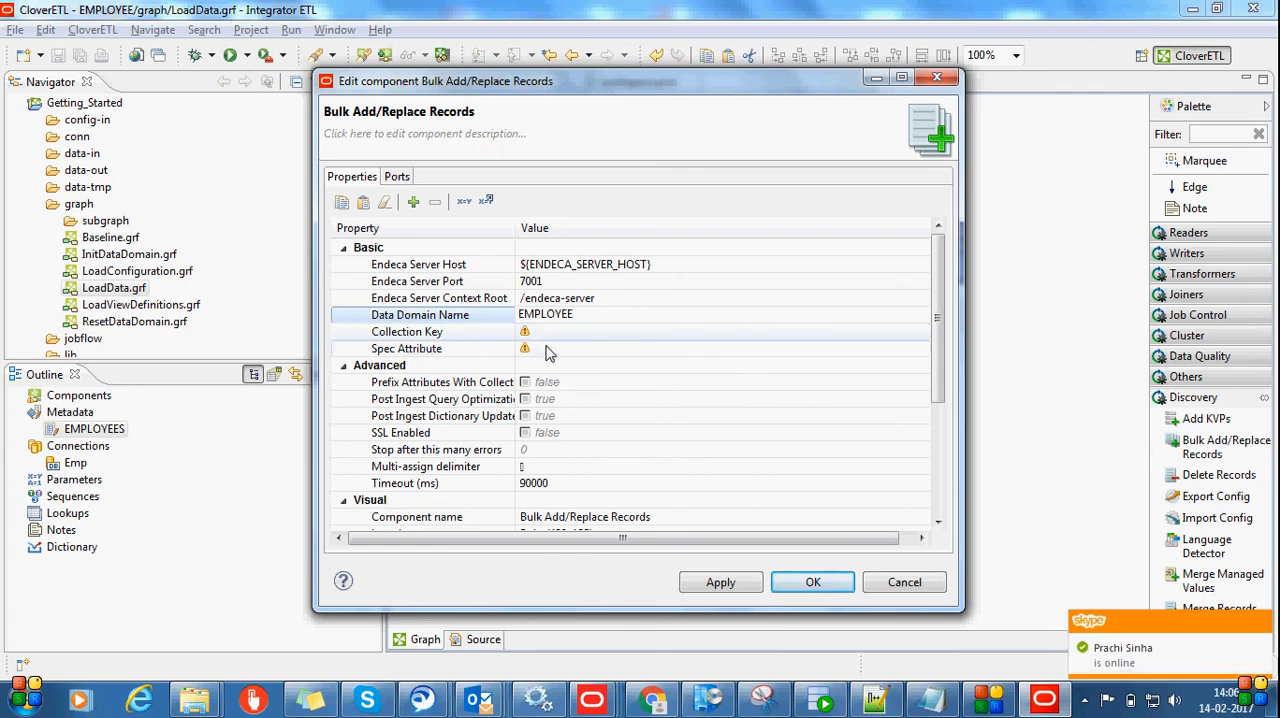
Check the Employees query columns in Oracle SQL Developer, dismissing its connection dialog, and set the component's Spec Attribute to EMPLOYEE_ID
{"action": "left_click", "coordinate": [582, 349]}
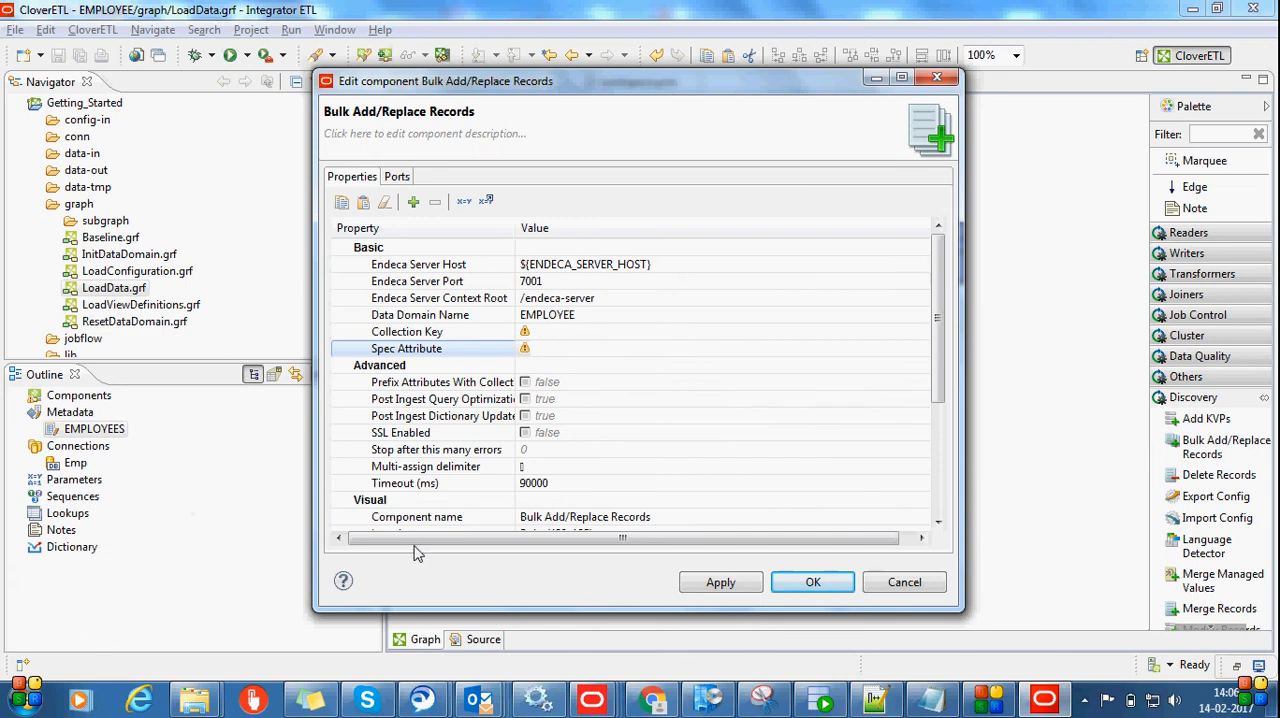
{"action": "left_click", "coordinate": [810, 698]}
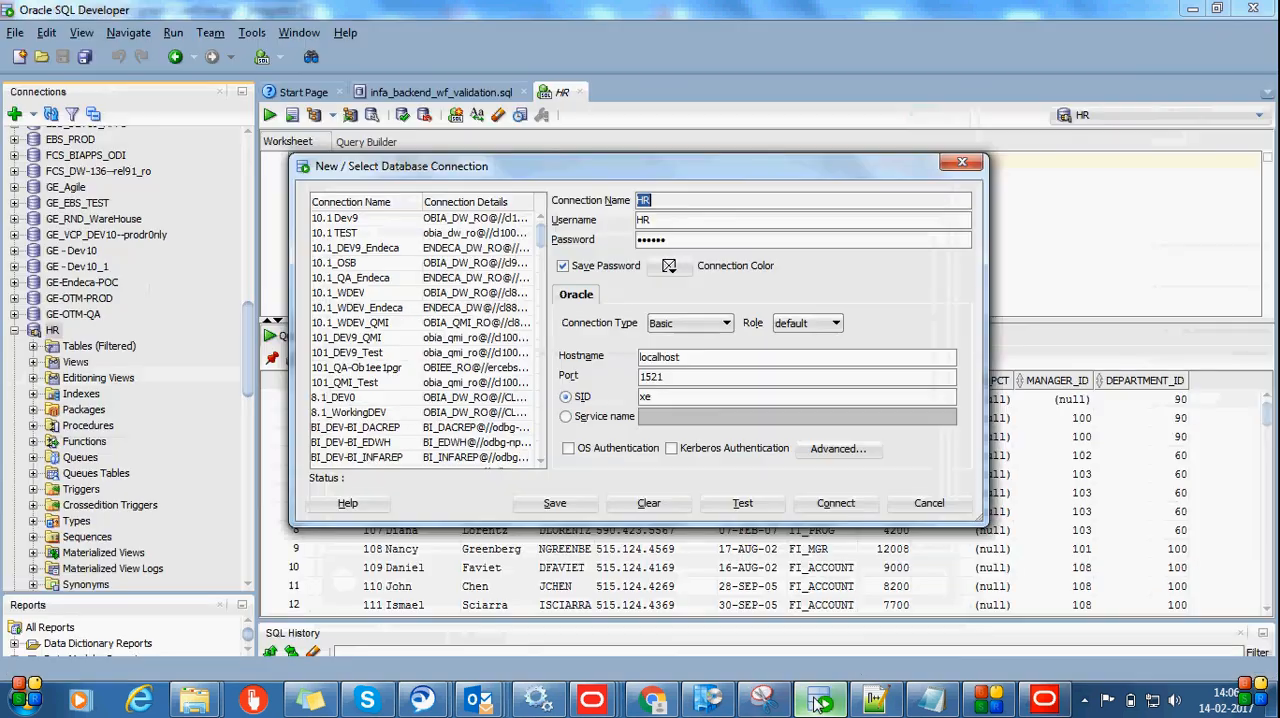
{"action": "left_click", "coordinate": [962, 163]}
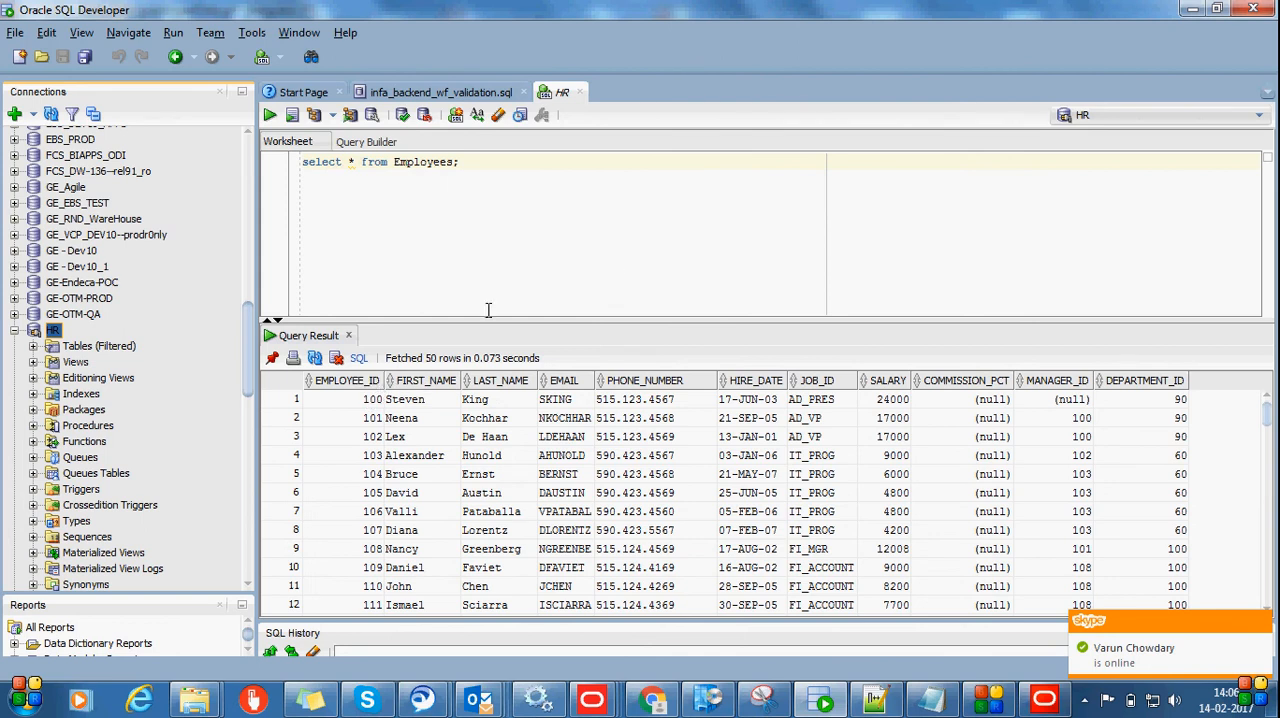
{"action": "key", "text": "alt+Tab"}
{"action": "left_click", "coordinate": [604, 349]}
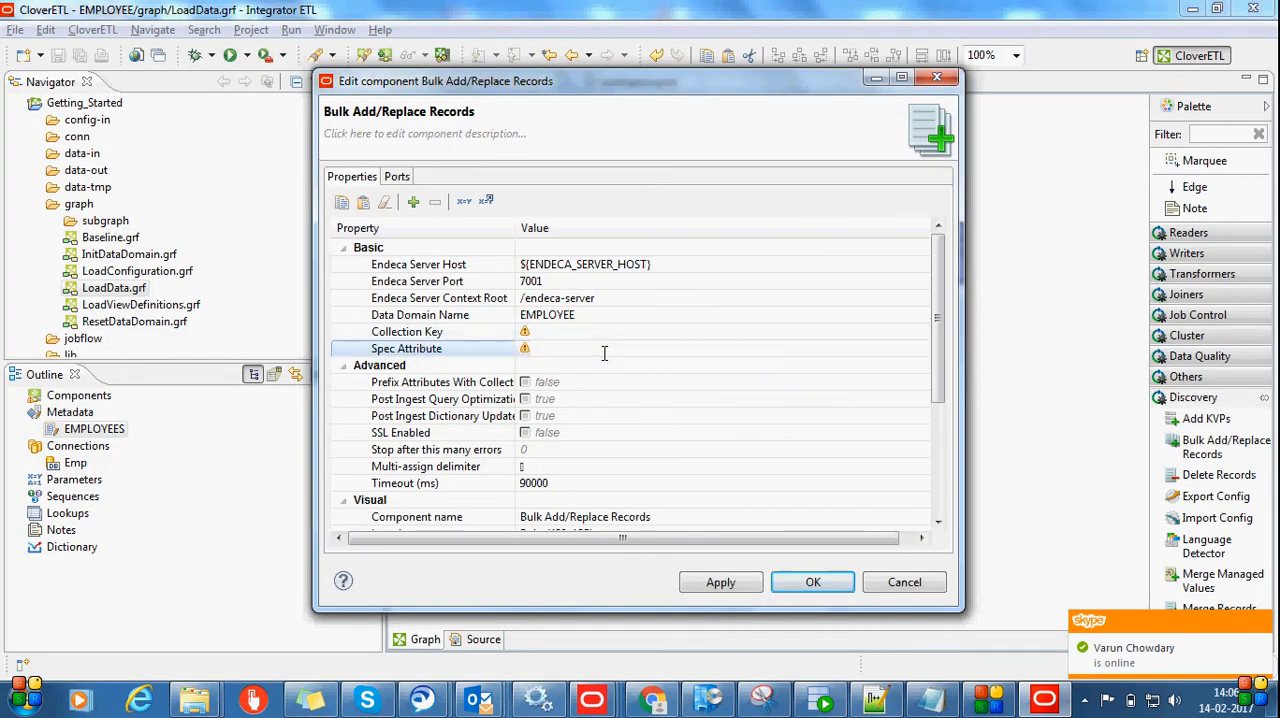
{"action": "type", "text": "EMPL"}
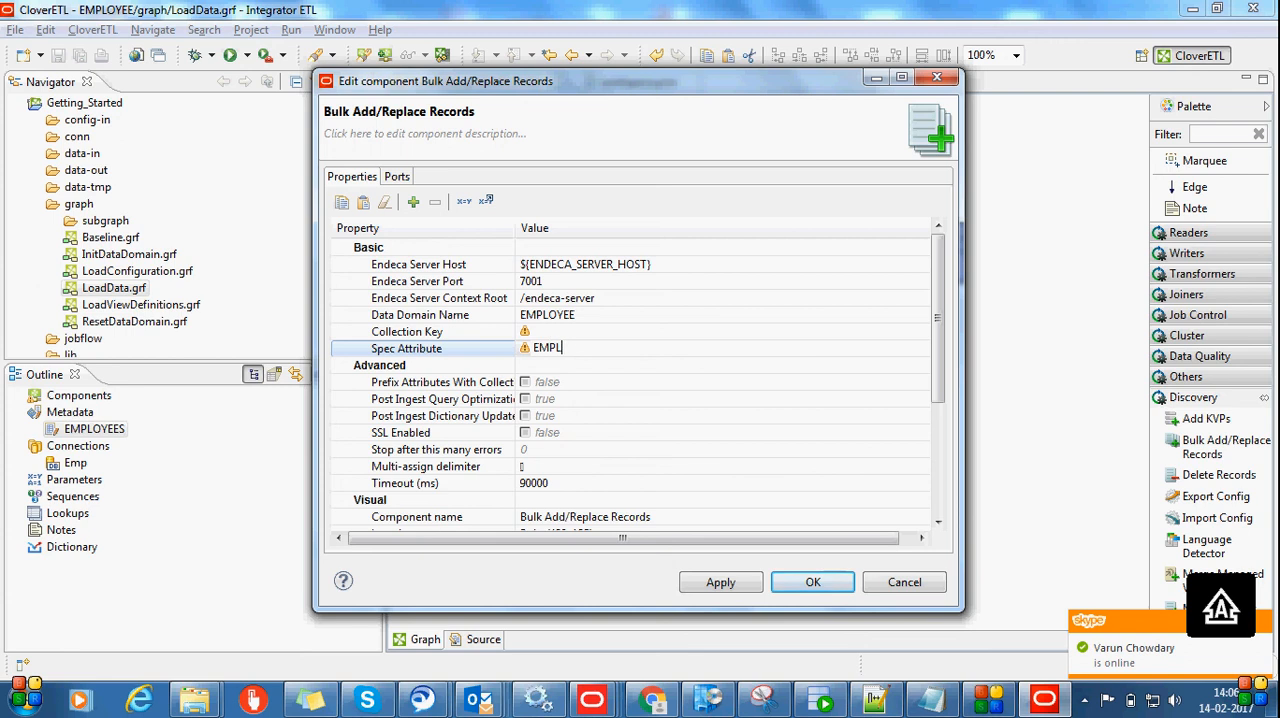
{"action": "type", "text": "OYEE_ID"}
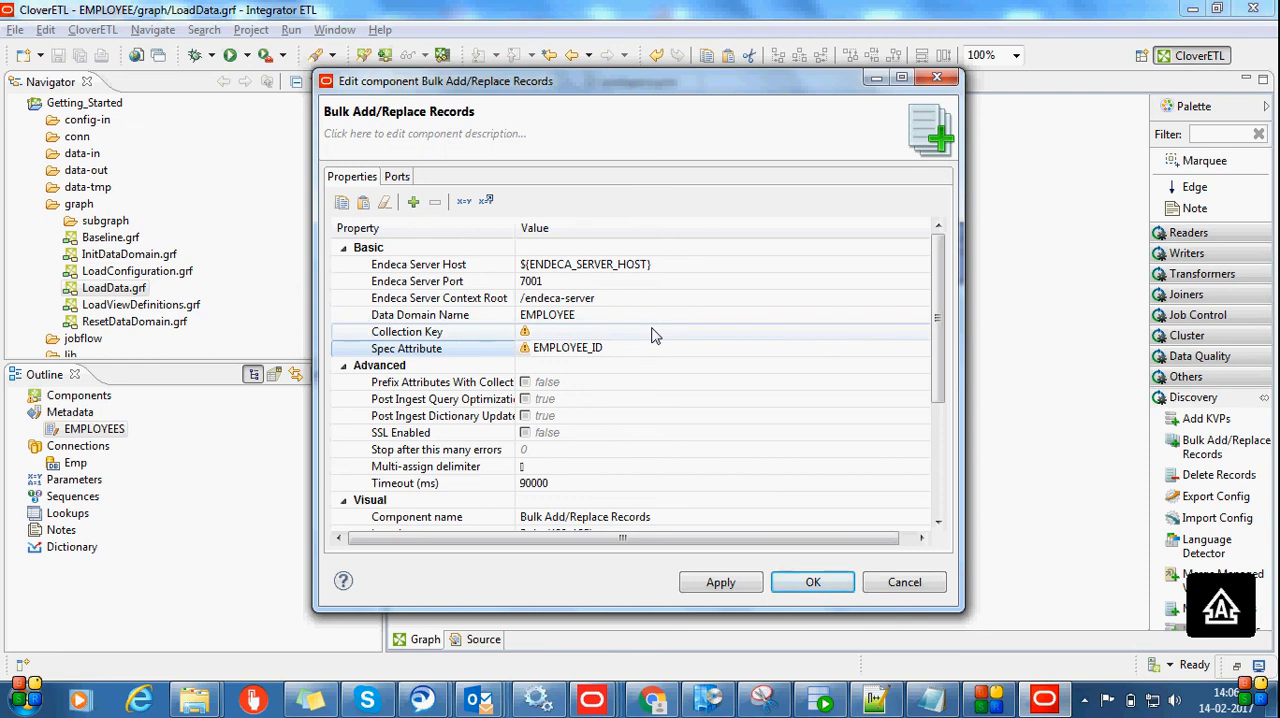
{"action": "left_click", "coordinate": [652, 332]}
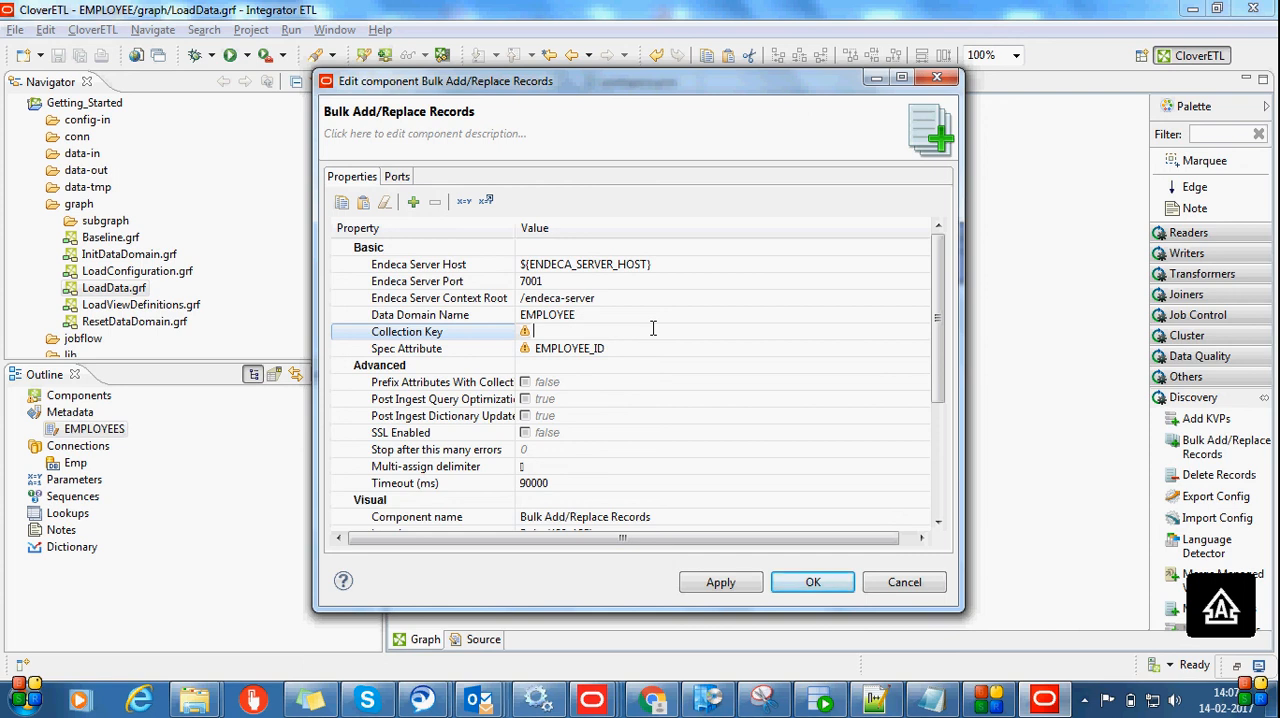
Set the Collection Key of Bulk Add/Replace Records to EMPLOYEE_ID, apply the properties and save the LoadData graph
{"action": "type", "text": "EMPLOYEE_ID"}
{"action": "left_click", "coordinate": [712, 583]}
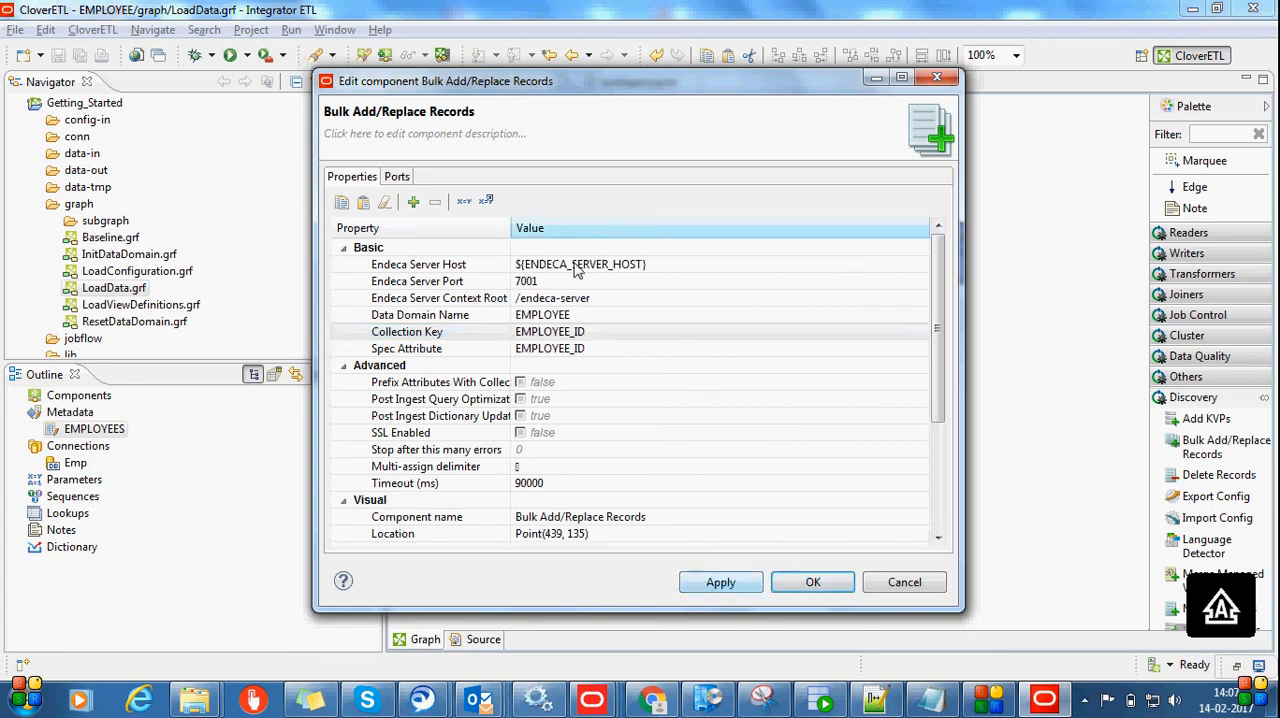
{"action": "left_click", "coordinate": [811, 582]}
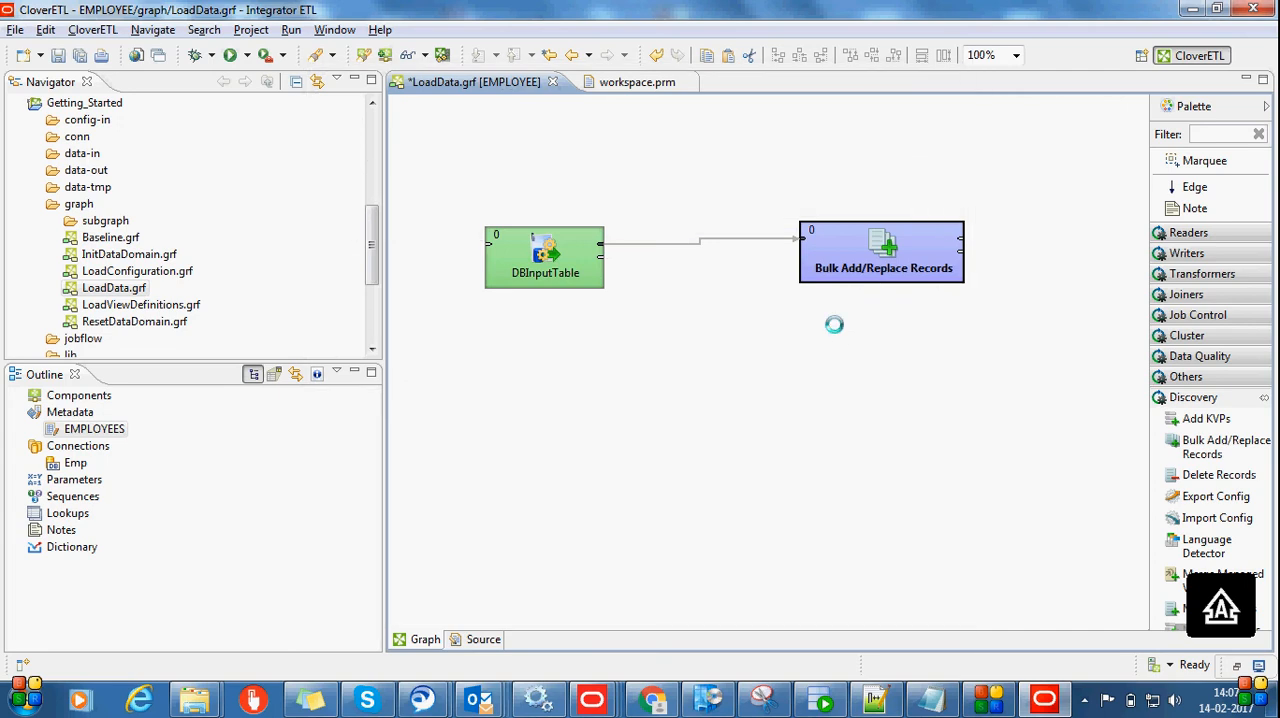
{"action": "key", "text": "ctrl+s"}
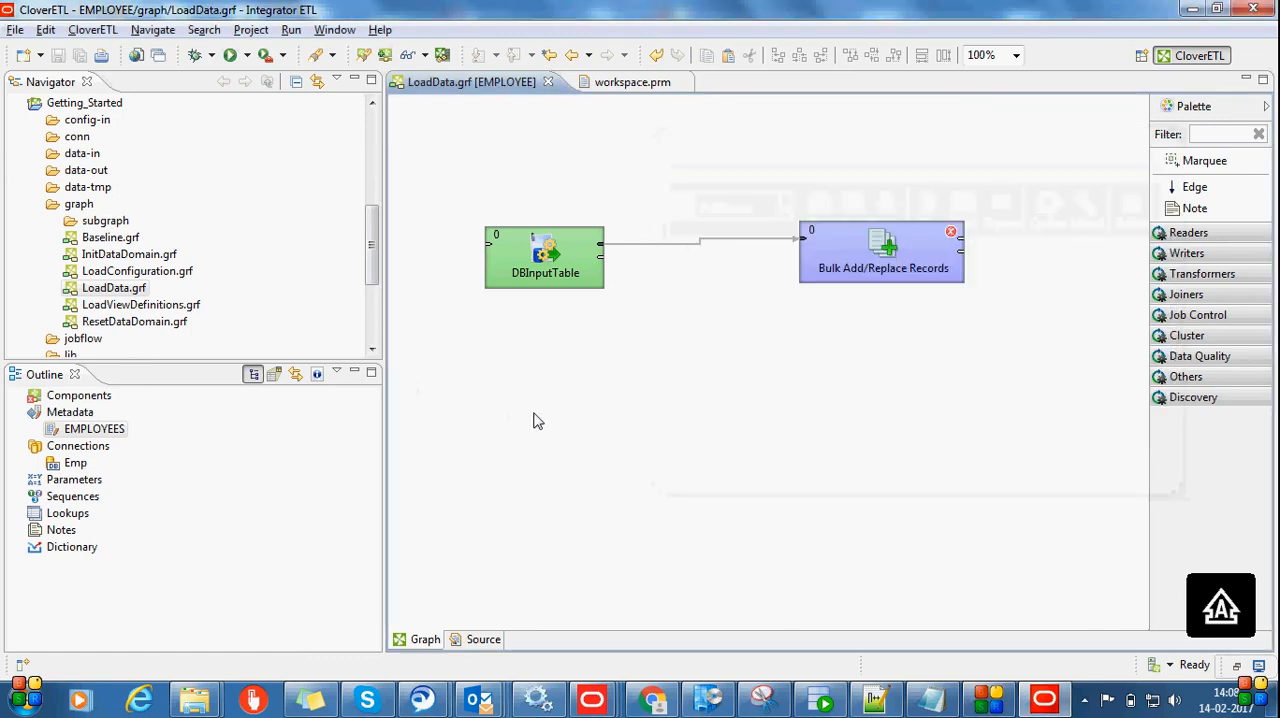
Review the Basic properties of Bulk Add/Replace Records, especially the Data Domain Name, and close the editor without changes
{"action": "double_click", "coordinate": [910, 270]}
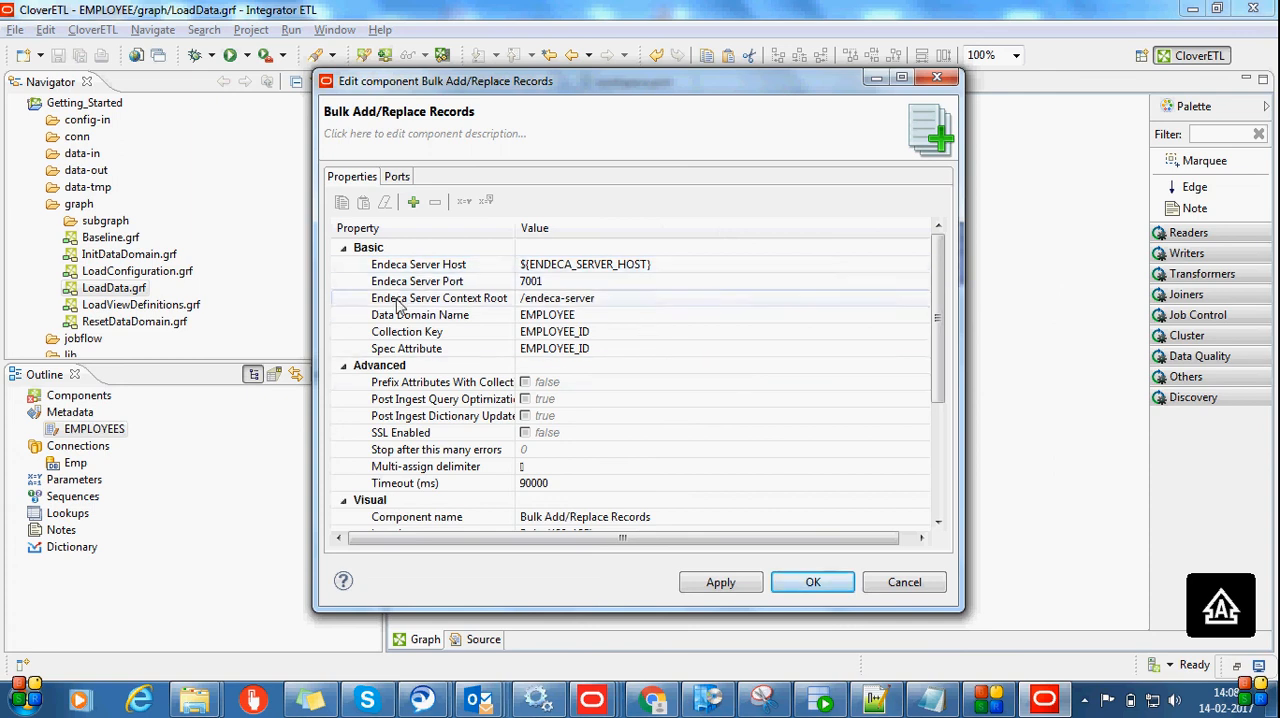
{"action": "left_click", "coordinate": [594, 314]}
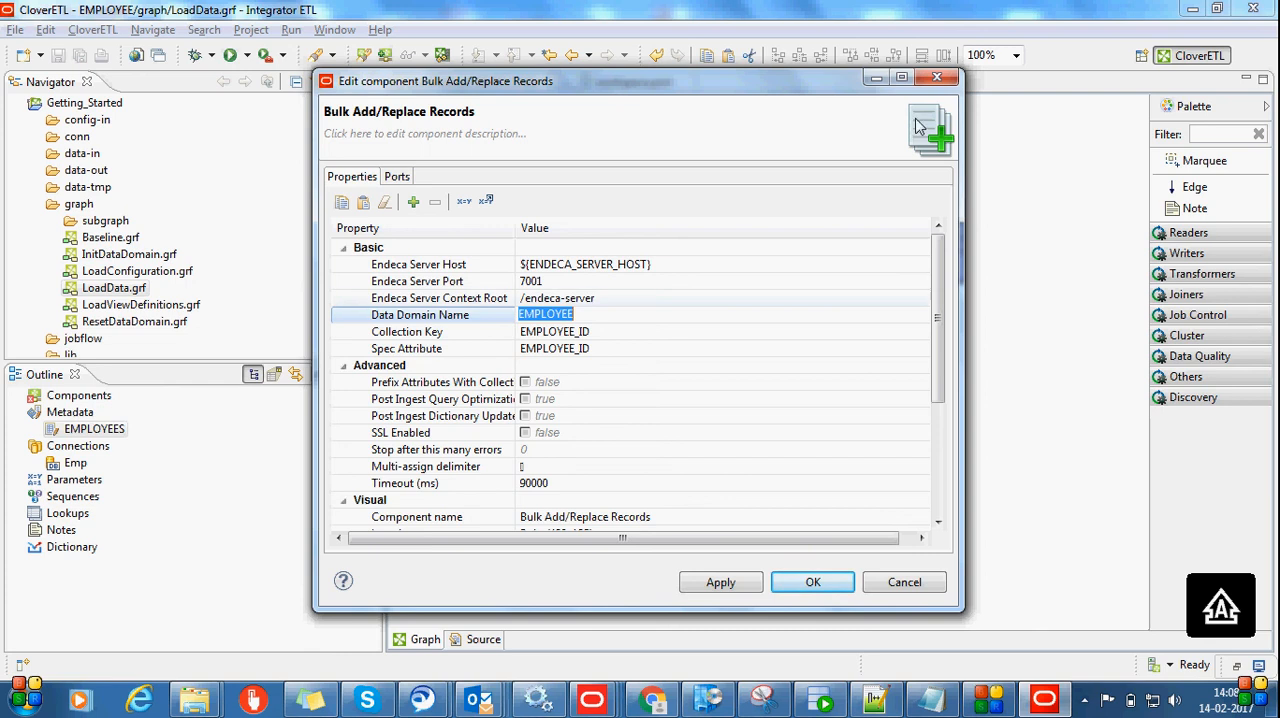
{"action": "left_click", "coordinate": [937, 78]}
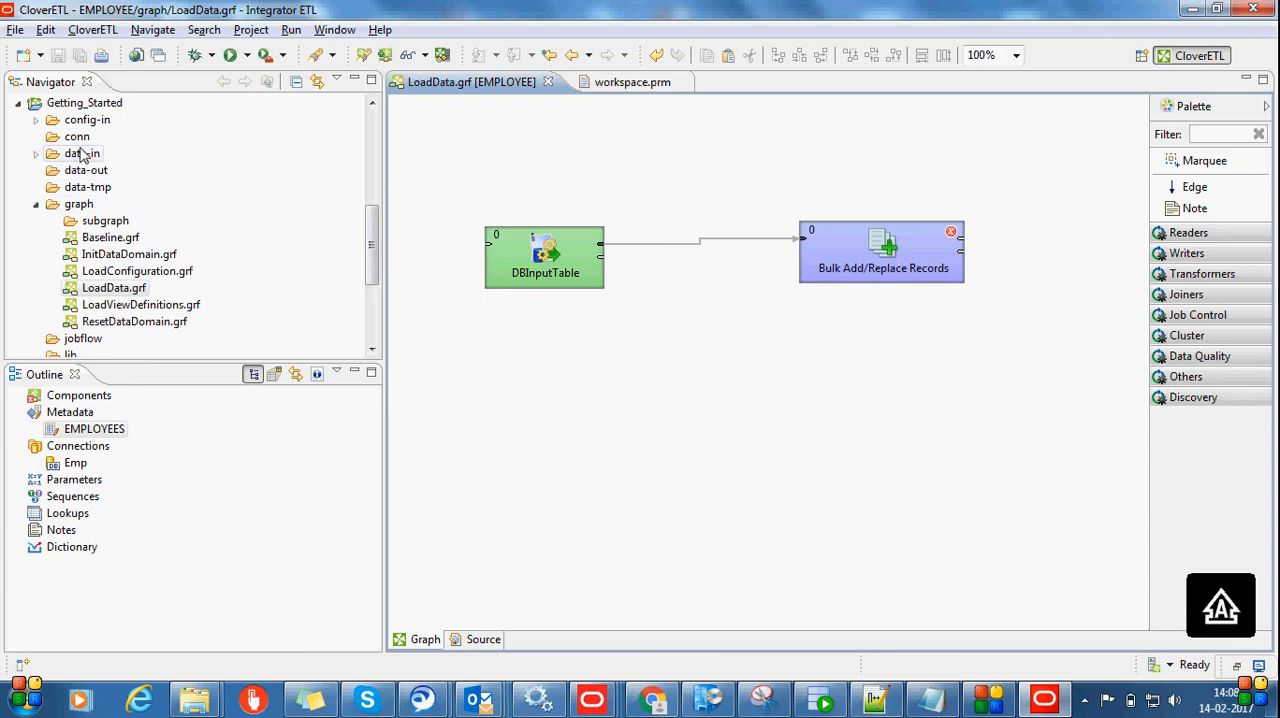
Open InitDataDomain.grf from the Getting_Started project, accept the compatibility warning and examine its status, does-not-exist and create data domain components
{"action": "left_click", "coordinate": [80, 100]}
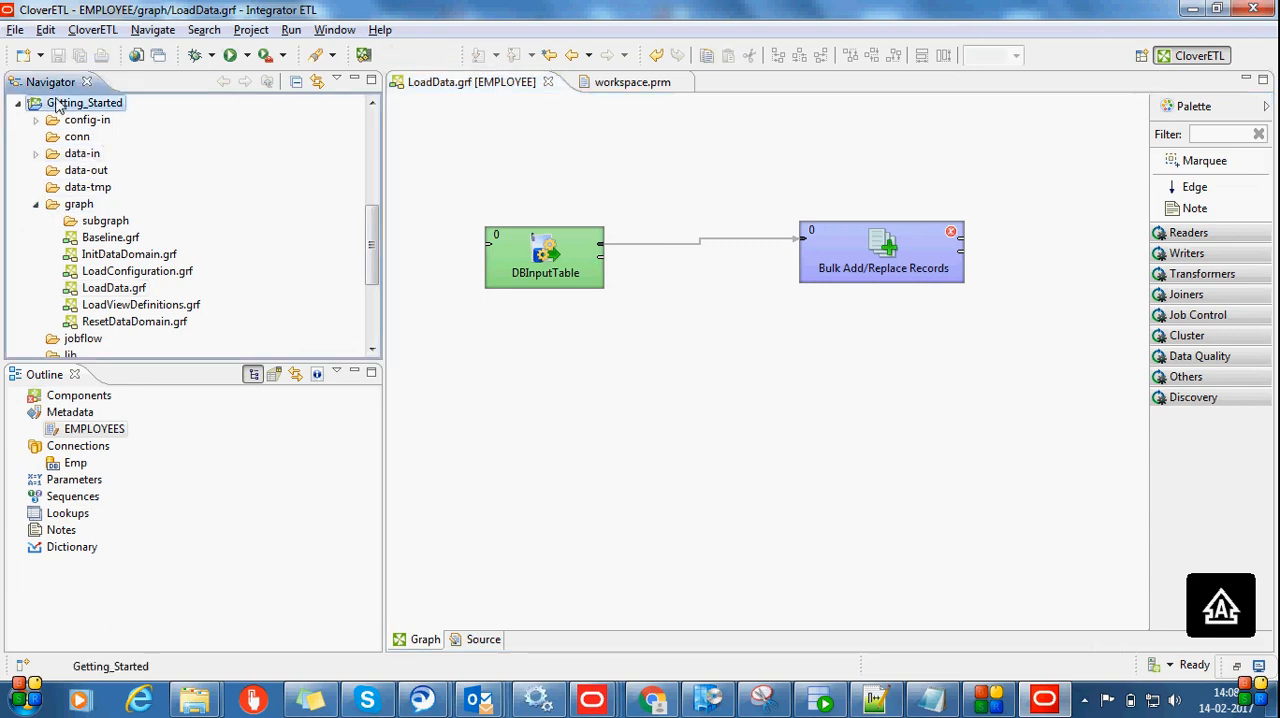
{"action": "left_click", "coordinate": [130, 256]}
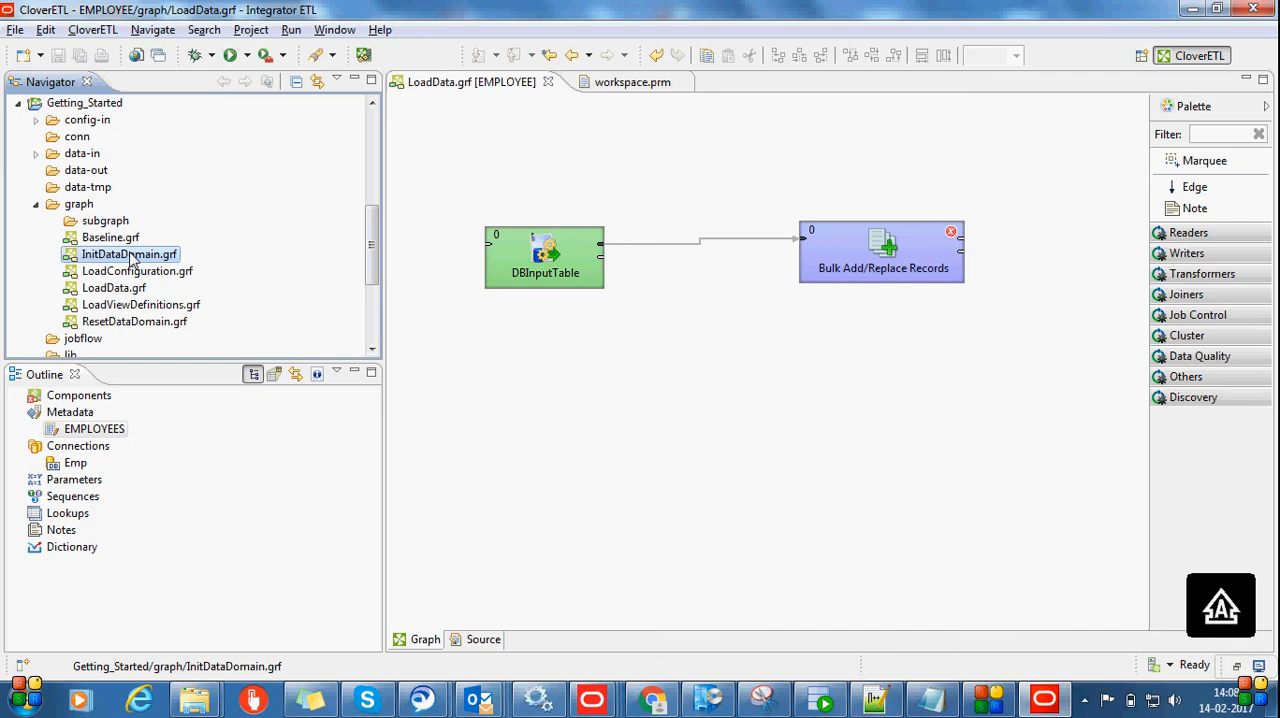
{"action": "double_click", "coordinate": [130, 256]}
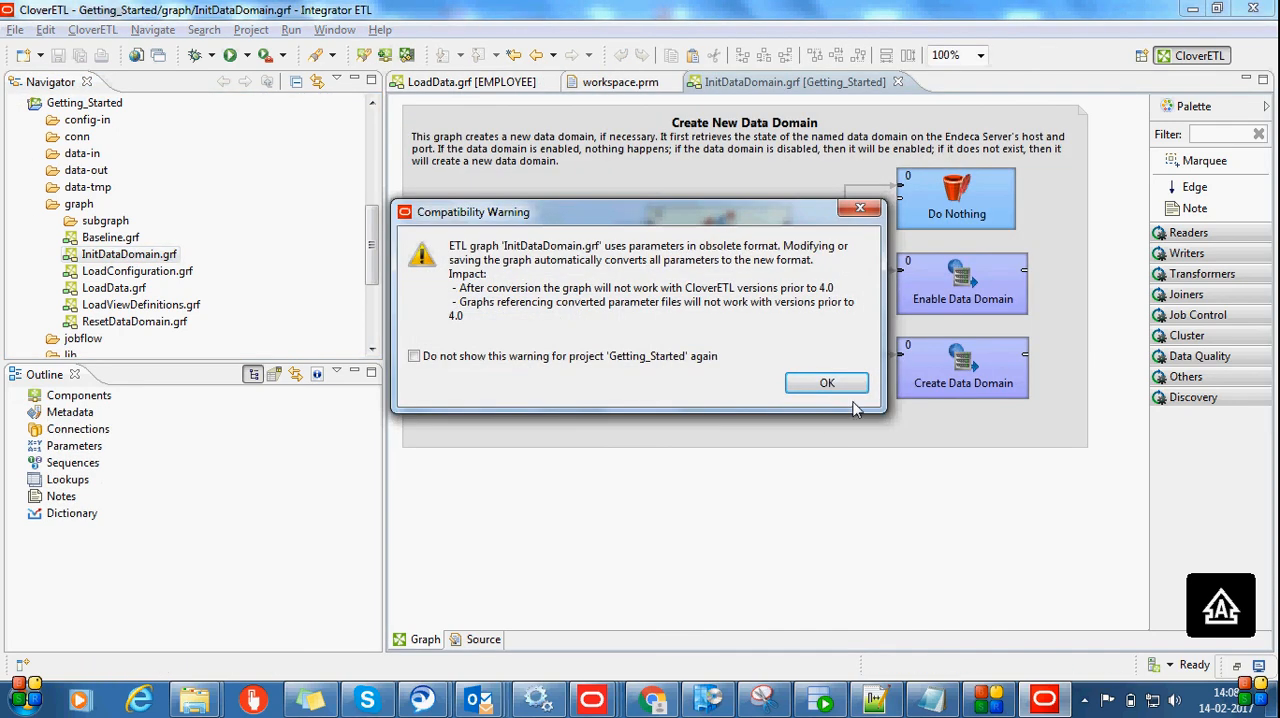
{"action": "left_click", "coordinate": [826, 383]}
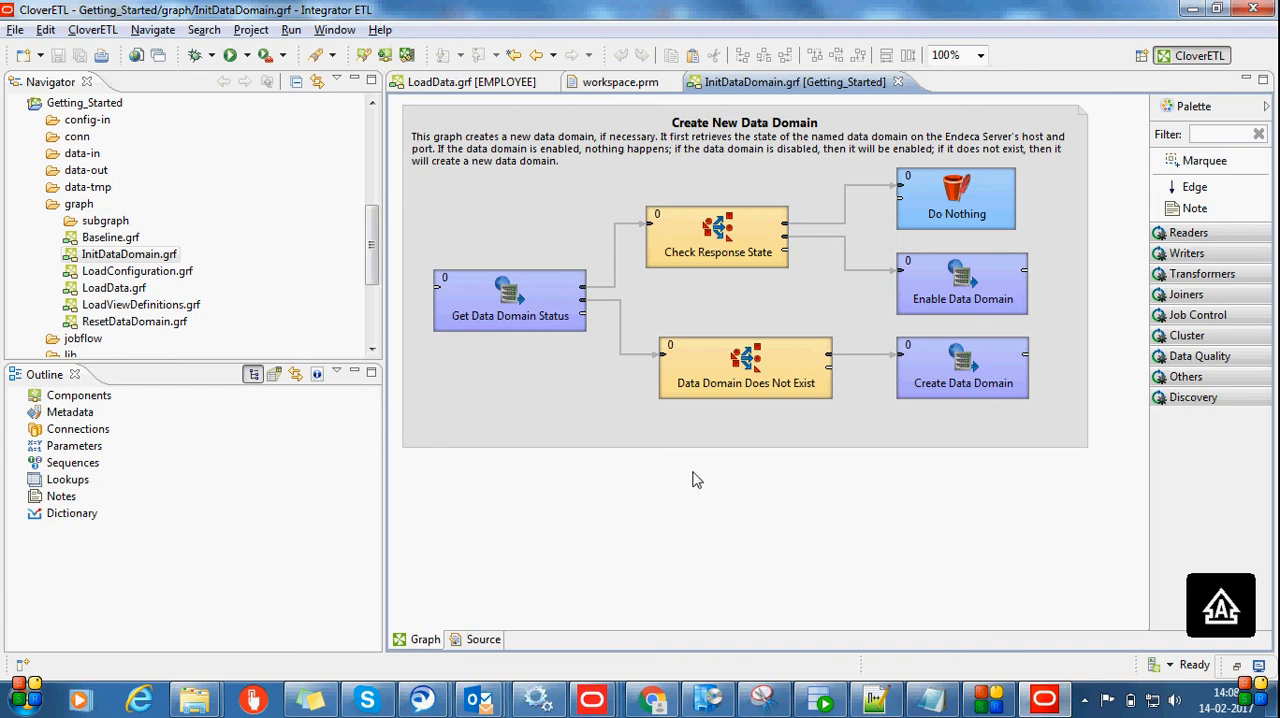
{"action": "left_click", "coordinate": [533, 318]}
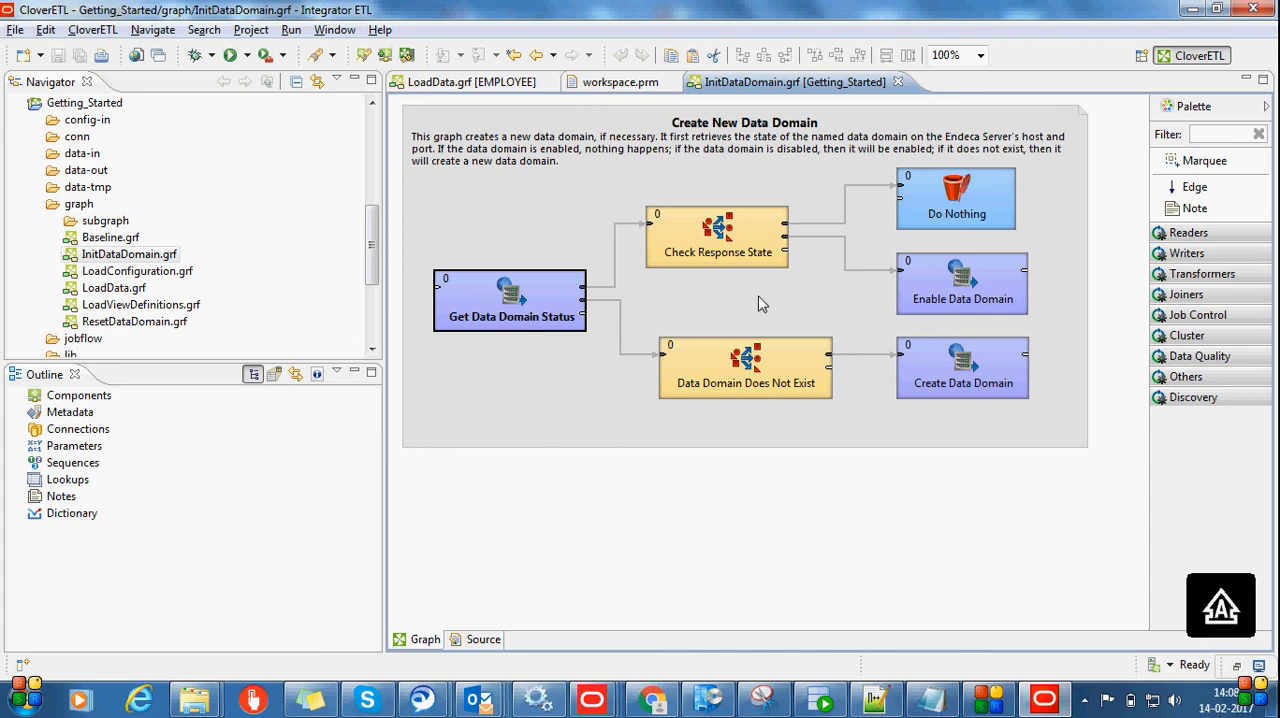
{"action": "left_click", "coordinate": [716, 383]}
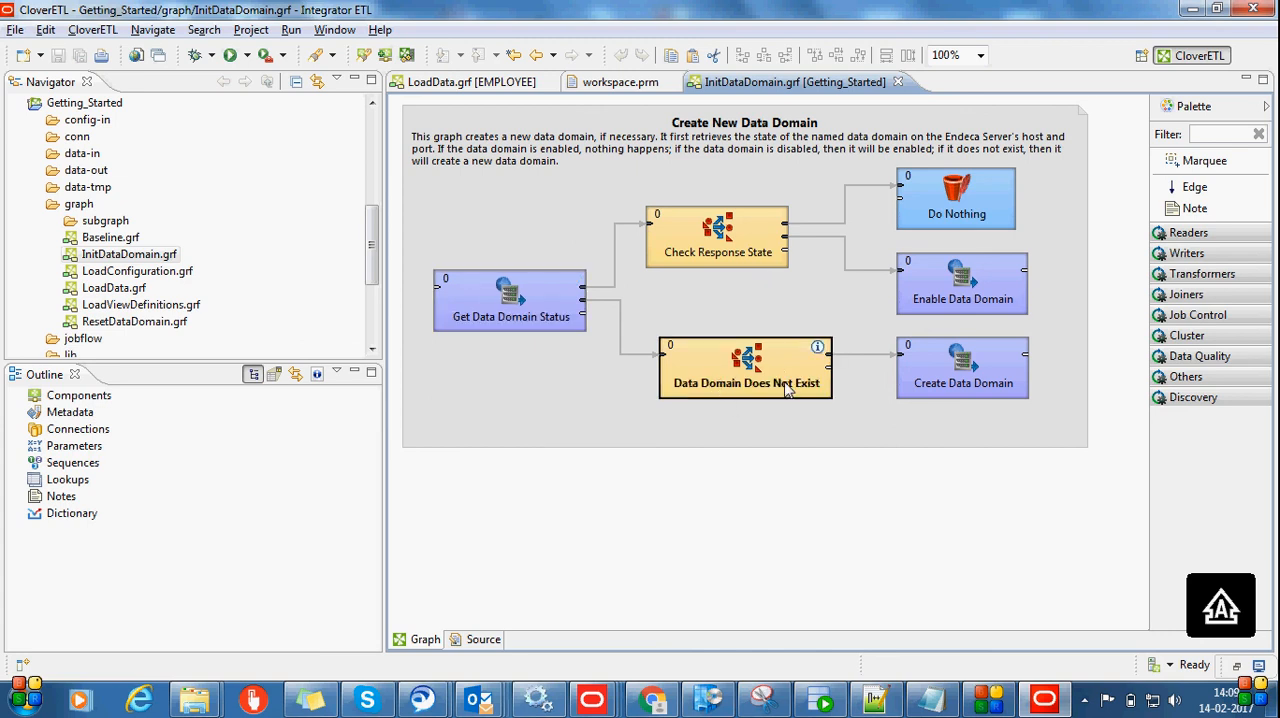
{"action": "left_click", "coordinate": [965, 390]}
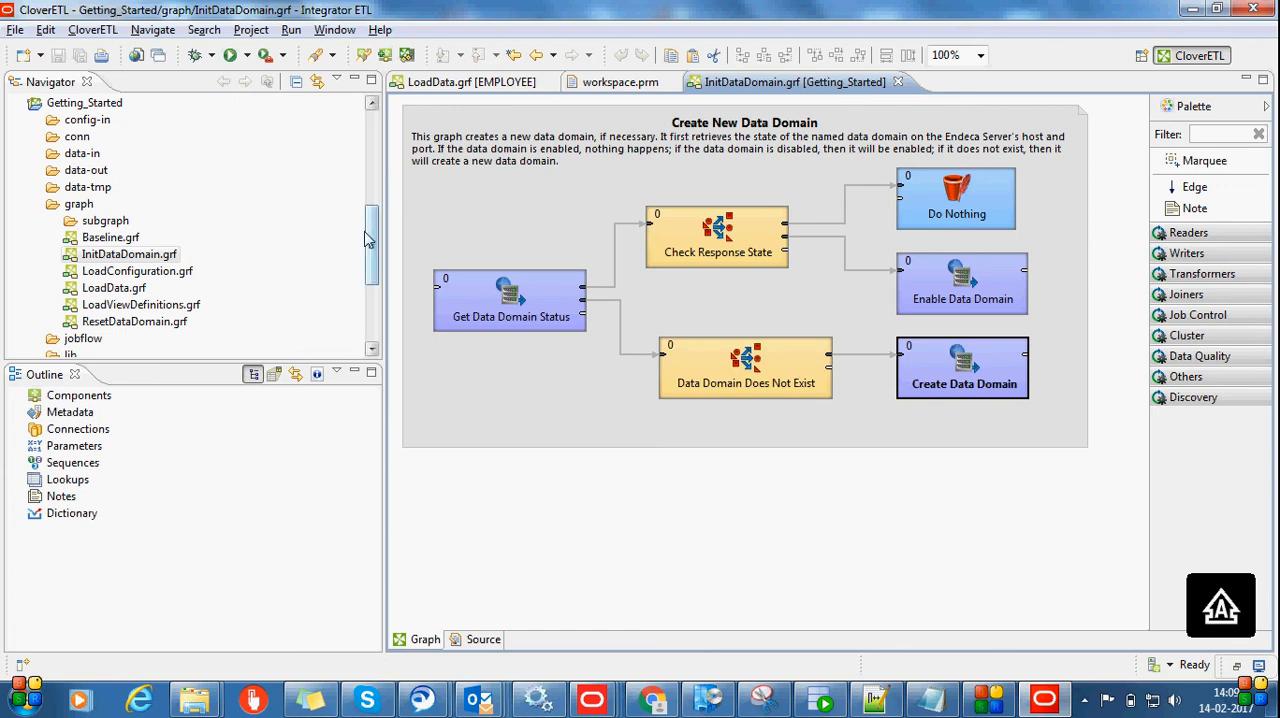
Copy InitDataDomain.grf from Getting_Started into the graph folder of the EMPLOYEE project, closing the original graph
{"action": "left_click", "coordinate": [118, 256]}
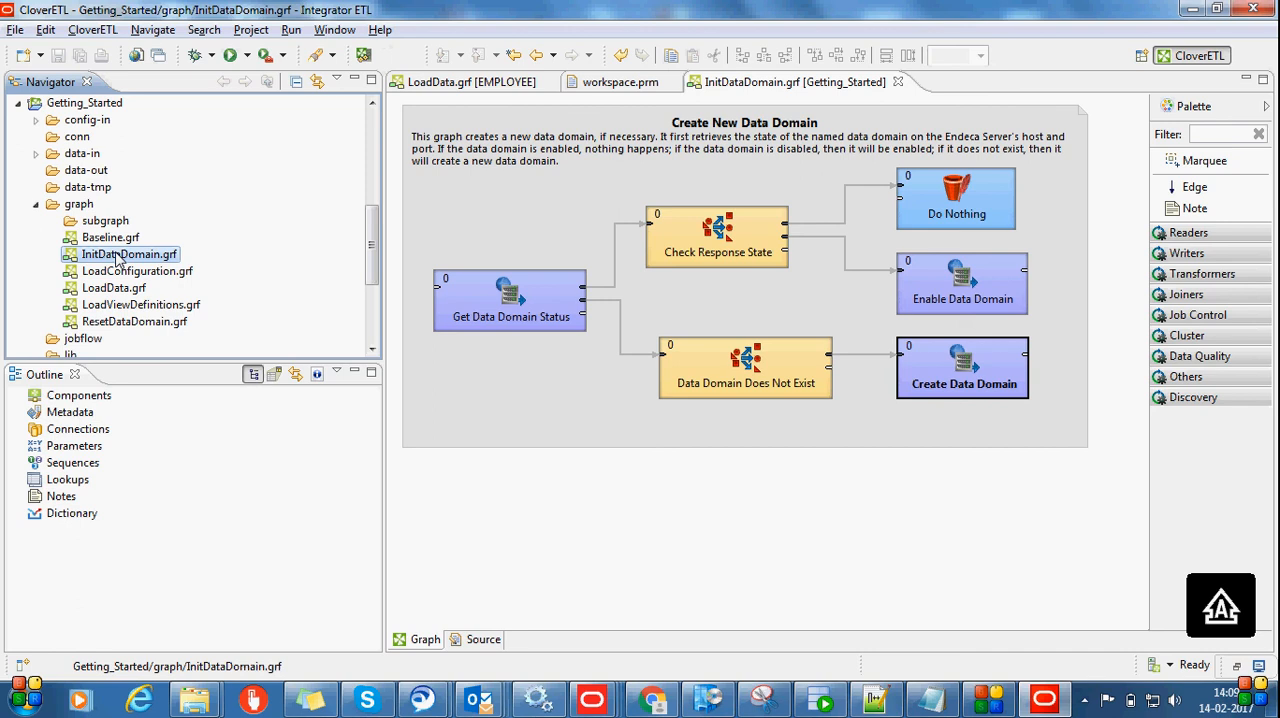
{"action": "left_click", "coordinate": [36, 205]}
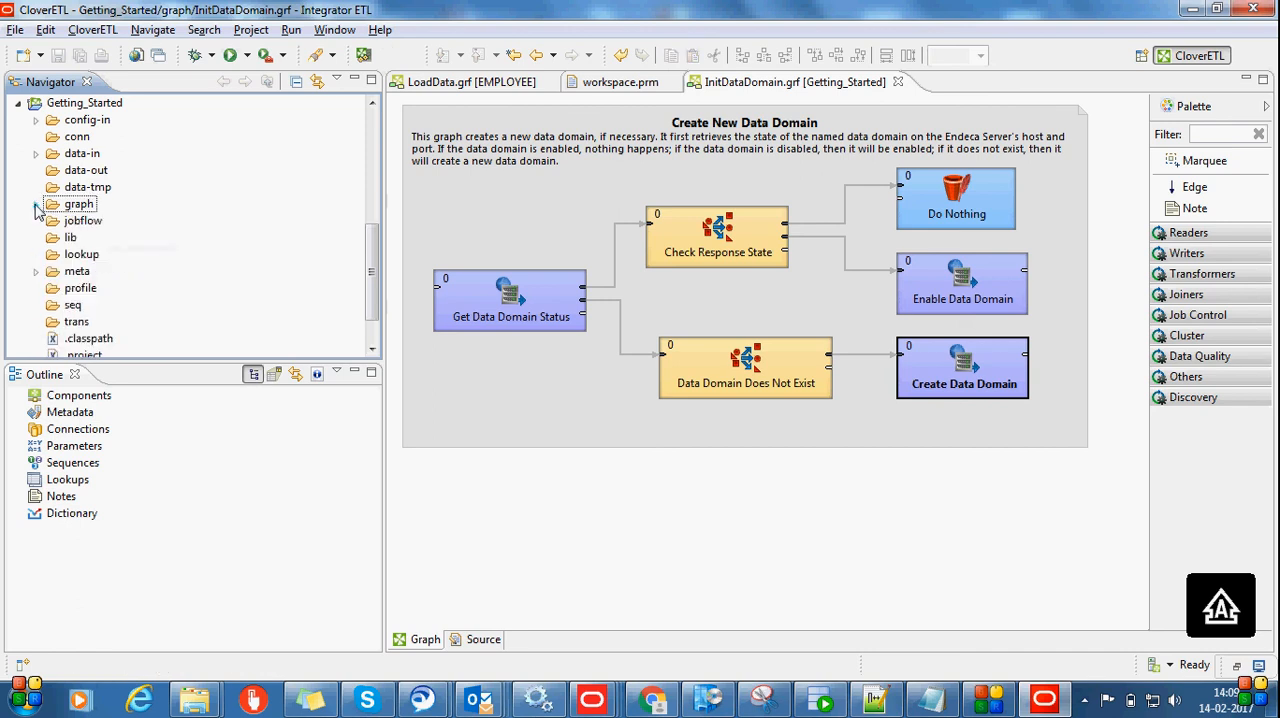
{"action": "left_click", "coordinate": [897, 82]}
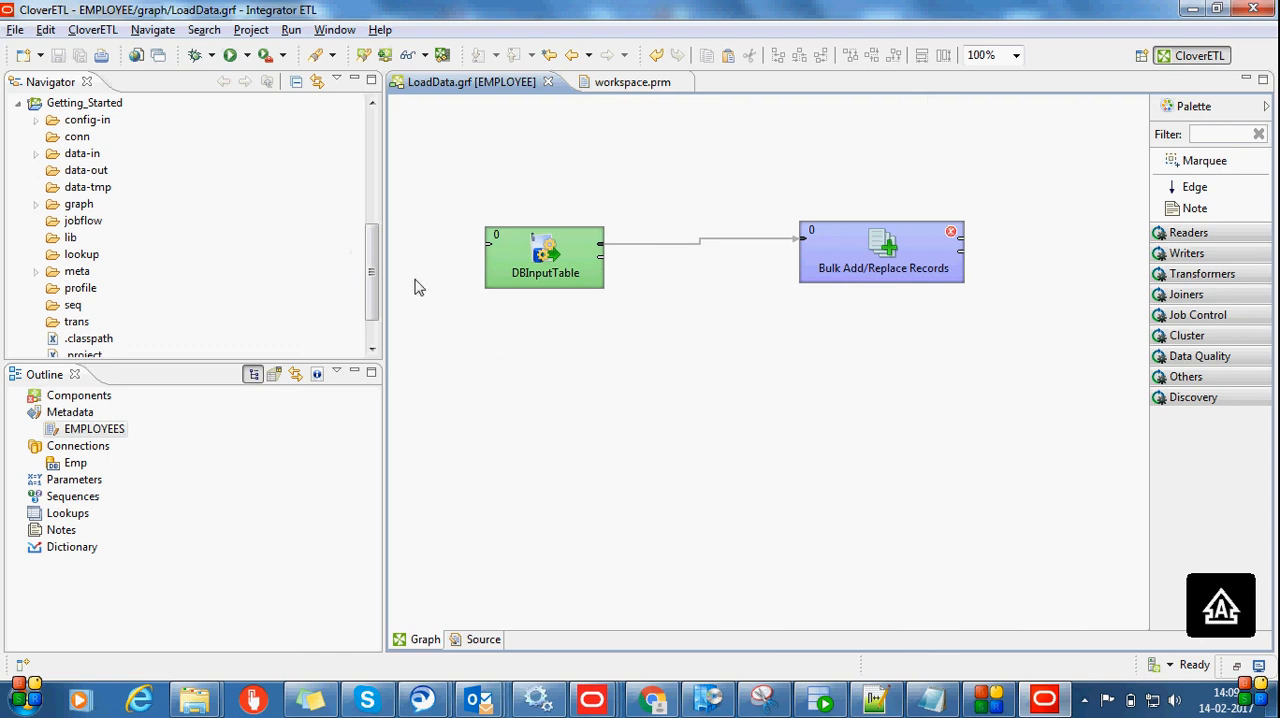
{"action": "left_click_drag", "start_coordinate": [371, 241], "coordinate": [372, 262]}
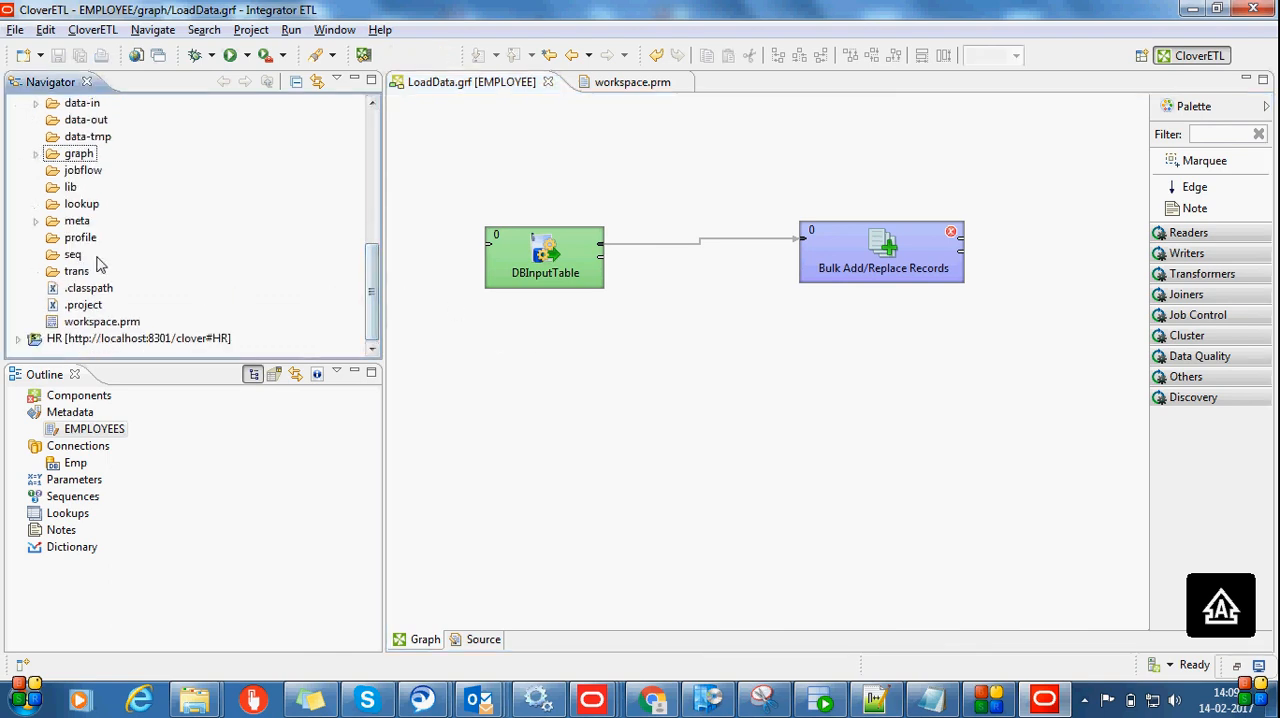
{"action": "left_click", "coordinate": [35, 154]}
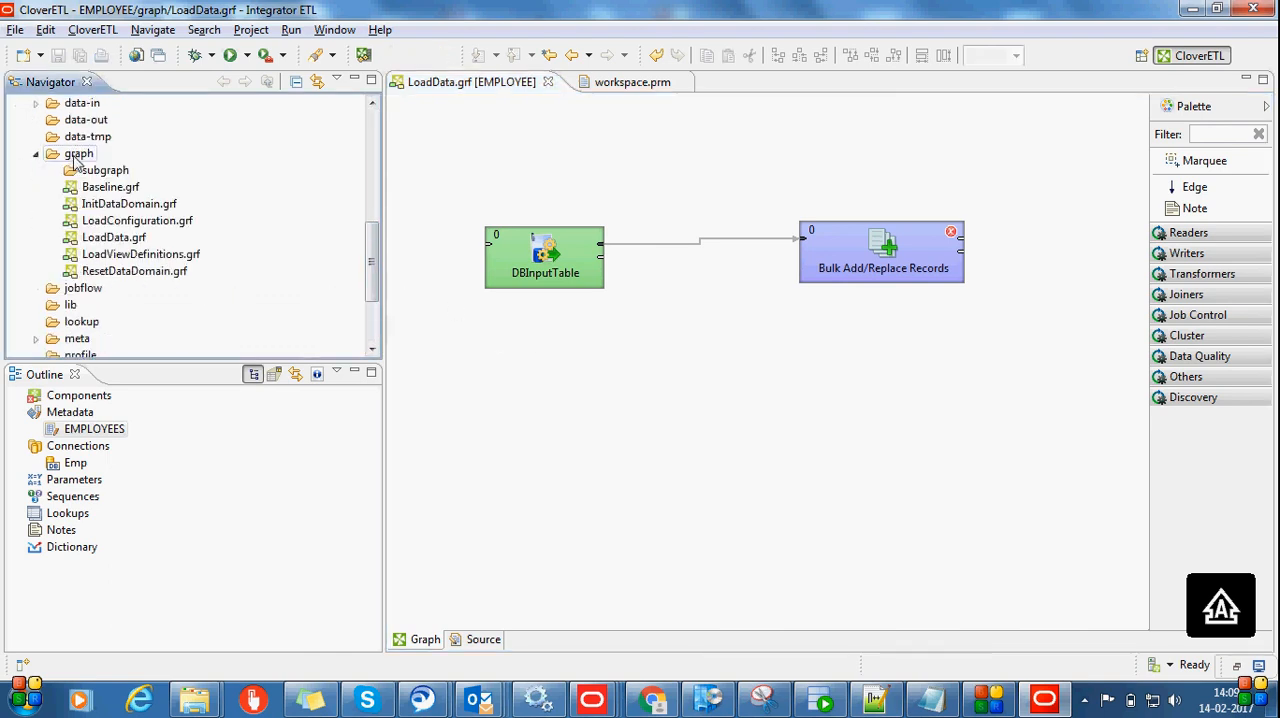
{"action": "left_click", "coordinate": [35, 154]}
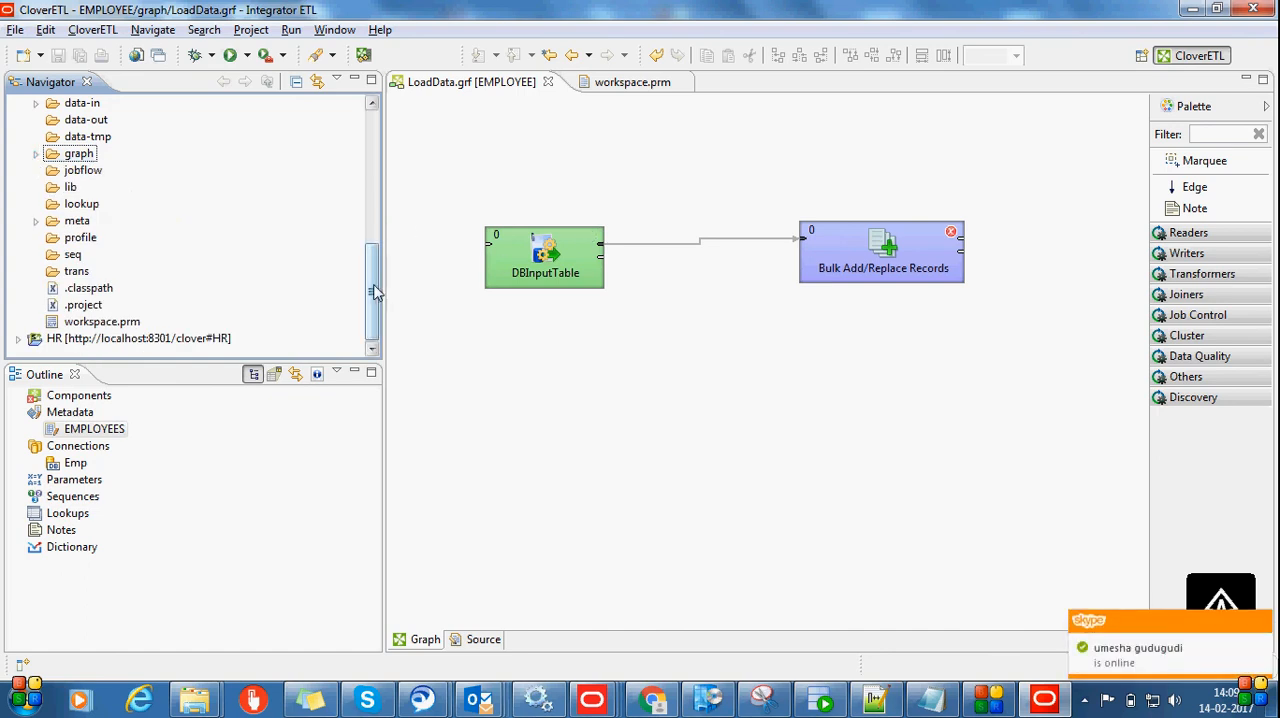
{"action": "scroll", "coordinate": [337, 185], "scroll_direction": "down", "scroll_amount": 1}
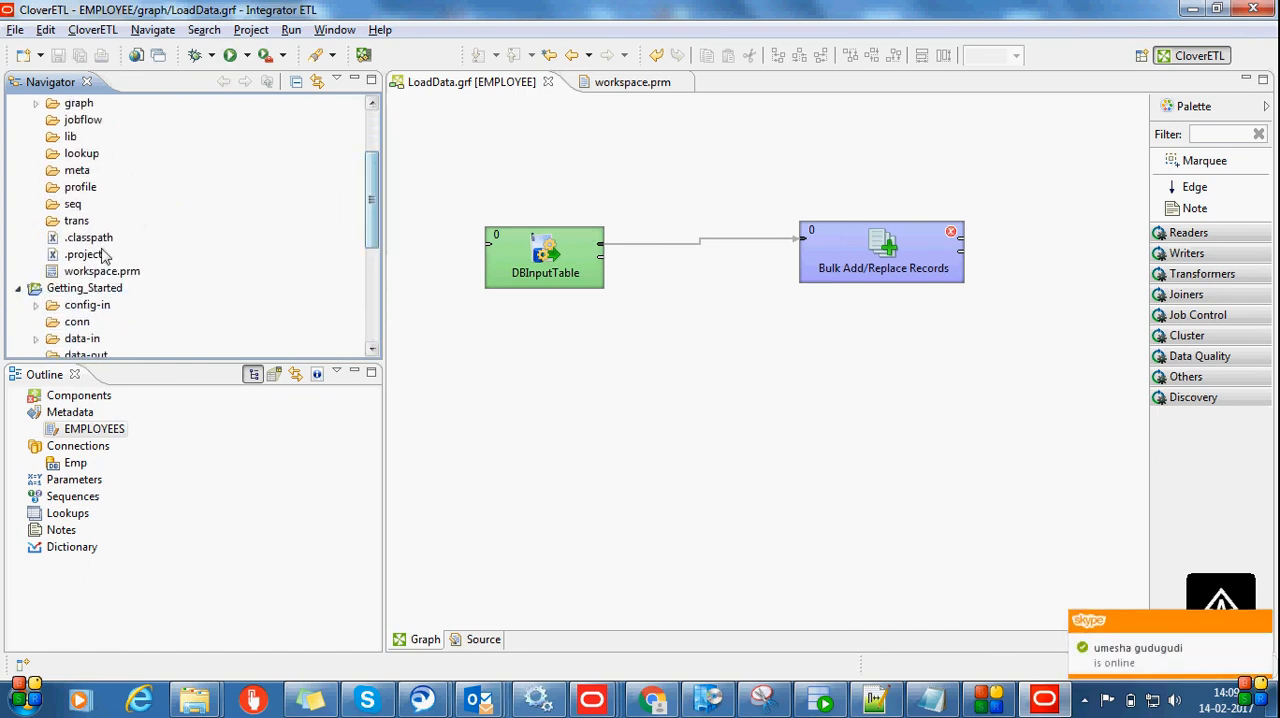
{"action": "left_click", "coordinate": [18, 288]}
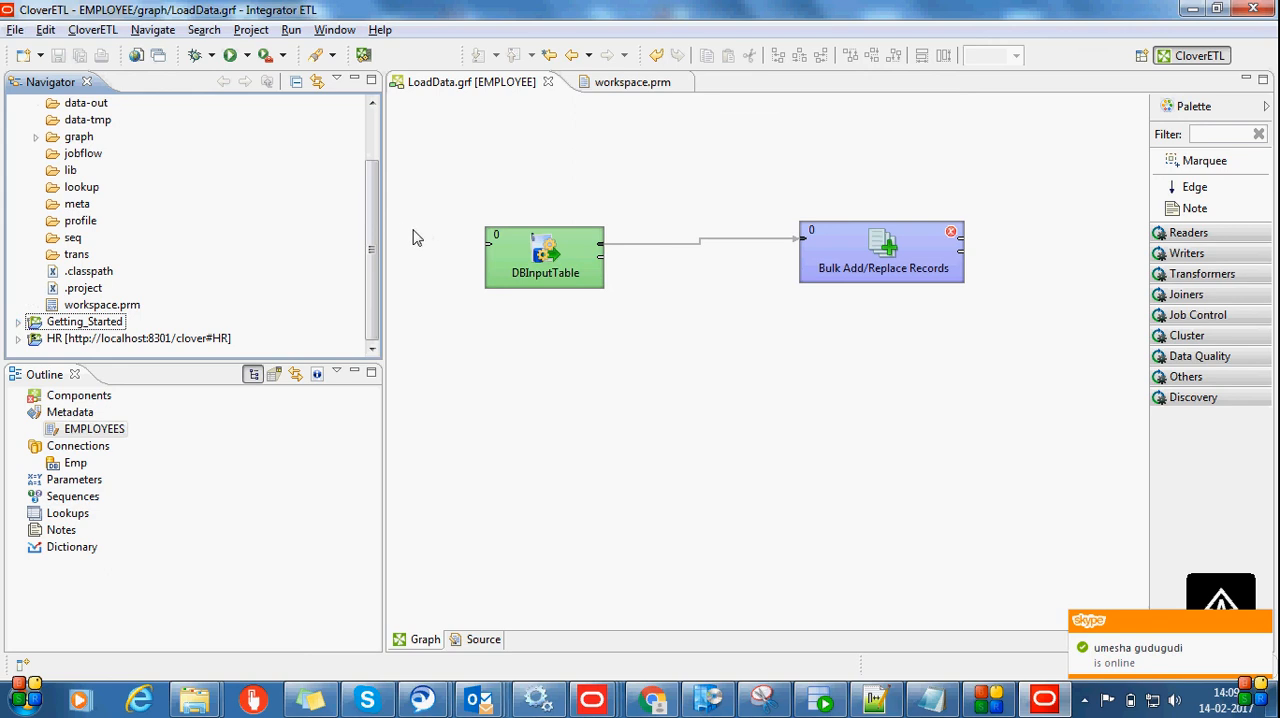
{"action": "scroll", "coordinate": [372, 206], "scroll_direction": "up", "scroll_amount": 1}
{"action": "left_click_drag", "start_coordinate": [369, 206], "coordinate": [366, 162]}
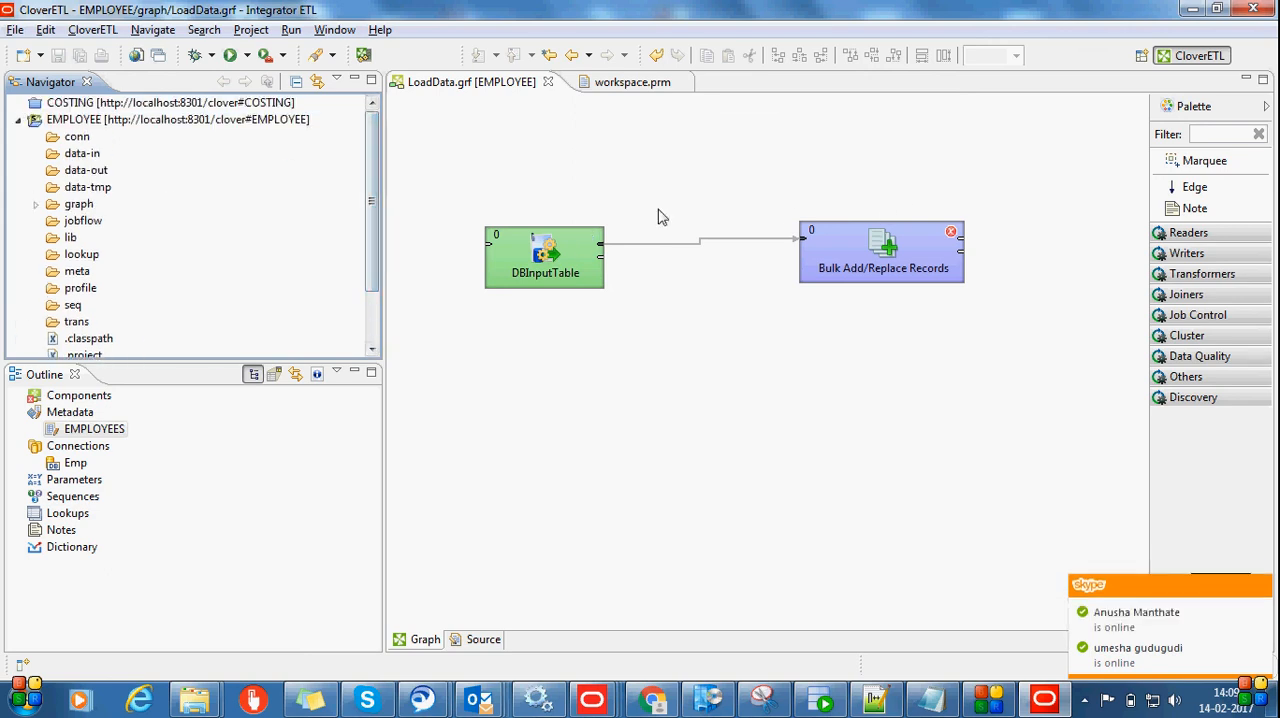
{"action": "left_click", "coordinate": [35, 204]}
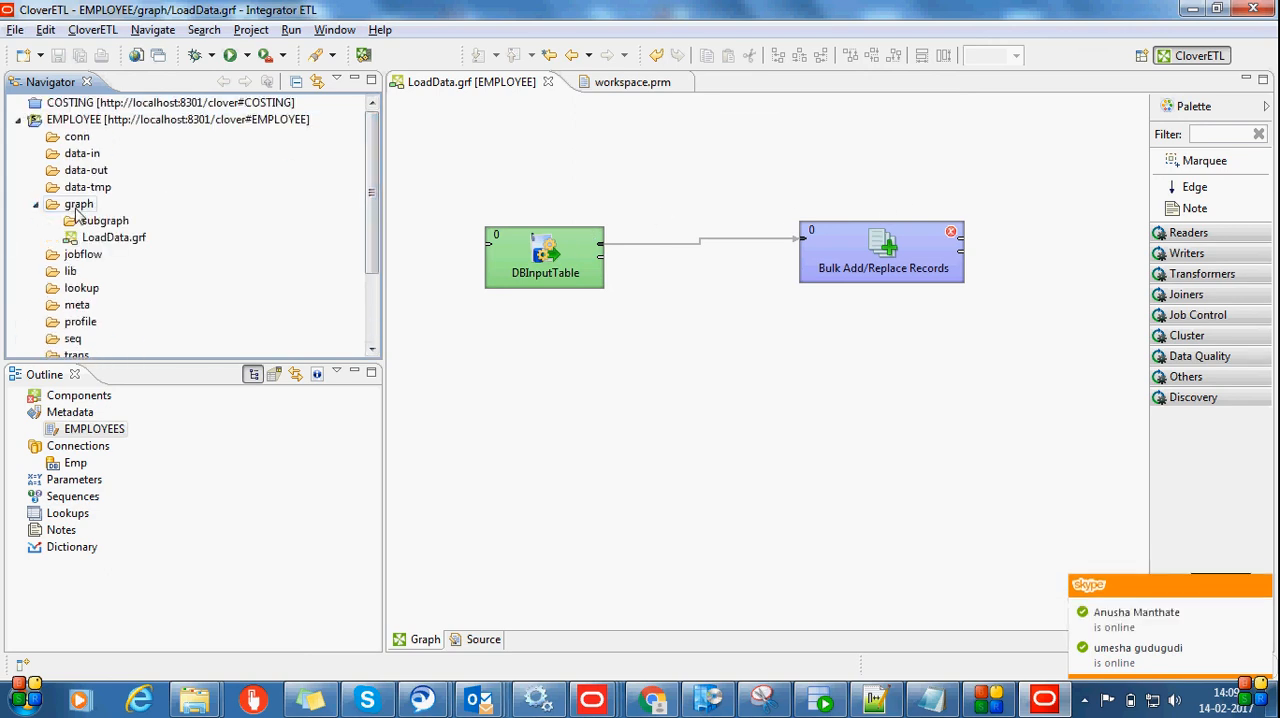
{"action": "left_click", "coordinate": [78, 206]}
{"action": "key", "text": "ctrl+v"}
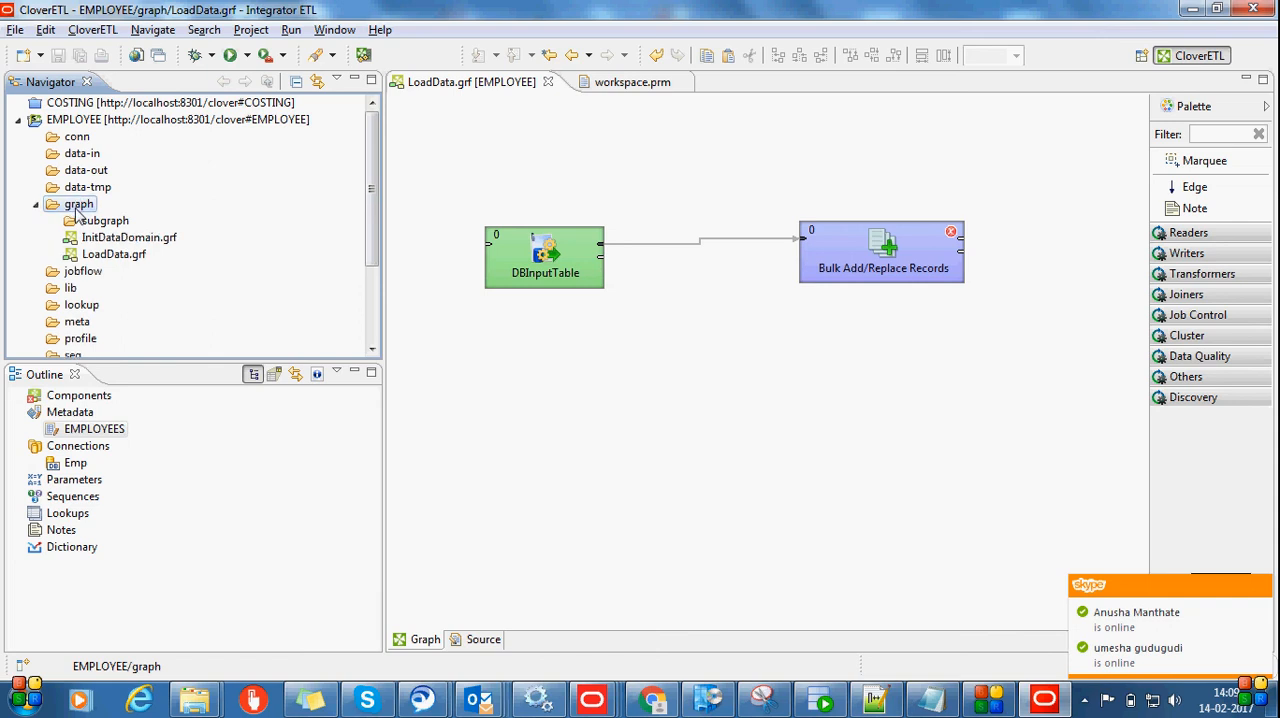
Open the EMPLOYEE project's InitDataDomain.grf, accept the compatibility warning, run the graph and check its finished status in the execution log
{"action": "left_click", "coordinate": [133, 238]}
{"action": "left_click", "coordinate": [133, 238]}
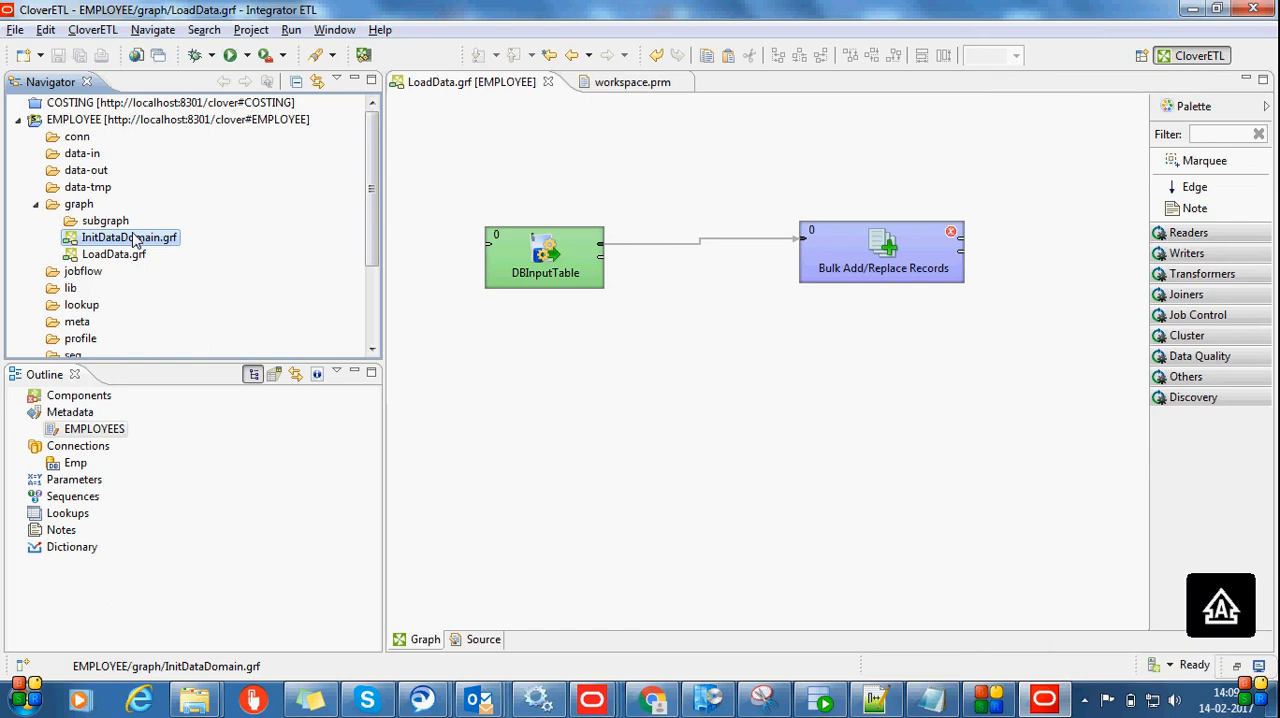
{"action": "double_click", "coordinate": [133, 240]}
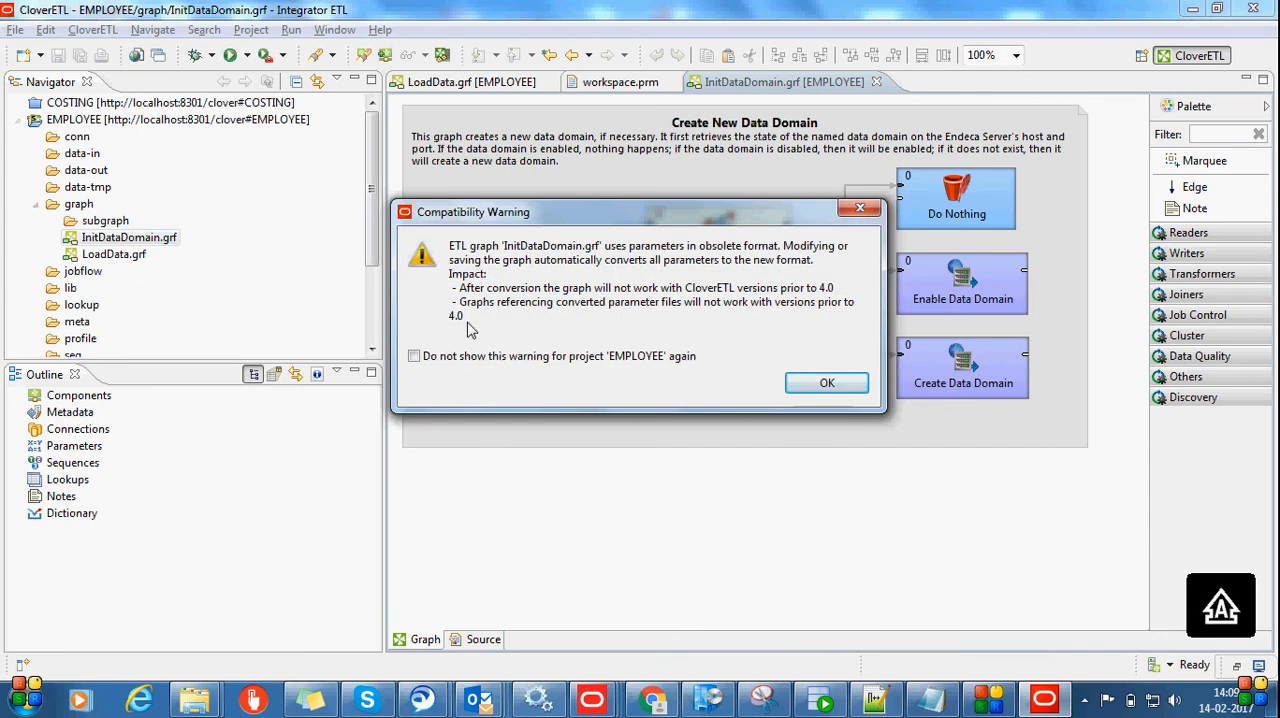
{"action": "left_click", "coordinate": [829, 386]}
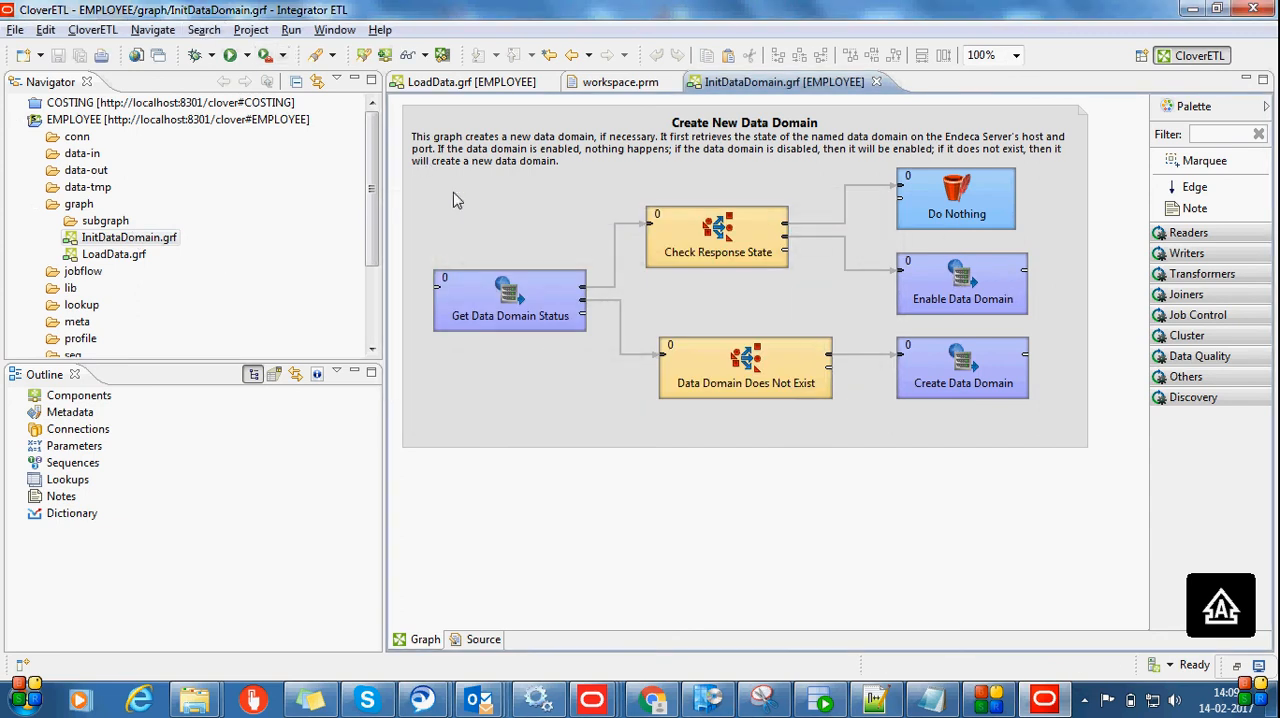
{"action": "left_click", "coordinate": [448, 228]}
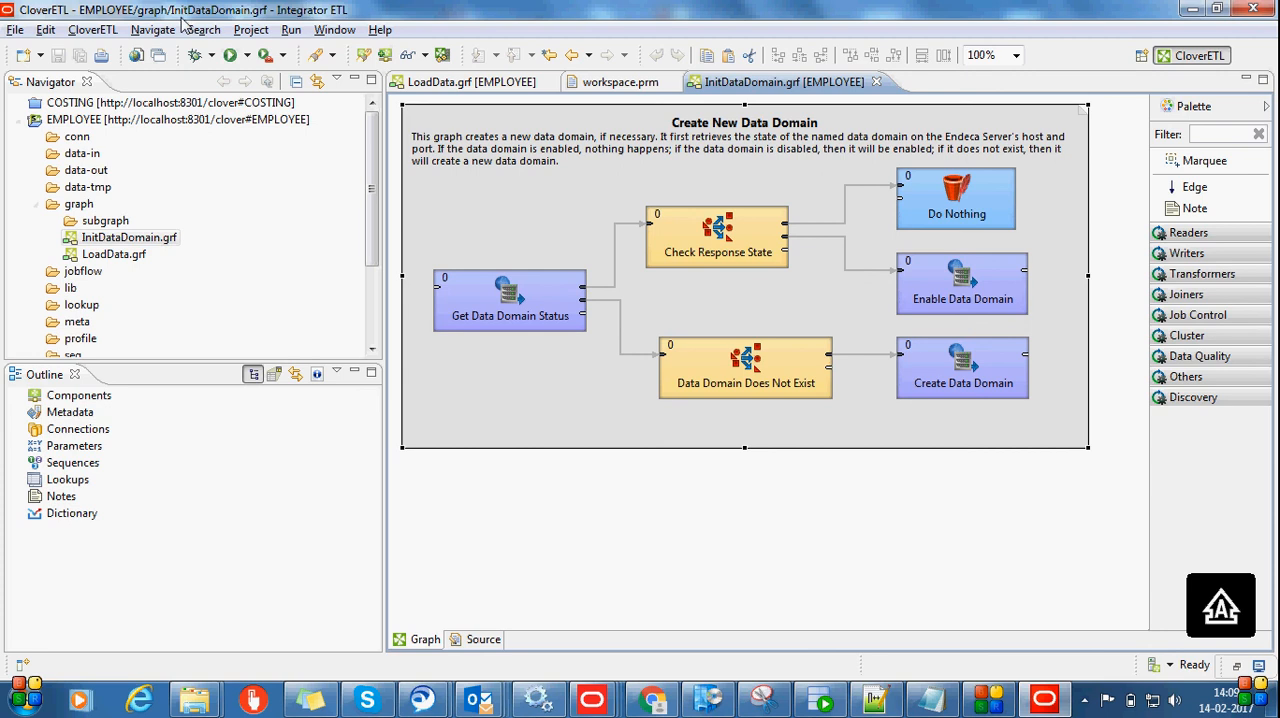
{"action": "left_click", "coordinate": [292, 31]}
{"action": "left_click", "coordinate": [316, 51]}
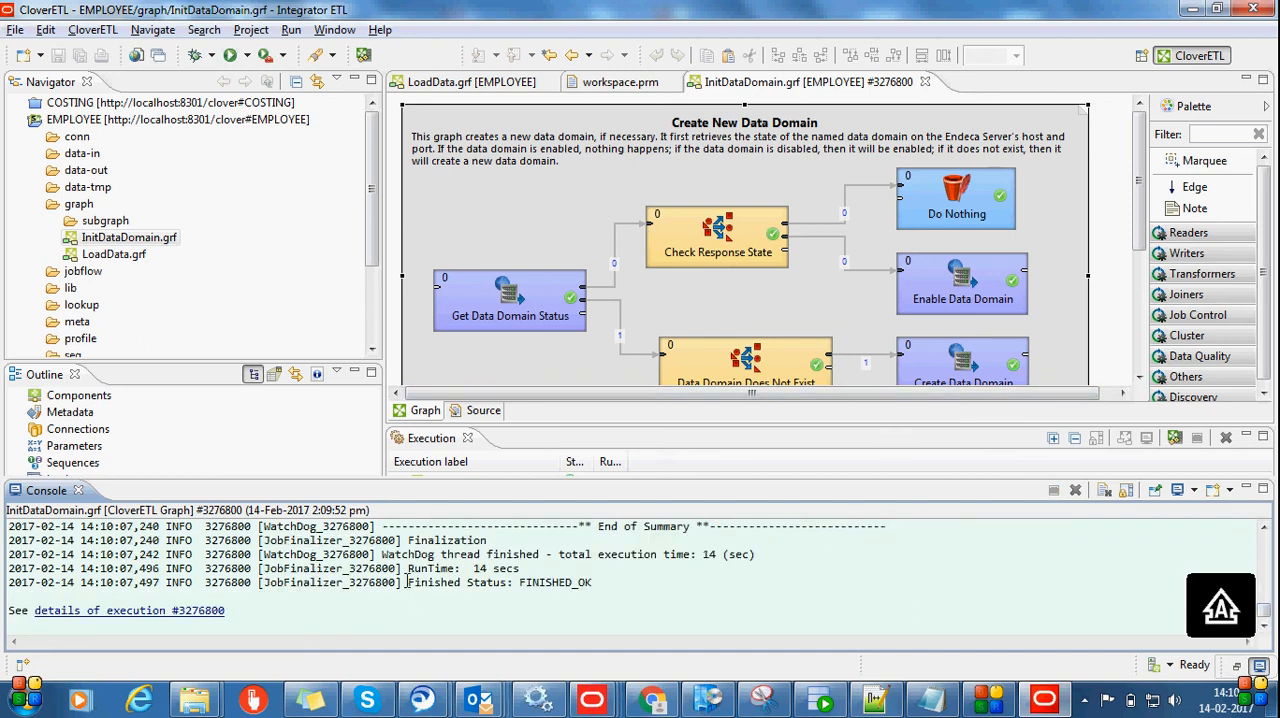
{"action": "left_click_drag", "start_coordinate": [407, 582], "coordinate": [598, 583]}
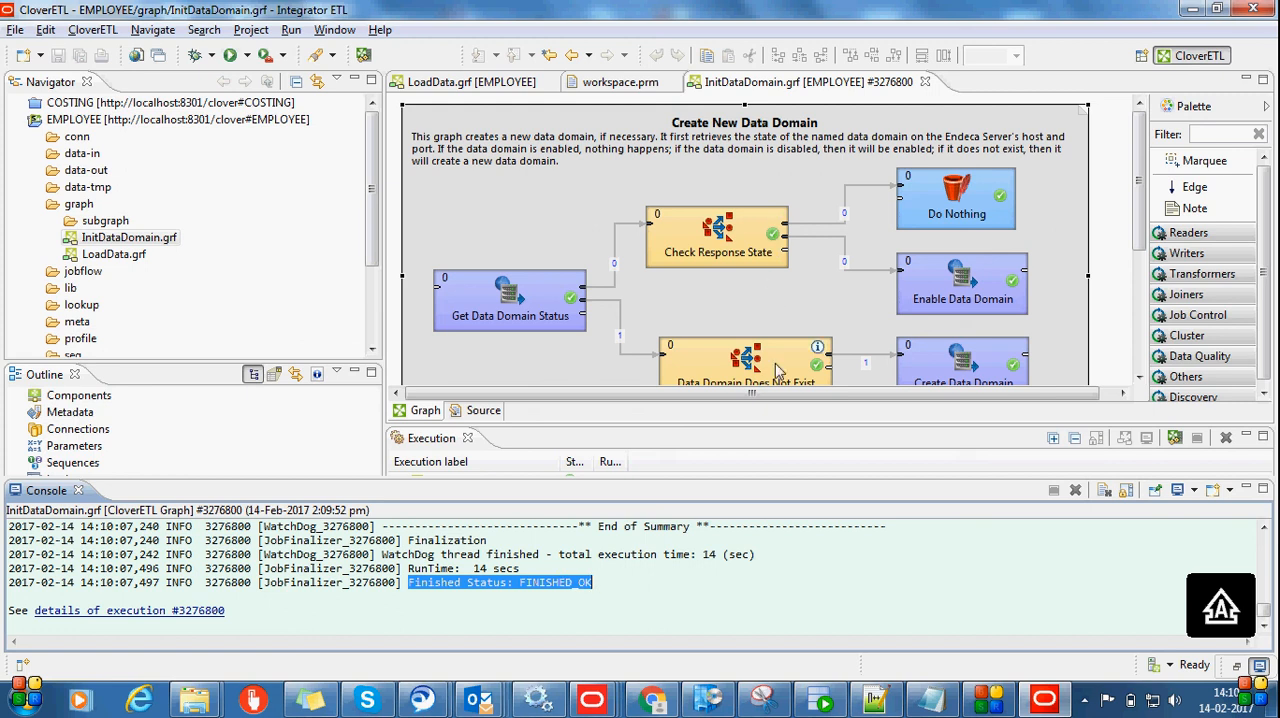
Return to the EMPLOYEE project's LoadData.grf and run it to load the employee records
{"action": "left_click", "coordinate": [499, 88]}
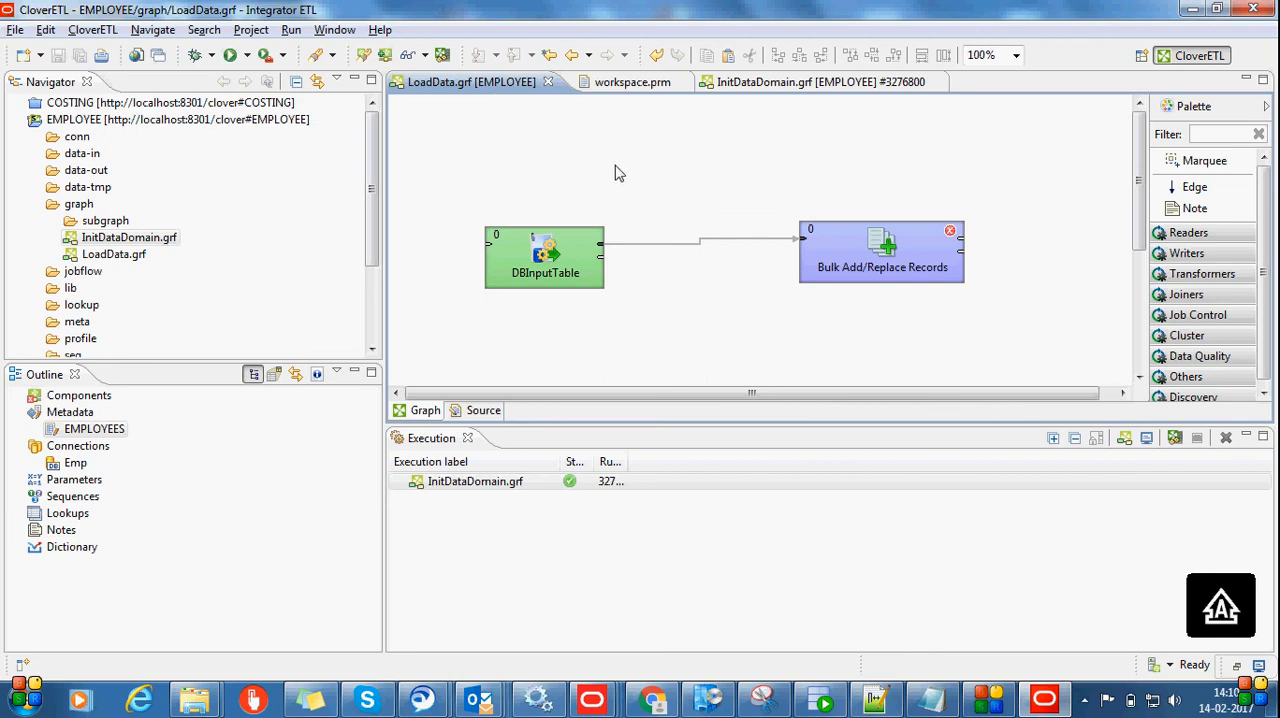
{"action": "left_click", "coordinate": [14, 31]}
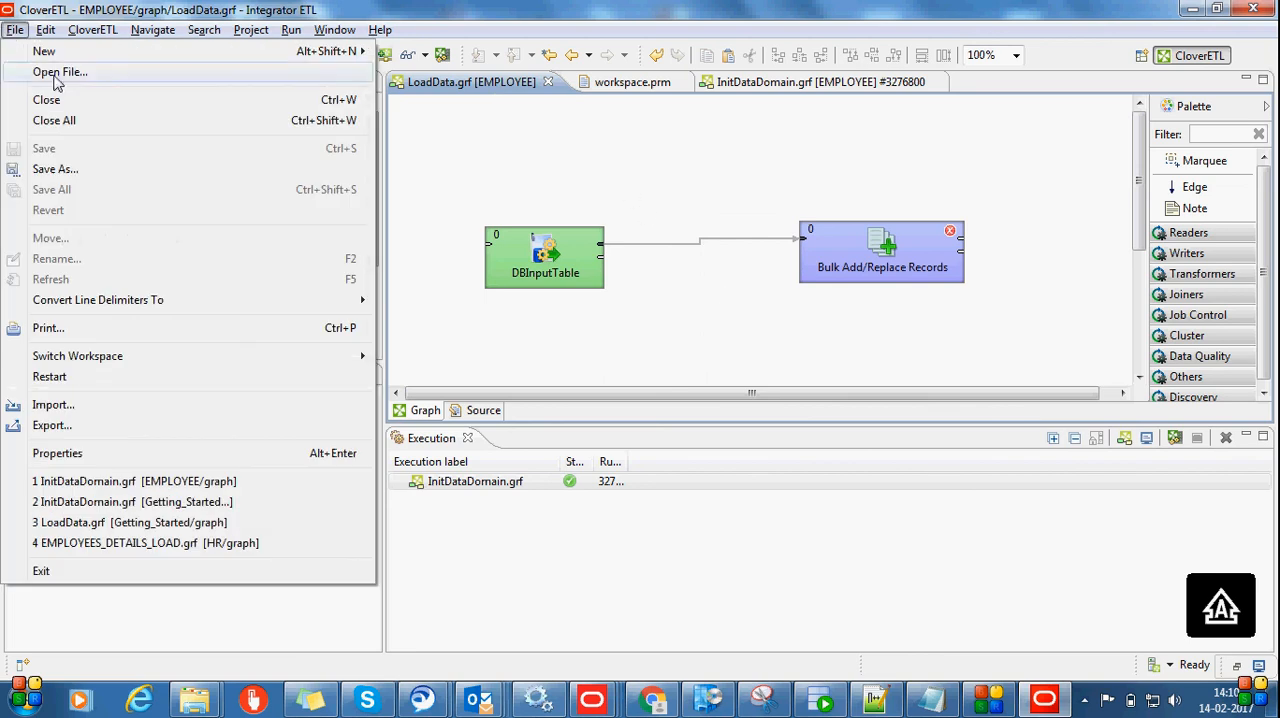
{"action": "left_click", "coordinate": [584, 176]}
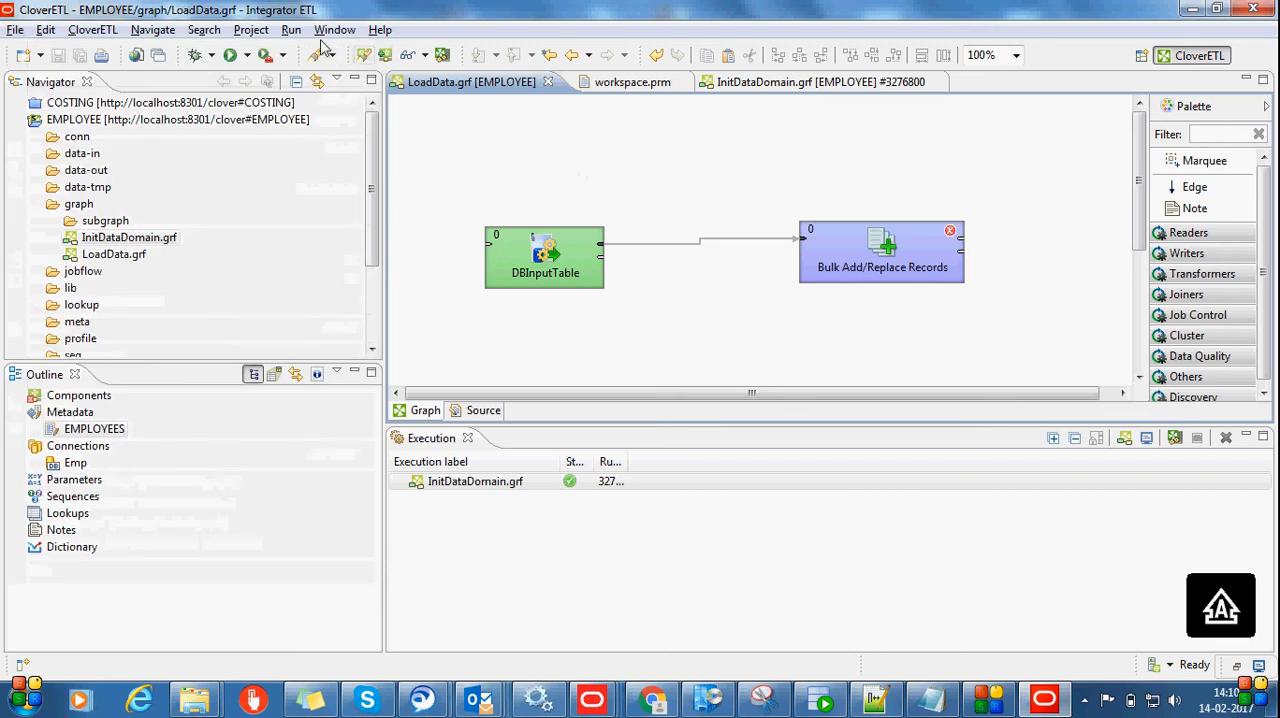
{"action": "left_click", "coordinate": [290, 31]}
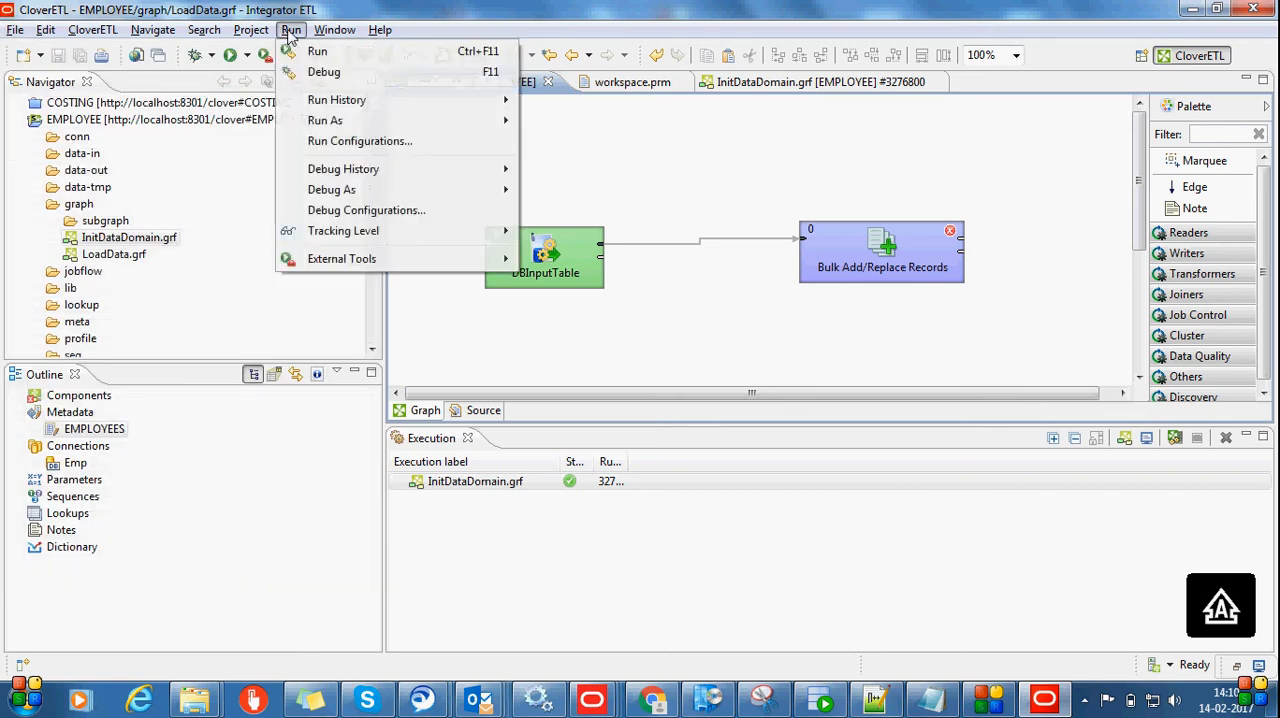
{"action": "left_click", "coordinate": [314, 52]}
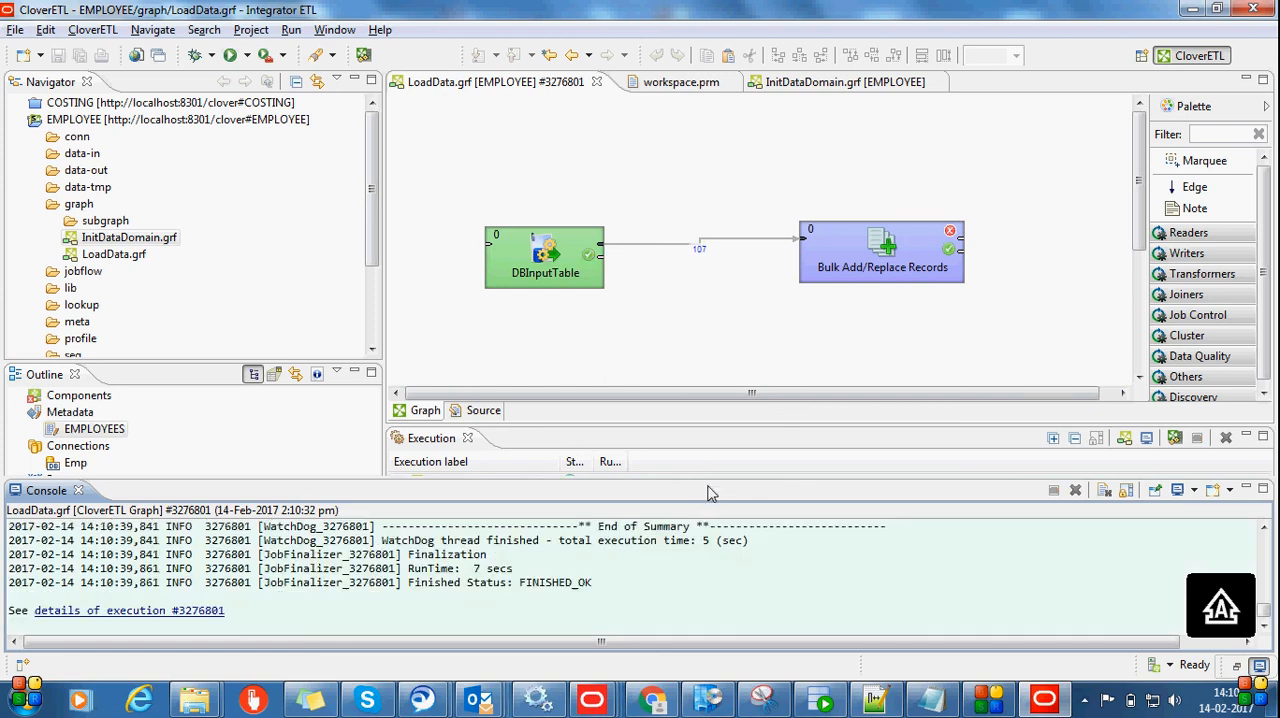
Check LoadData's finished status in the console, switch to Chrome and sign in to Endeca Information Discovery at localhost:8101
{"action": "left_click_drag", "start_coordinate": [604, 582], "coordinate": [519, 586]}
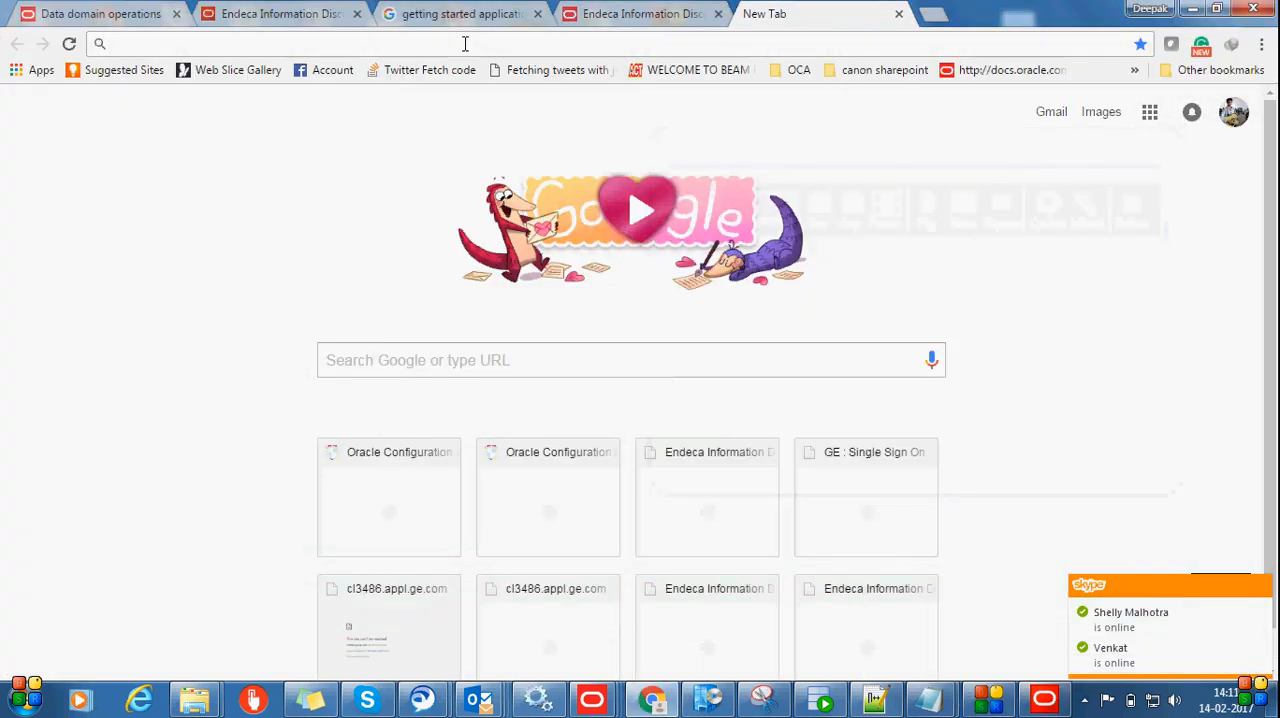
{"action": "type", "text": "http://localhost:8101/eid"}
{"action": "key", "text": "Return"}
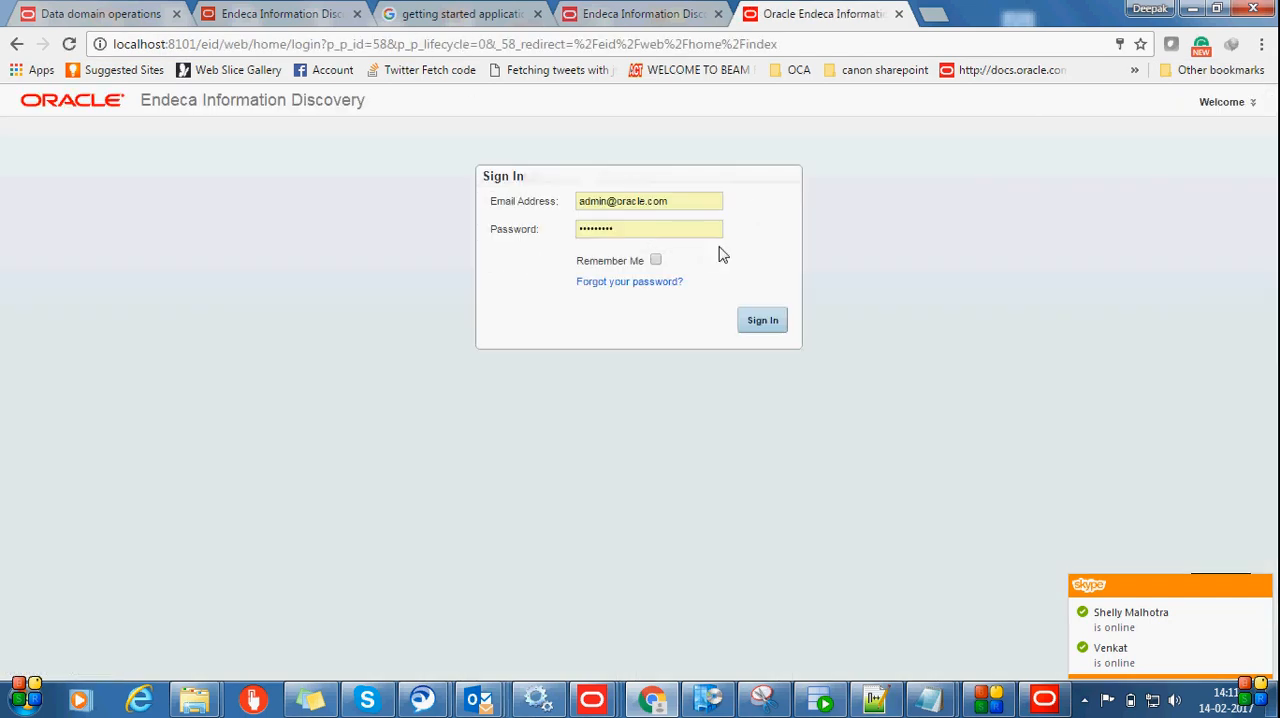
{"action": "left_click", "coordinate": [770, 321]}
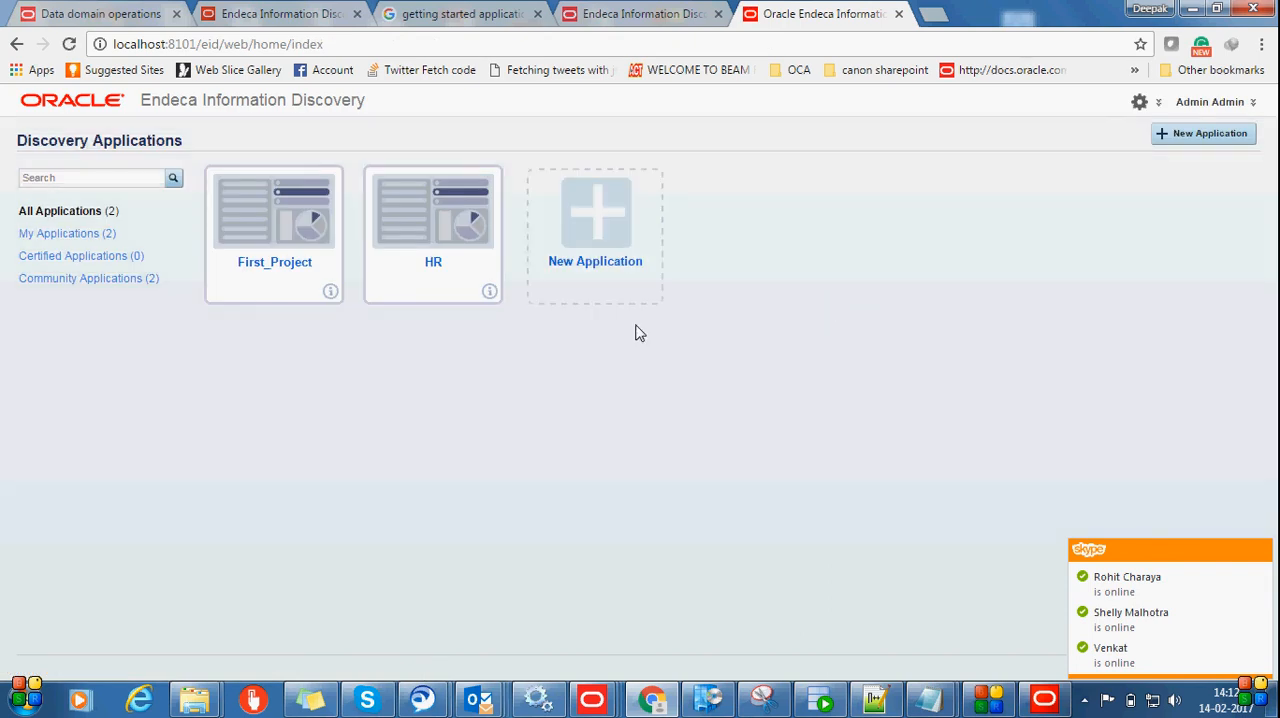
{"action": "left_click", "coordinate": [618, 219]}
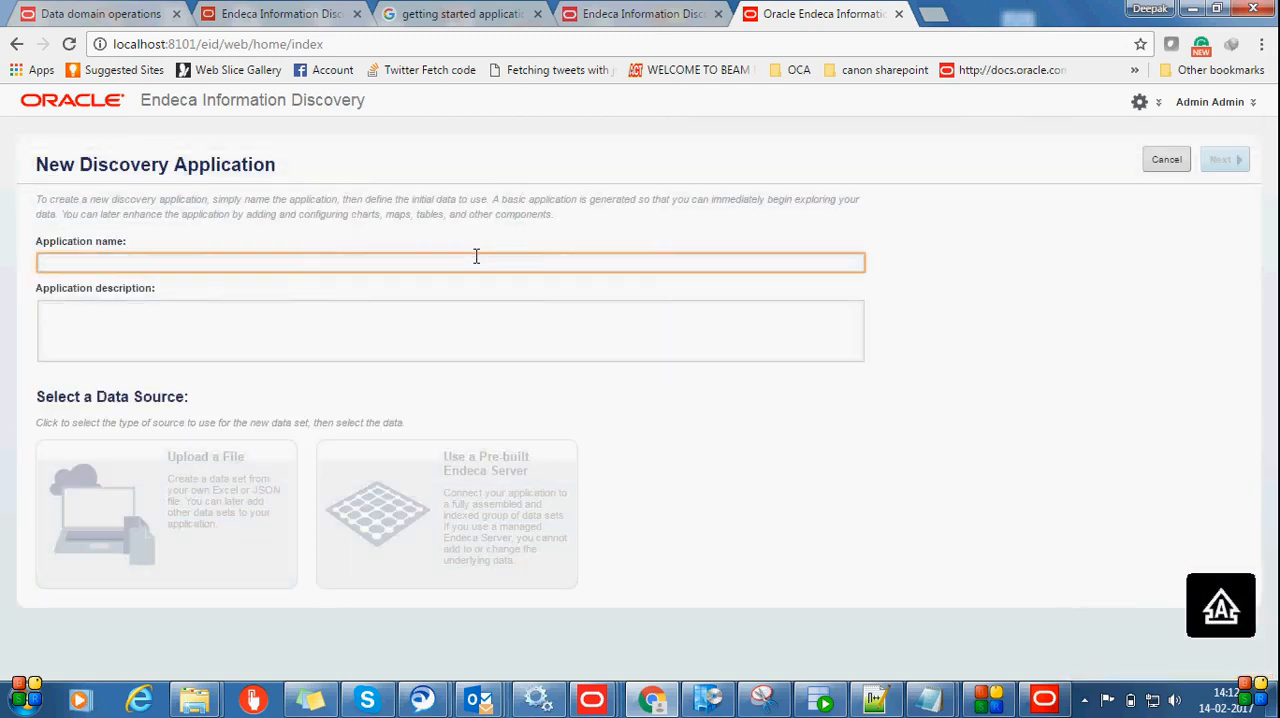
{"action": "left_click", "coordinate": [470, 264]}
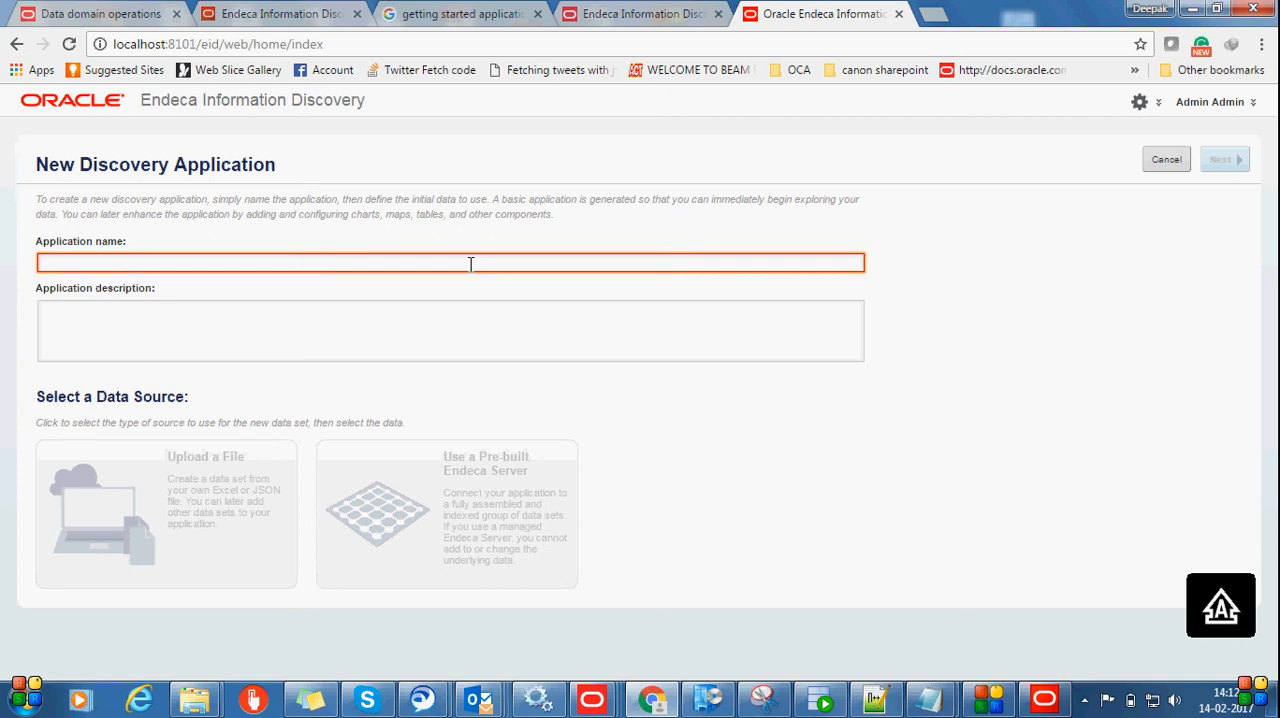
{"action": "type", "text": "EMPLOYEE"}
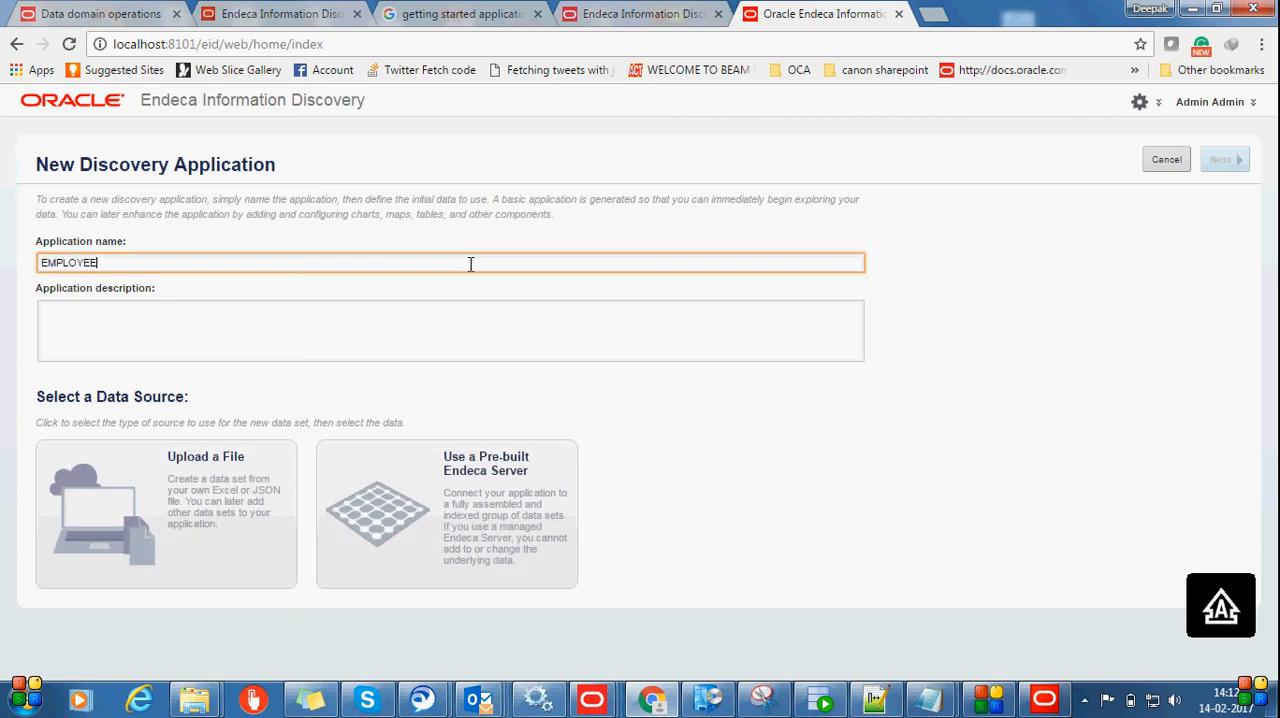
{"action": "left_click", "coordinate": [498, 352]}
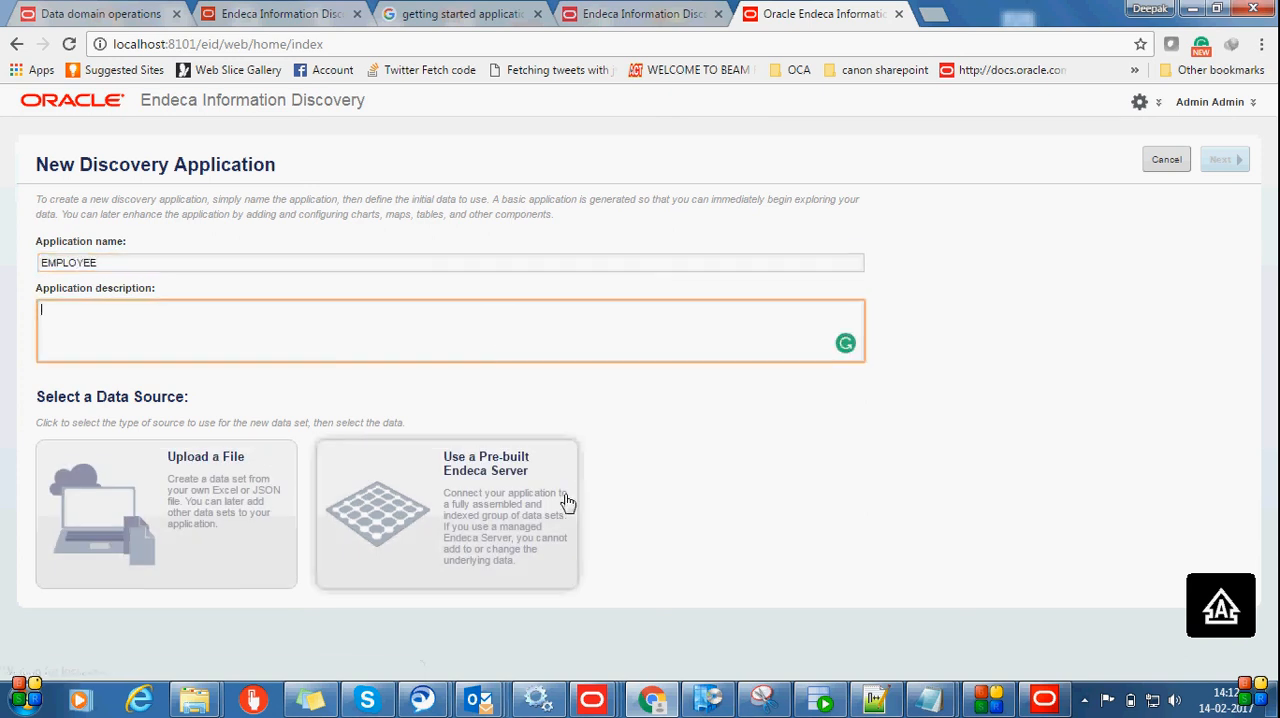
{"action": "left_click", "coordinate": [509, 482]}
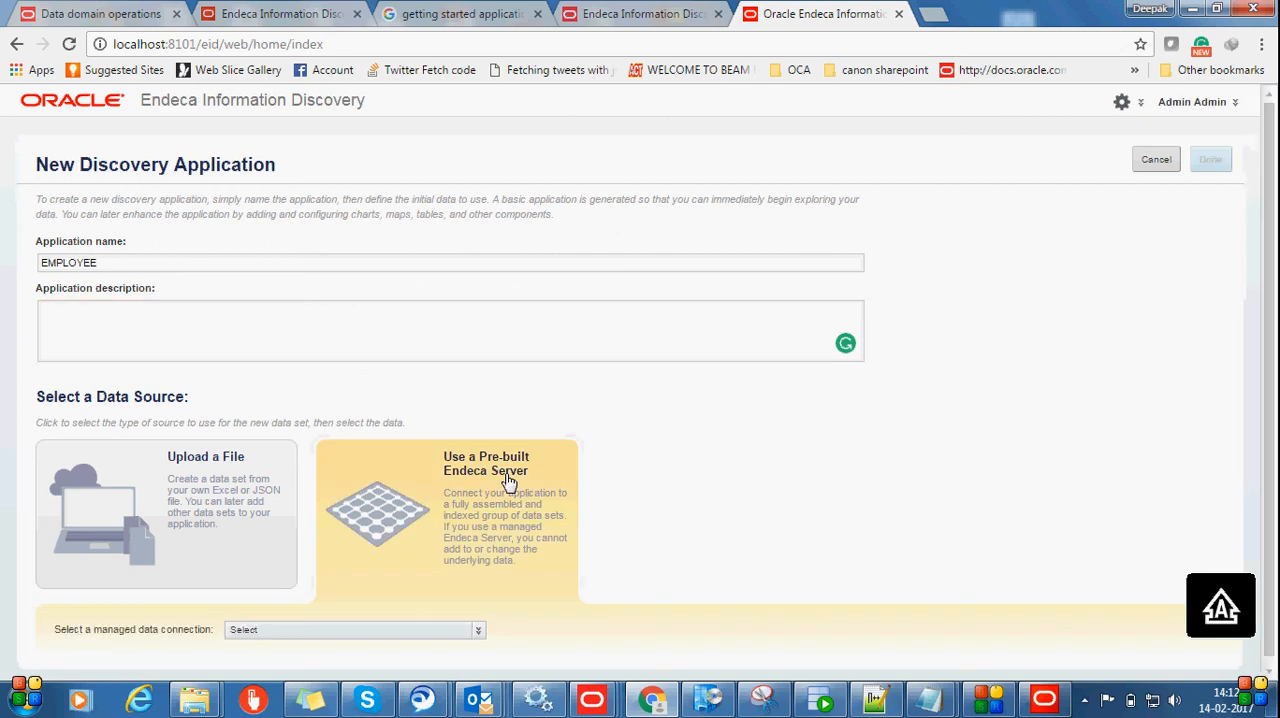
{"action": "left_click", "coordinate": [450, 632]}
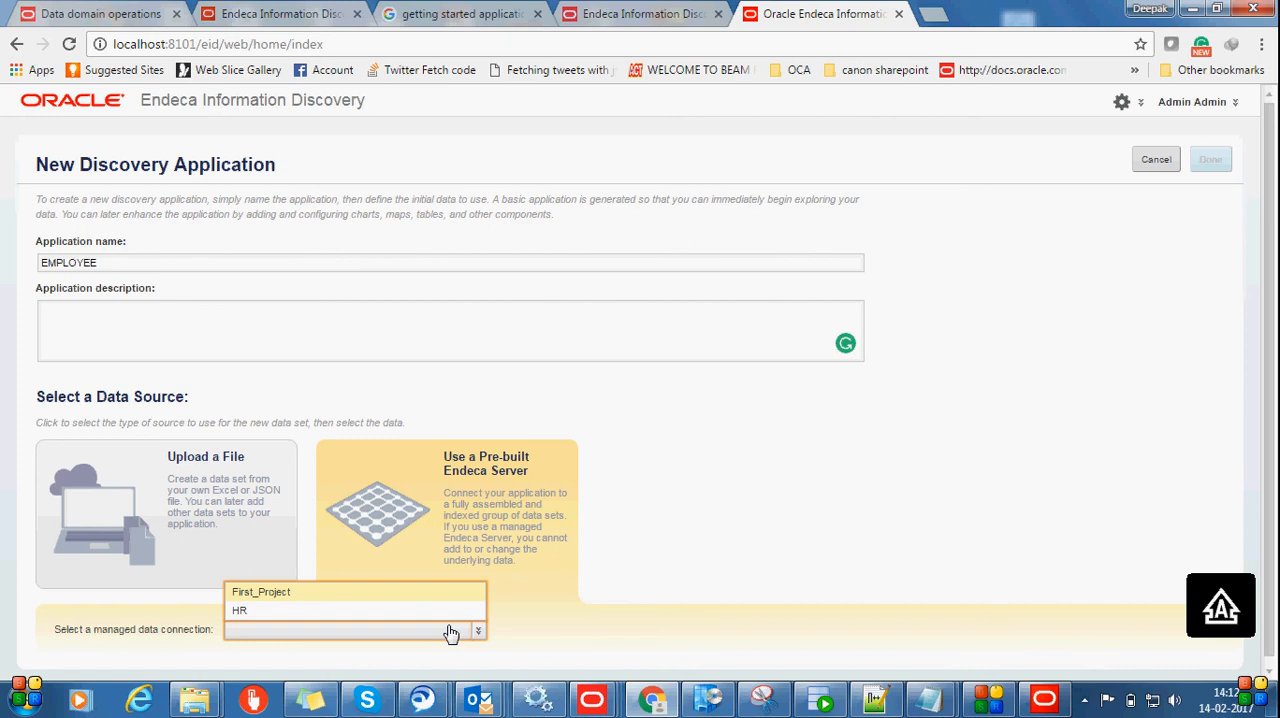
{"action": "left_click", "coordinate": [977, 494]}
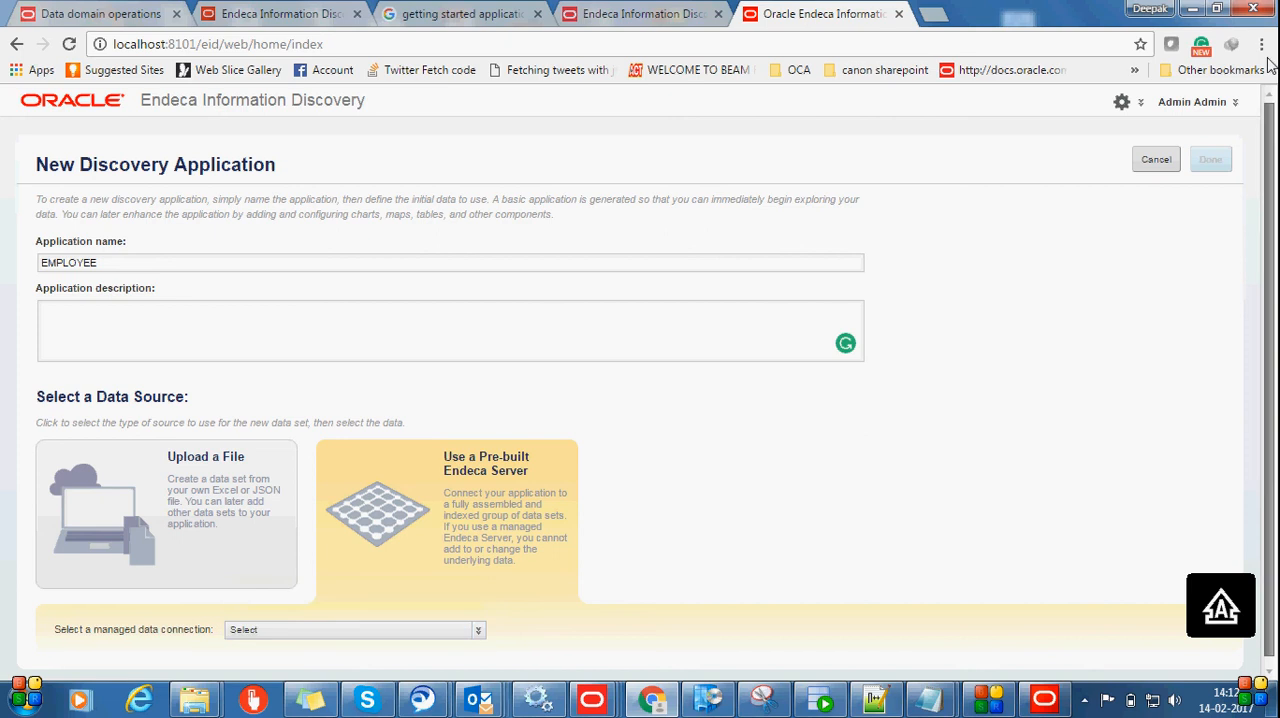
{"action": "left_click", "coordinate": [1145, 124]}
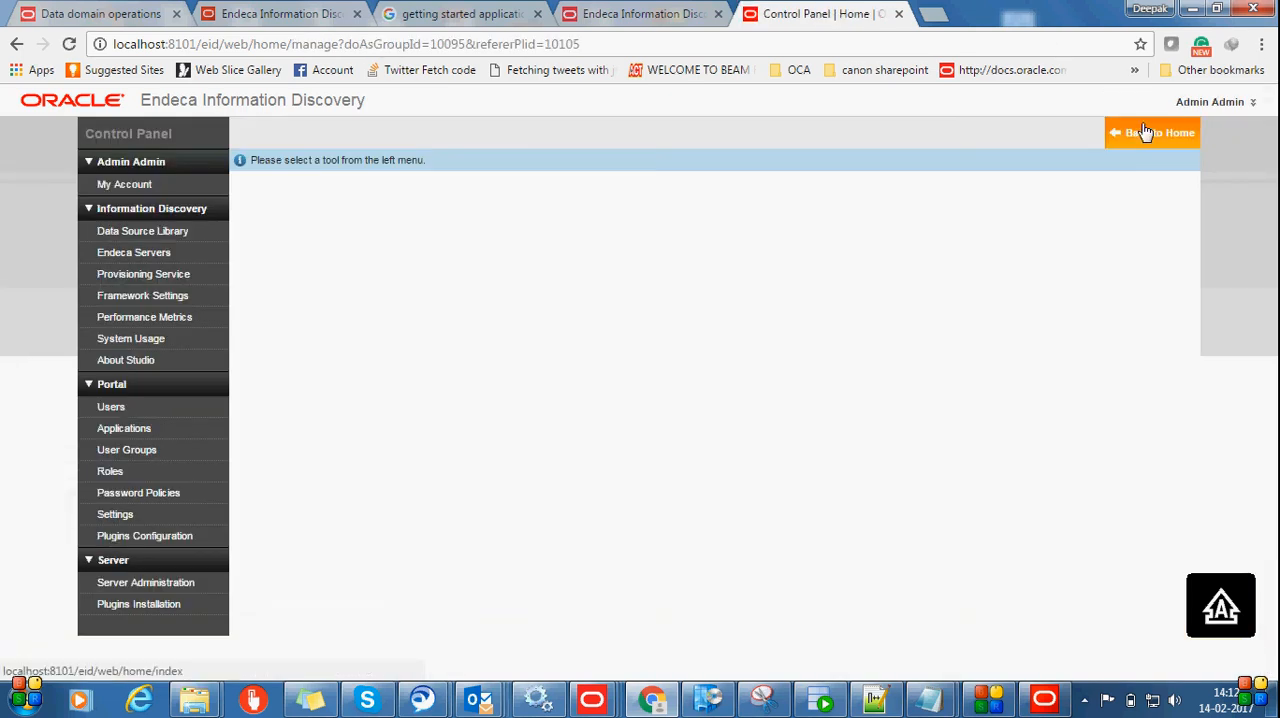
{"action": "left_click", "coordinate": [17, 45]}
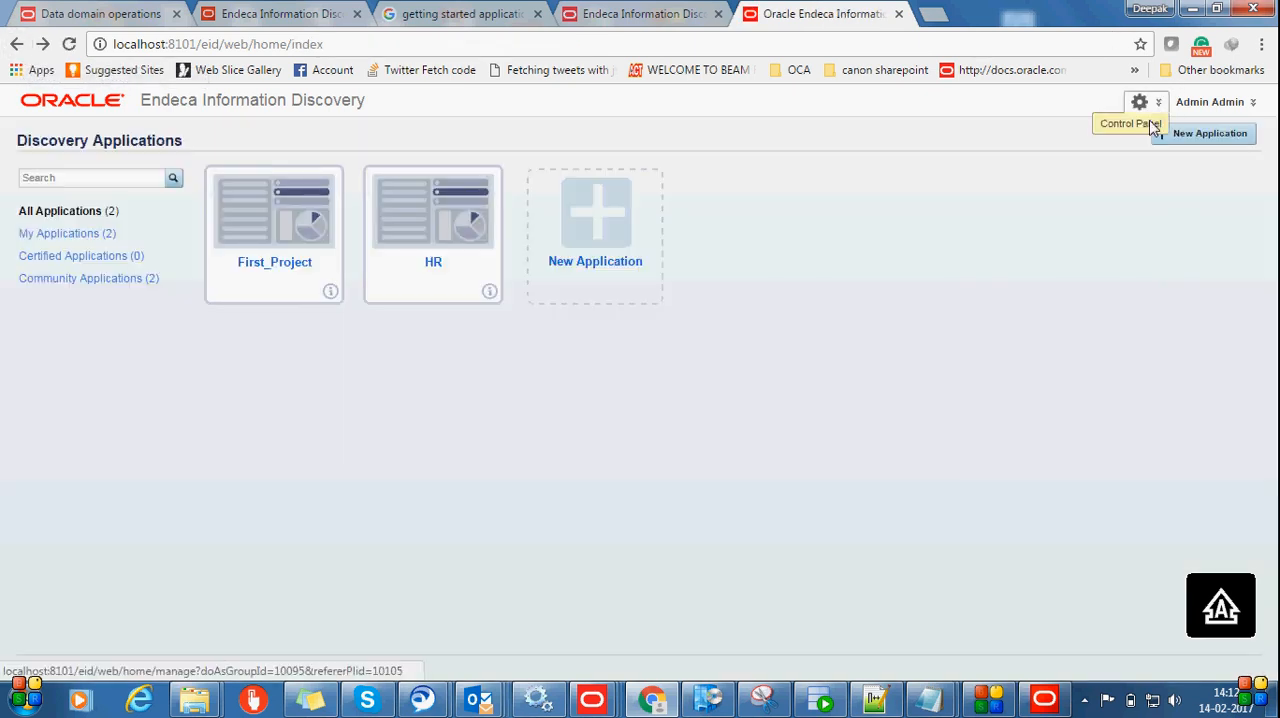
Start a new Endeca Servers connection from the Control Panel with the connection ID EMPLOYEE
{"action": "left_click", "coordinate": [1151, 121]}
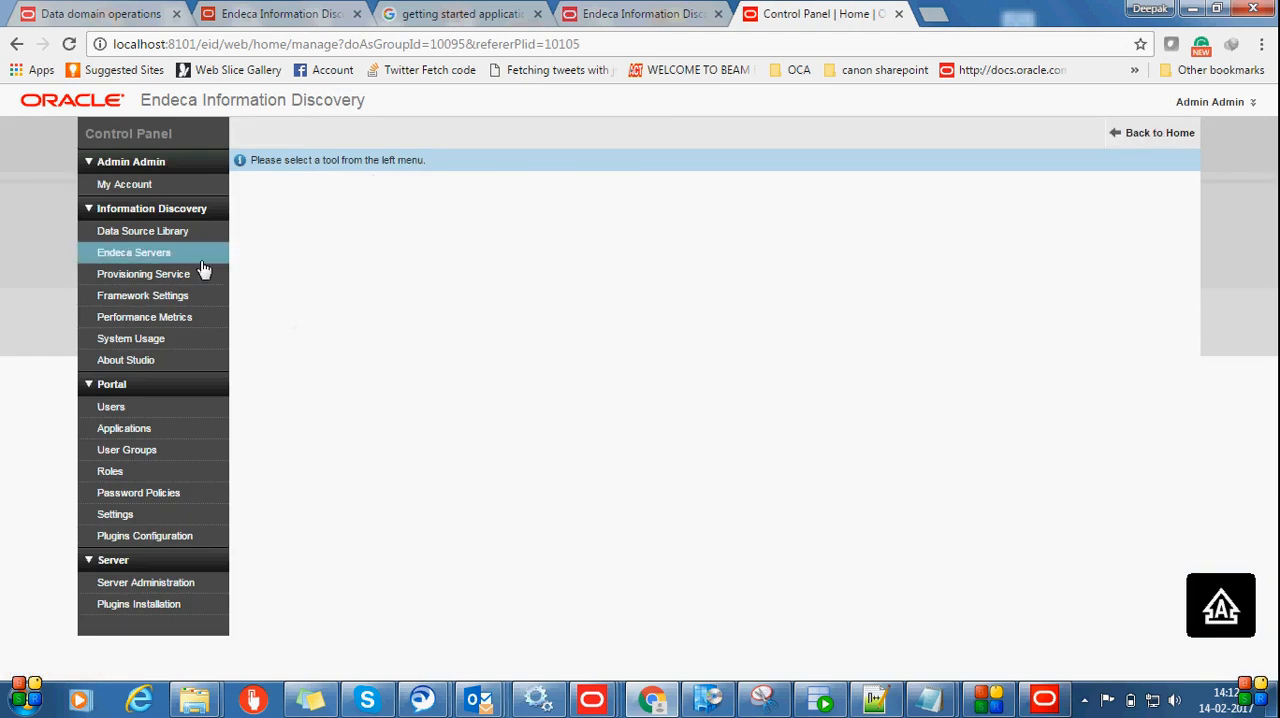
{"action": "left_click", "coordinate": [158, 258]}
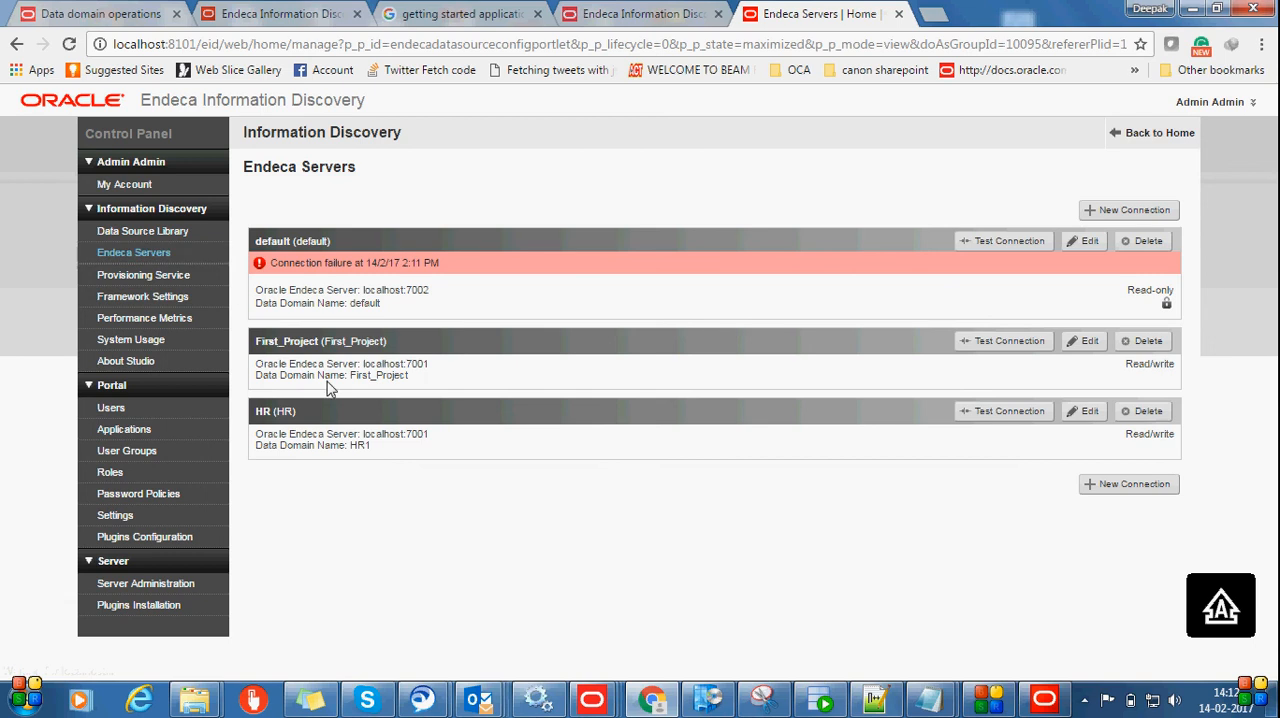
{"action": "left_click", "coordinate": [1147, 218]}
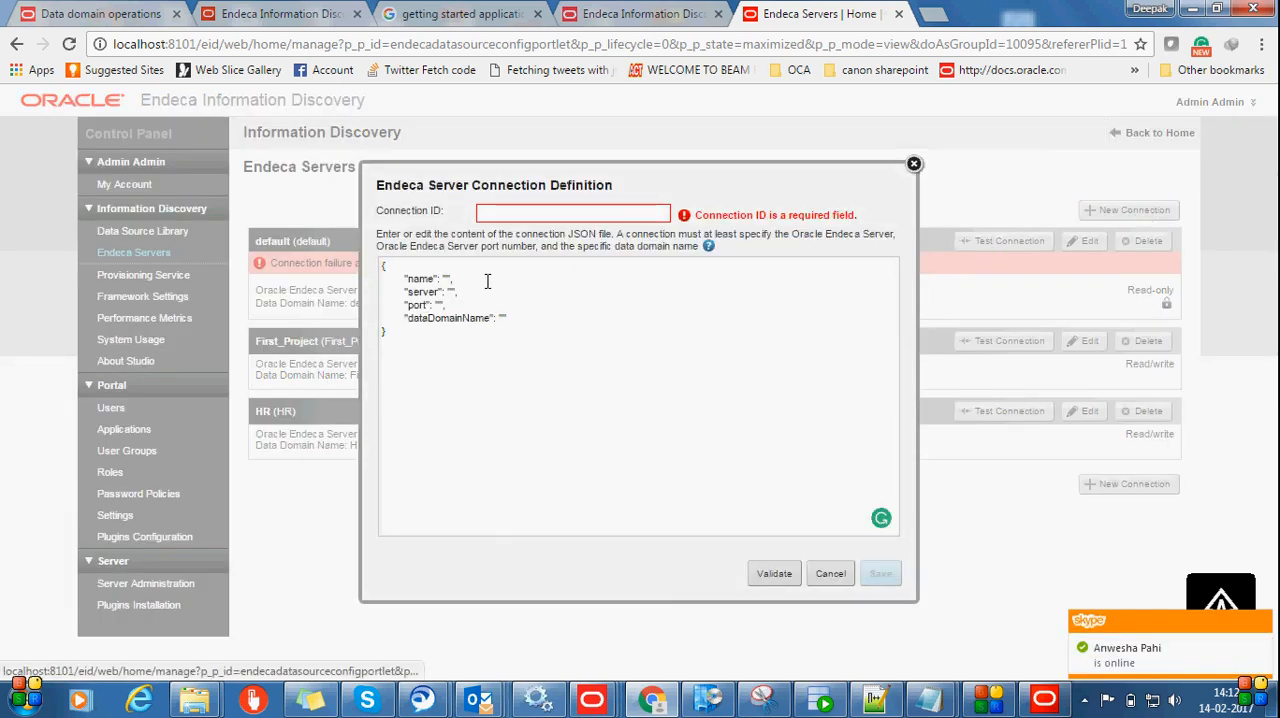
{"action": "left_click", "coordinate": [506, 217]}
{"action": "type", "text": "EMPLOYE"}
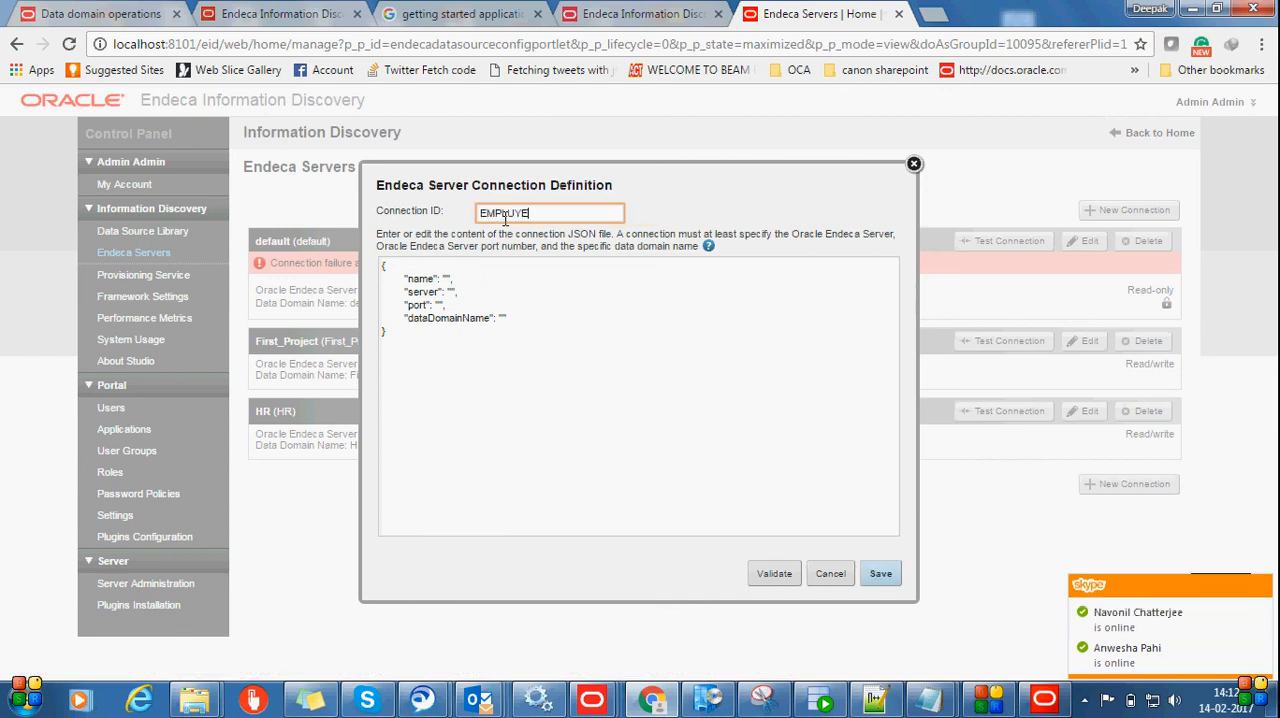
{"action": "type", "text": "EO"}
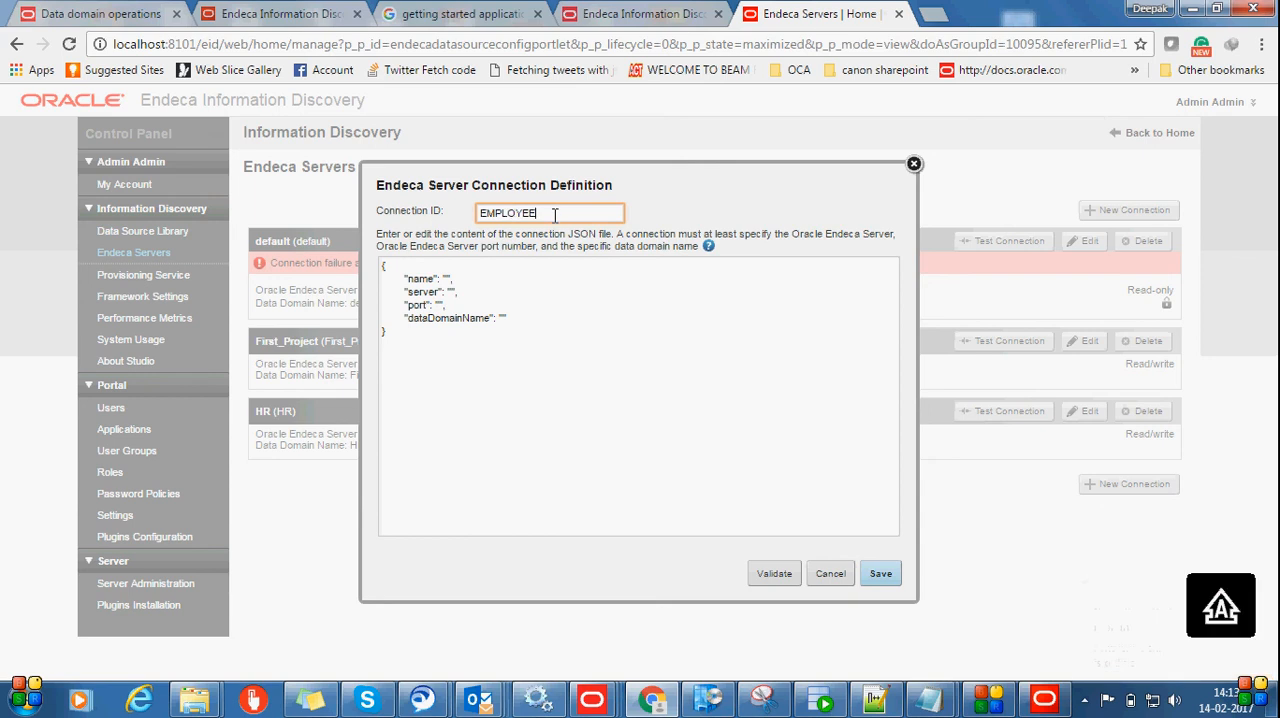
Fill in the connection JSON with name EMPLOYEE, server localhost, port 7001 and data domain name EMPLOYEE
{"action": "double_click", "coordinate": [548, 215]}
{"action": "key", "text": "ctrl+c"}
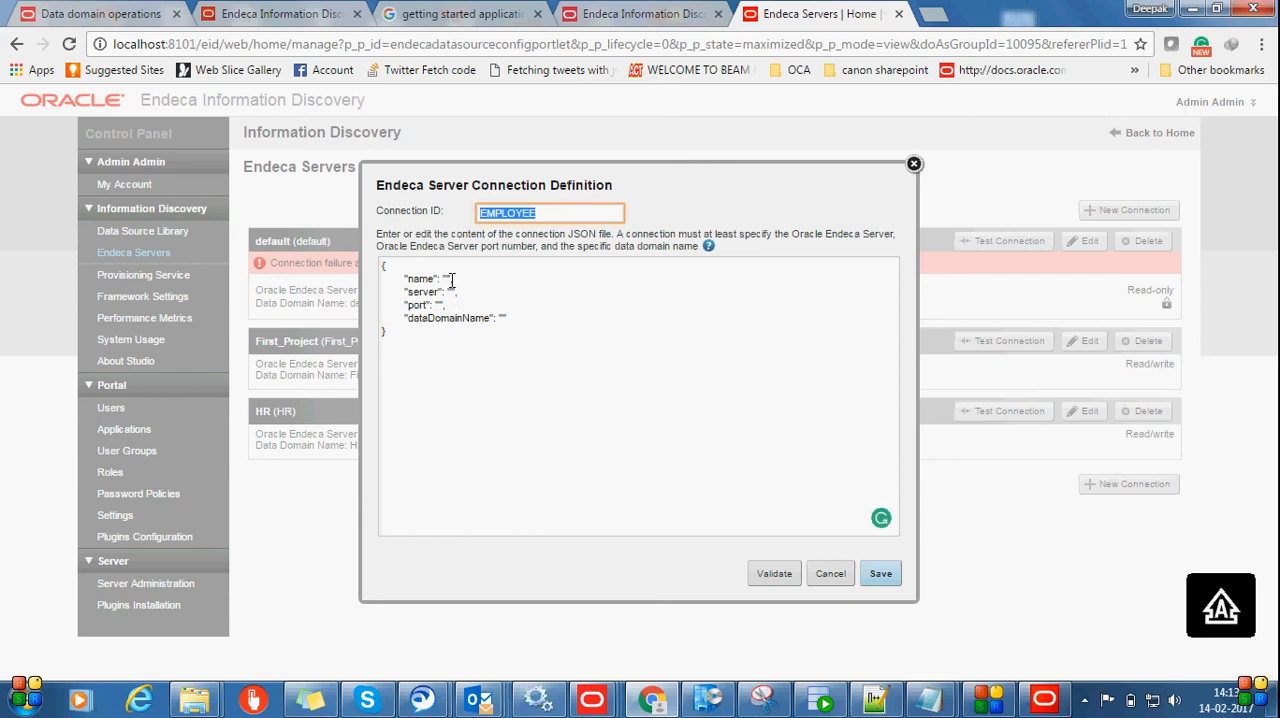
{"action": "left_click", "coordinate": [451, 281]}
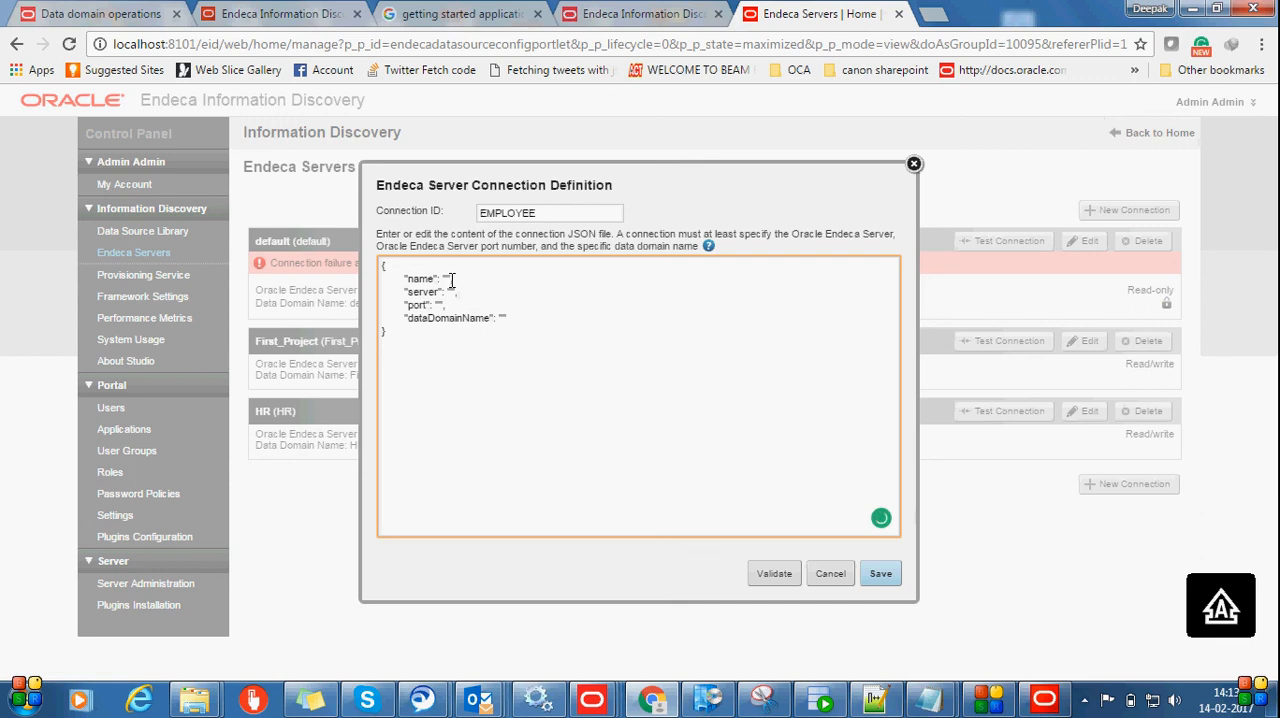
{"action": "key", "text": "ctrl+v"}
{"action": "type", "text": "lh"}
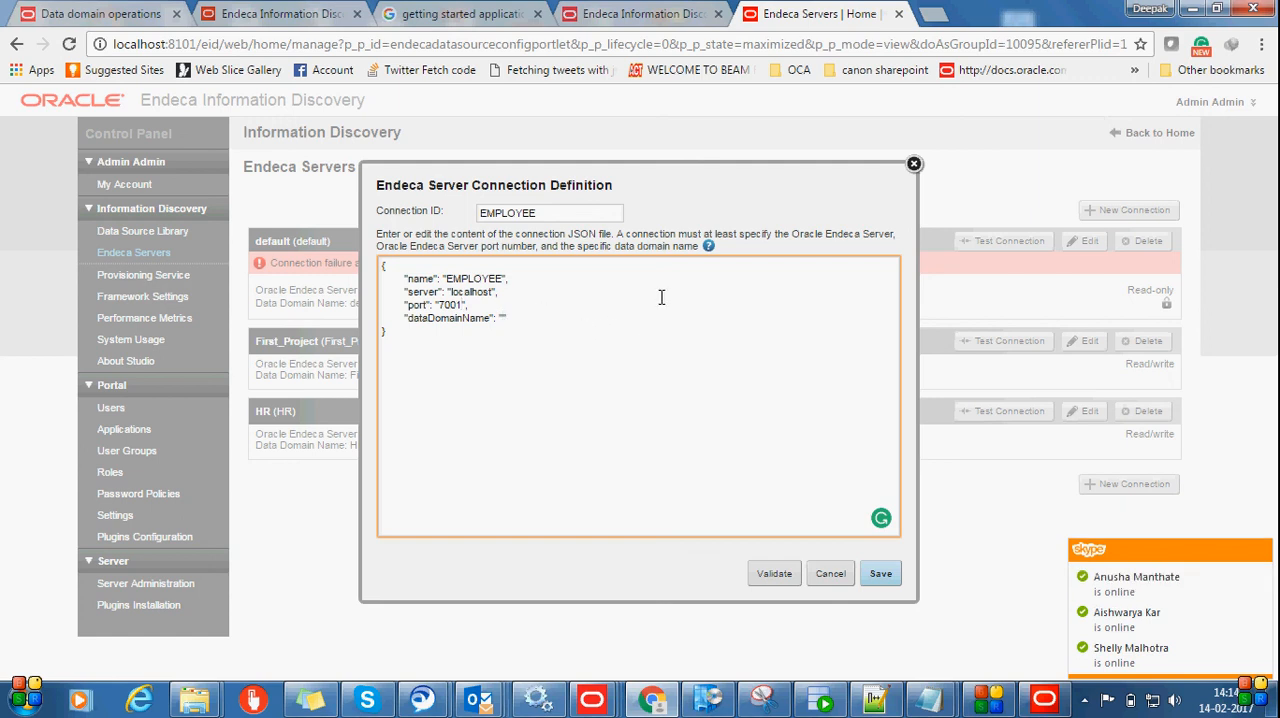
{"action": "key", "text": "ctrl+v"}
Review the EMPLOYEE connection definition, validate it and save the connection
{"action": "left_click_drag", "start_coordinate": [401, 348], "coordinate": [373, 265]}
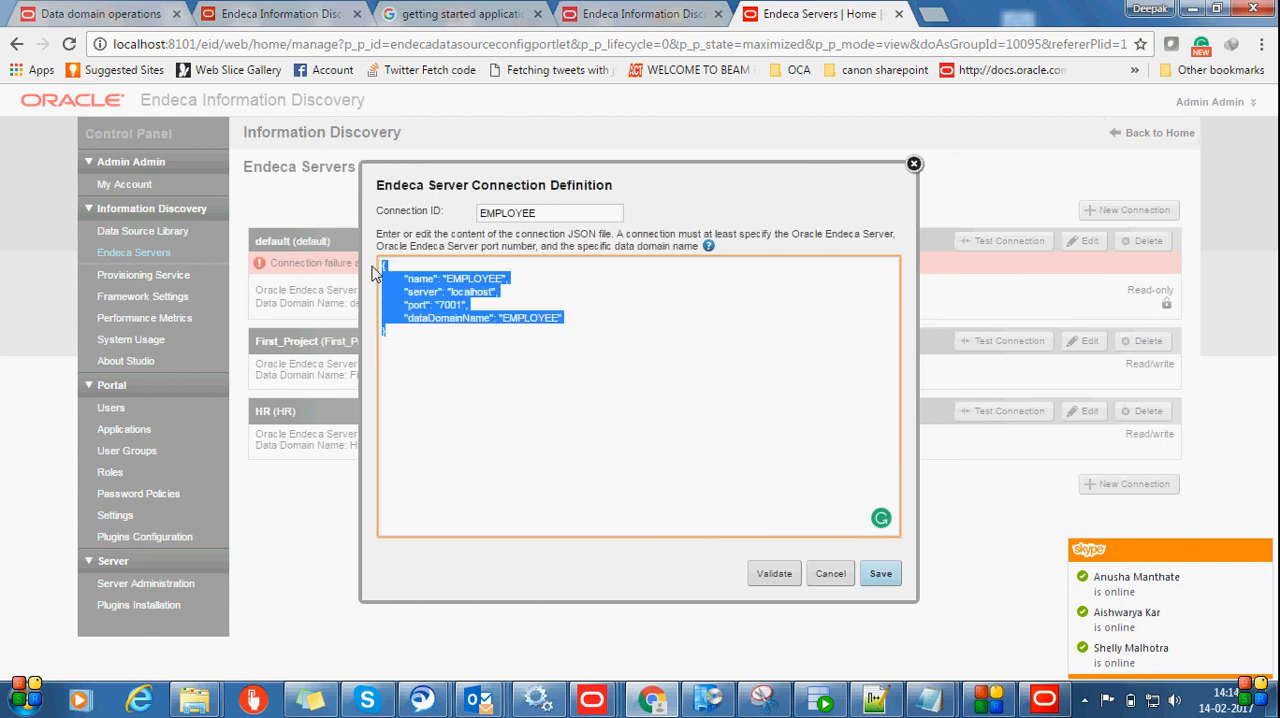
{"action": "left_click", "coordinate": [732, 447]}
{"action": "left_click", "coordinate": [766, 576]}
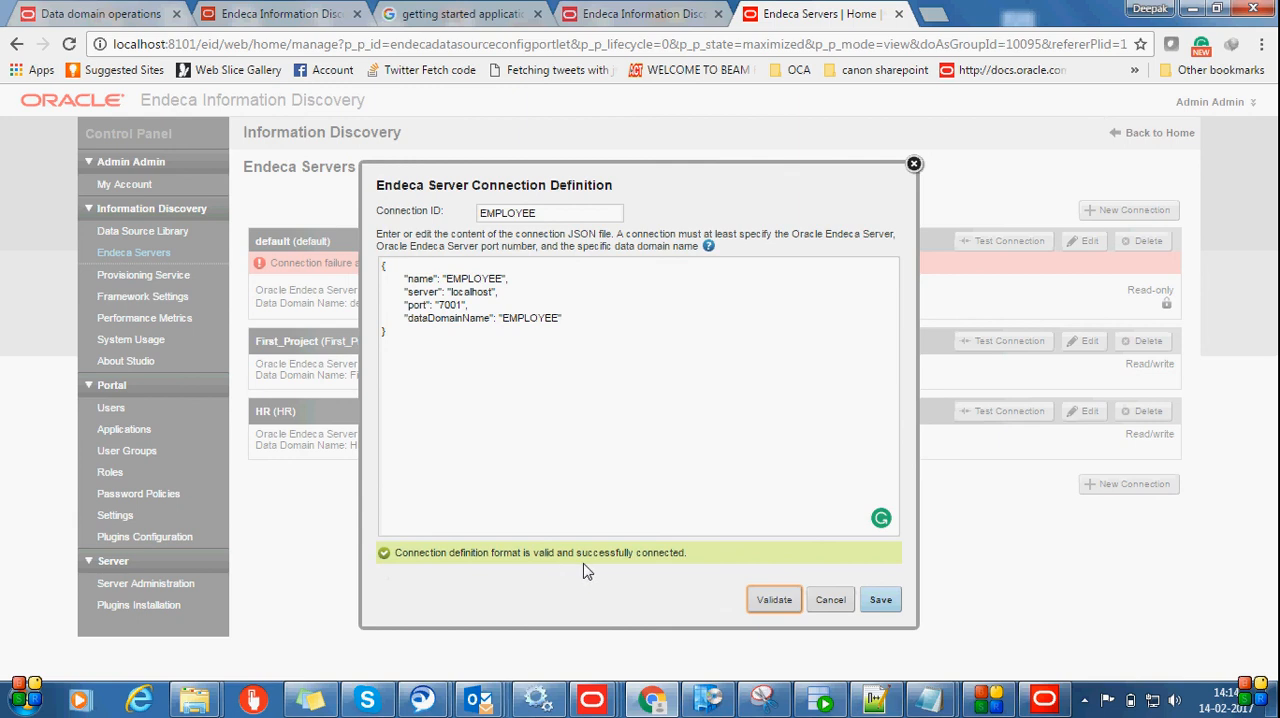
{"action": "left_click", "coordinate": [882, 604]}
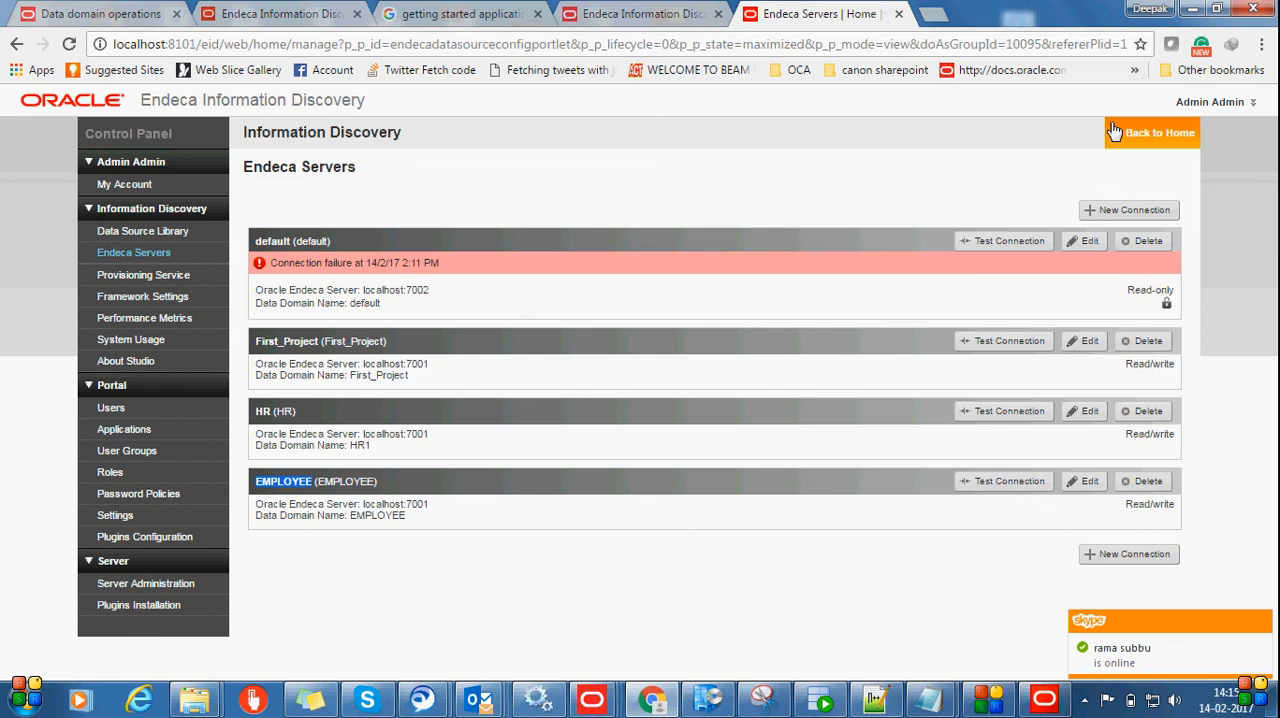
Return to the Discovery Applications home page and start a new application named EMPLOYEE, leaving the description empty
{"action": "left_click", "coordinate": [1143, 139]}
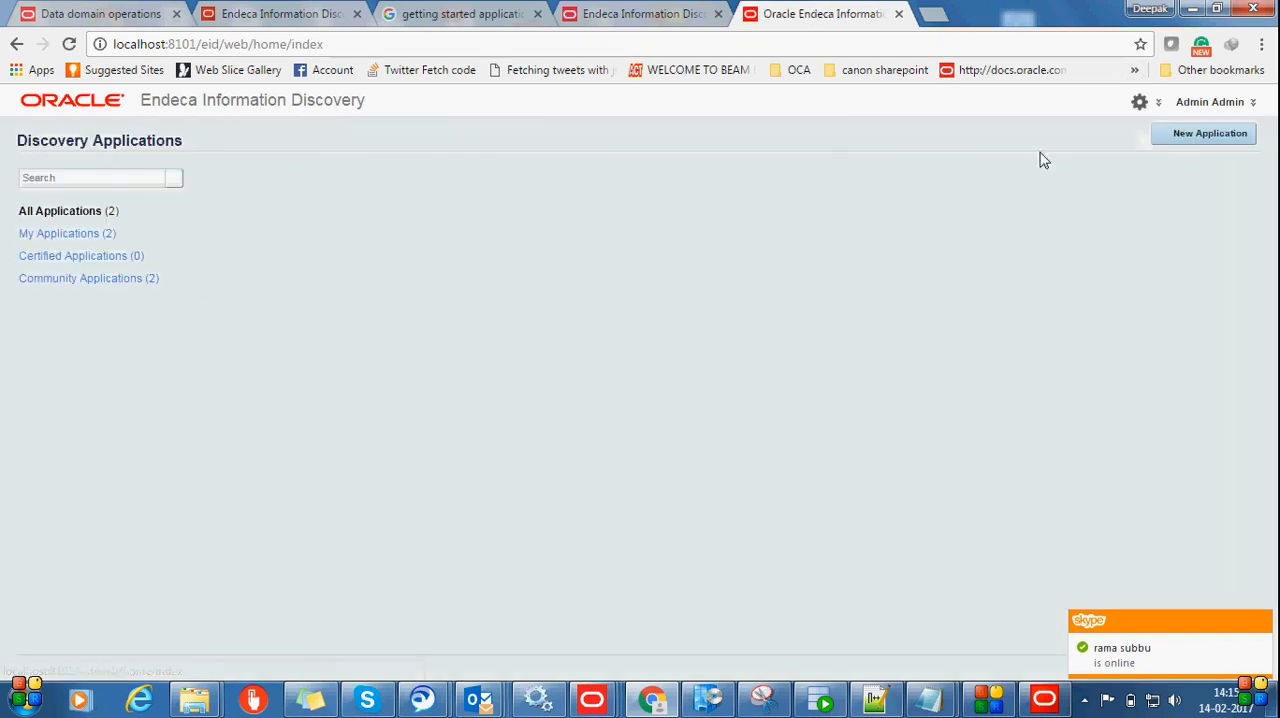
{"action": "left_click", "coordinate": [595, 237]}
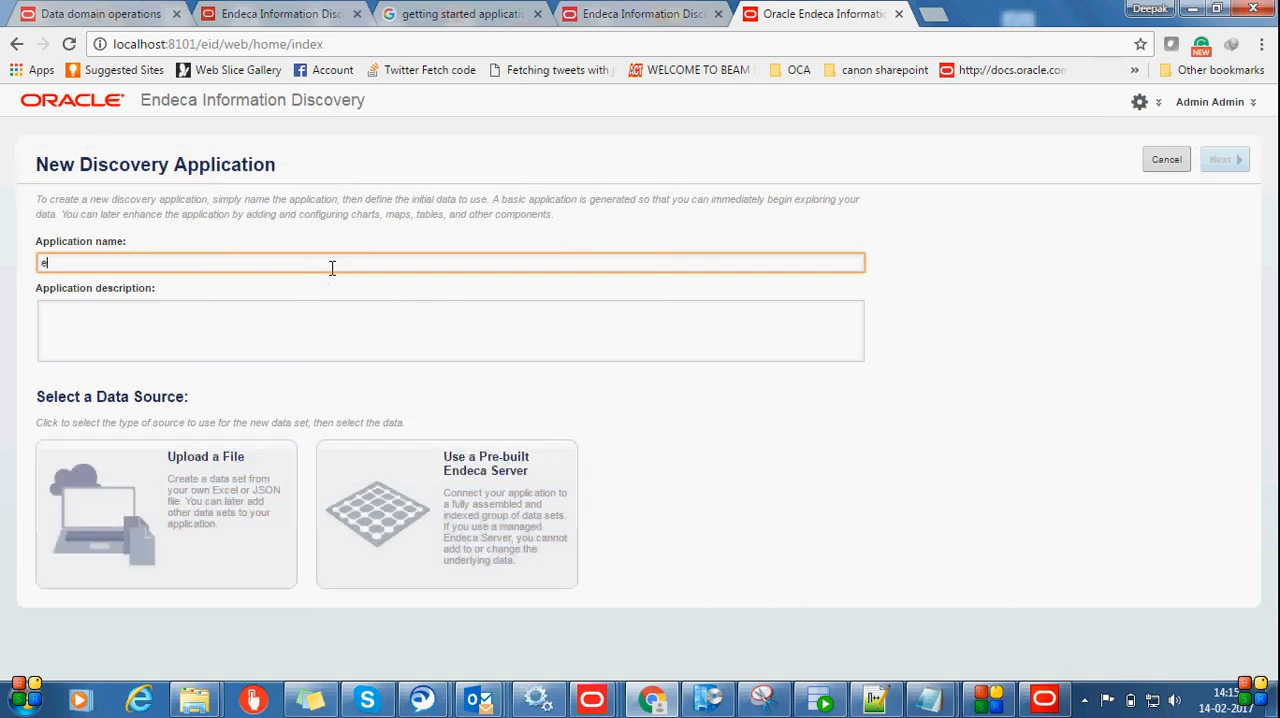
{"action": "type", "text": "e"}
{"action": "key", "text": "BackSpace"}
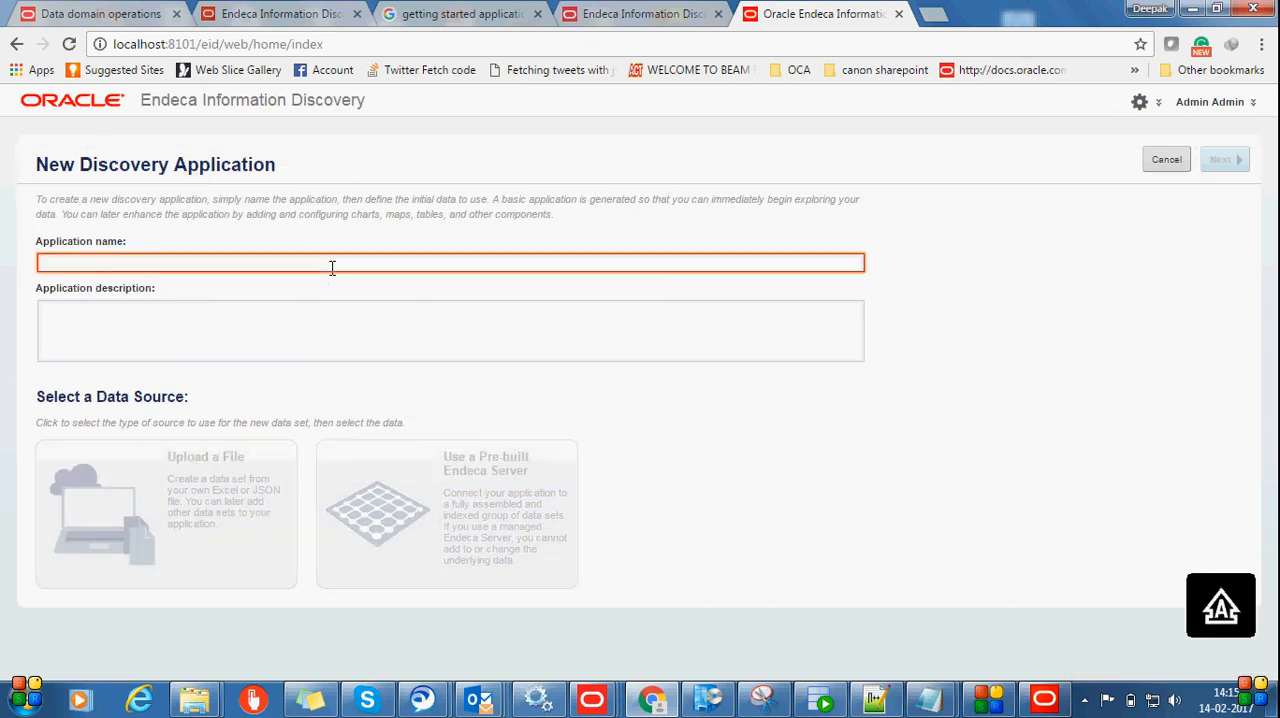
{"action": "type", "text": "EMPLOYE"}
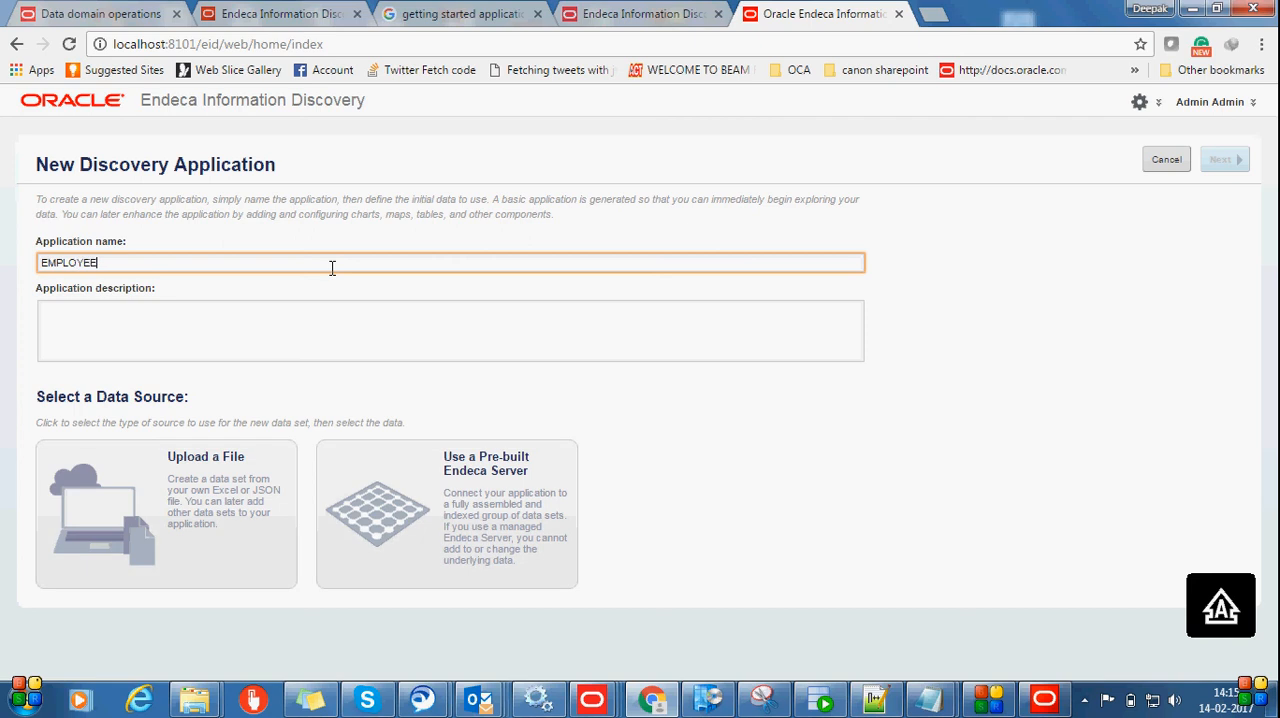
{"action": "type", "text": "E"}
{"action": "left_click", "coordinate": [300, 355]}
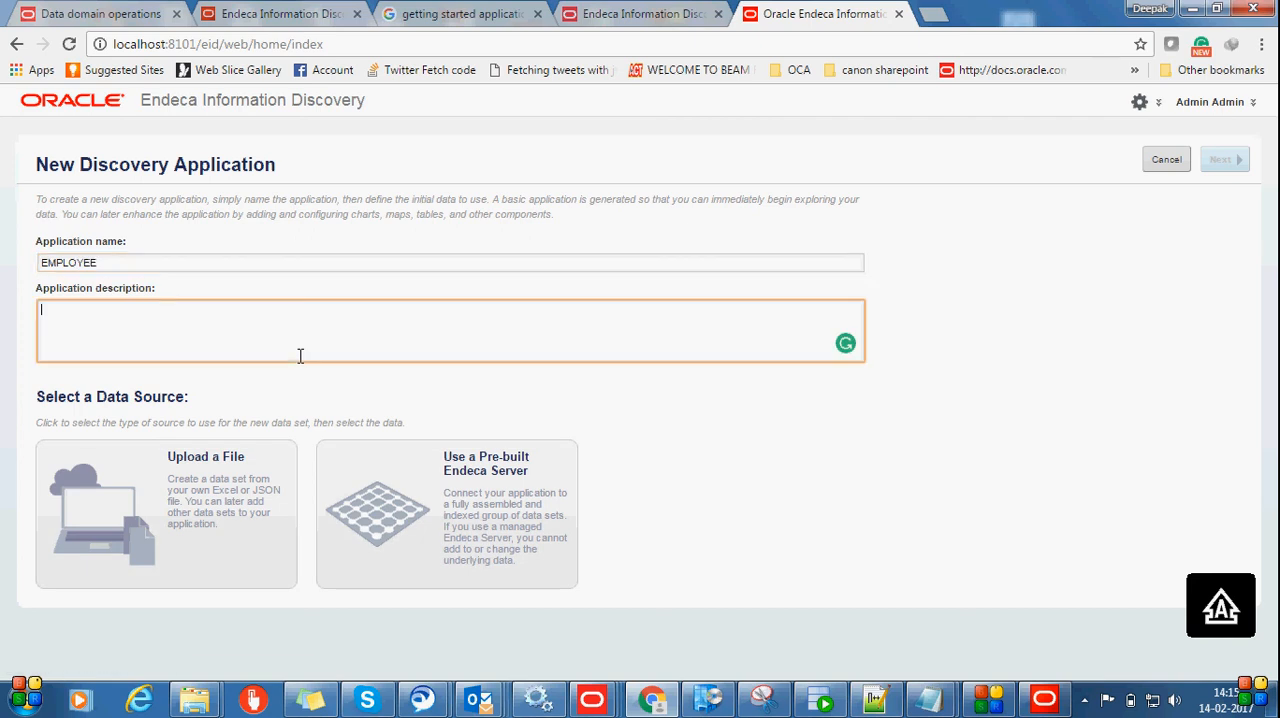
Use a pre-built Endeca Server with the EMPLOYEE managed data connection as the data source and create the application
{"action": "left_click", "coordinate": [484, 530]}
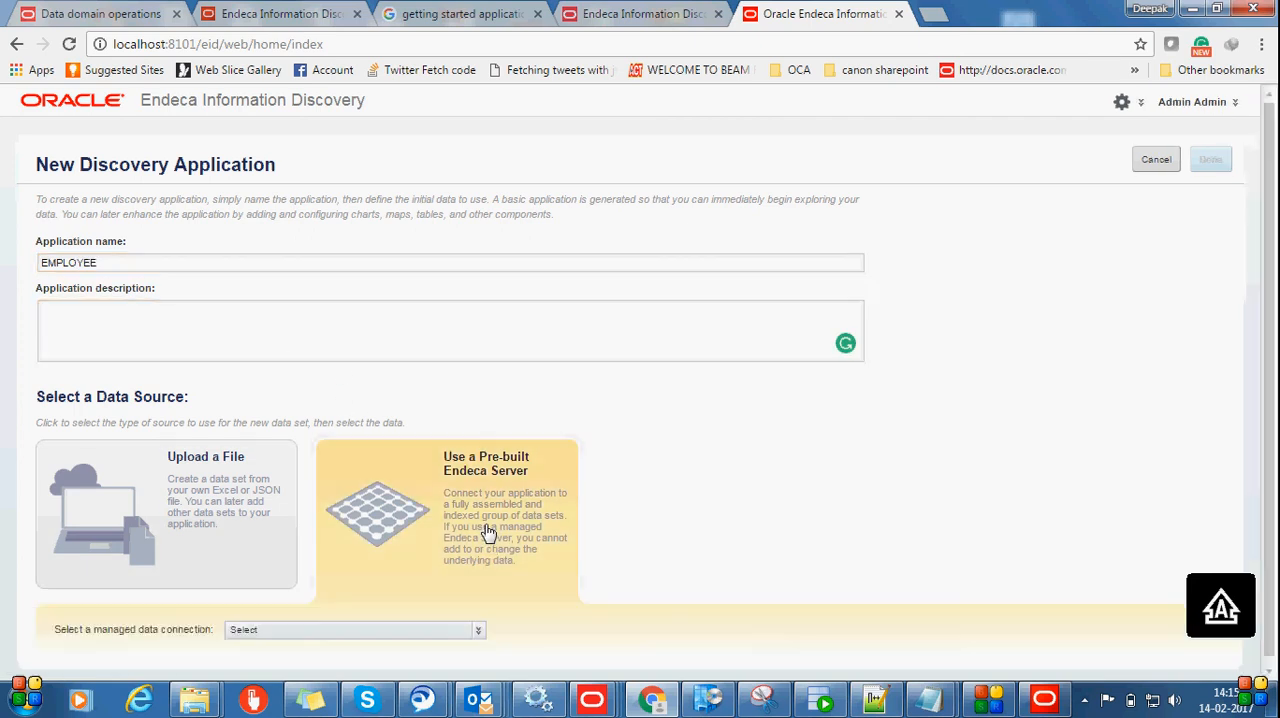
{"action": "left_click", "coordinate": [476, 631]}
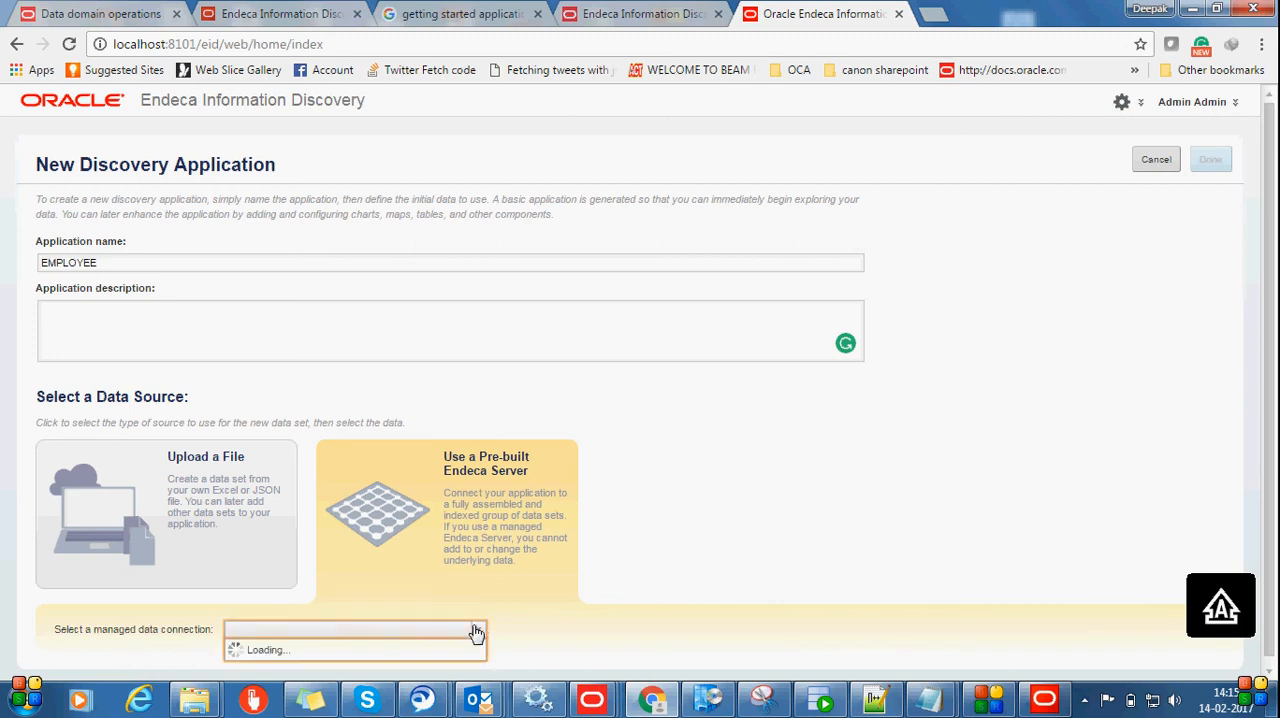
{"action": "left_click", "coordinate": [385, 574]}
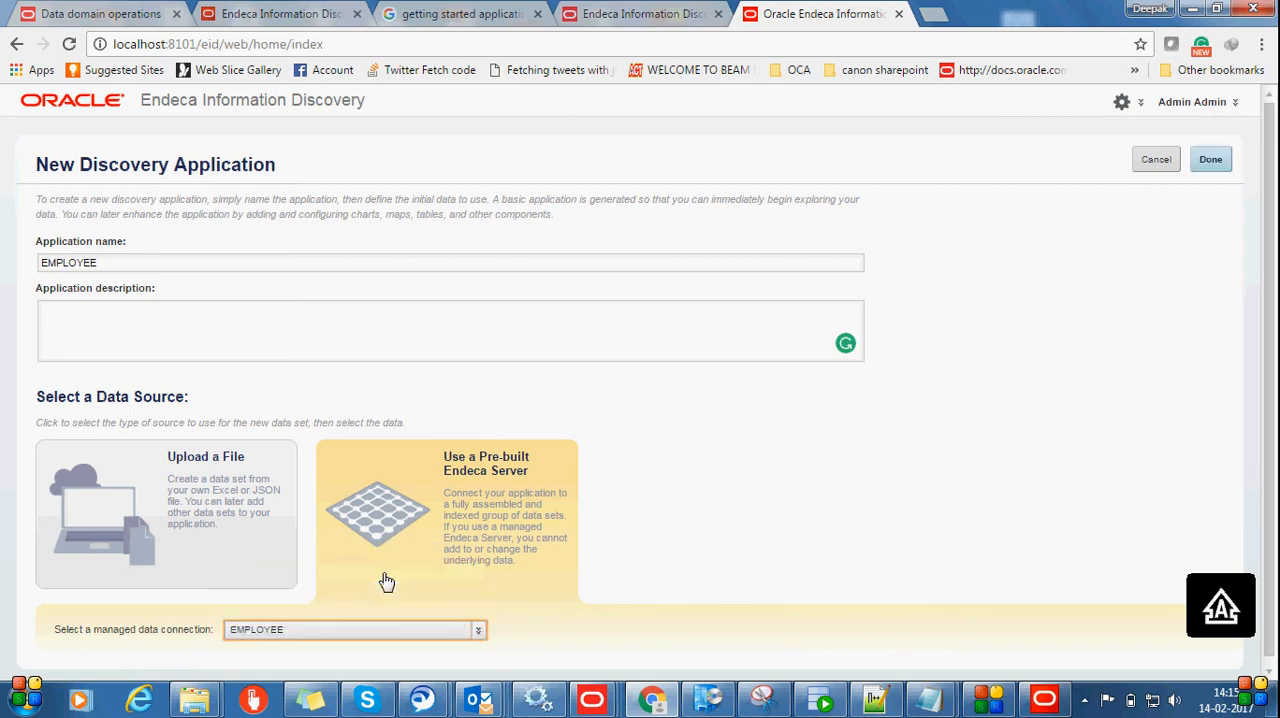
{"action": "left_click", "coordinate": [1212, 160]}
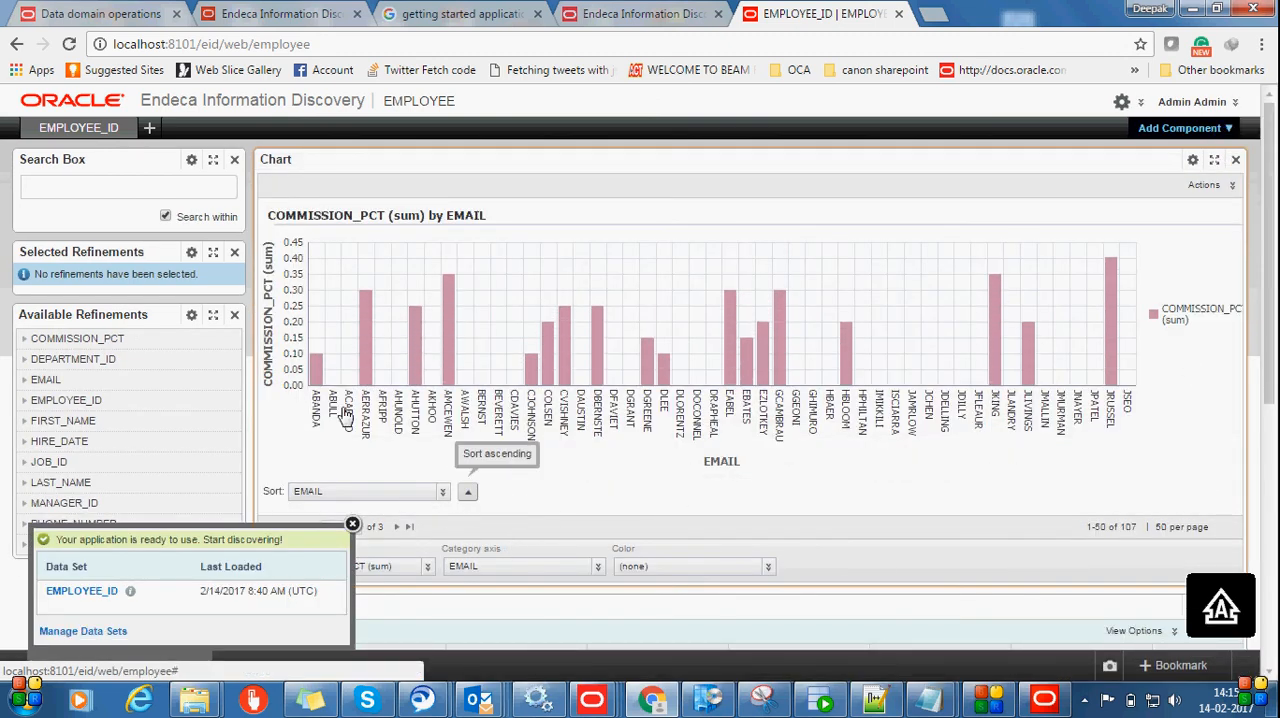
Examine the chart and results table in the EMPLOYEE application, and open the list of components available to add
{"action": "scroll", "coordinate": [848, 260], "scroll_direction": "down", "scroll_amount": 5}
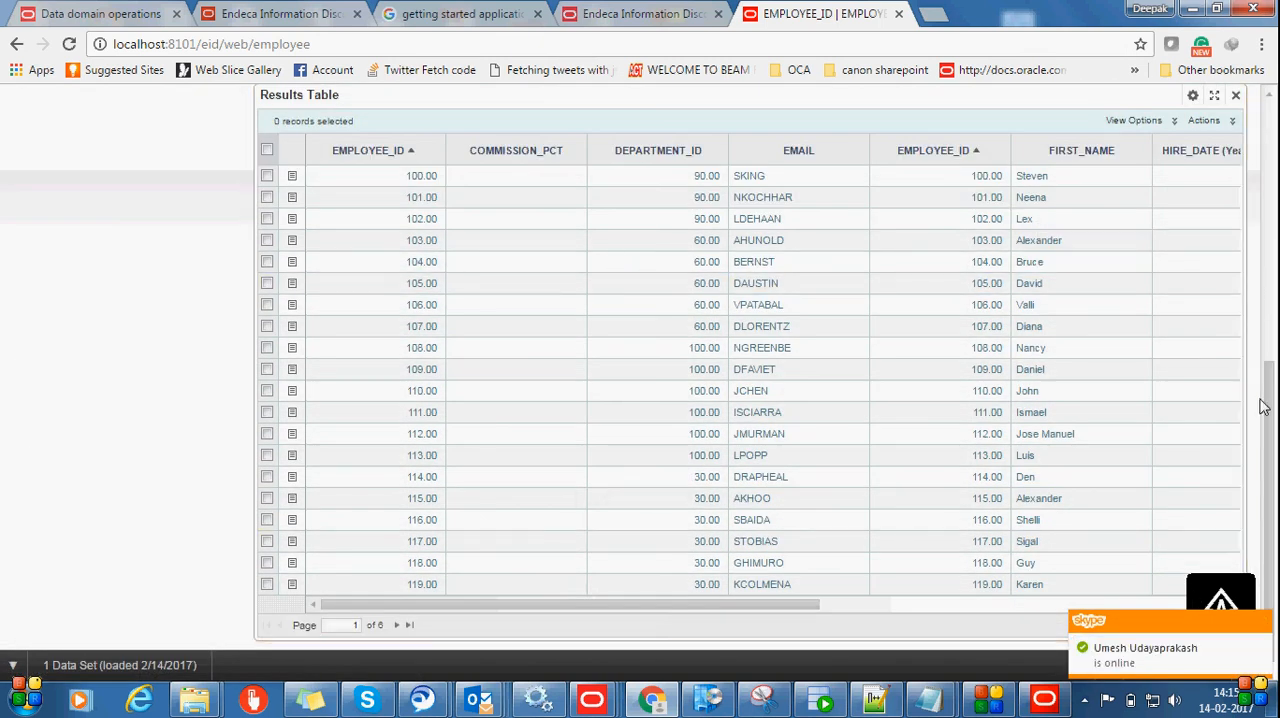
{"action": "left_click_drag", "start_coordinate": [1270, 418], "coordinate": [1270, 160]}
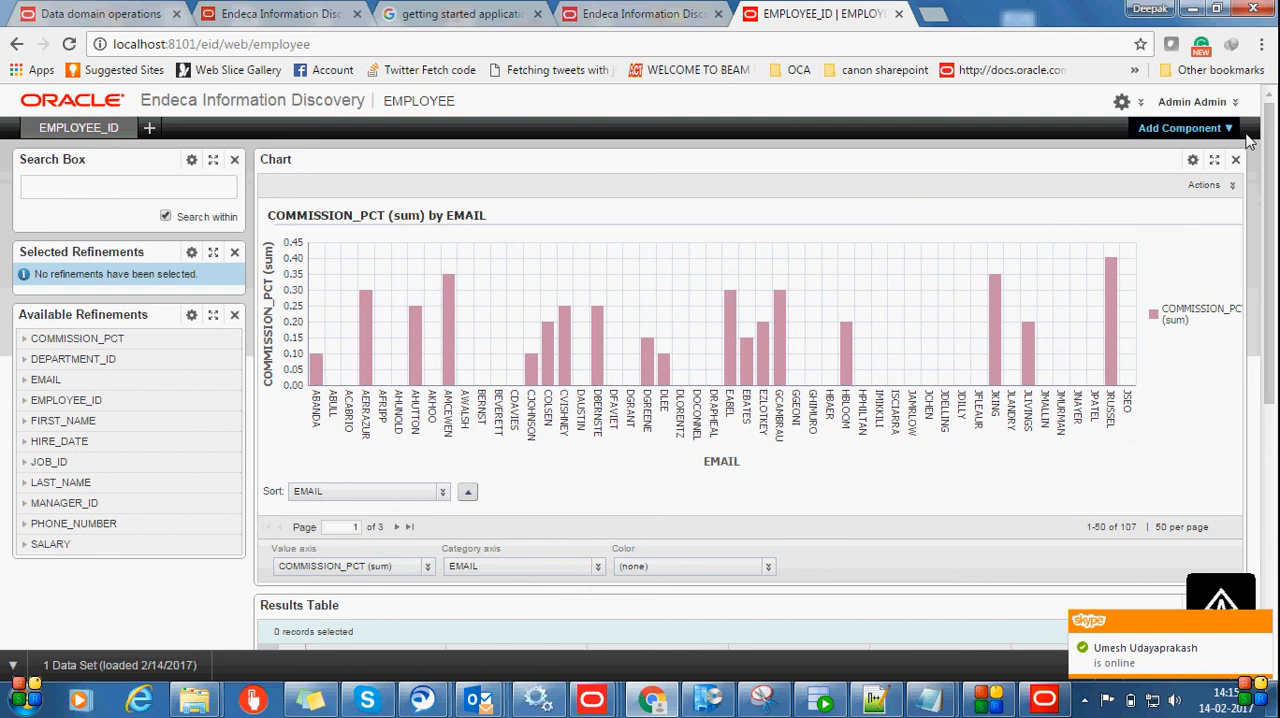
{"action": "left_click", "coordinate": [1226, 127]}
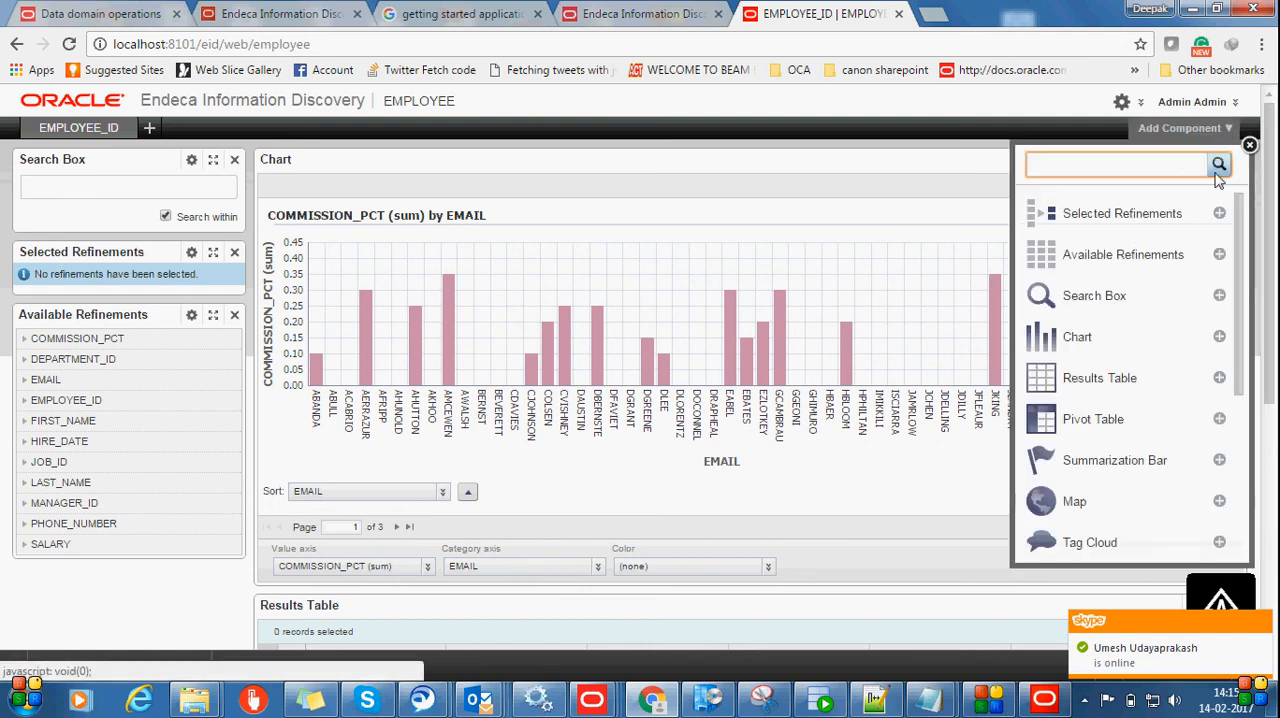
Browse the available components and add a Chart component to the EMPLOYEE application page
{"action": "left_click_drag", "start_coordinate": [1245, 250], "coordinate": [1245, 333]}
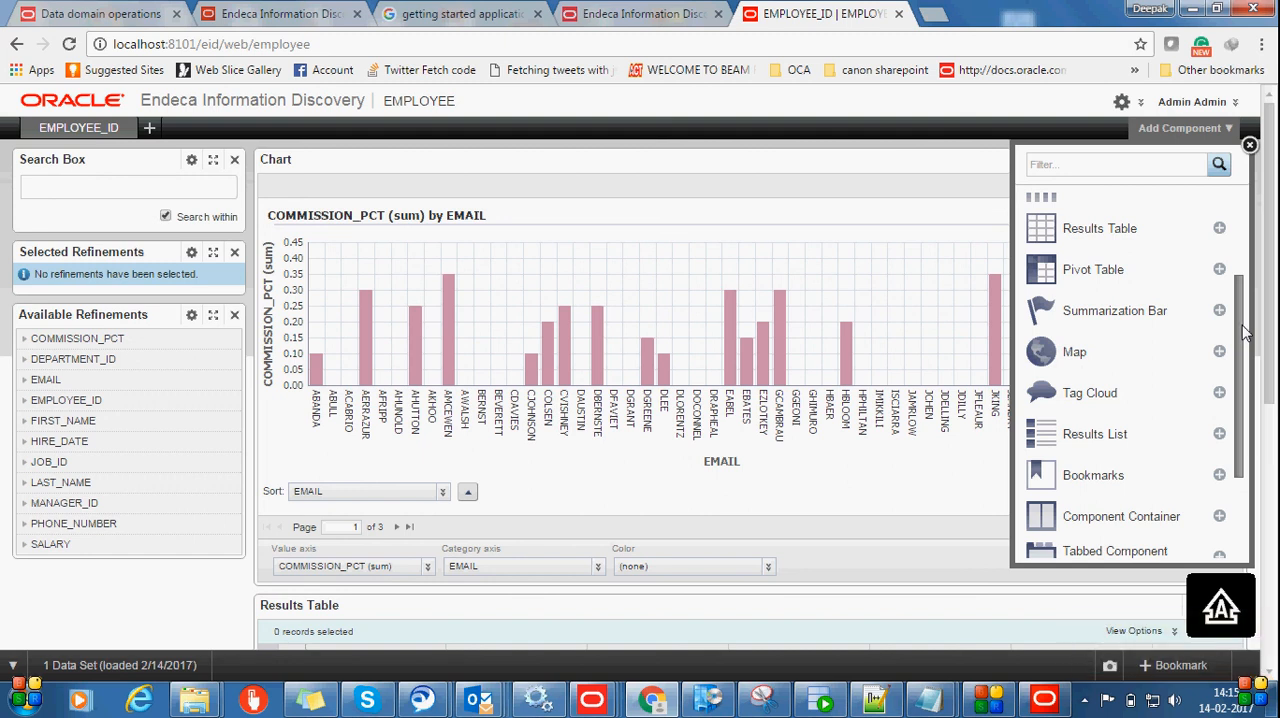
{"action": "left_click_drag", "start_coordinate": [1245, 333], "coordinate": [1240, 426]}
{"action": "scroll", "coordinate": [1160, 310], "scroll_direction": "up", "scroll_amount": 4}
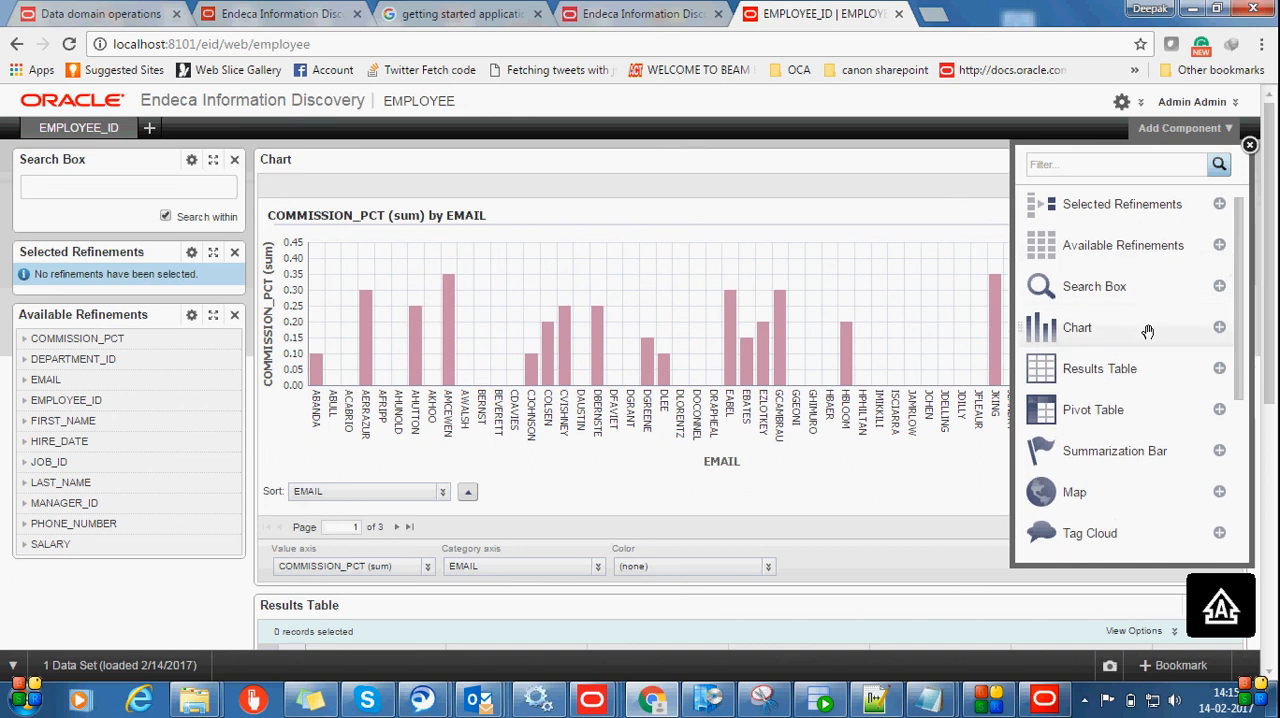
{"action": "left_click", "coordinate": [1219, 327]}
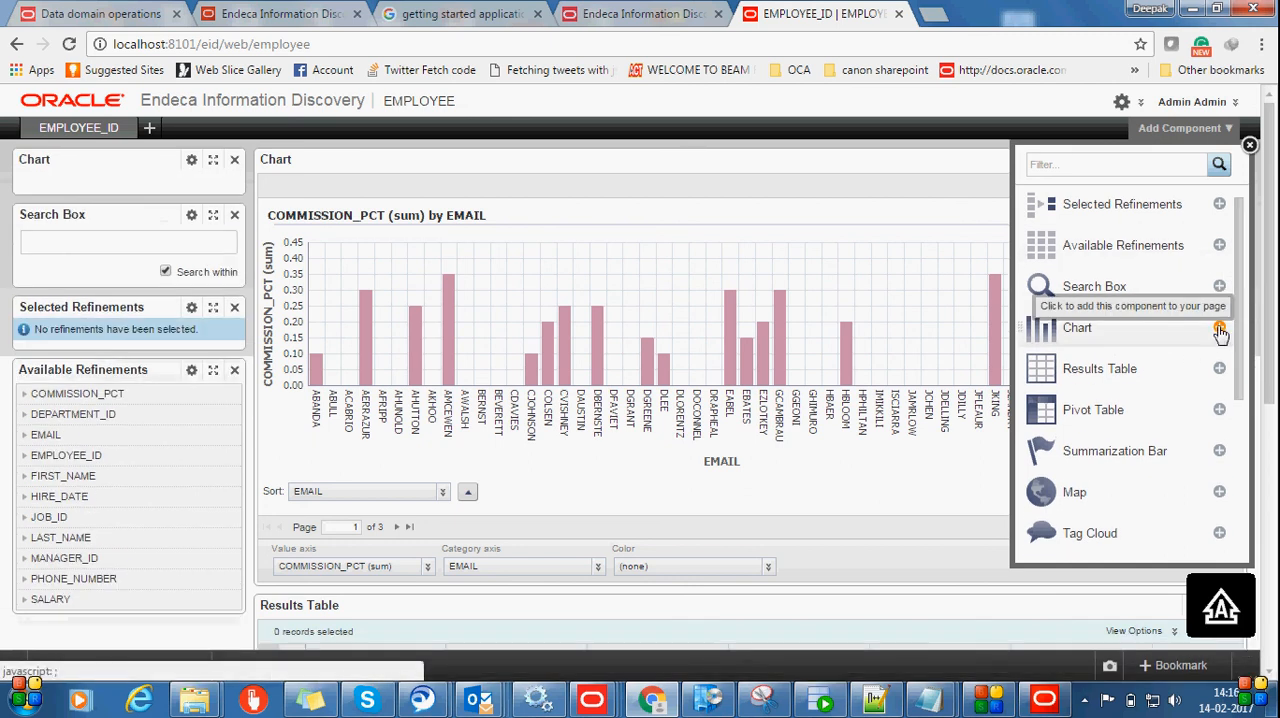
Open the new chart's configuration and change its chart type to Pie, accepting the loss of the current configuration
{"action": "left_click", "coordinate": [191, 162]}
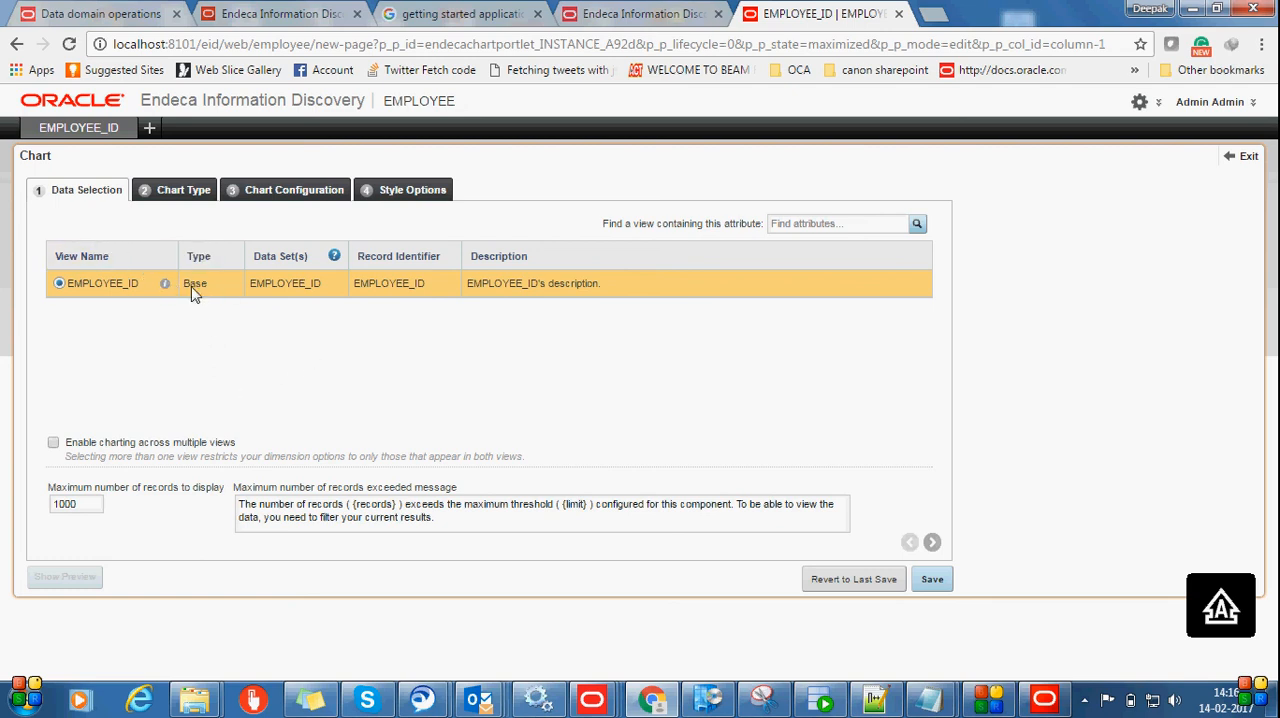
{"action": "left_click", "coordinate": [197, 193]}
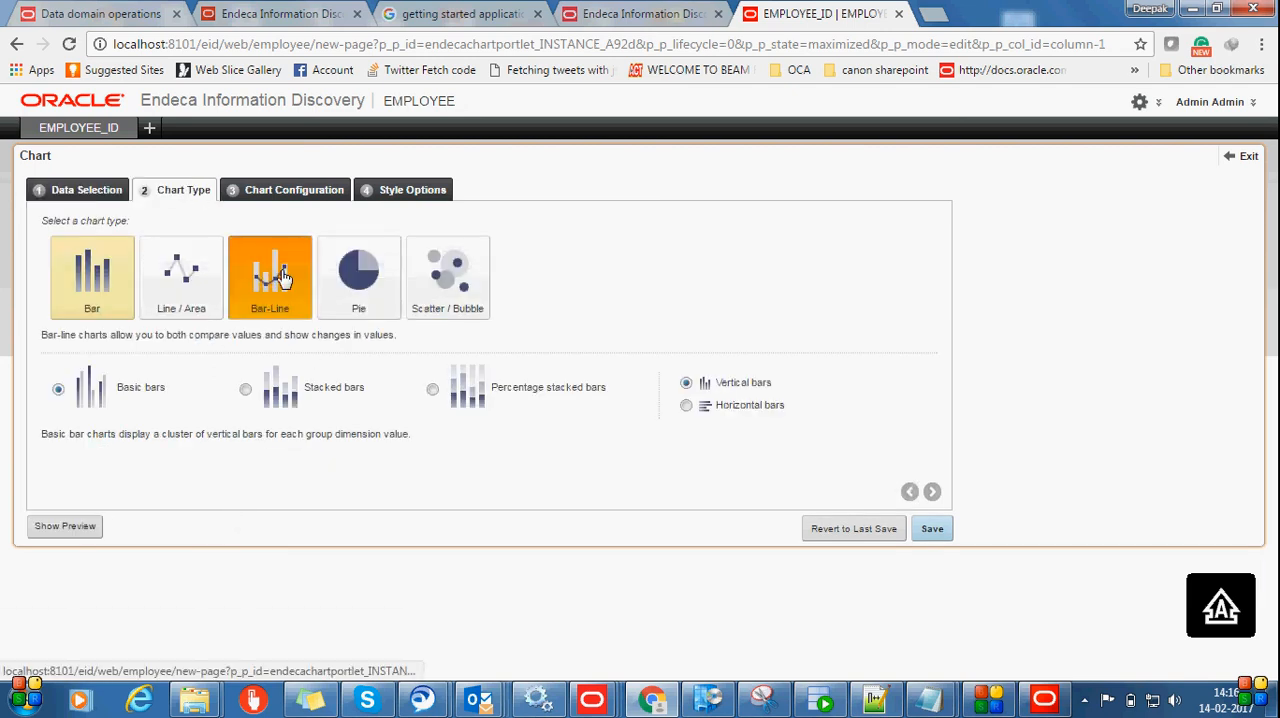
{"action": "left_click", "coordinate": [364, 282]}
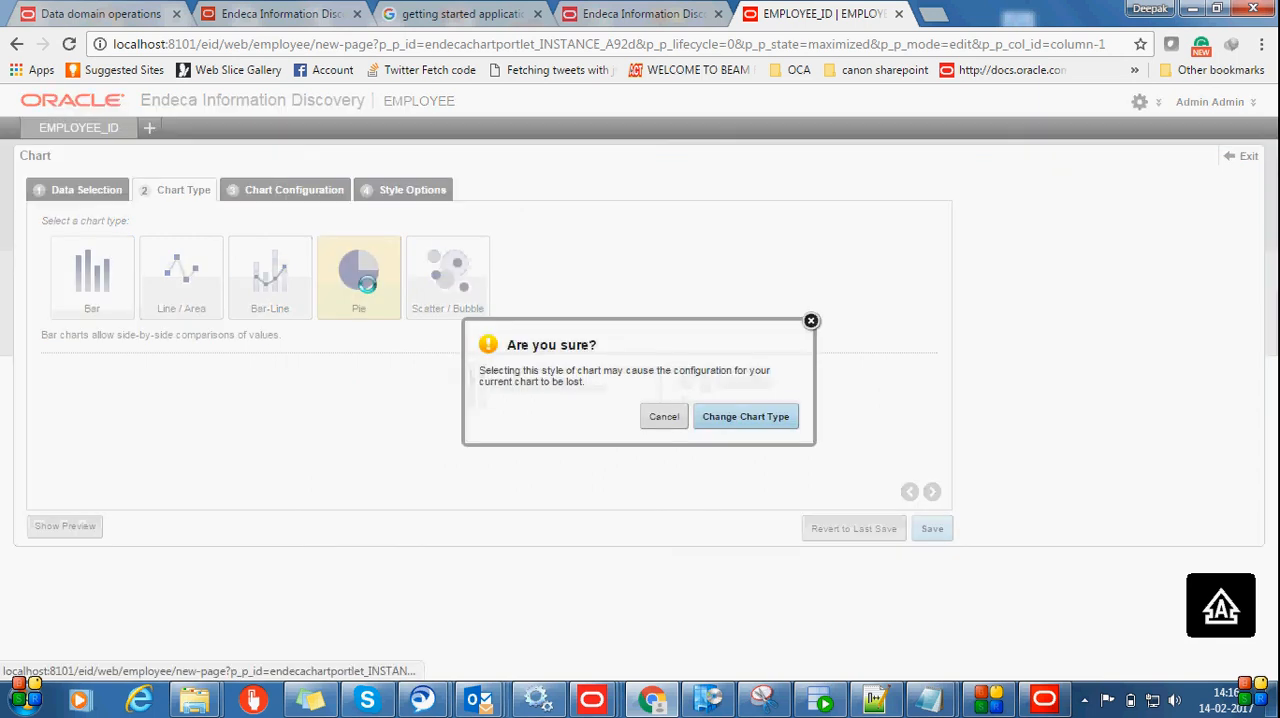
{"action": "left_click", "coordinate": [714, 416]}
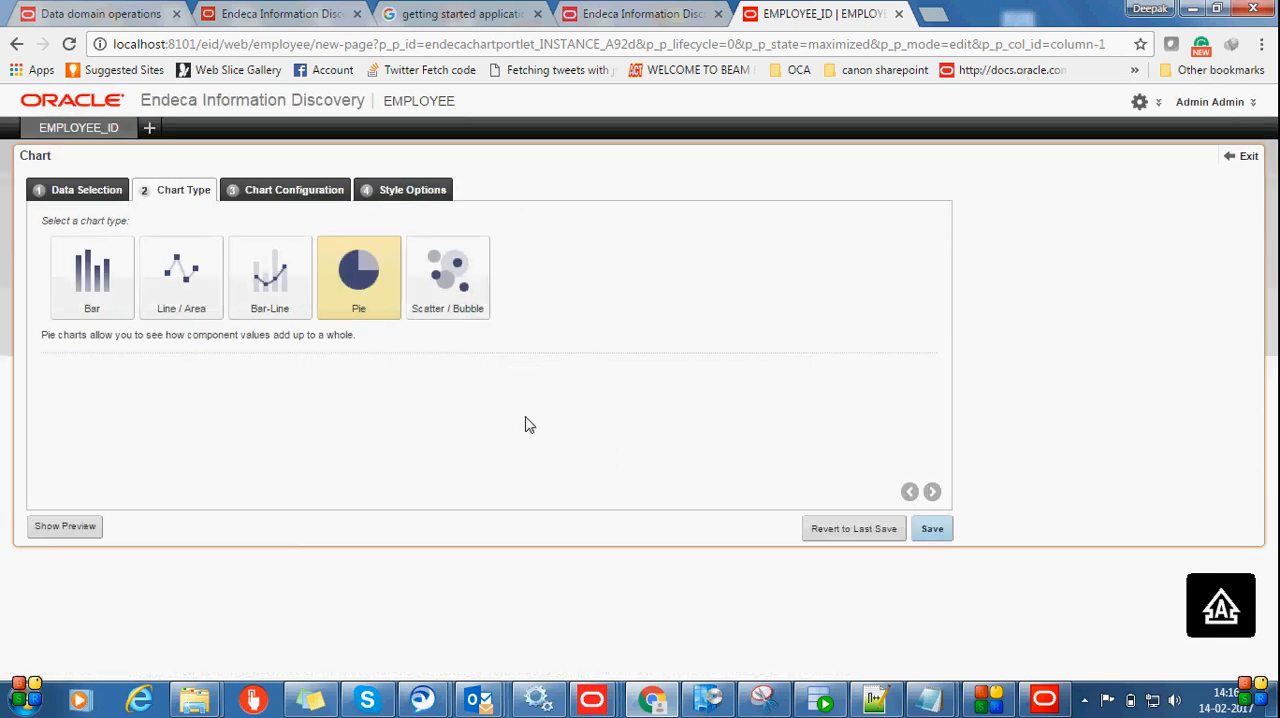
Clear the pie chart's default configuration and assign SALARY (sum) as the metric and JOB_ID as the color dimension
{"action": "left_click", "coordinate": [287, 192]}
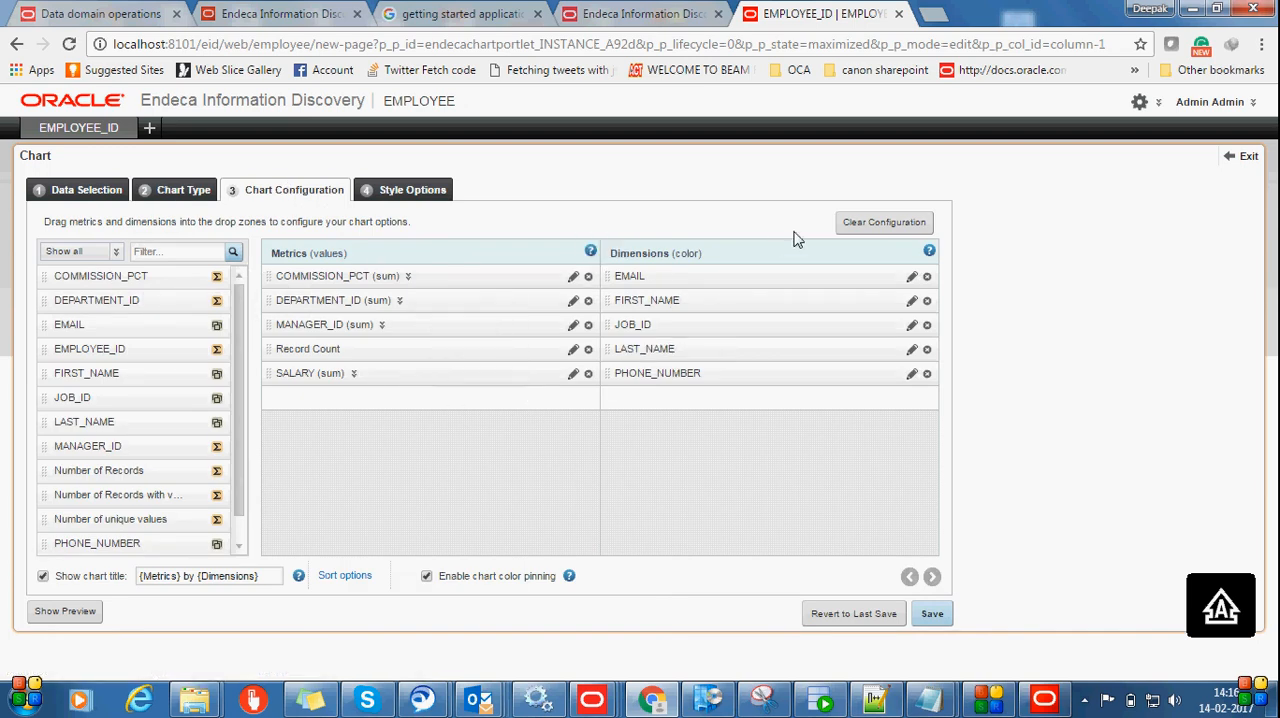
{"action": "left_click", "coordinate": [848, 224]}
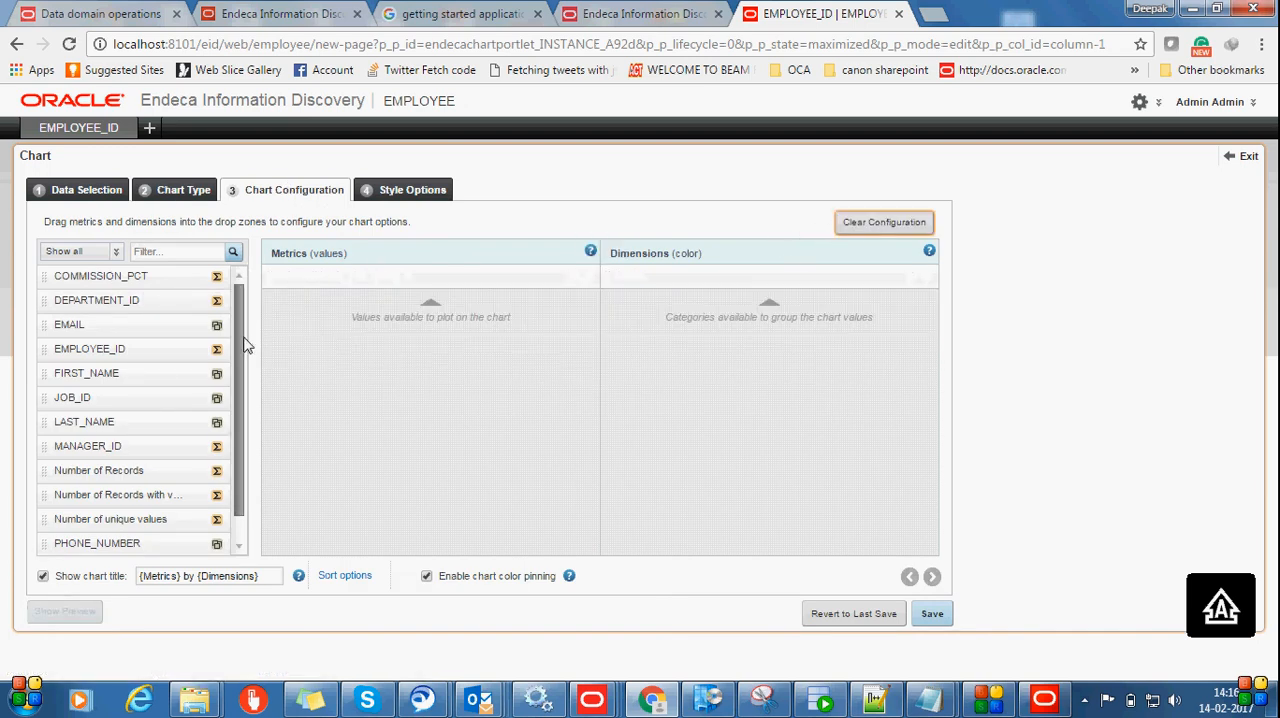
{"action": "scroll", "coordinate": [225, 400], "scroll_direction": "down", "scroll_amount": 1}
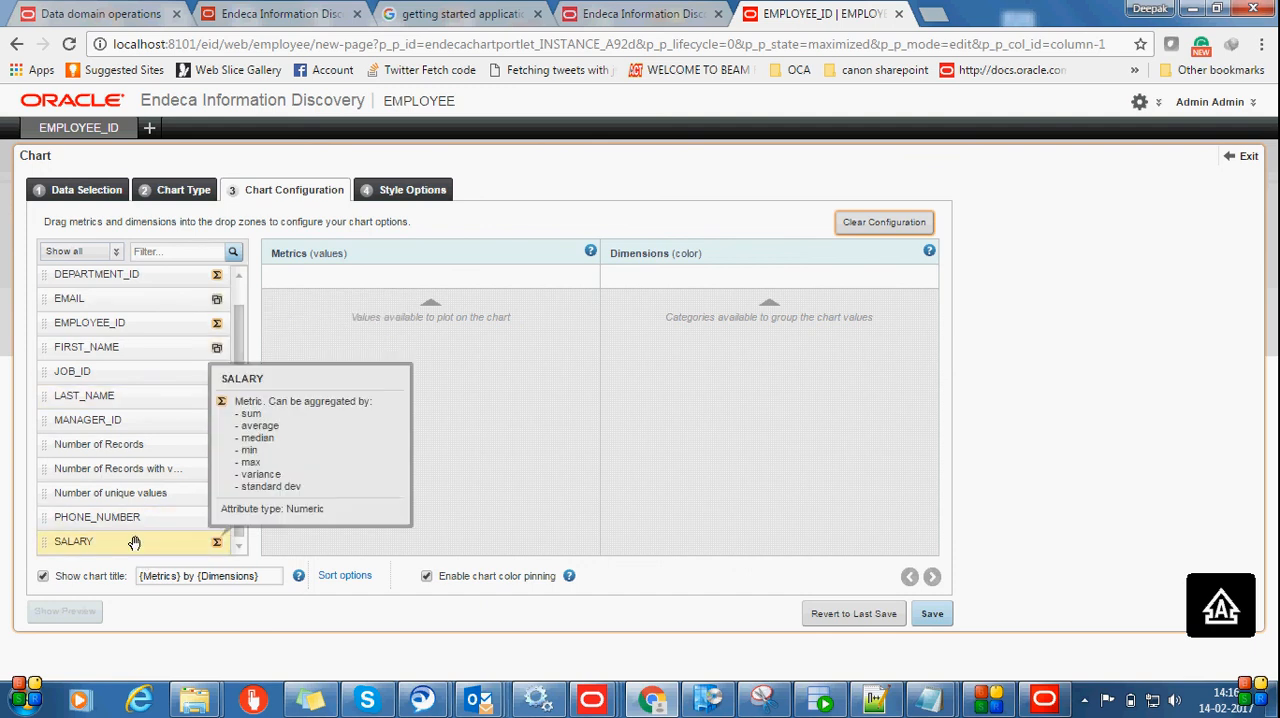
{"action": "left_click_drag", "start_coordinate": [134, 543], "coordinate": [454, 279]}
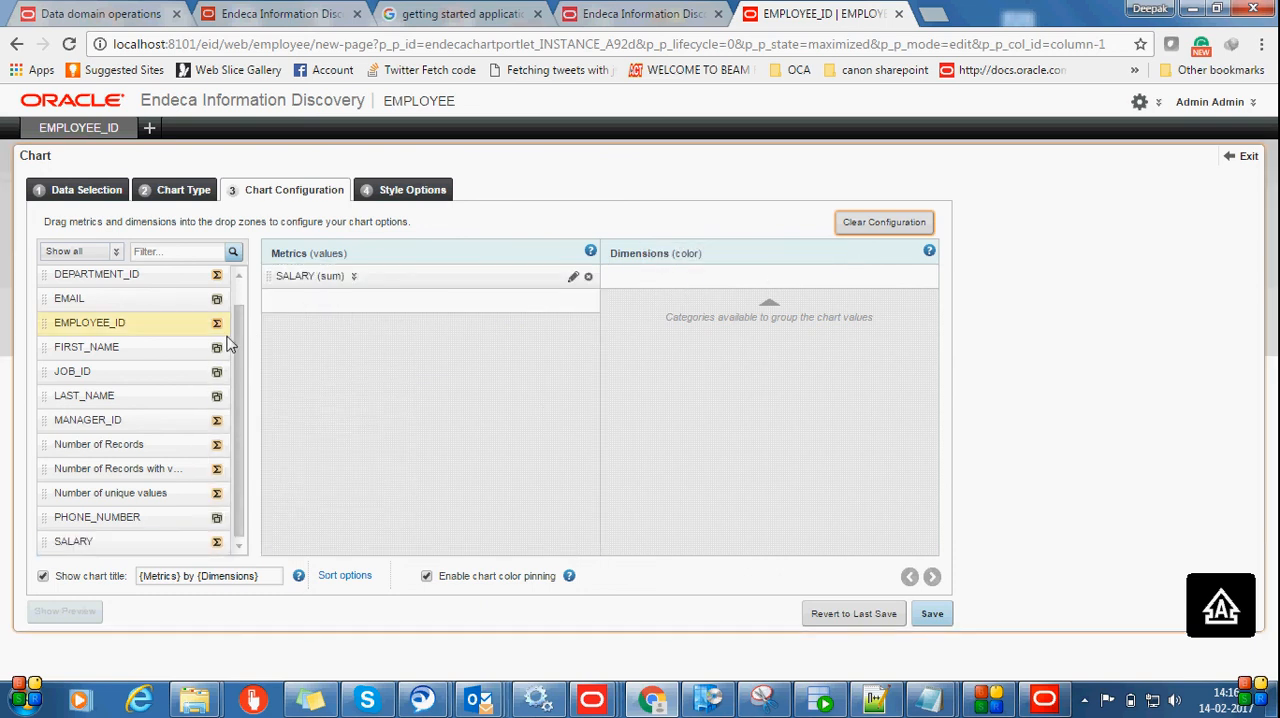
{"action": "mouse_move", "coordinate": [237, 347]}
{"action": "left_mouse_down"}
{"action": "mouse_move", "coordinate": [237, 301]}
{"action": "mouse_move", "coordinate": [240, 338]}
{"action": "left_mouse_up"}
{"action": "left_click_drag", "start_coordinate": [183, 384], "coordinate": [683, 277]}
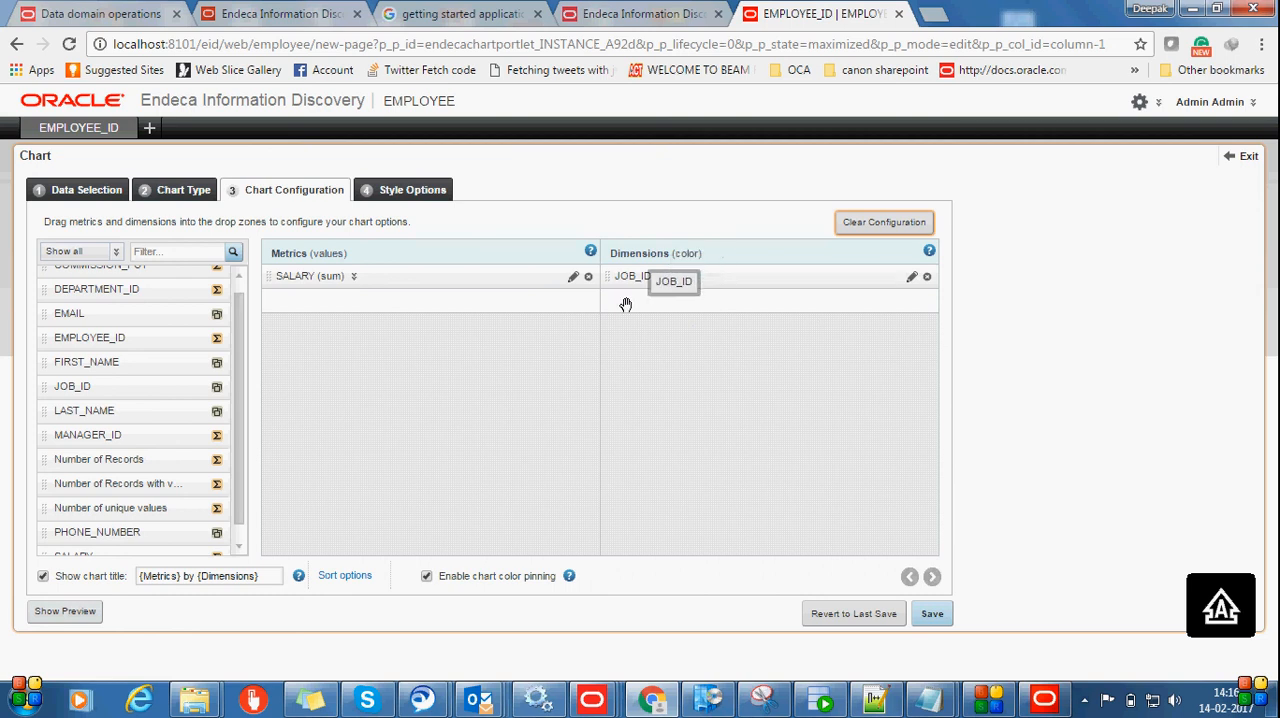
{"action": "left_click", "coordinate": [355, 278]}
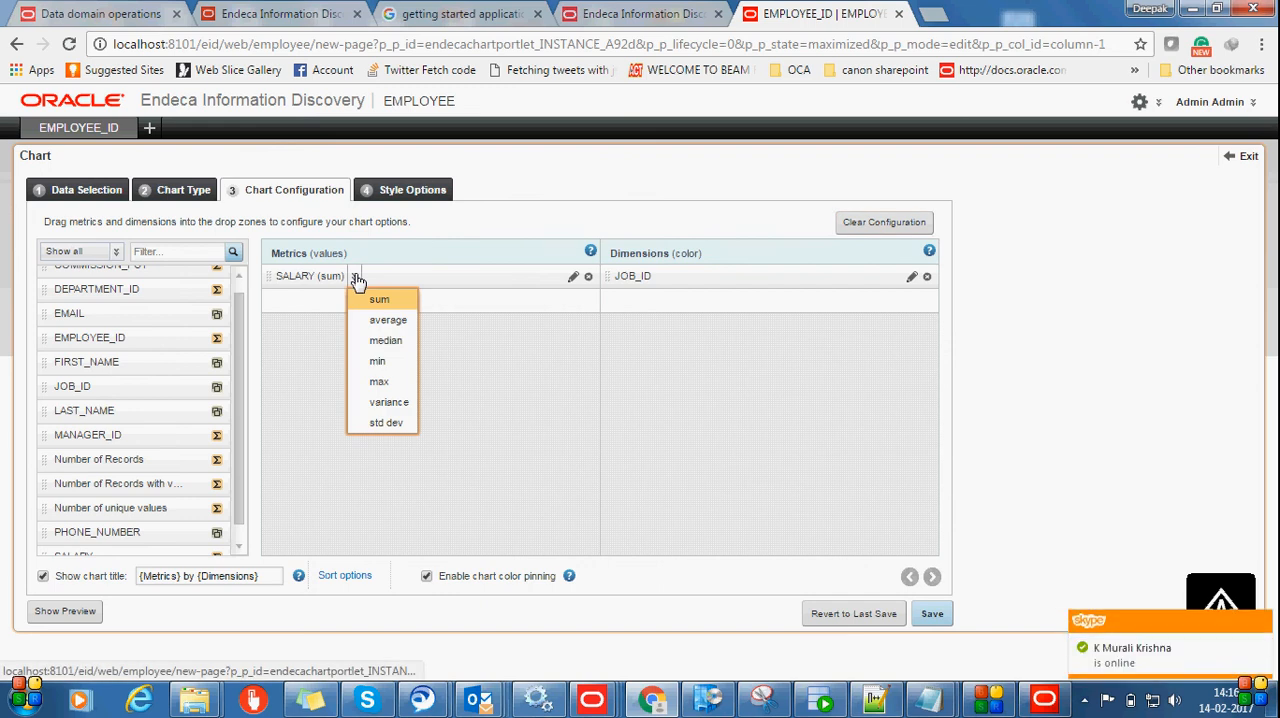
{"action": "left_click", "coordinate": [458, 280]}
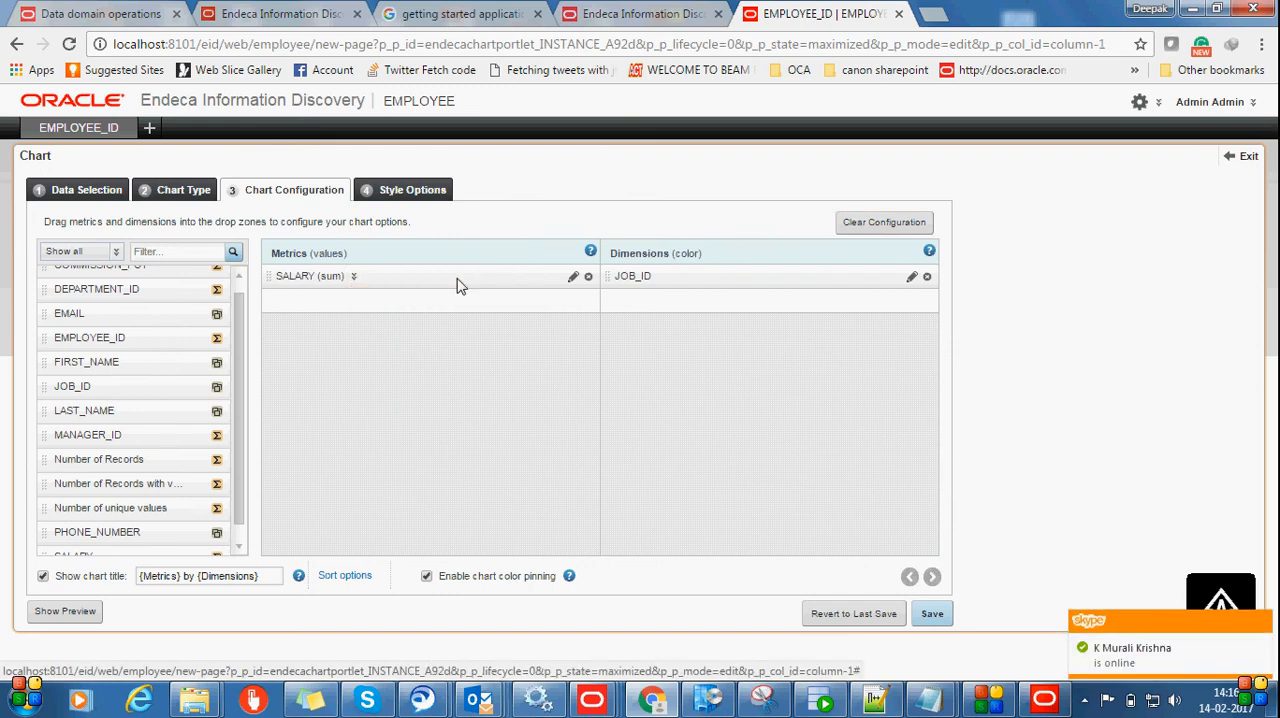
Save the pie chart configuration and show a preview of the chart
{"action": "left_click", "coordinate": [928, 614]}
{"action": "scroll", "coordinate": [450, 560], "scroll_direction": "down", "scroll_amount": 1}
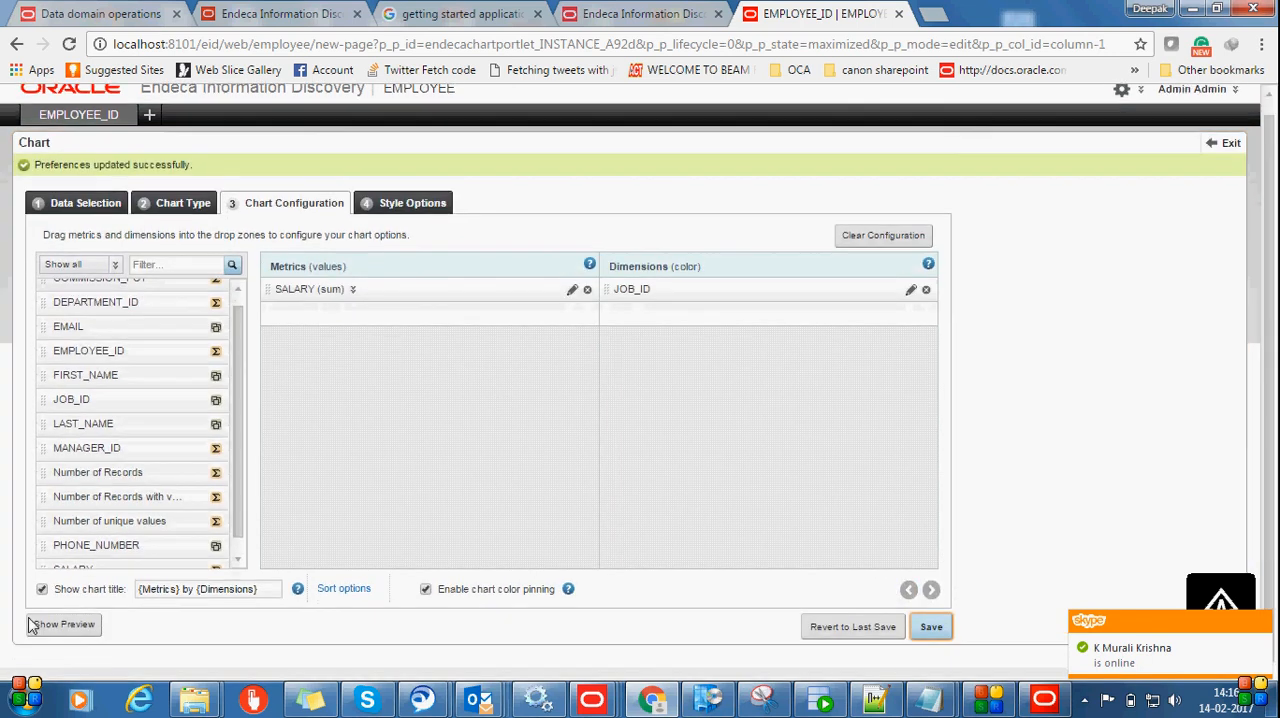
{"action": "left_click", "coordinate": [72, 628]}
{"action": "scroll", "coordinate": [263, 500], "scroll_direction": "down", "scroll_amount": 3}
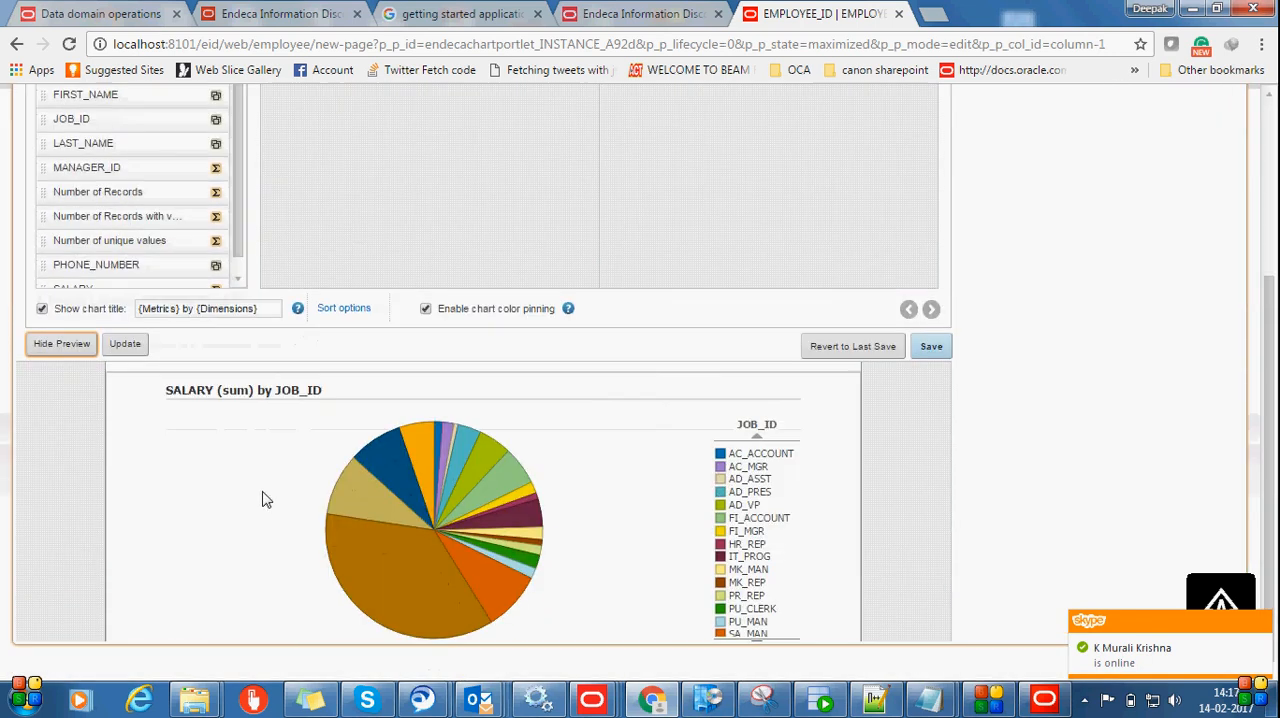
Save the chart settings again and exit the configuration to return to the application page
{"action": "scroll", "coordinate": [1068, 470], "scroll_direction": "up", "scroll_amount": 3}
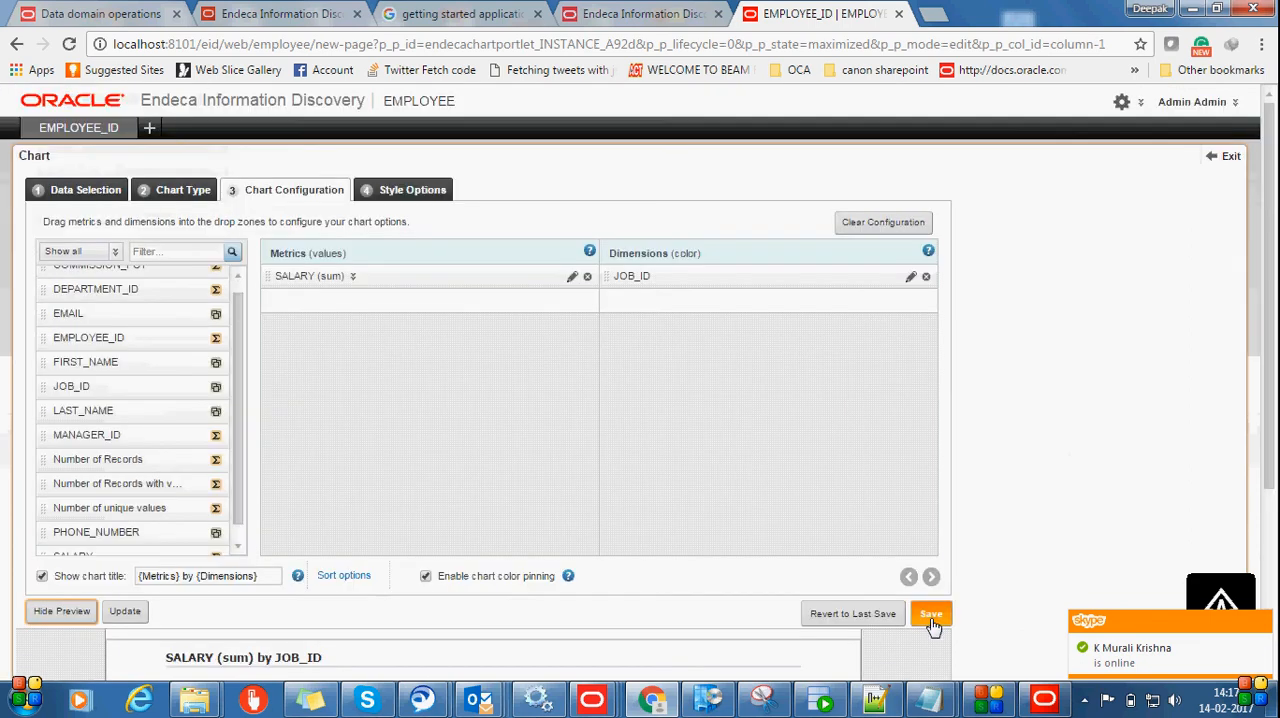
{"action": "left_click", "coordinate": [929, 609]}
{"action": "left_click", "coordinate": [1222, 156]}
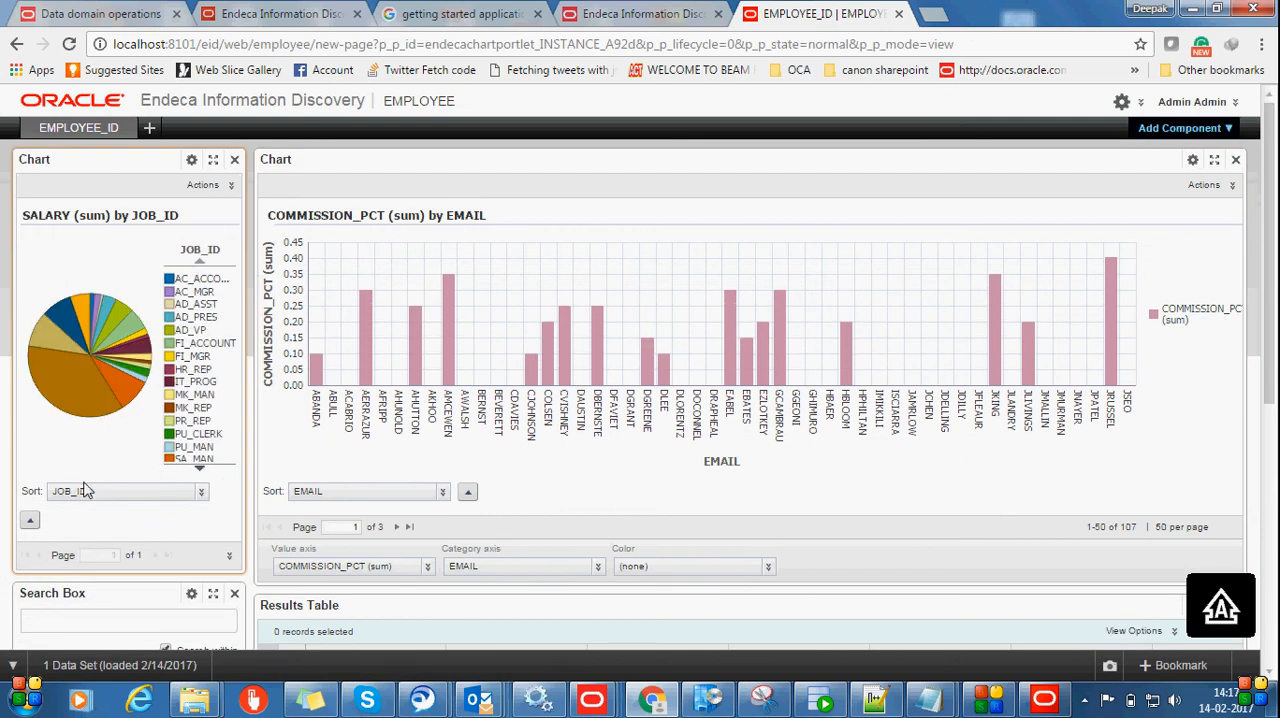
Examine the slices and legend of the SALARY by JOB_ID pie chart and the bars of the commission chart
{"action": "mouse_move", "coordinate": [90, 390]}
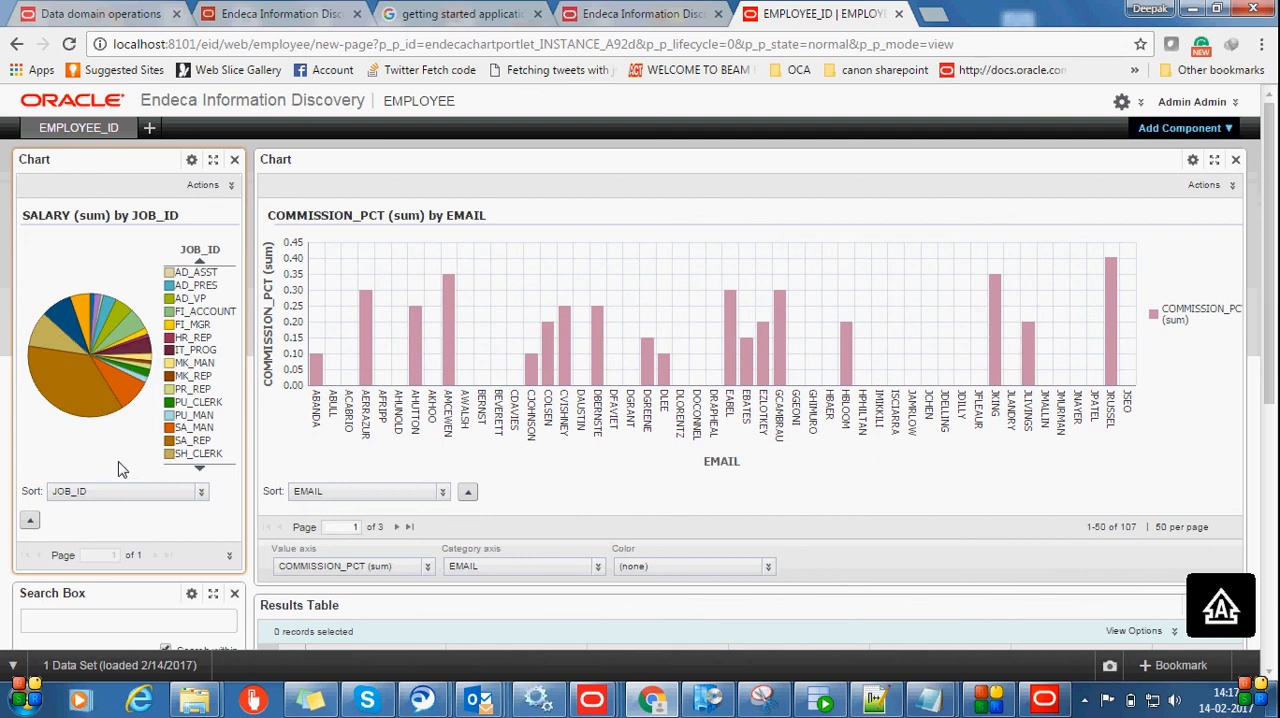
{"action": "mouse_move", "coordinate": [107, 311]}
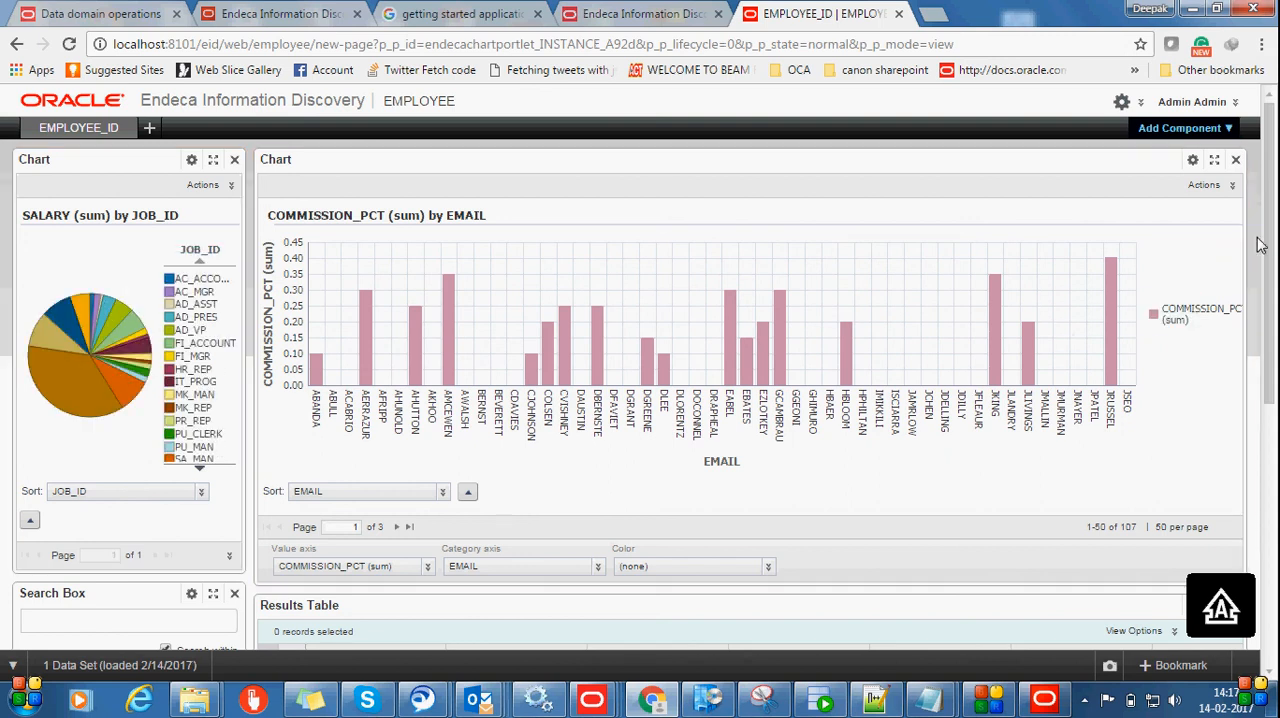
{"action": "left_click_drag", "start_coordinate": [1260, 246], "coordinate": [1243, 366]}
{"action": "left_click", "coordinate": [1200, 376]}
{"action": "left_click_drag", "start_coordinate": [1253, 345], "coordinate": [1248, 452]}
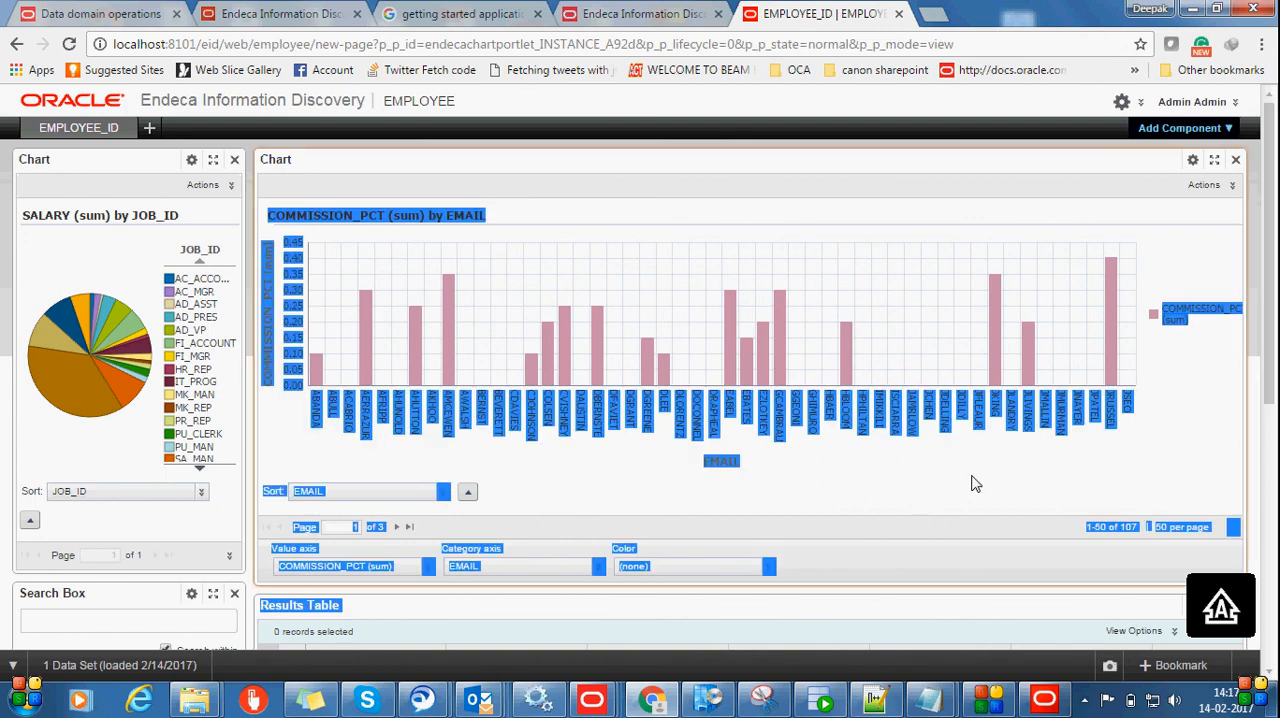
{"action": "left_click", "coordinate": [1150, 440]}
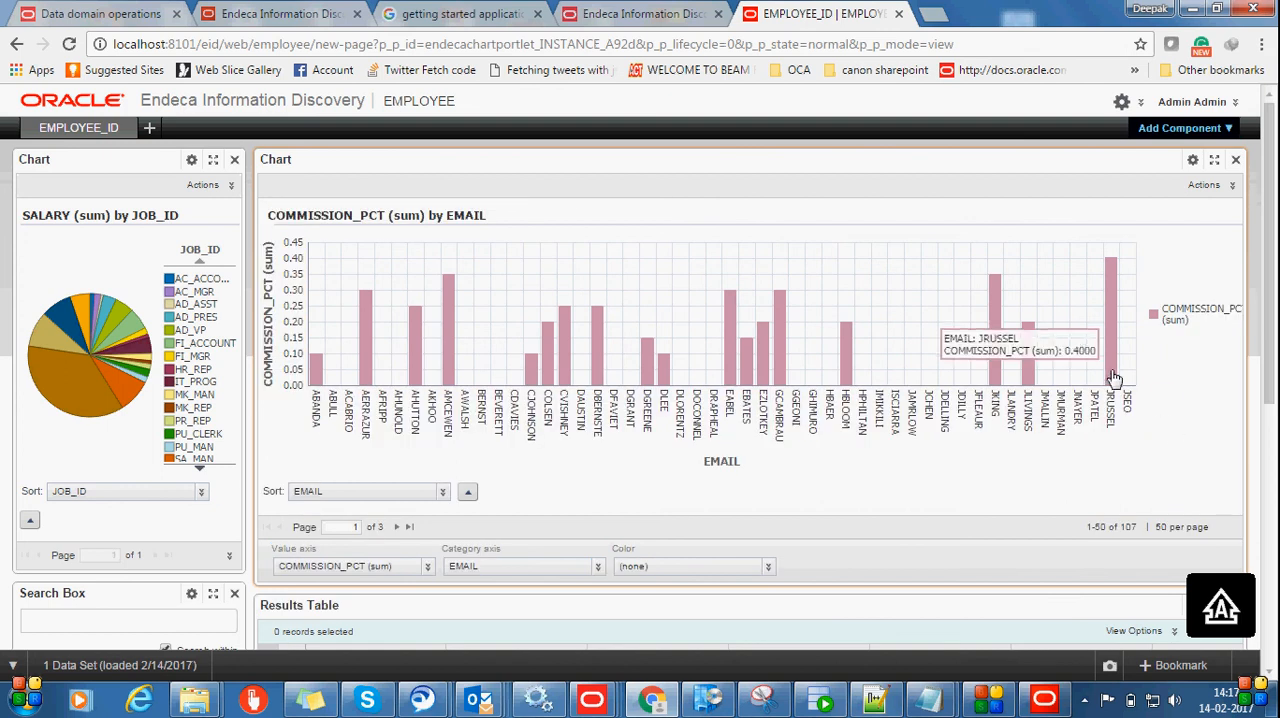
{"action": "left_click_drag", "start_coordinate": [1277, 517], "coordinate": [1276, 333]}
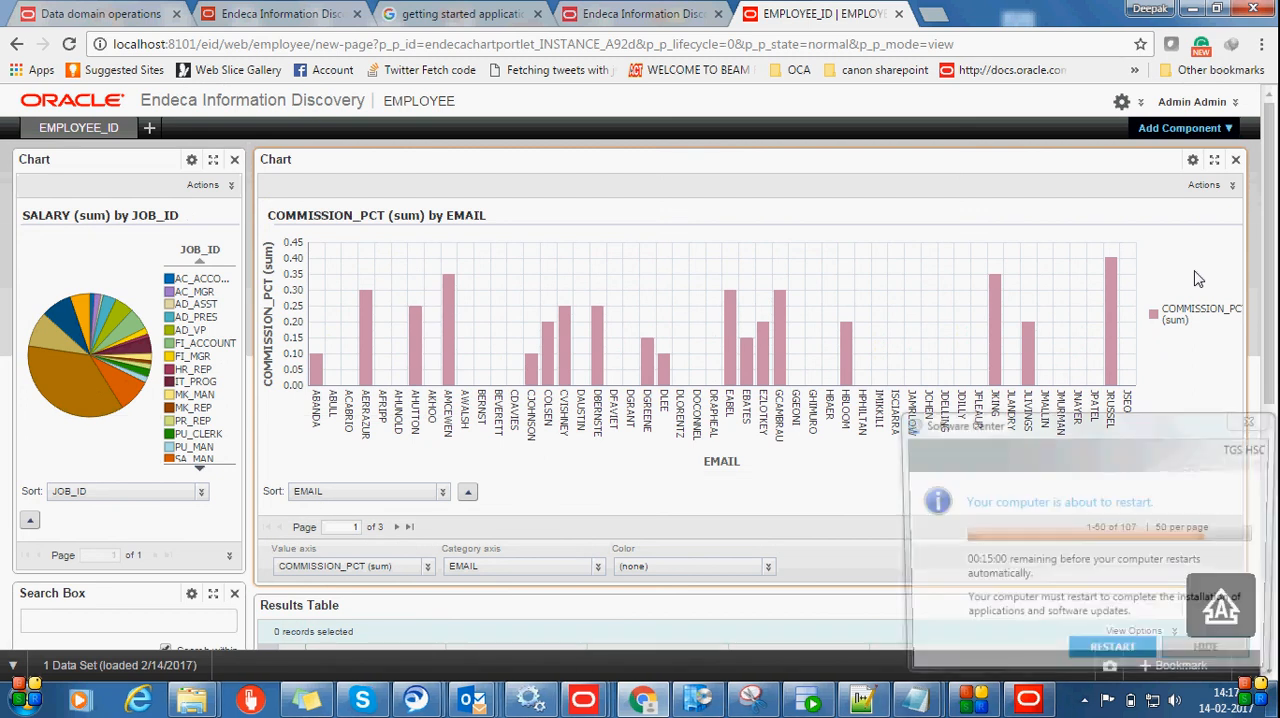
{"action": "left_click", "coordinate": [917, 701]}
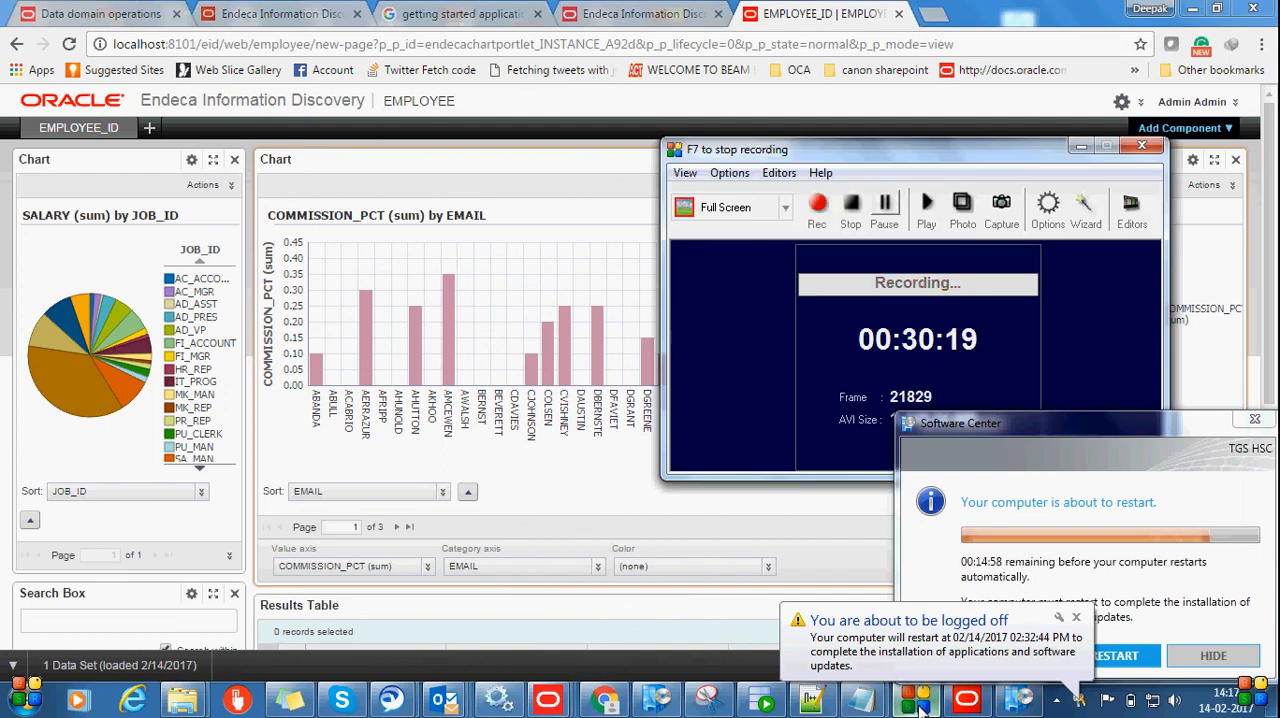